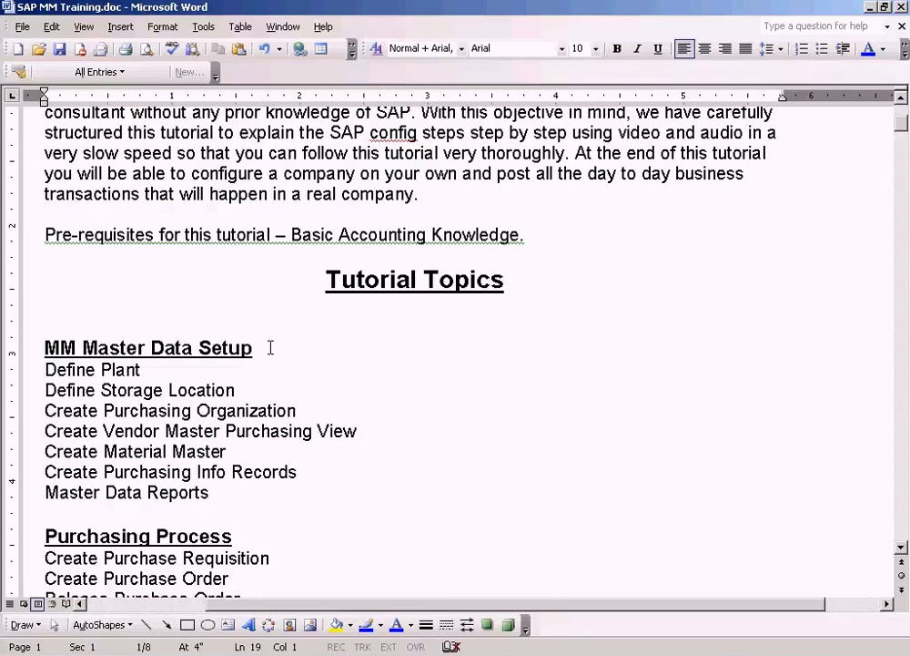
# Step: Switch to the Define plant.JPG diagram in Paint and dismiss its open text frame
pyautogui.press('Down')
pyautogui.press('Down')
pyautogui.press('Down')
pyautogui.press('Down')
pyautogui.press('Down')
pyautogui.press('Up')
pyautogui.press('Up')
pyautogui.press('Up')
pyautogui.press('Up')
pyautogui.press('Up')
pyautogui.click(464, 654)
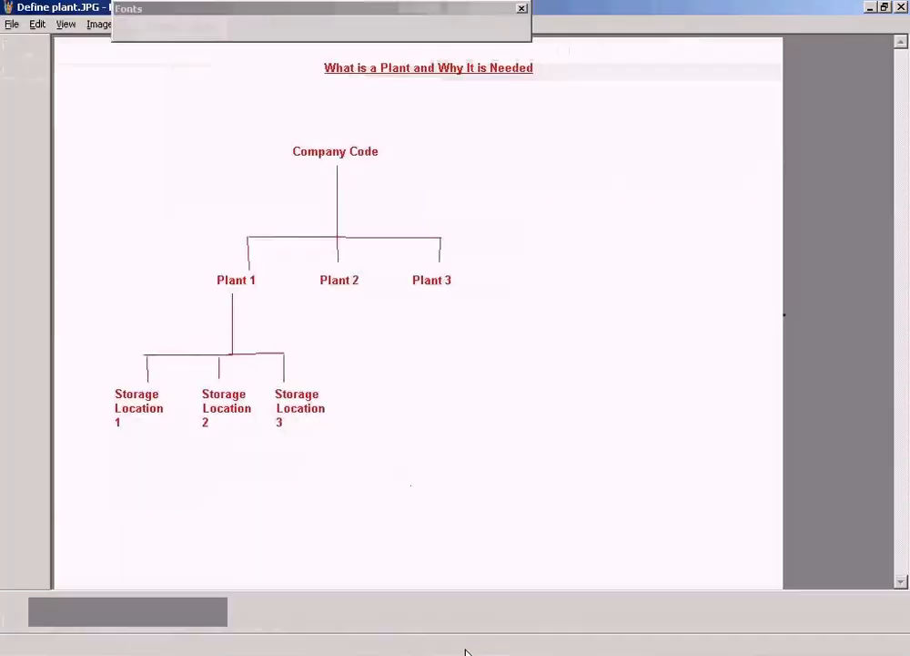
pyautogui.click(582, 165)
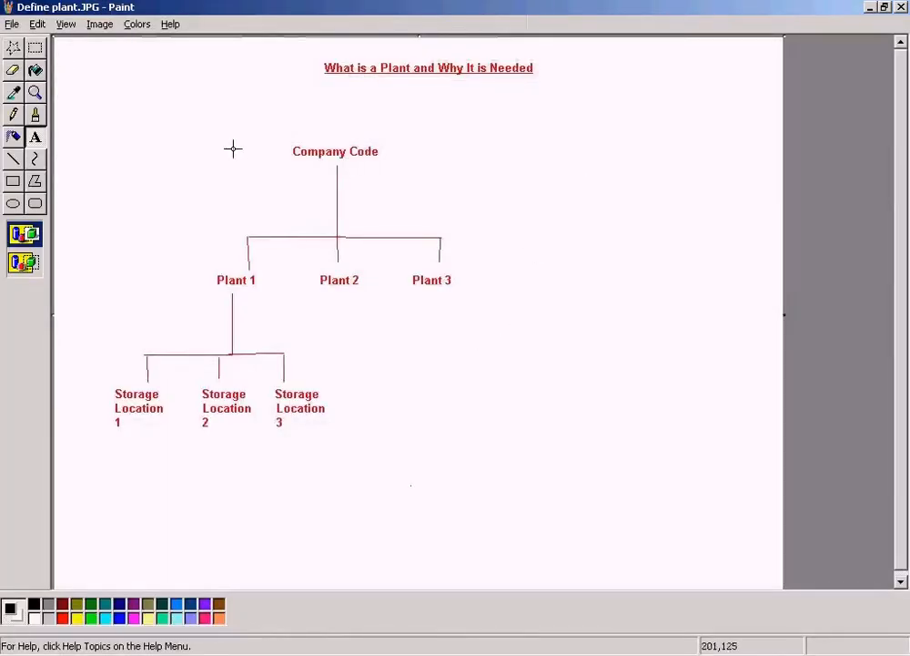
pyautogui.click(149, 97)
# Step: Point out the Company Code label and the Plant 1 label by framing each with a temporary rectangular selection
pyautogui.click(44, 49)
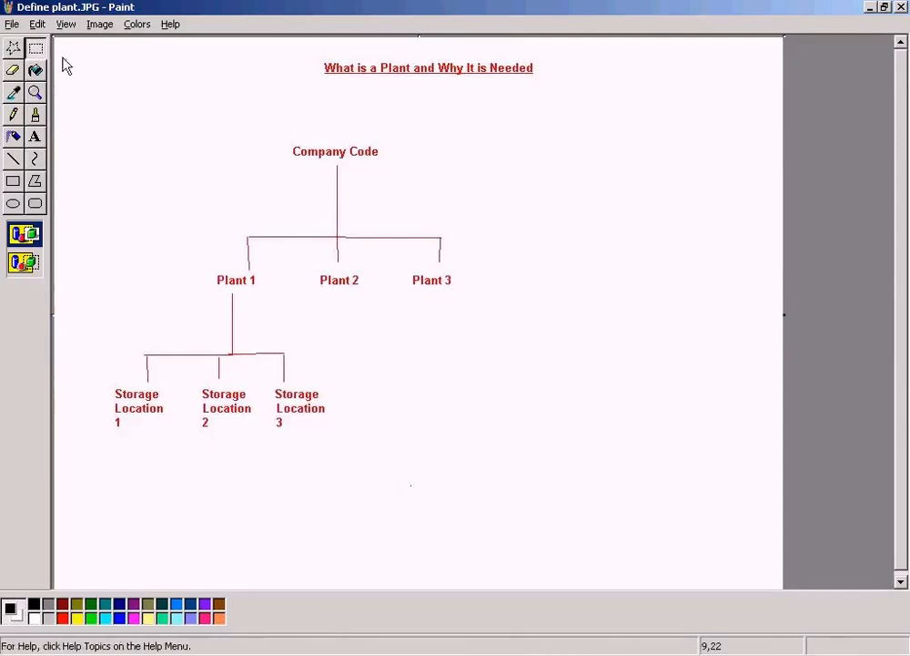
pyautogui.moveTo(282, 141); pyautogui.dragTo(429, 166)
pyautogui.click(504, 157)
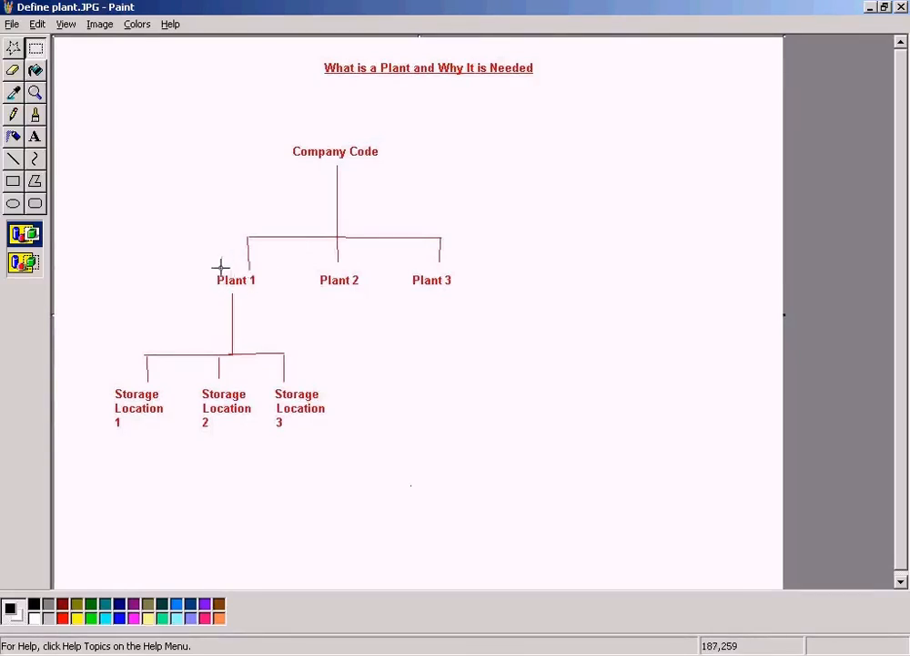
pyautogui.moveTo(209, 268); pyautogui.dragTo(272, 291)
pyautogui.click(480, 192)
pyautogui.click(34, 136)
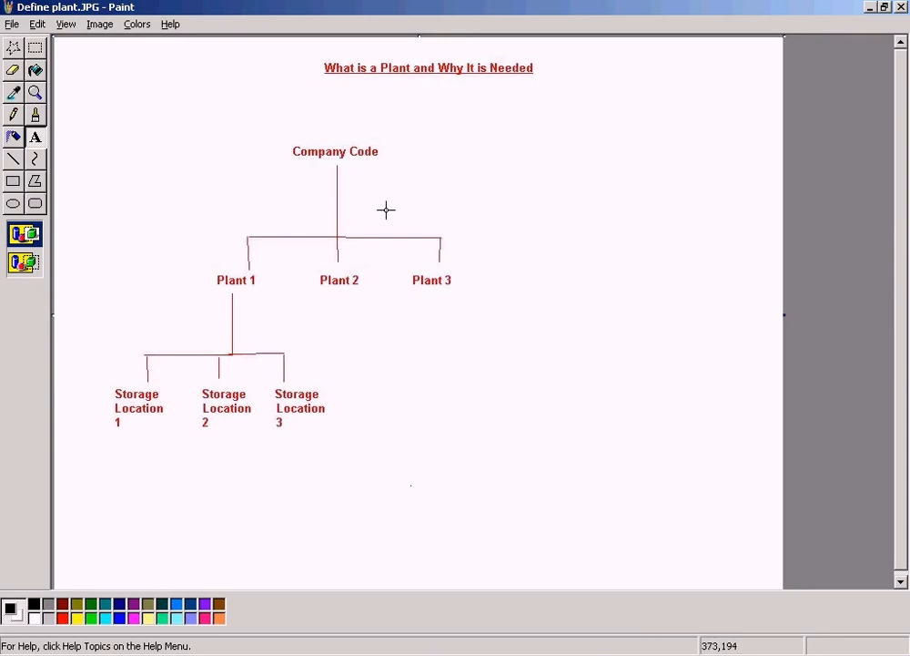
pyautogui.moveTo(199, 273); pyautogui.dragTo(282, 294)
pyautogui.click(115, 162)
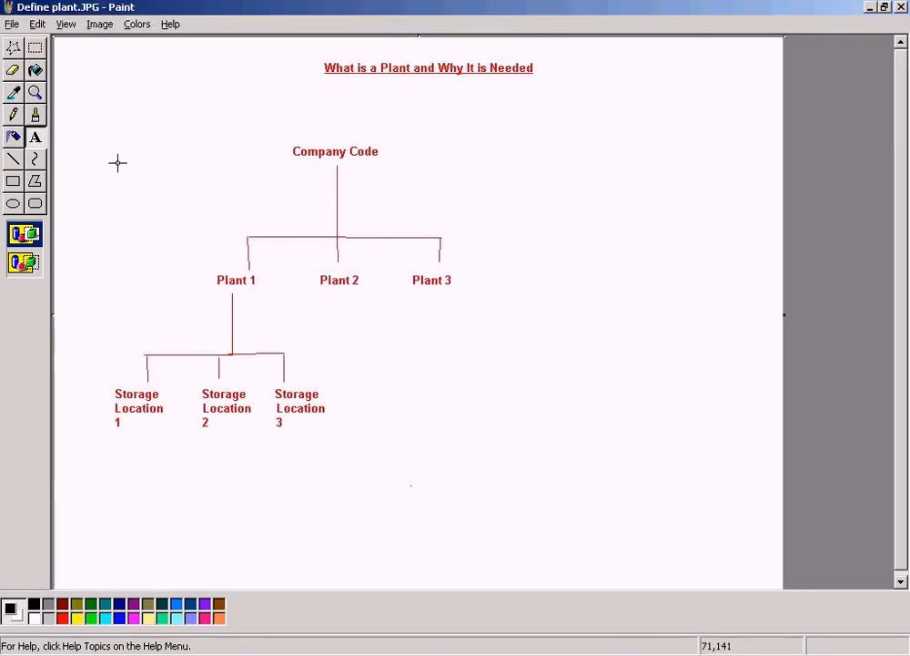
pyautogui.moveTo(201, 264); pyautogui.dragTo(292, 294)
pyautogui.click(597, 220)
# Step: Add the text label "Sun Ltd" in red in the empty area beside the storage location branches
pyautogui.click(34, 137)
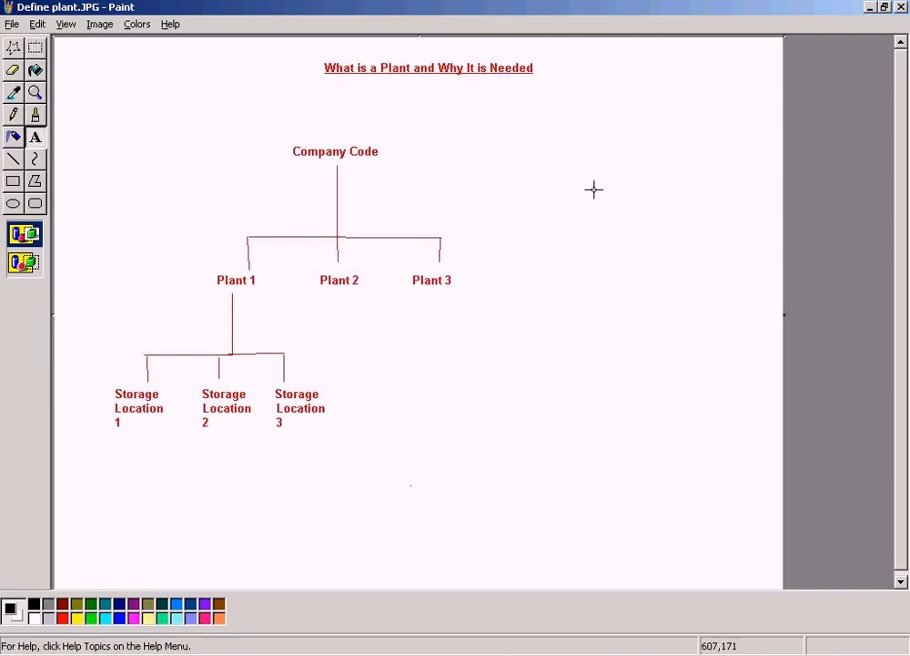
pyautogui.moveTo(498, 360); pyautogui.dragTo(733, 489)
pyautogui.click(628, 339)
pyautogui.moveTo(520, 357); pyautogui.dragTo(701, 377)
pyautogui.write('Su')
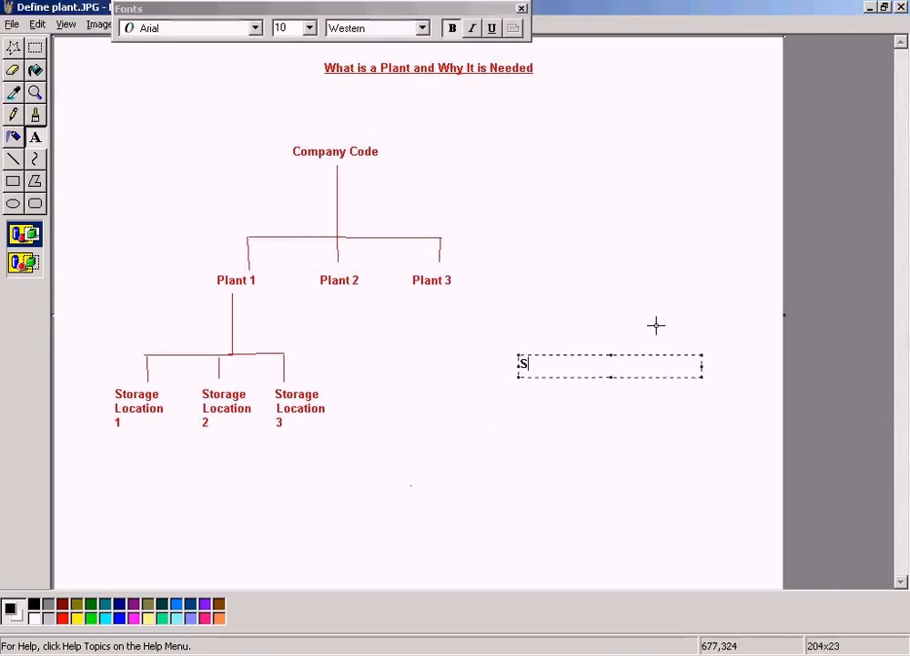
pyautogui.press('BackSpace')
pyautogui.press('BackSpace')
pyautogui.click(63, 618)
pyautogui.write('Sun')
pyautogui.press('Home')
pyautogui.write('Sun')
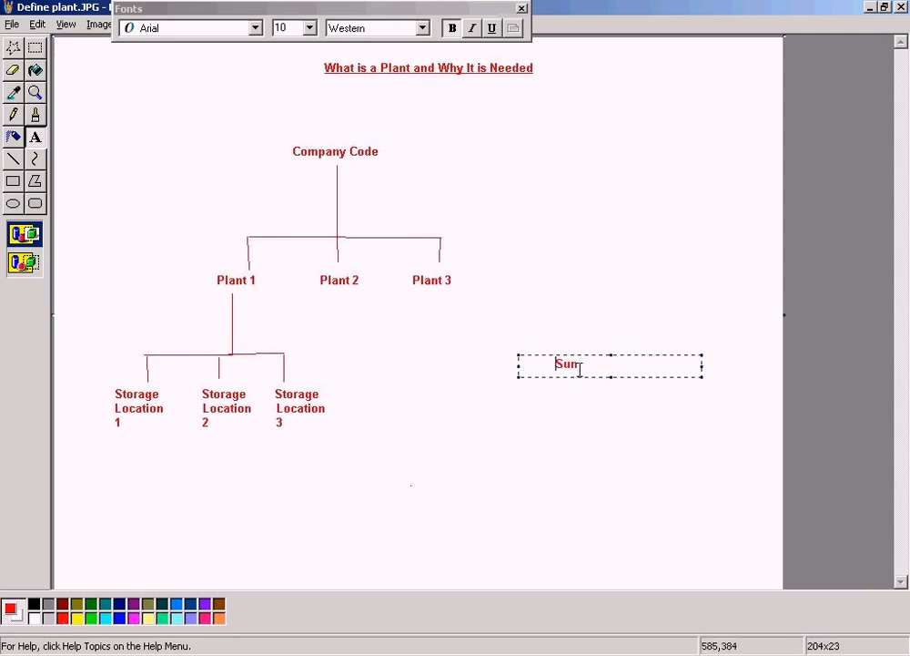
pyautogui.write(' Ltd')
pyautogui.click(496, 278)
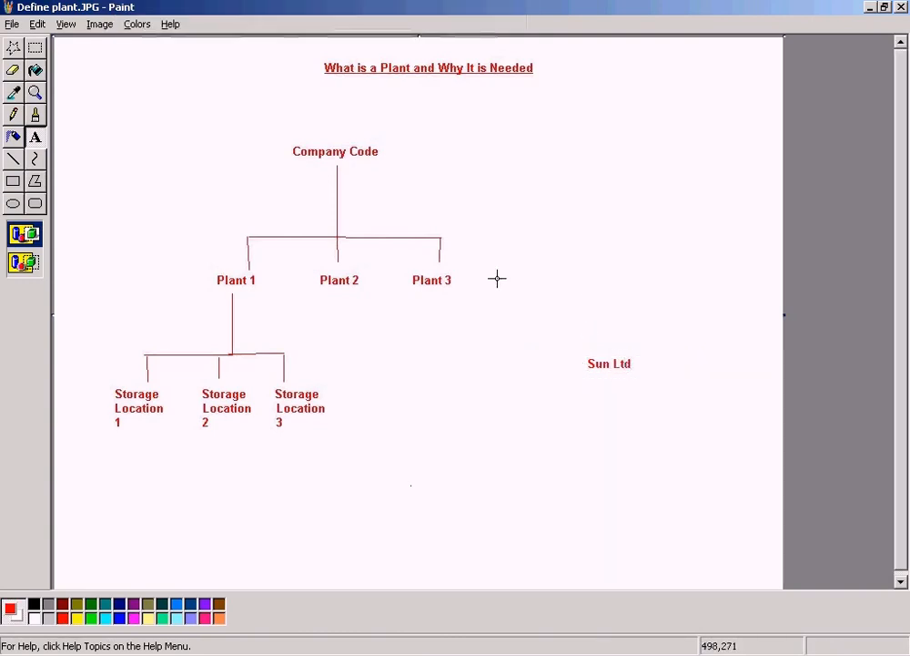
# Step: Draw a red connector below Sun Ltd in the second line width: one stem, a crossbar and three short branches
pyautogui.click(13, 159)
pyautogui.click(25, 240)
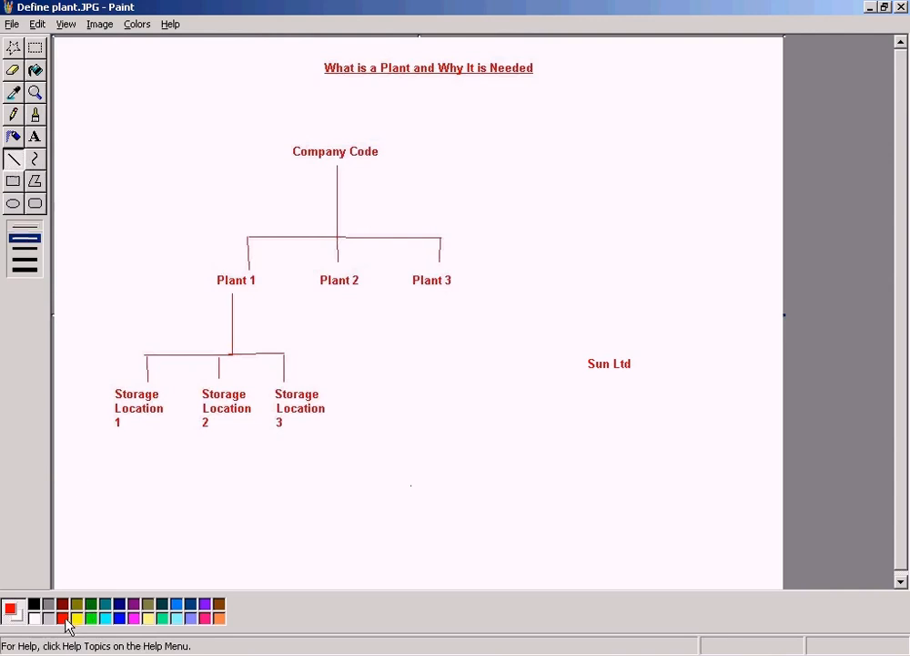
pyautogui.moveTo(608, 373); pyautogui.dragTo(608, 410)
pyautogui.moveTo(537, 410); pyautogui.dragTo(705, 407)
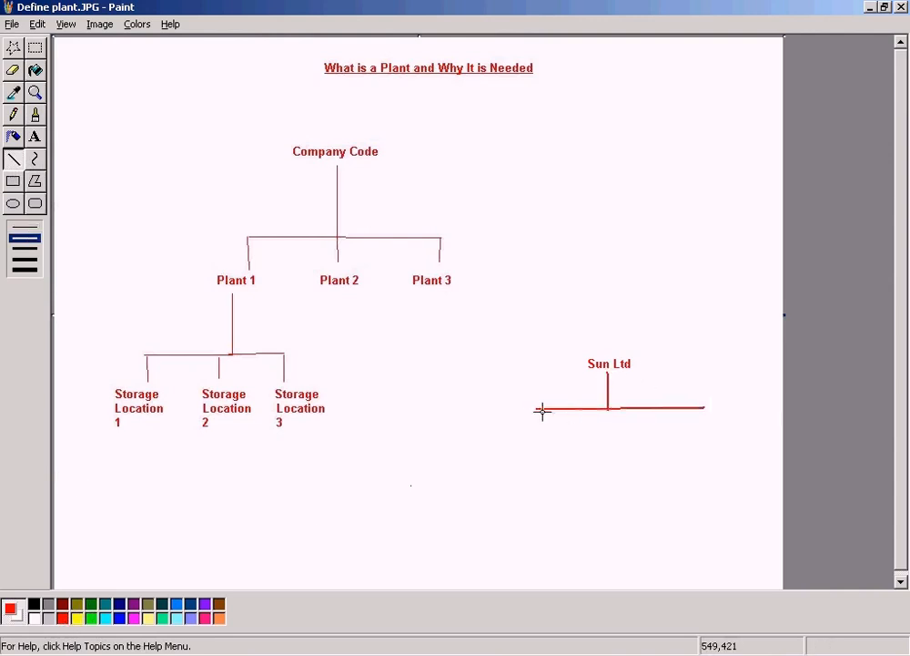
pyautogui.moveTo(537, 409); pyautogui.dragTo(538, 438)
pyautogui.moveTo(610, 409); pyautogui.dragTo(609, 436)
pyautogui.moveTo(704, 409); pyautogui.dragTo(702, 434)
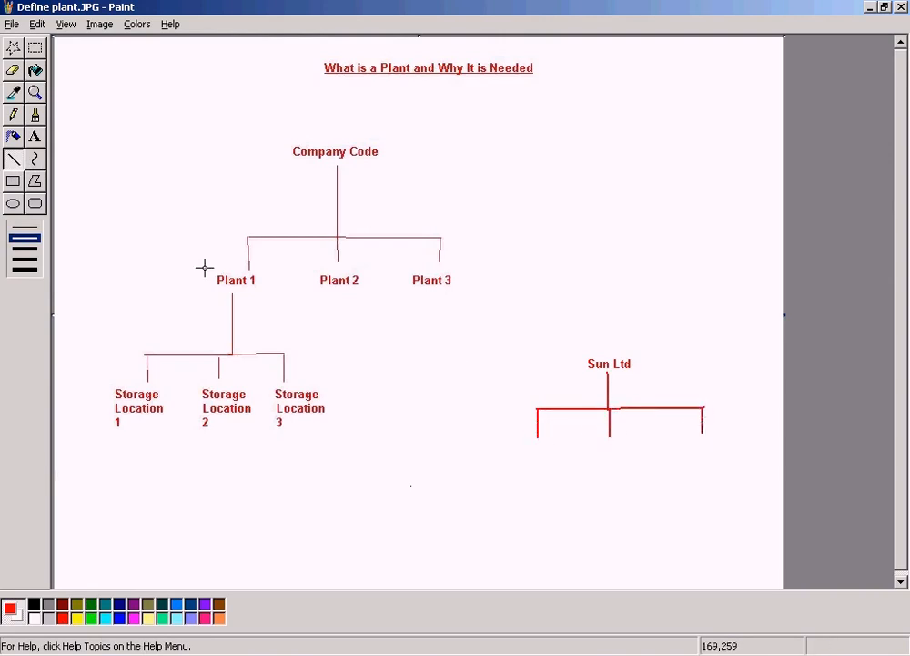
# Step: Add the red label "New york" centred under the first branch of the Sun Ltd tree
pyautogui.click(34, 136)
pyautogui.moveTo(483, 439); pyautogui.dragTo(585, 453)
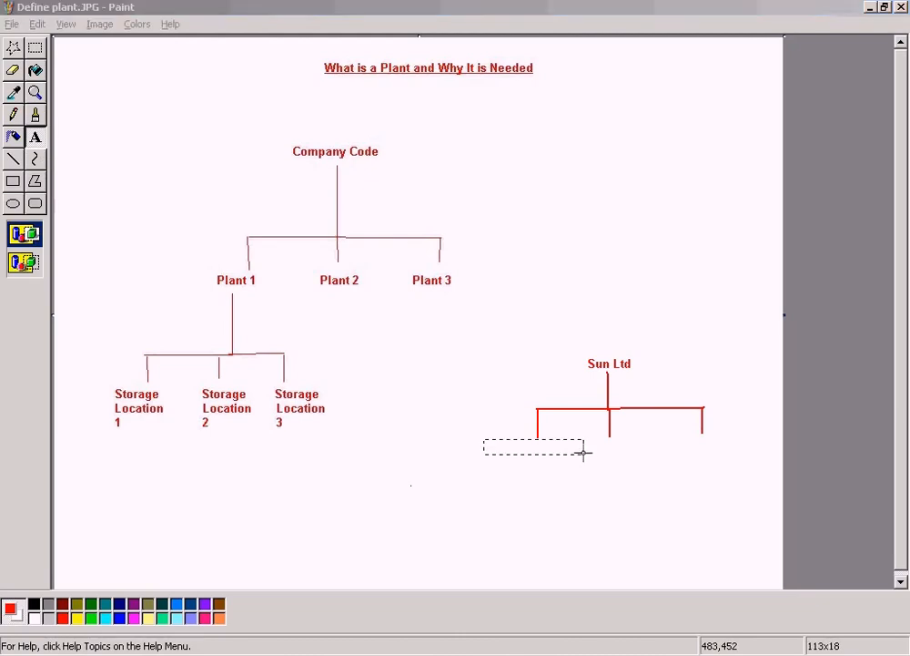
pyautogui.write('New yotk')
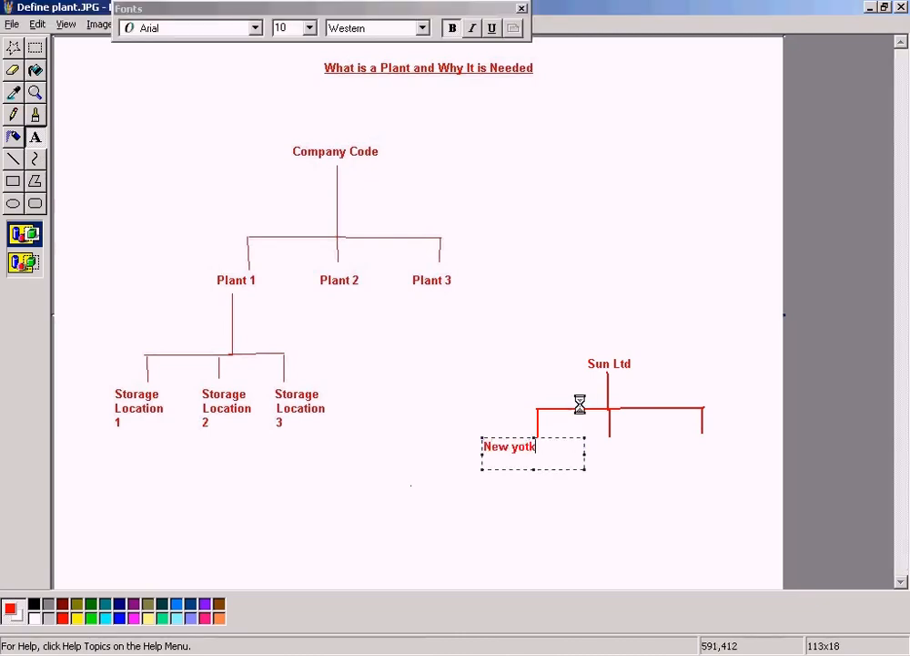
pyautogui.press('BackSpace')
pyautogui.press('BackSpace')
pyautogui.write('rk')
pyautogui.press('Home')
pyautogui.click(653, 232)
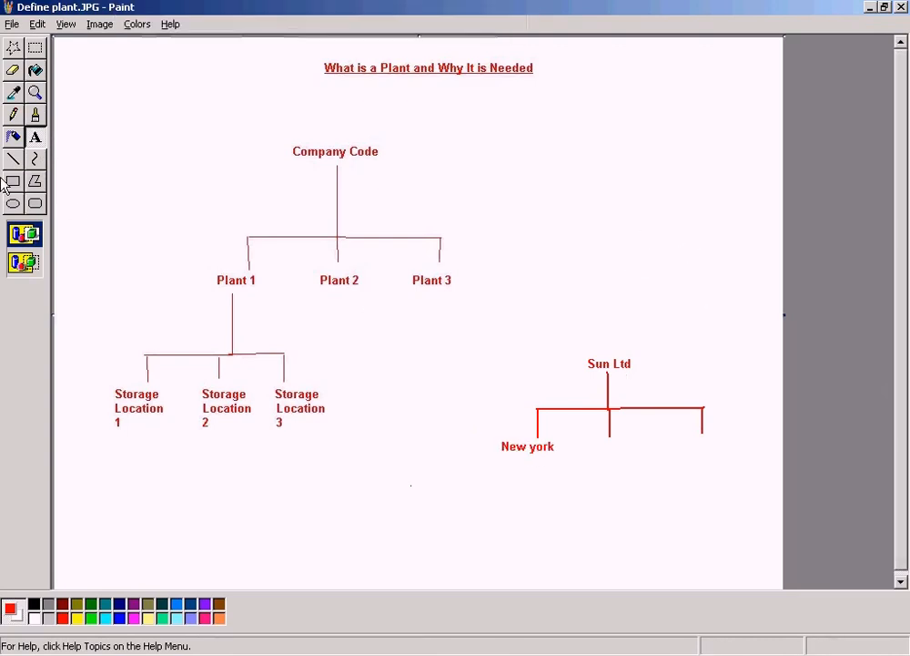
# Step: Add the red label "San francisco" under the middle branch of the Sun Ltd tree
pyautogui.moveTo(595, 435); pyautogui.dragTo(671, 458)
pyautogui.write('San fa')
pyautogui.press('BackSpace')
pyautogui.write('ranci')
pyautogui.write('s')
pyautogui.press('BackSpace')
pyautogui.write('cisco')
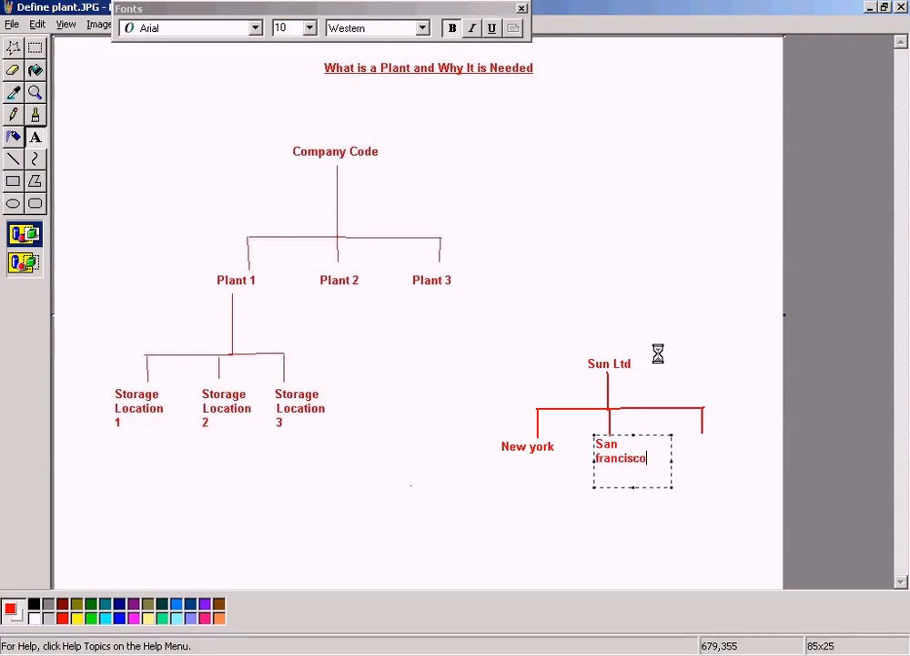
pyautogui.click(658, 354)
# Step: Add the red label "Houston" under the third branch of the Sun Ltd tree
pyautogui.moveTo(694, 432); pyautogui.dragTo(786, 464)
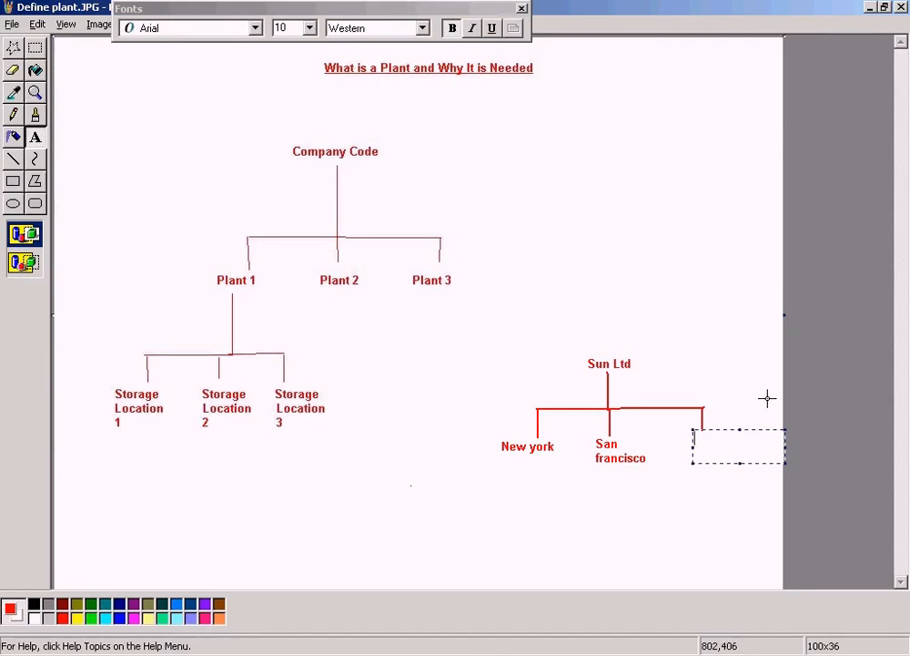
pyautogui.write('Houston')
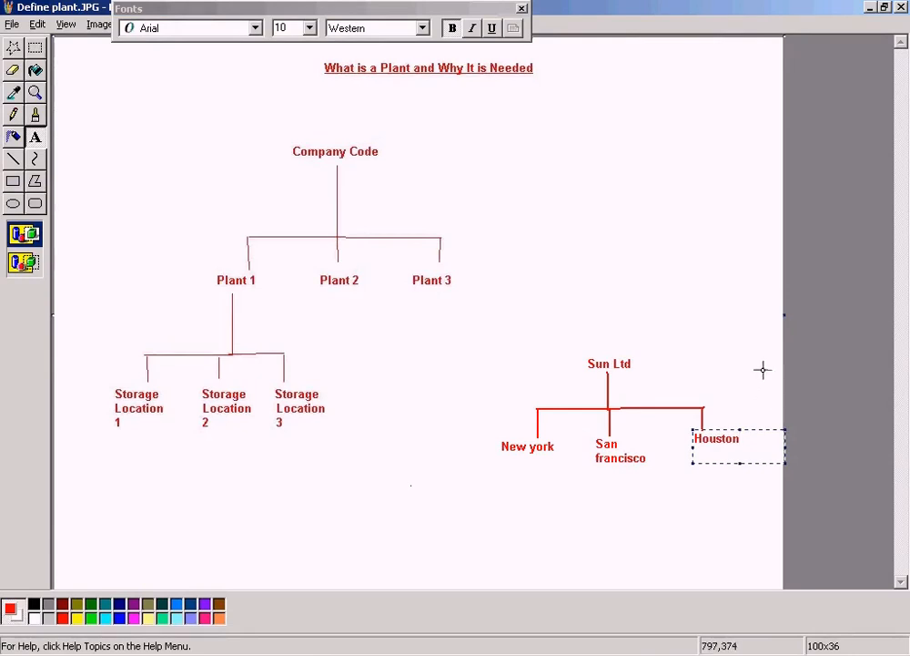
pyautogui.click(760, 329)
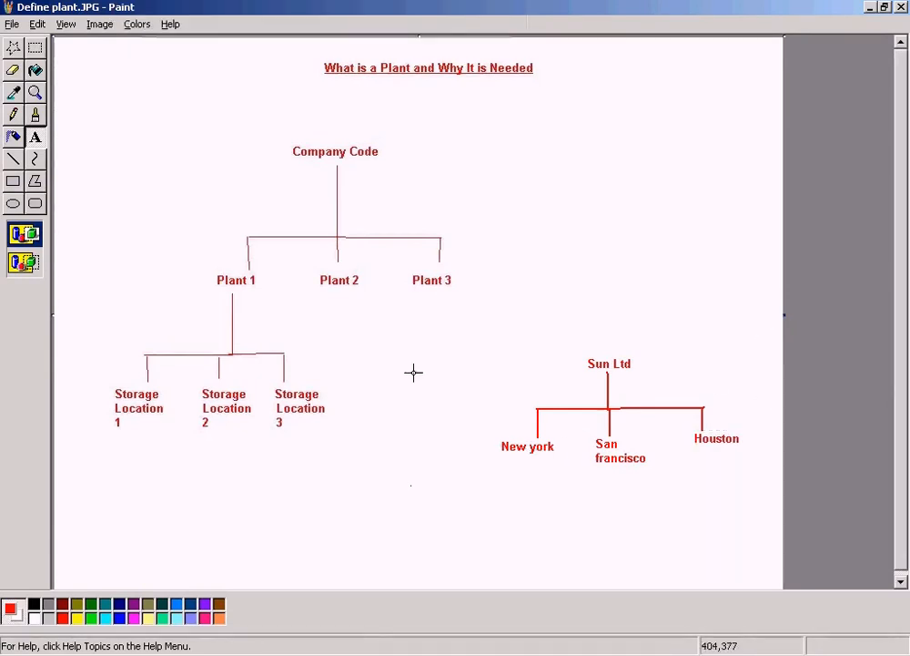
# Step: Point out the Sun Ltd label by framing it with a temporary rectangular selection
pyautogui.click(34, 47)
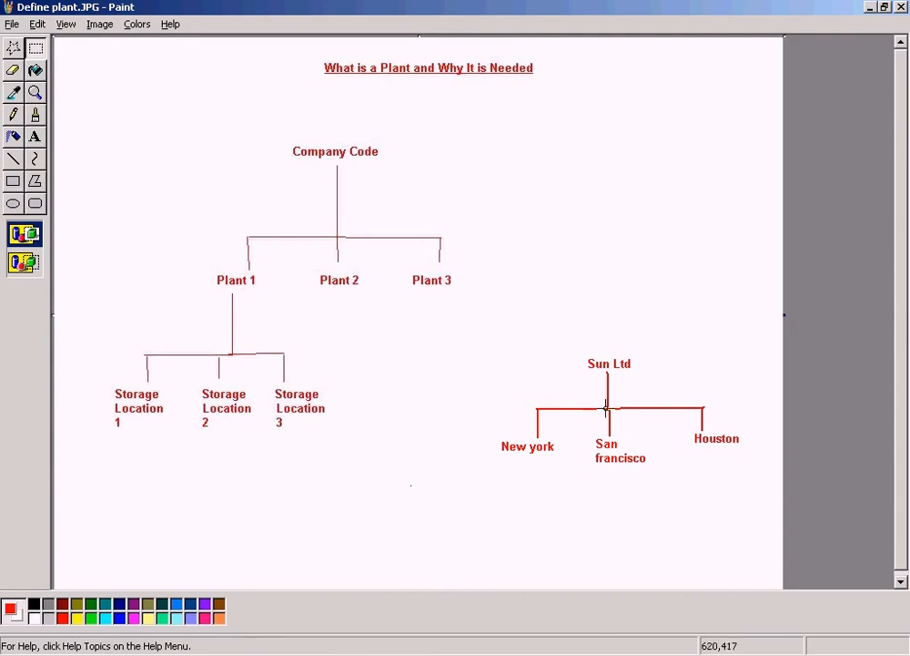
pyautogui.moveTo(575, 344); pyautogui.dragTo(673, 378)
pyautogui.click(667, 308)
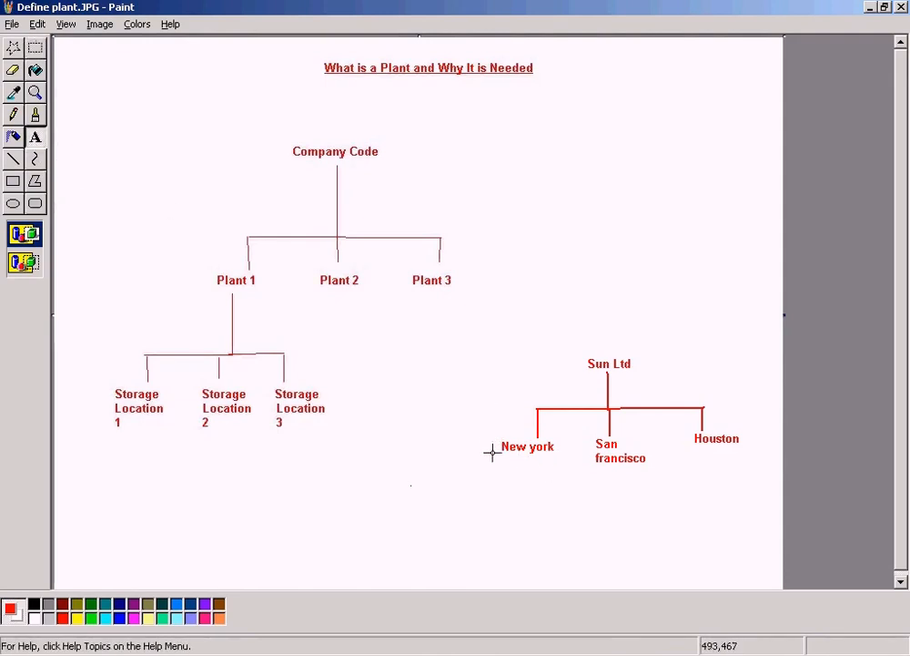
# Step: Add the red label "Factory" directly beneath New york
pyautogui.moveTo(504, 459); pyautogui.dragTo(564, 472)
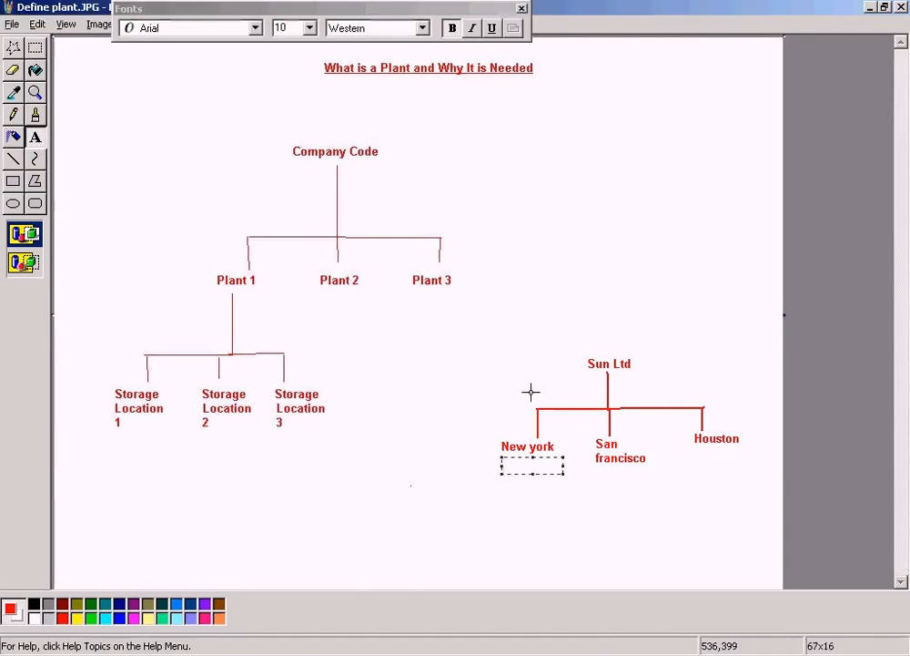
pyautogui.write('Factory')
pyautogui.click(536, 340)
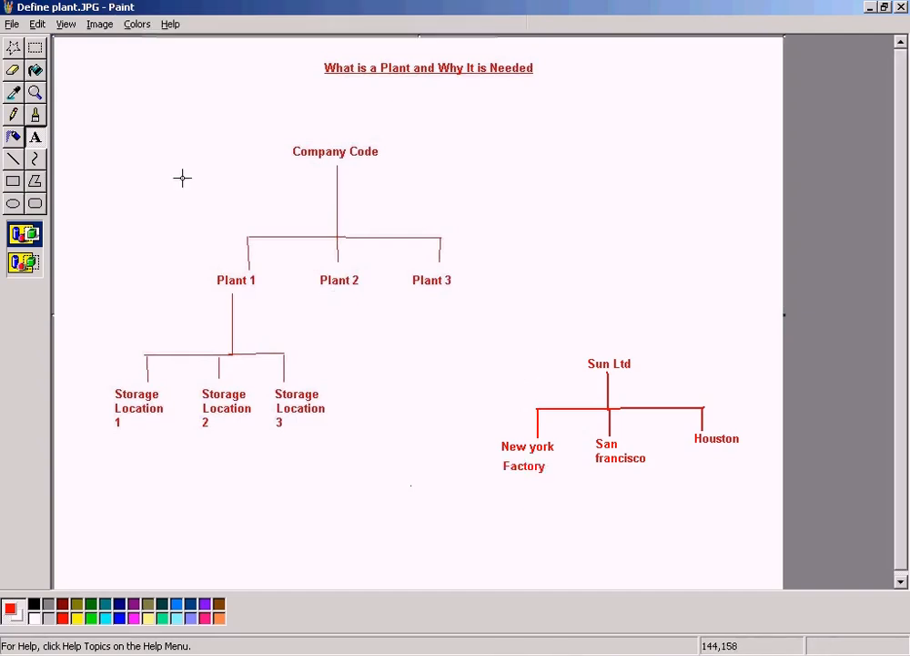
# Step: Copy the Factory label and place one copy beneath San francisco and another beneath Houston
pyautogui.click(37, 51)
pyautogui.moveTo(492, 459); pyautogui.dragTo(556, 480)
pyautogui.hotkey('ctrl', 'c')
pyautogui.click(564, 501)
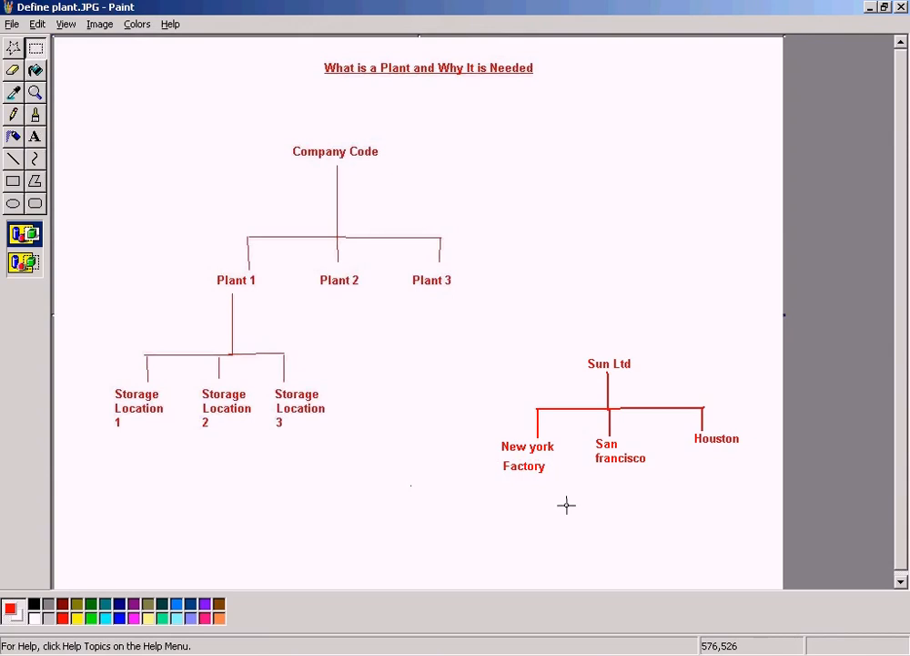
pyautogui.hotkey('ctrl', 'v')
pyautogui.moveTo(86, 44); pyautogui.dragTo(617, 483)
pyautogui.click(708, 376)
pyautogui.hotkey('ctrl', 'v')
pyautogui.moveTo(91, 47); pyautogui.dragTo(723, 463)
pyautogui.click(716, 348)
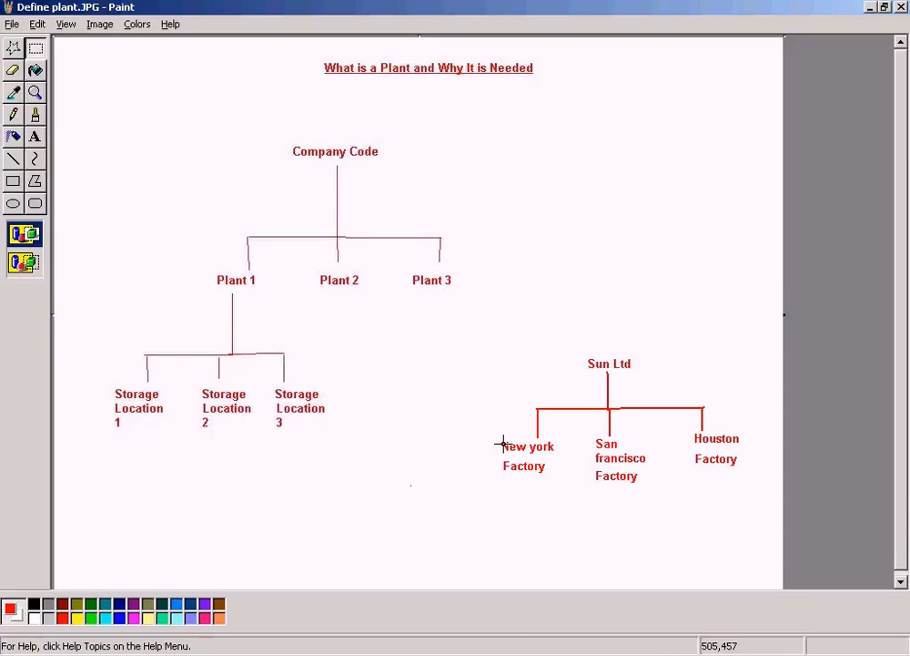
# Step: Point out Sun Ltd, its whole tree and each of the three city factories with temporary rectangular selections
pyautogui.moveTo(581, 350); pyautogui.dragTo(645, 371)
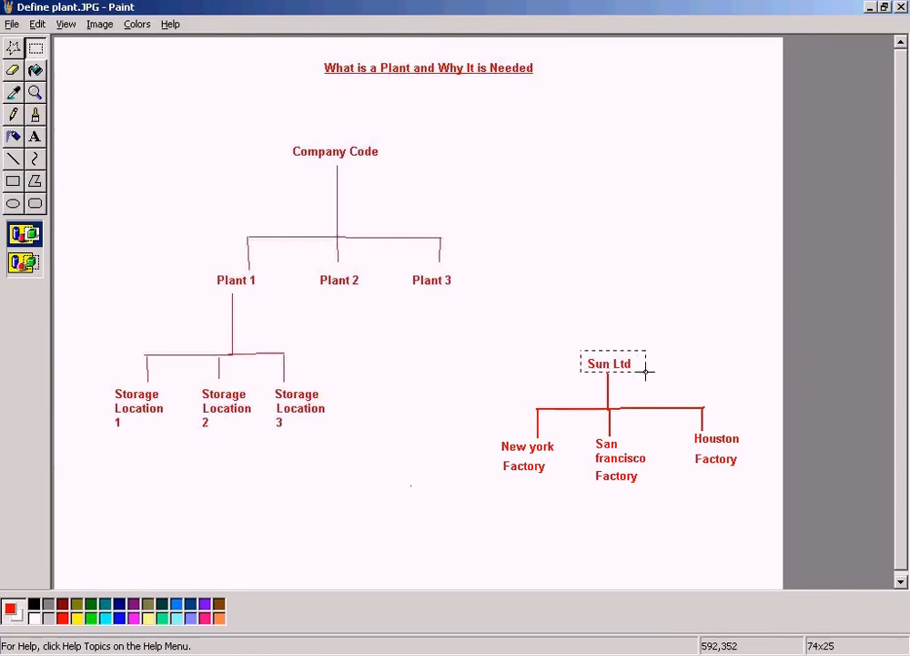
pyautogui.click(666, 311)
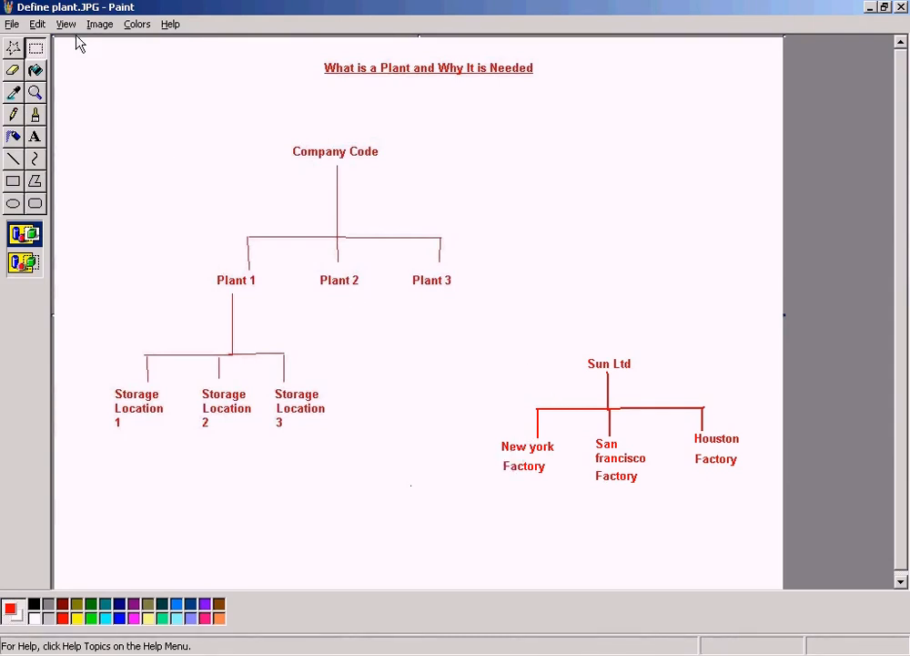
pyautogui.click(37, 49)
pyautogui.moveTo(490, 346); pyautogui.dragTo(763, 518)
pyautogui.click(506, 520)
pyautogui.moveTo(496, 443); pyautogui.dragTo(559, 478)
pyautogui.moveTo(592, 438); pyautogui.dragTo(685, 496)
pyautogui.moveTo(695, 432); pyautogui.dragTo(748, 459)
# Step: Switch to the SAP Display Material window and open a new session from it
pyautogui.click(368, 654)
pyautogui.click(301, 628)
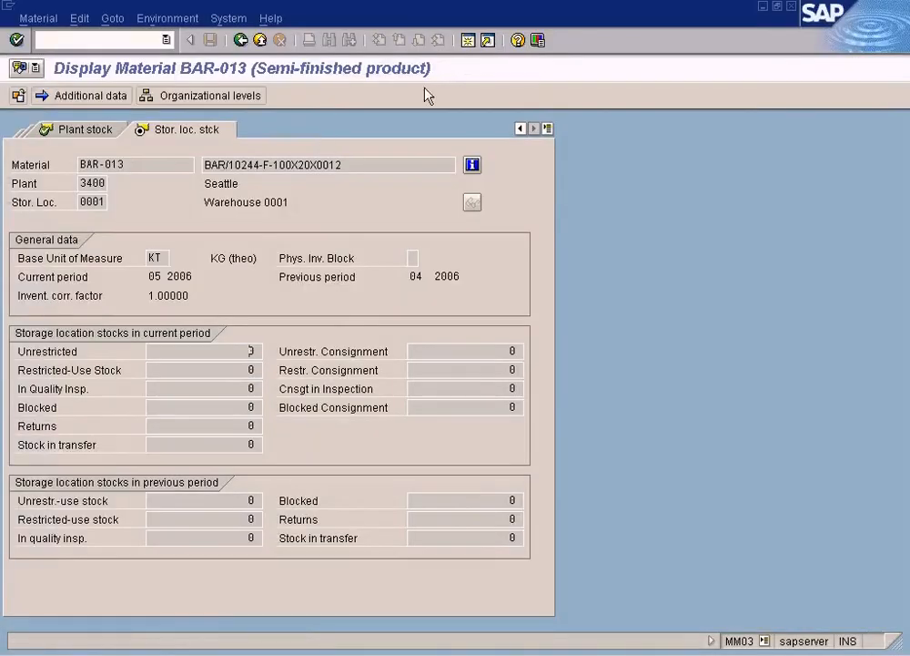
pyautogui.click(468, 41)
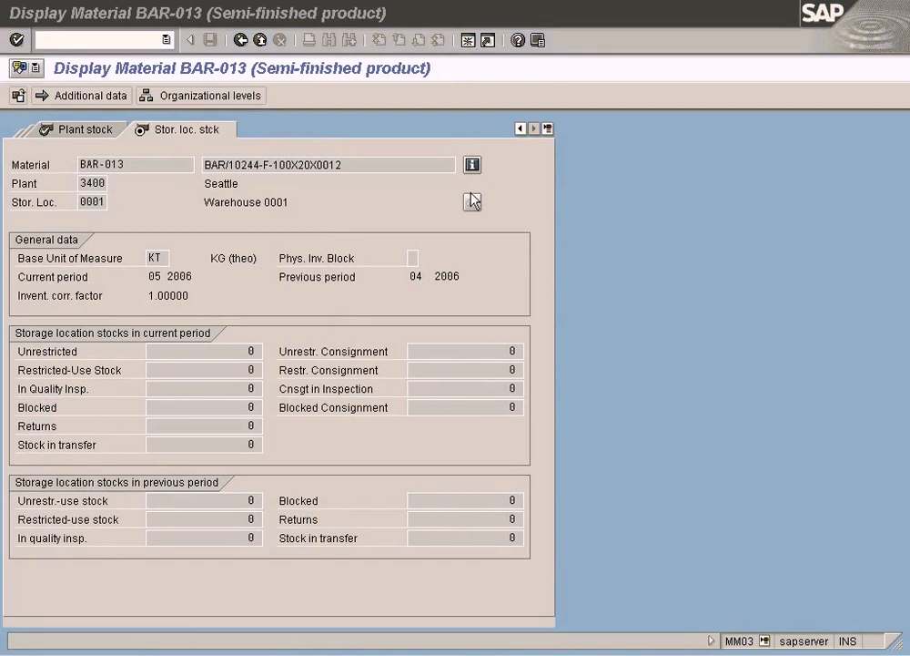
# Step: Run /nspro in the new session and display the SAP Customizing Implementation Guide
pyautogui.write('/nspro')
pyautogui.press('Return')
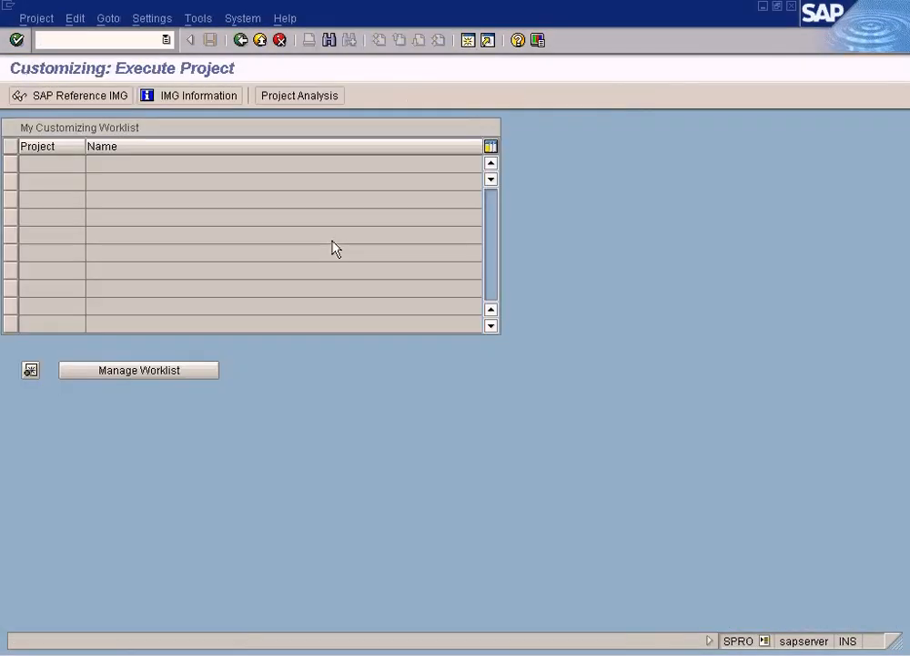
pyautogui.click(73, 96)
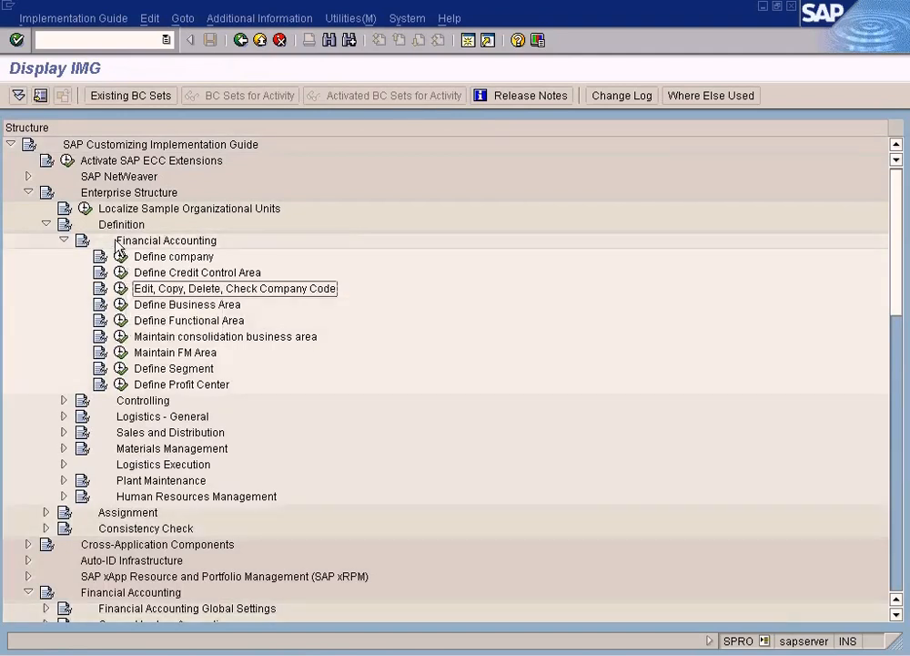
# Step: Open "Copy, delete, check company code" from the Edit, Copy, Delete, Check Company Code activity in Enterprise Structure's Financial Accounting definitions
pyautogui.click(100, 192)
pyautogui.click(139, 240)
pyautogui.click(115, 227)
pyautogui.click(119, 240)
pyautogui.click(167, 290)
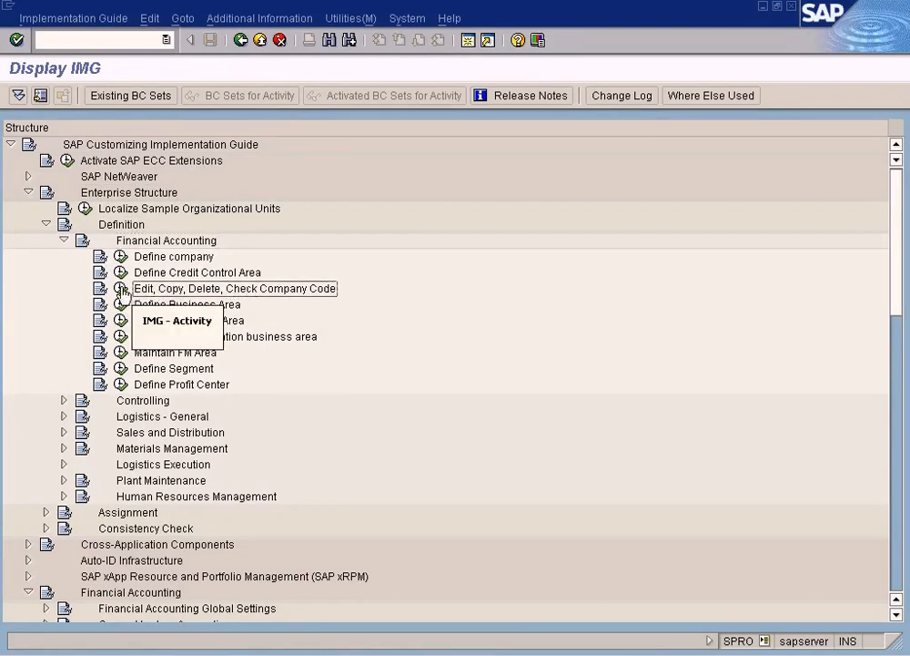
pyautogui.doubleClick(335, 295)
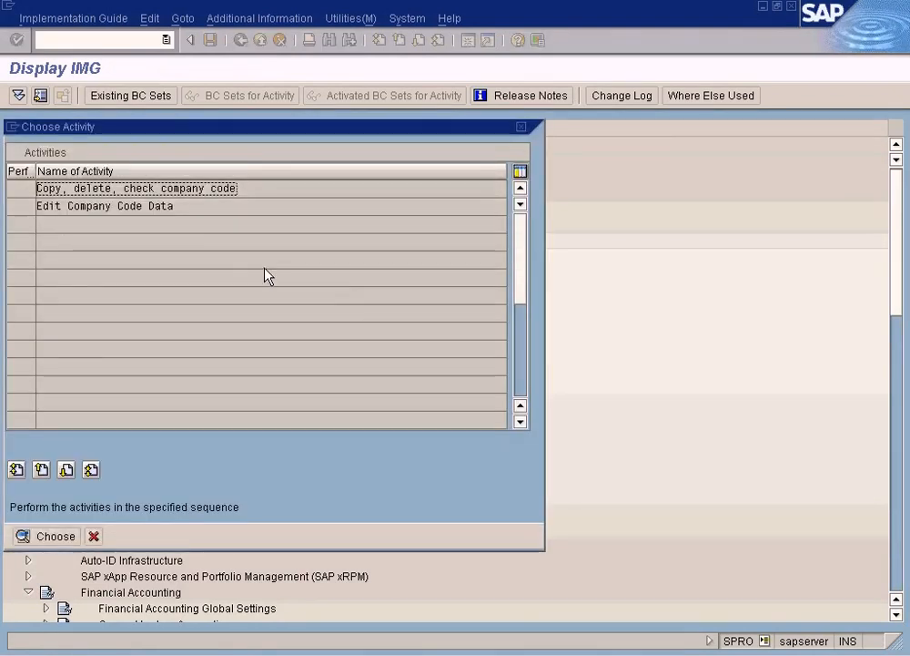
pyautogui.doubleClick(153, 193)
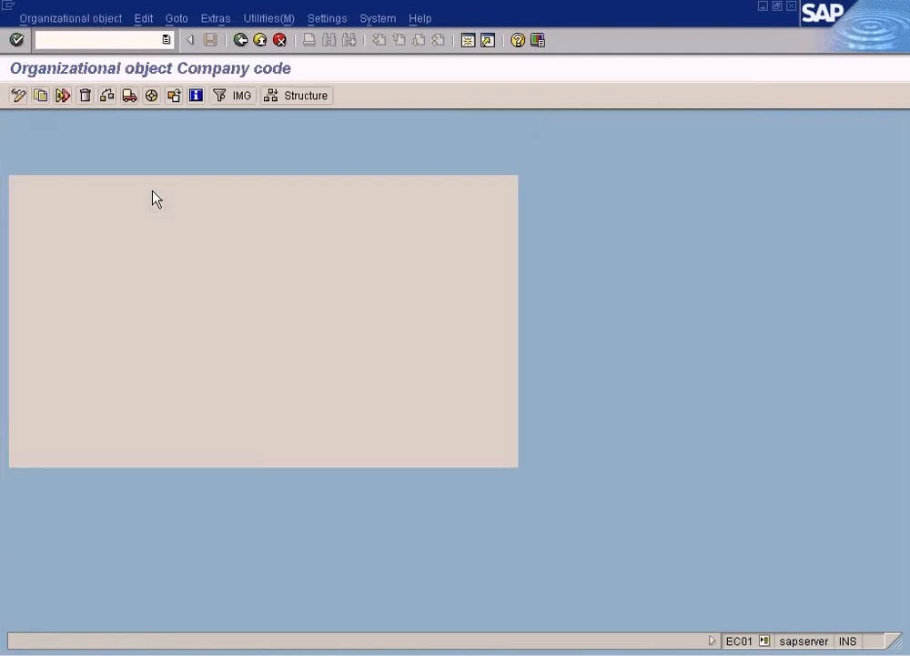
# Step: Leave the company code object screen, open Edit Company Code Data and position the list at company code SUN
pyautogui.click(240, 40)
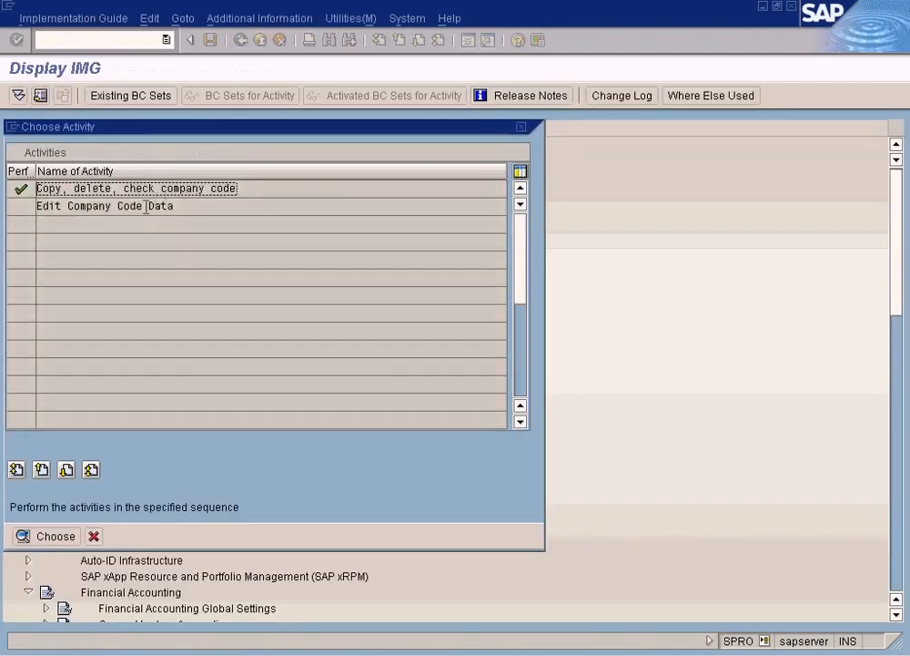
pyautogui.doubleClick(151, 208)
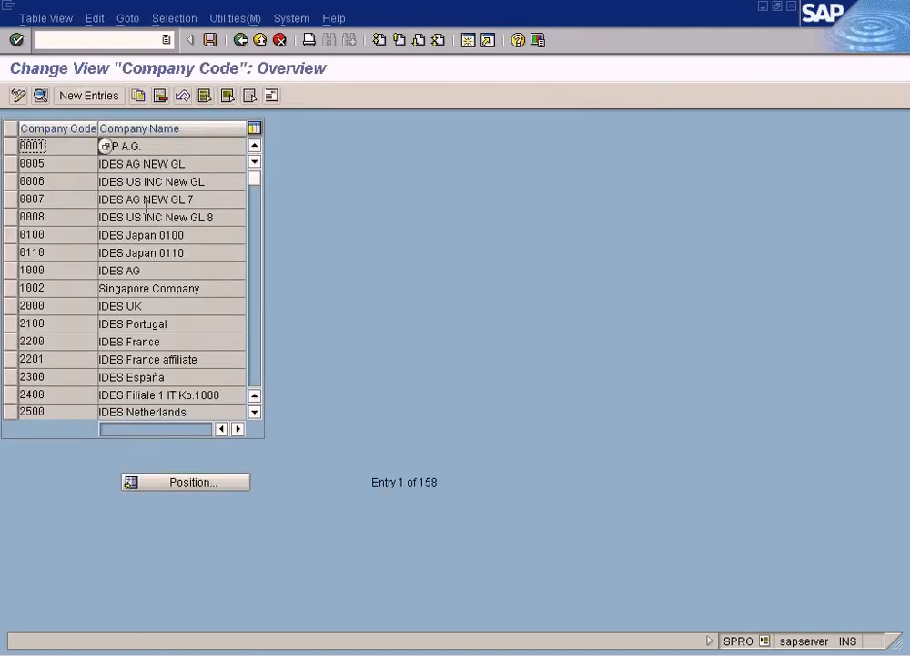
pyautogui.click(214, 483)
pyautogui.write('sun')
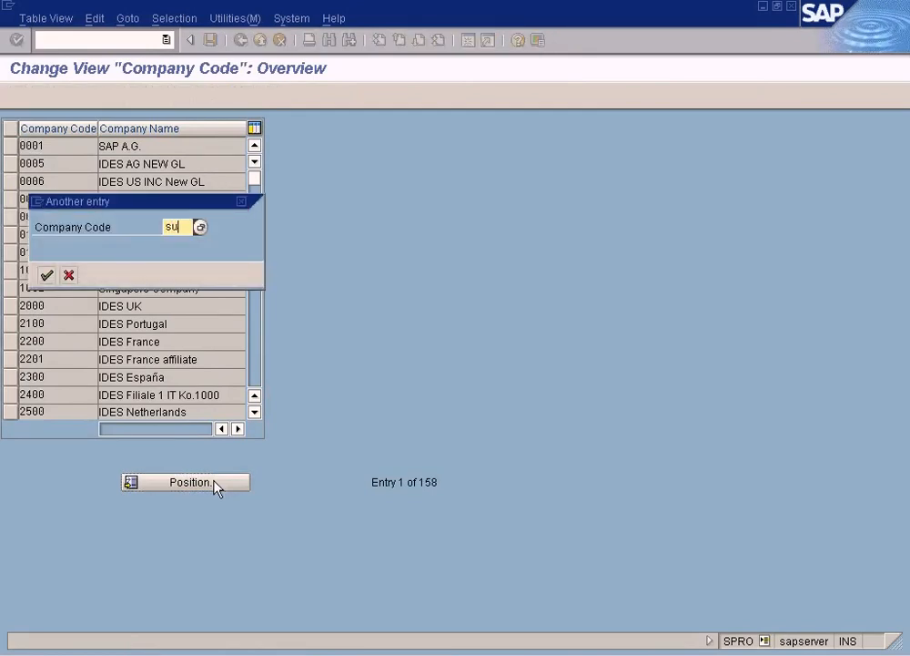
pyautogui.press('Return')
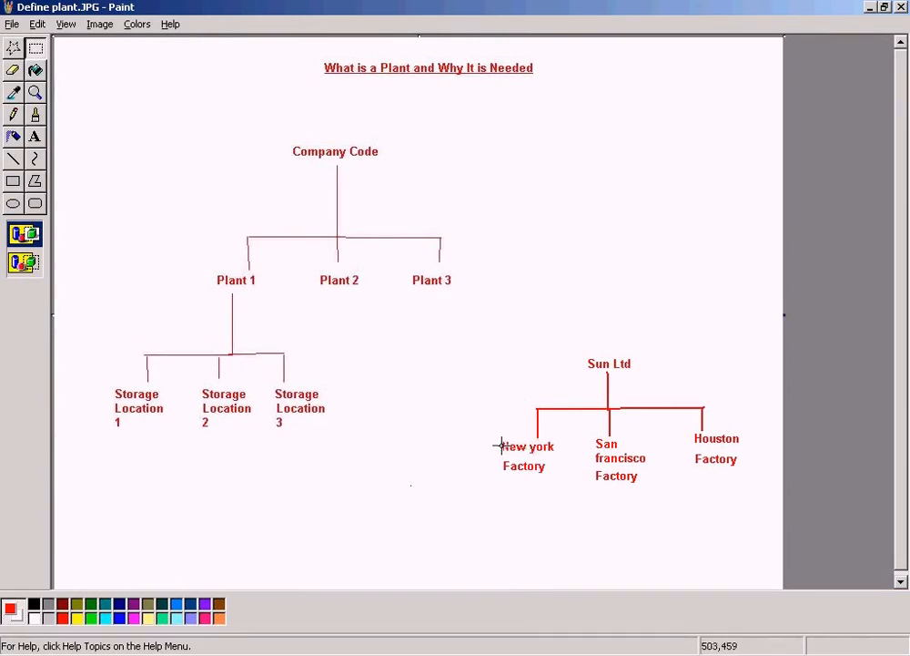
# Step: In the Paint diagram, point out the New York, San Francisco and Houston factories repeatedly with temporary rectangular selections
pyautogui.moveTo(491, 435); pyautogui.dragTo(559, 488)
pyautogui.moveTo(593, 435); pyautogui.dragTo(667, 492)
pyautogui.moveTo(689, 428); pyautogui.dragTo(751, 471)
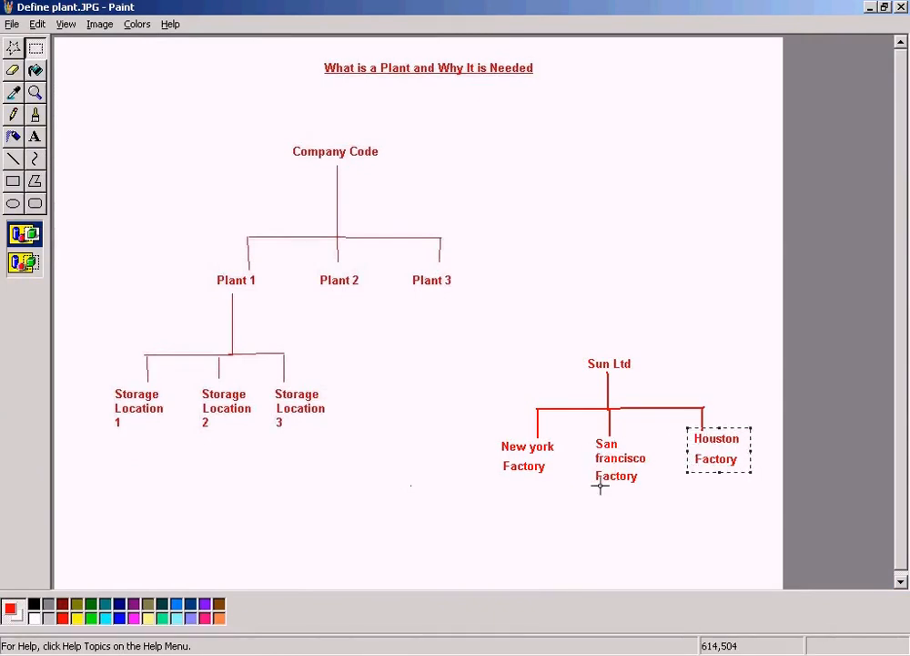
pyautogui.click(548, 508)
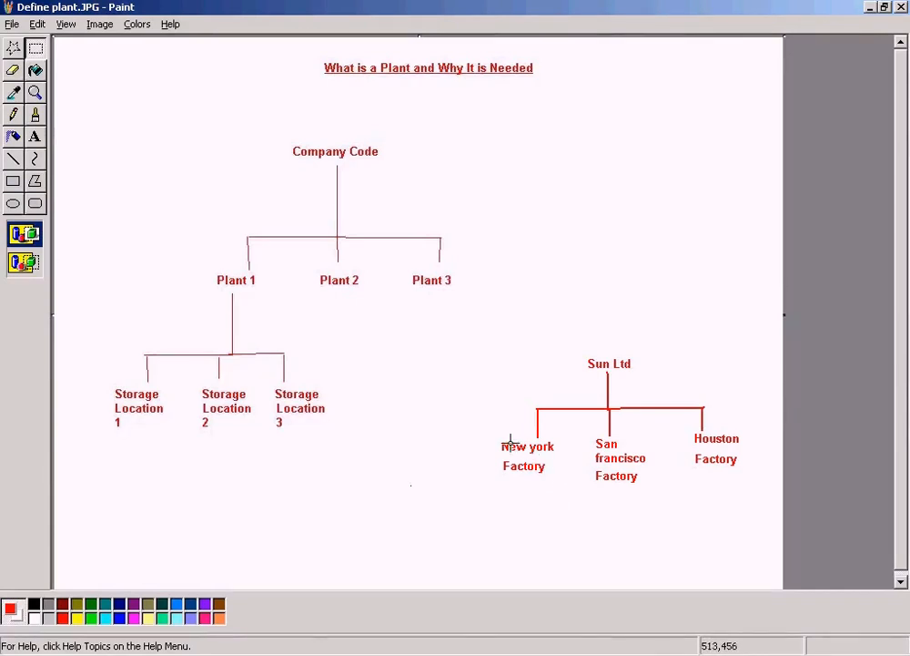
pyautogui.moveTo(492, 438); pyautogui.dragTo(567, 474)
pyautogui.moveTo(591, 430); pyautogui.dragTo(650, 497)
pyautogui.moveTo(688, 425); pyautogui.dragTo(745, 470)
pyautogui.click(575, 525)
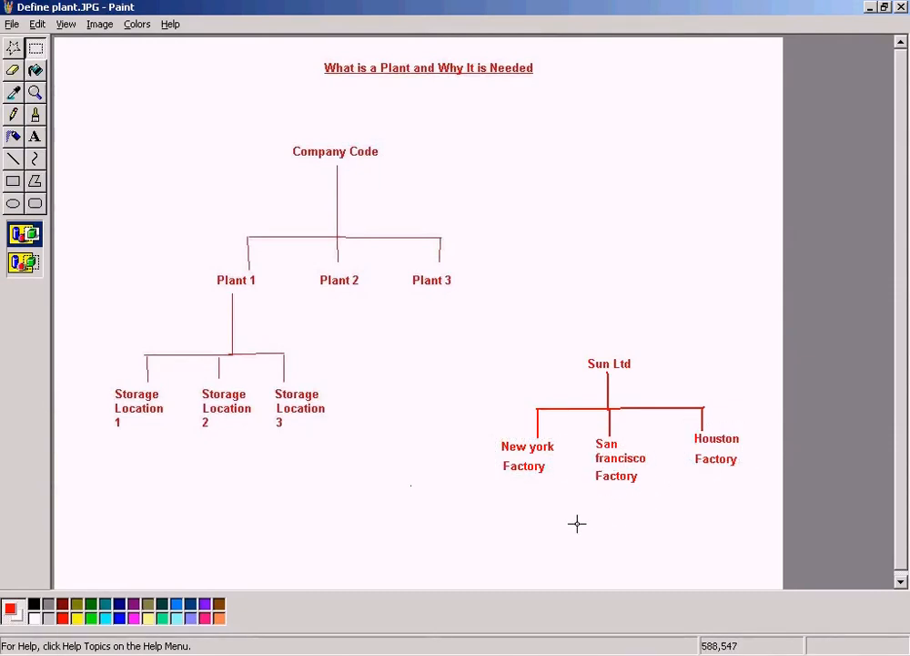
pyautogui.click(901, 576)
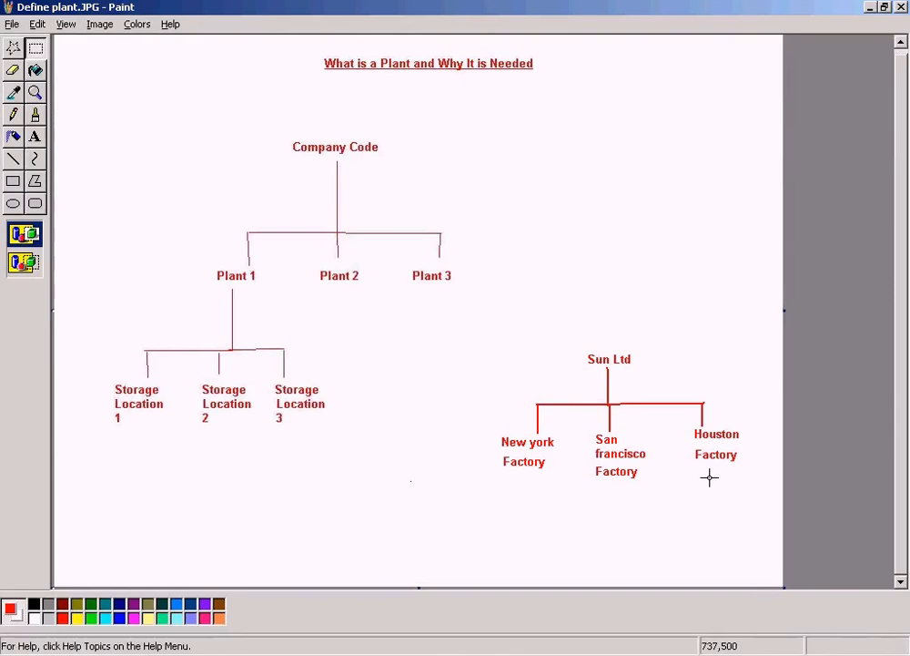
pyautogui.moveTo(496, 432); pyautogui.dragTo(562, 475)
pyautogui.moveTo(584, 427); pyautogui.dragTo(646, 487)
pyautogui.moveTo(687, 422); pyautogui.dragTo(749, 467)
pyautogui.click(545, 329)
# Step: Switch back to the SAP company code overview and leave it to return to the Implementation Guide tree
pyautogui.click(306, 654)
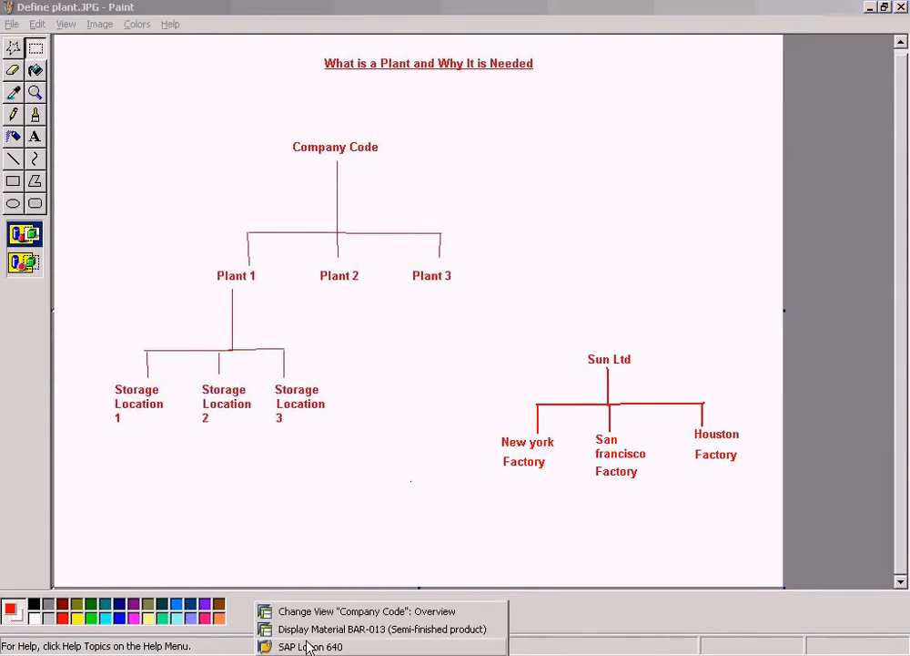
pyautogui.click(311, 611)
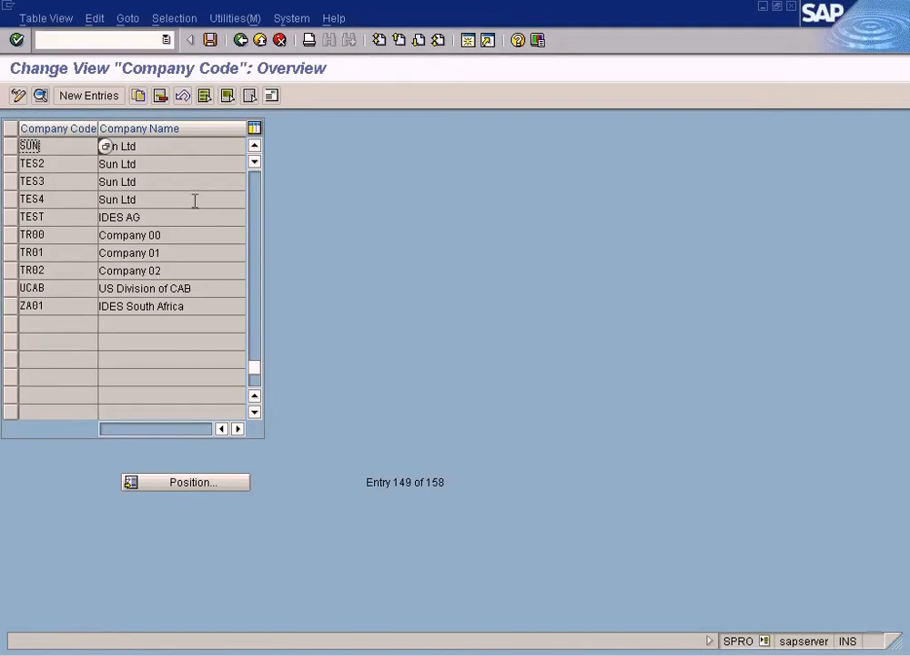
pyautogui.click(241, 41)
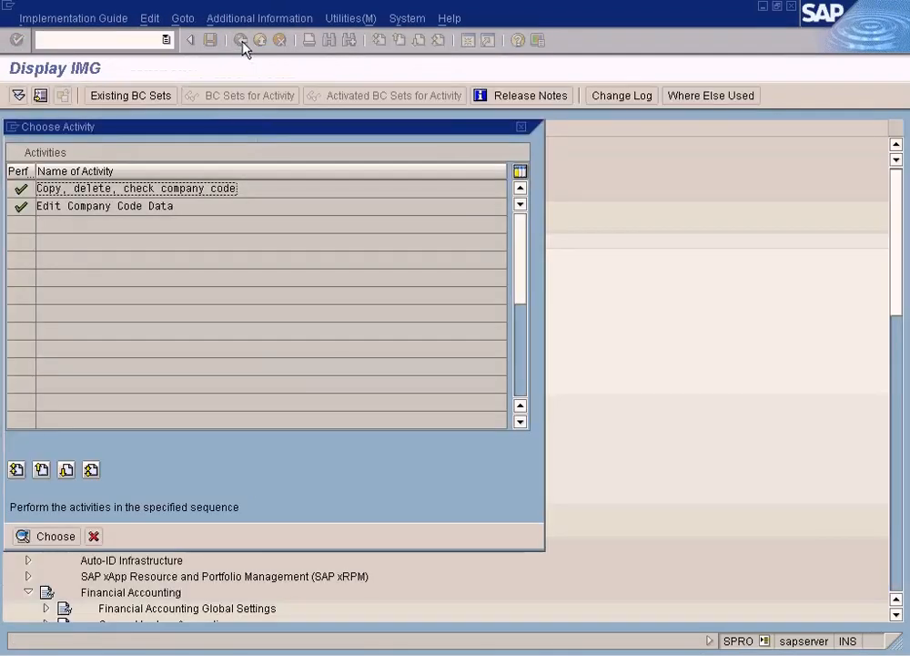
pyautogui.click(93, 534)
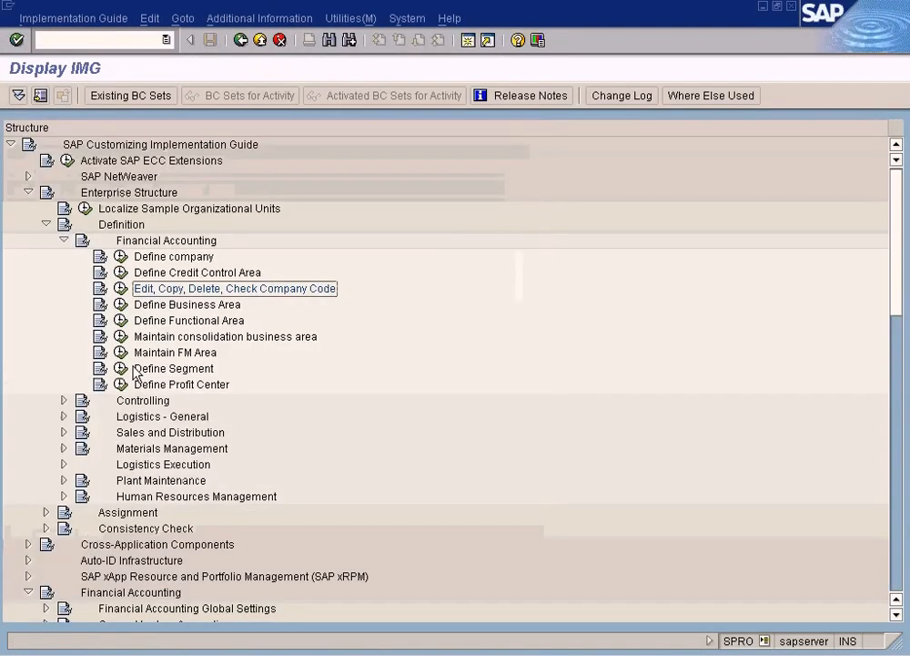
# Step: In Enterprise Structure's Definition, look into Materials Management and collapse it along with Financial Accounting, leaving Logistics - General expanded
pyautogui.click(165, 449)
pyautogui.click(63, 449)
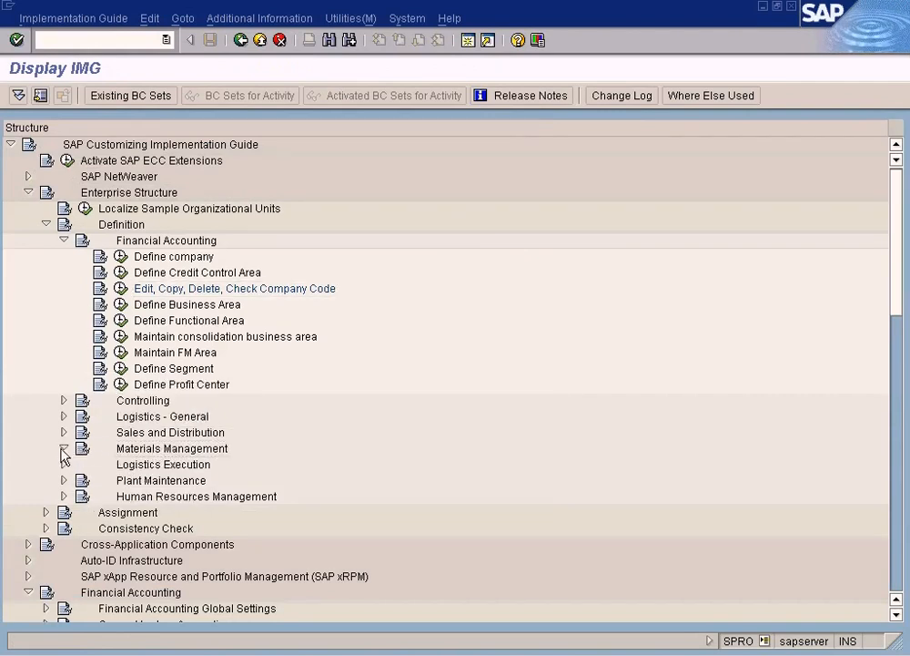
pyautogui.click(63, 240)
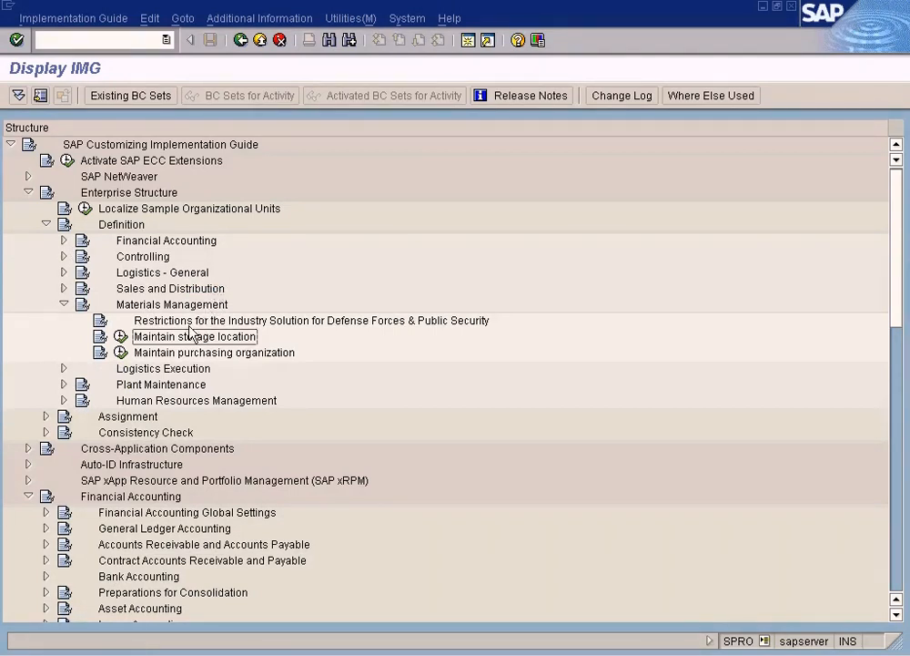
pyautogui.click(63, 273)
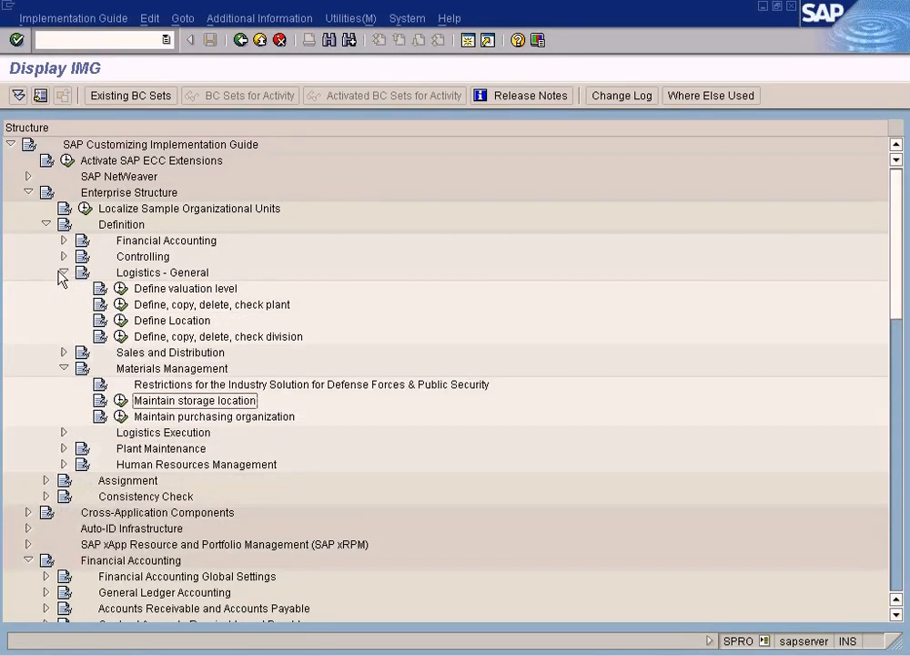
pyautogui.click(177, 291)
pyautogui.click(64, 368)
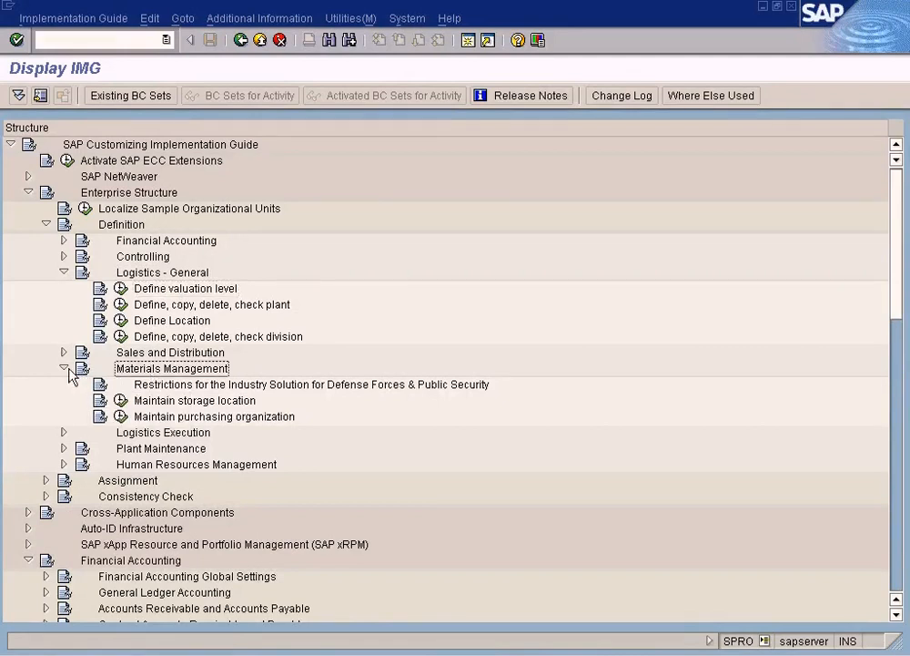
# Step: Examine the Define valuation level and the Define, copy, delete, check plant activities under Logistics - General
pyautogui.click(180, 289)
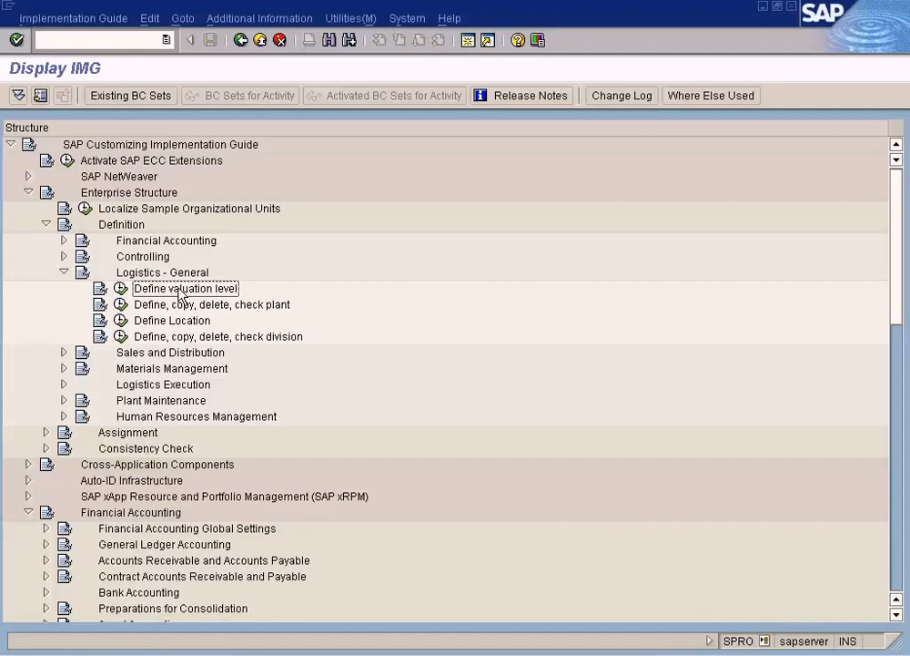
pyautogui.click(166, 307)
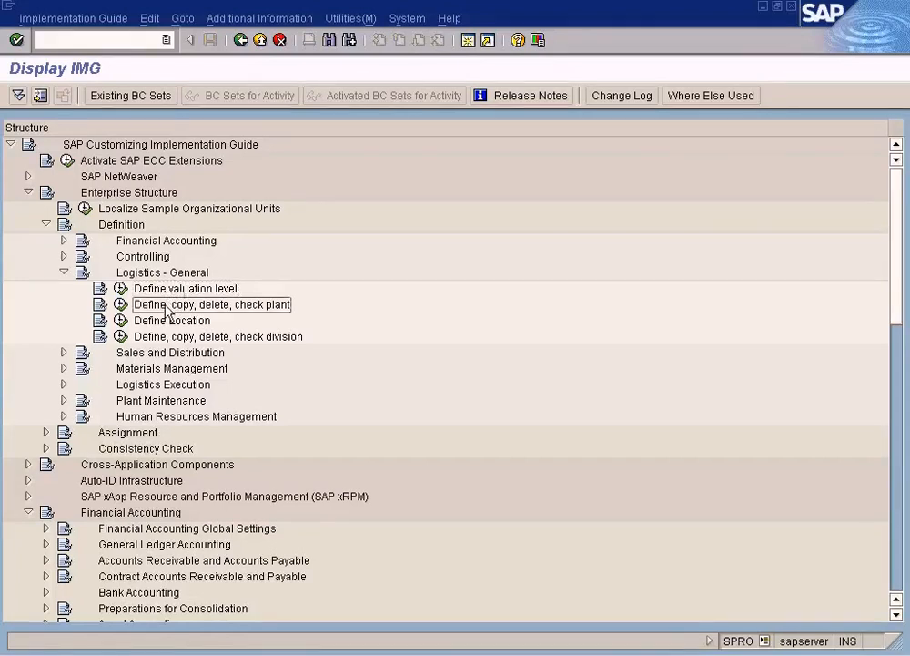
pyautogui.click(166, 291)
pyautogui.click(165, 304)
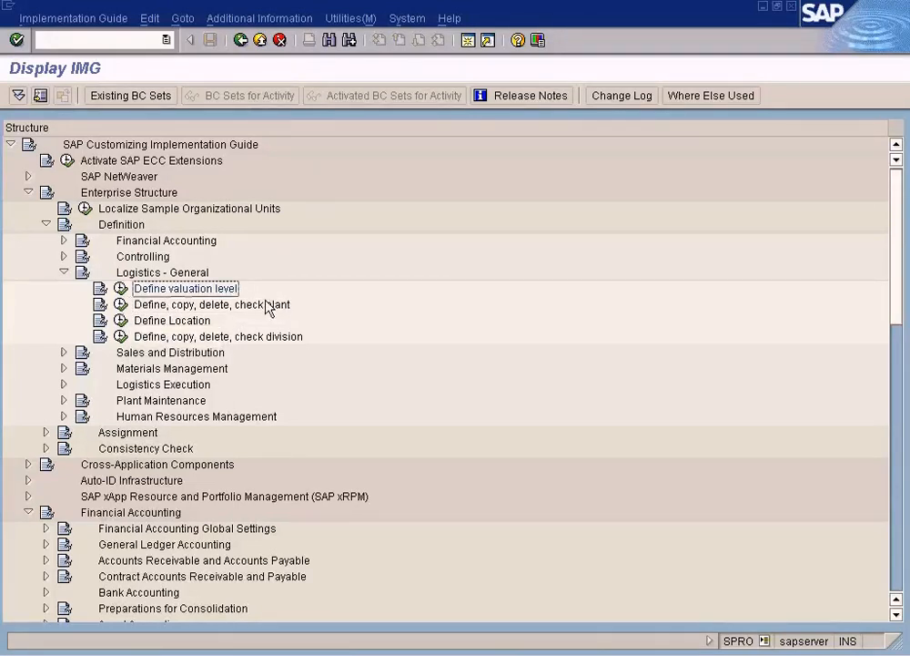
pyautogui.click(160, 308)
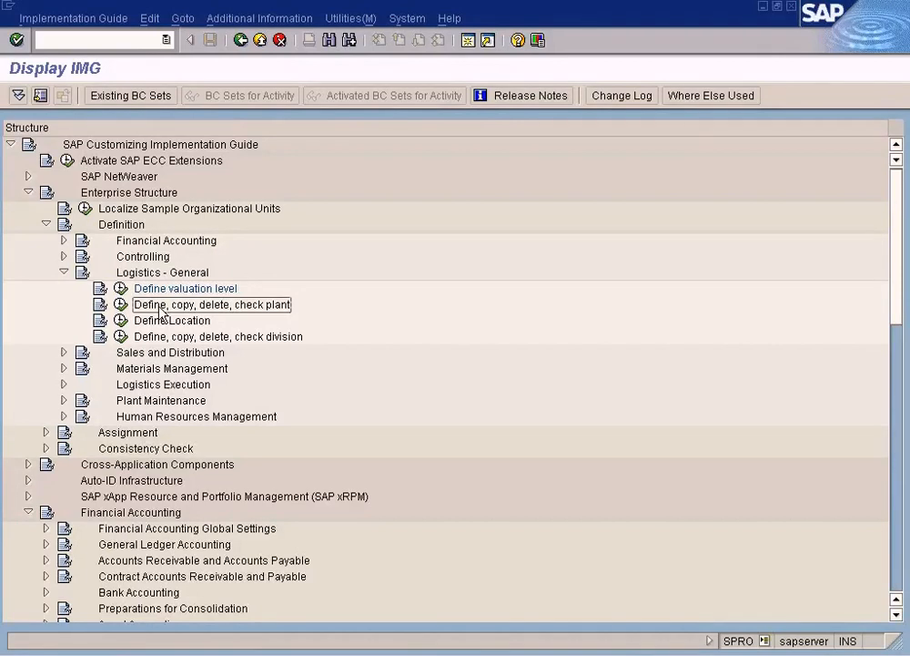
pyautogui.click(173, 292)
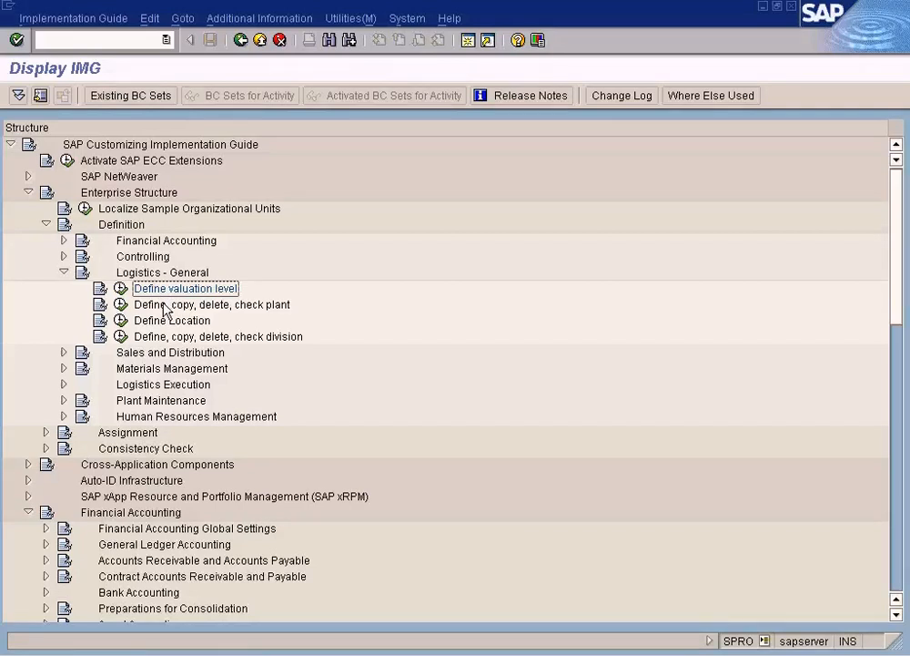
pyautogui.click(164, 307)
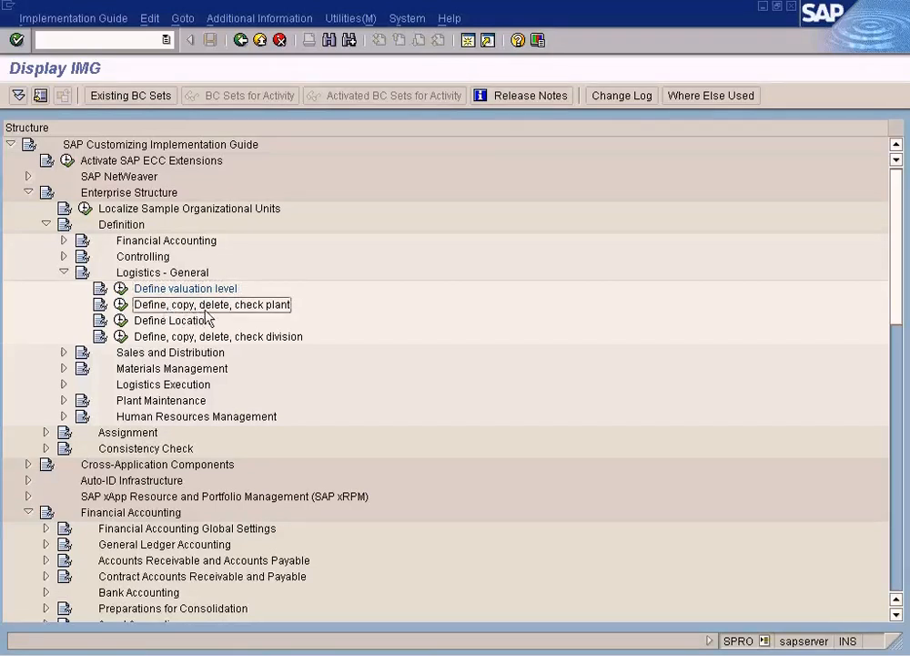
# Step: Open Define Plant from the Define, copy, delete, check plant activity and widen the plant code column of the overview
pyautogui.click(122, 306)
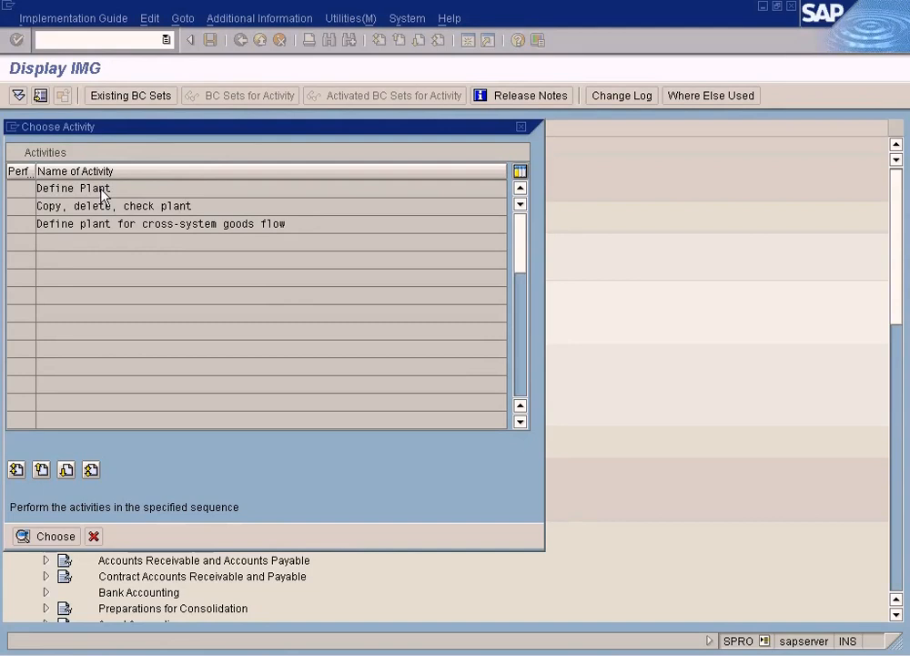
pyautogui.doubleClick(103, 194)
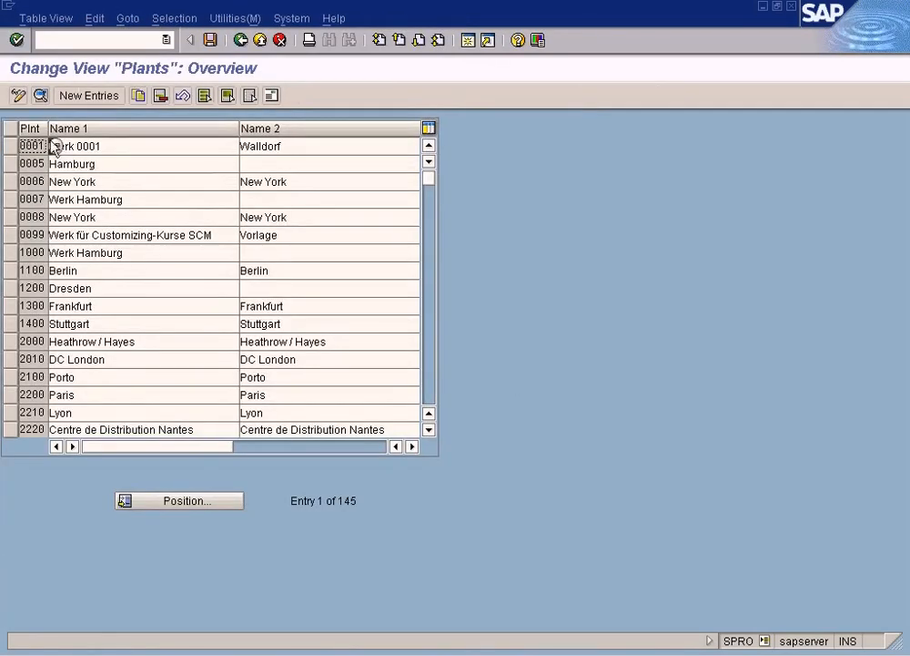
pyautogui.moveTo(48, 130); pyautogui.dragTo(75, 133)
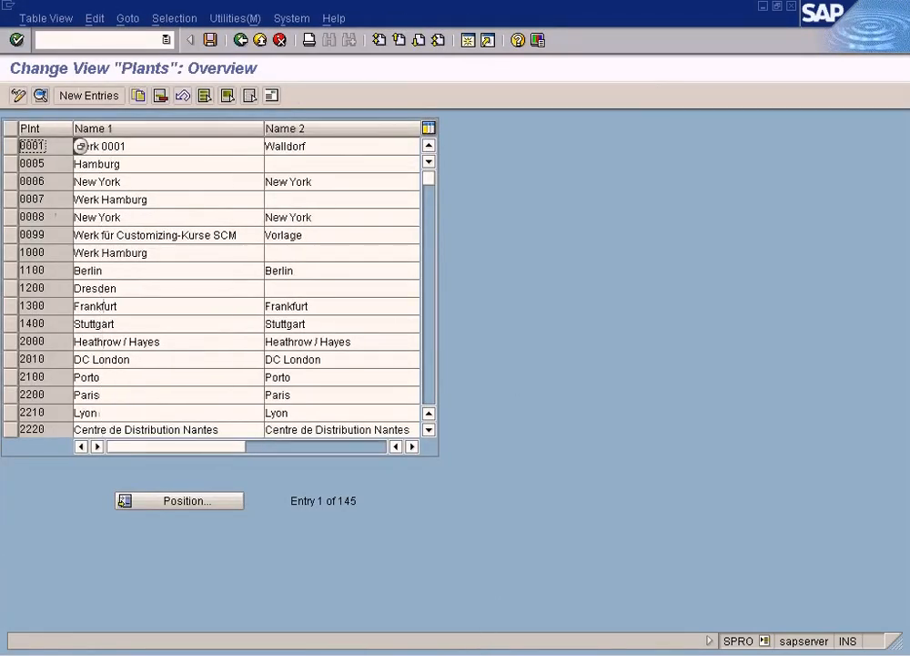
# Step: Switch to the diagram in Paint, cross out Sun Ltd with a straight line and undo that line
pyautogui.click(496, 654)
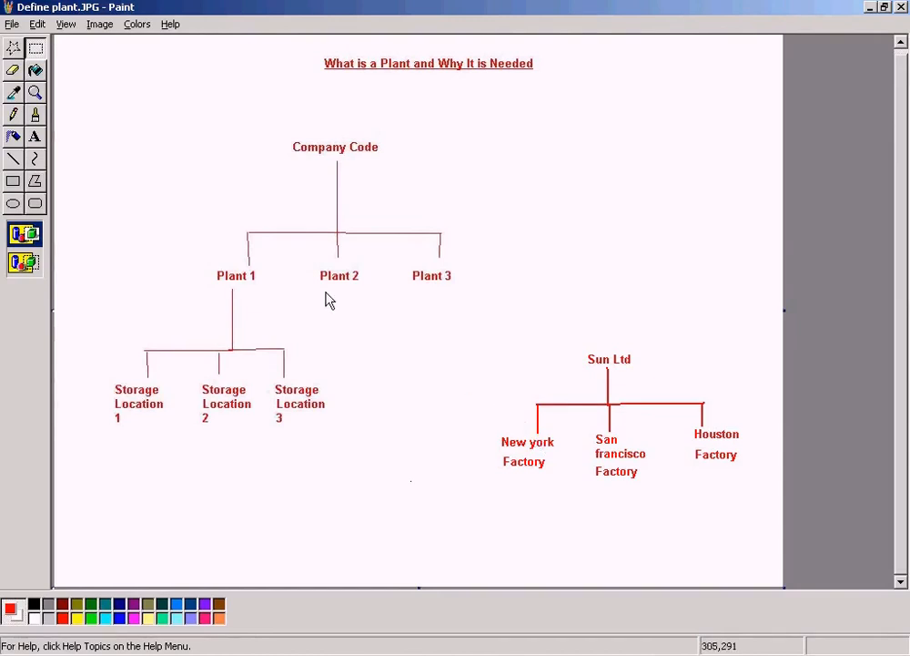
pyautogui.click(12, 158)
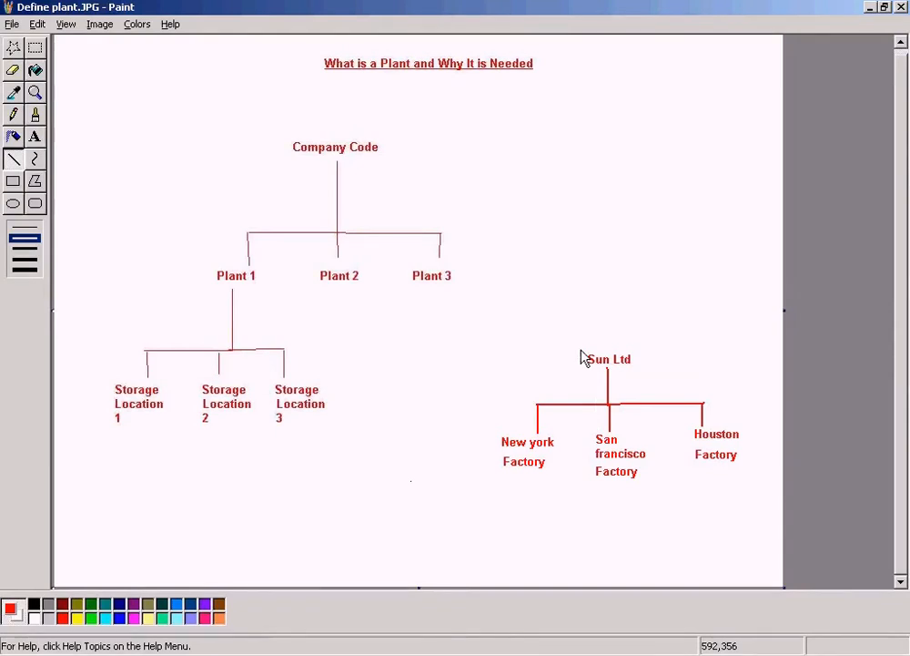
pyautogui.moveTo(580, 350); pyautogui.dragTo(633, 365)
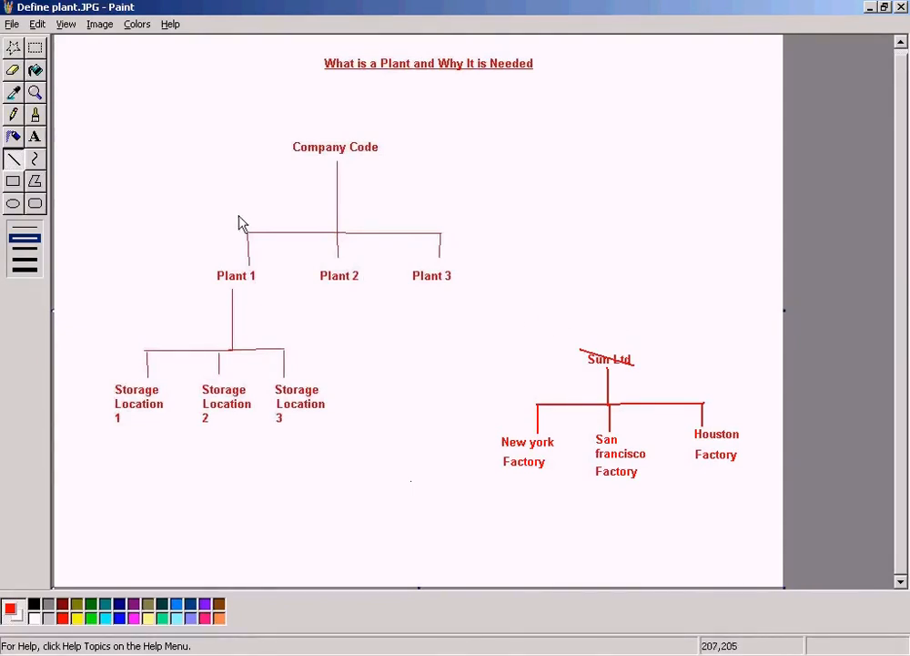
pyautogui.click(14, 47)
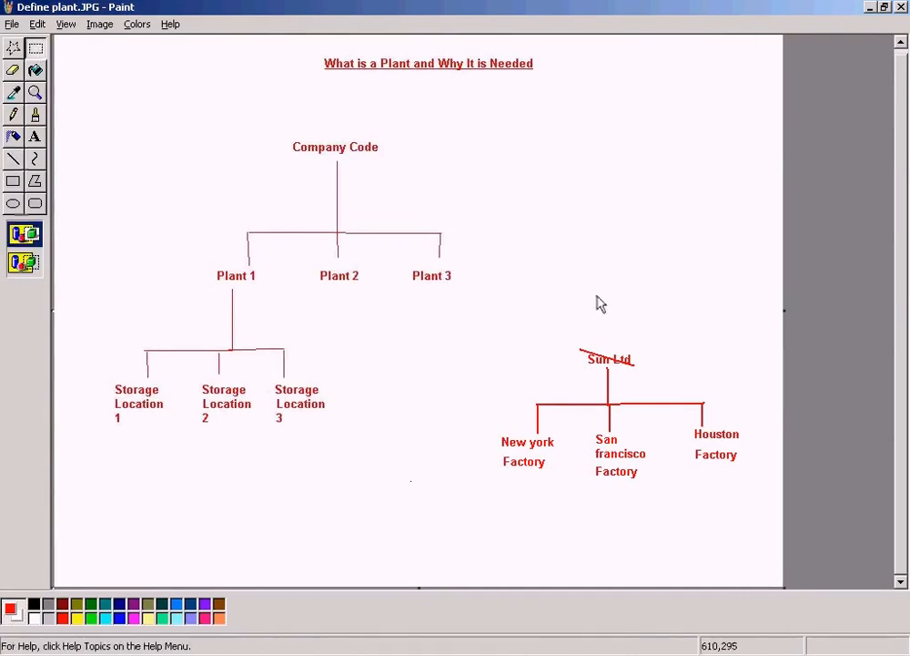
pyautogui.hotkey('ctrl', 'z')
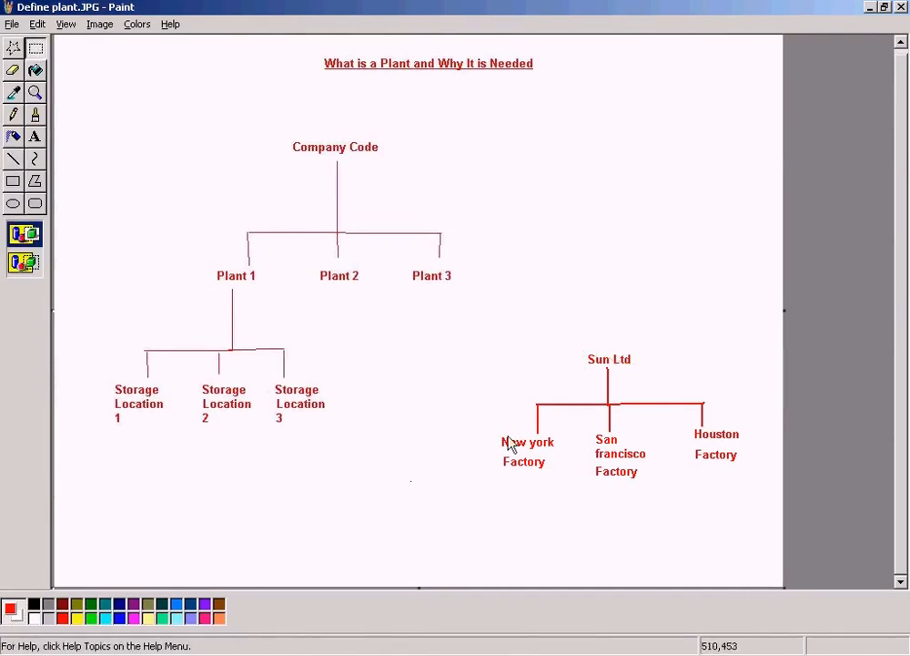
# Step: Switch back to the SAP Plants overview and start a new plant entry, consulting the factory diagram in Paint
pyautogui.click(306, 649)
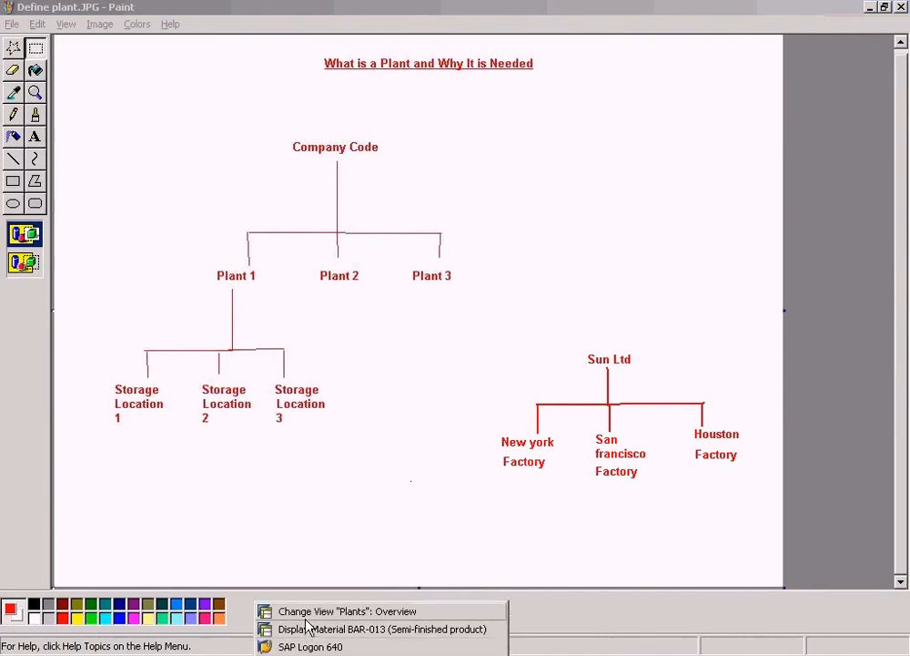
pyautogui.click(309, 609)
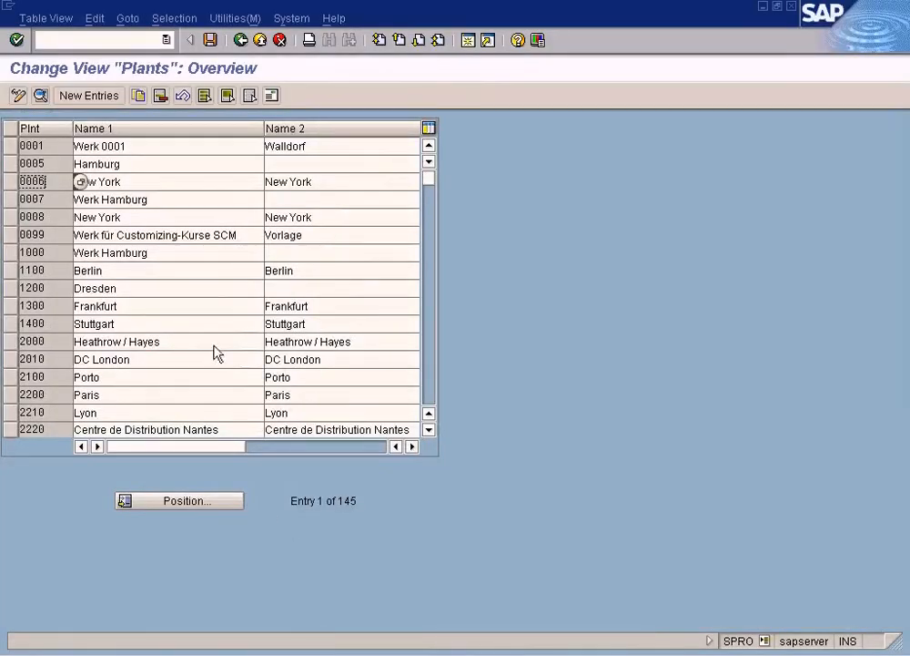
pyautogui.click(90, 97)
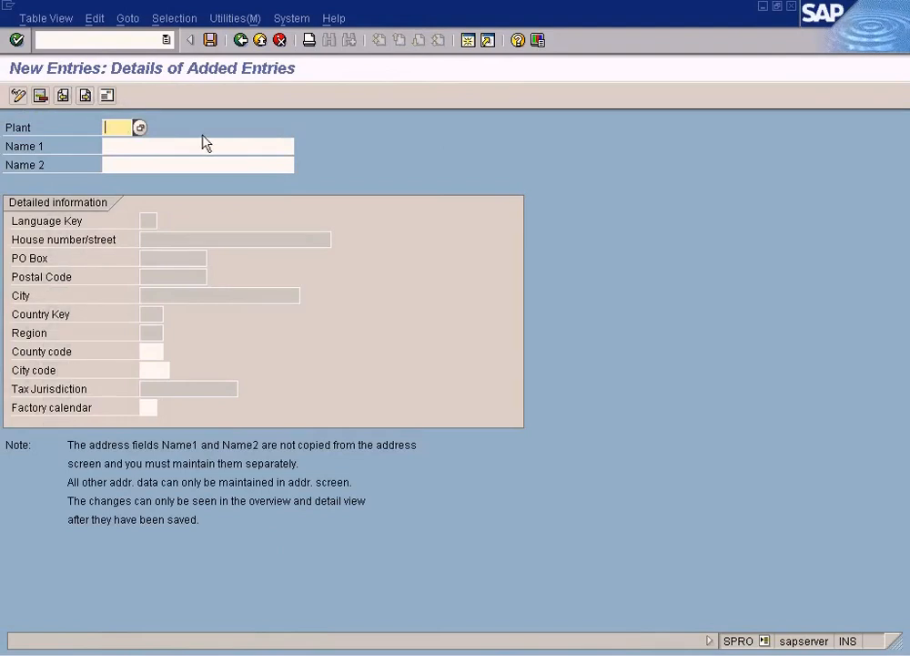
pyautogui.click(472, 653)
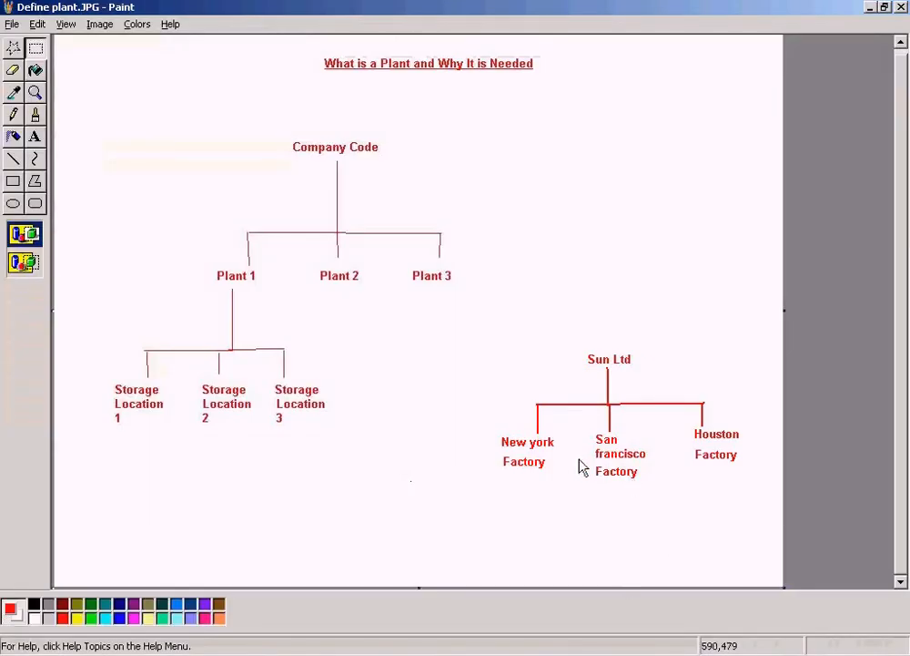
pyautogui.hotkey('alt', 'Tab')
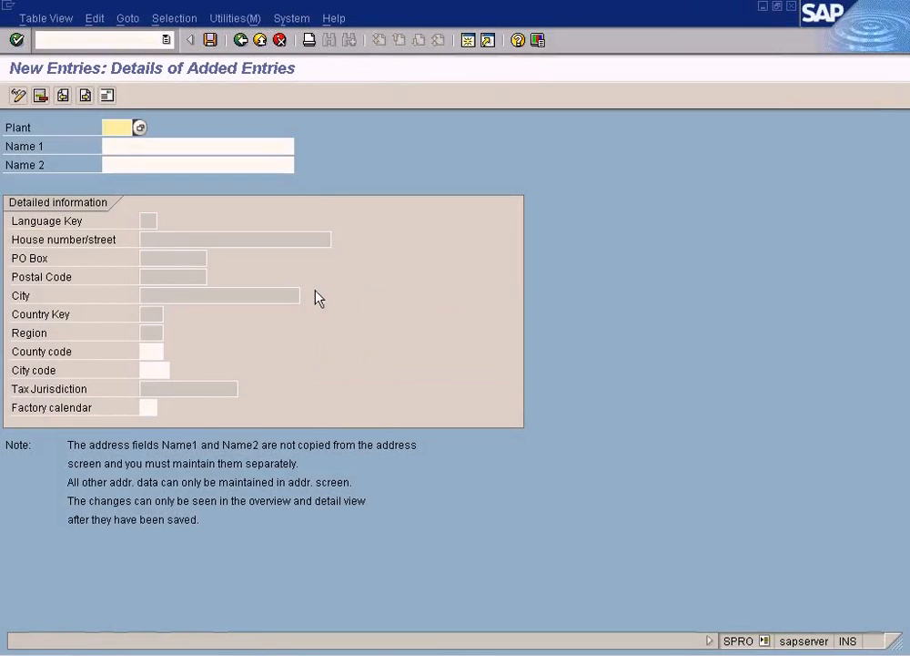
# Step: Enter NY as the new plant's code and New York Factory as its Name 1, checking the factory diagram in Paint
pyautogui.write('NY')
pyautogui.press('Tab')
pyautogui.hotkey('alt', 'Tab')
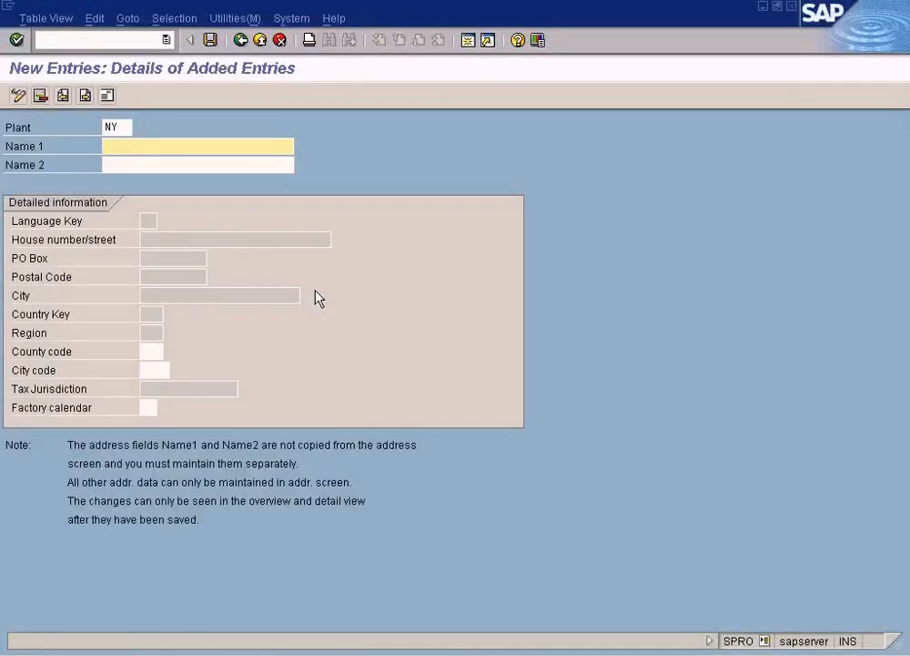
pyautogui.write('New york Factory')
pyautogui.hotkey('ctrl', 'Left')
pyautogui.hotkey('ctrl', 'Left')
pyautogui.press('Delete')
pyautogui.write('Y')
pyautogui.click(216, 165)
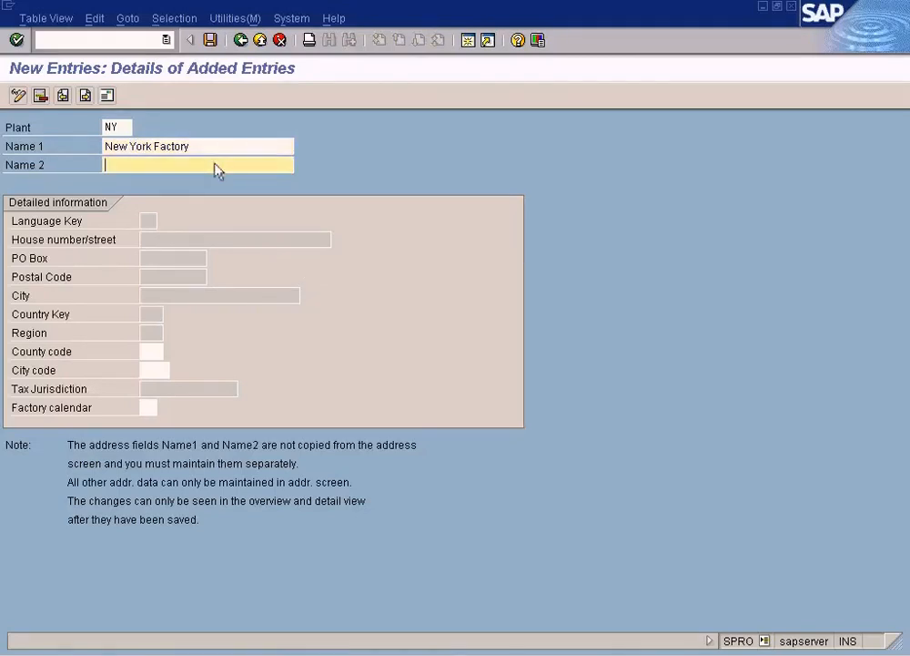
# Step: Examine the County code and Country Key fields in the NY plant's detailed information
pyautogui.click(148, 351)
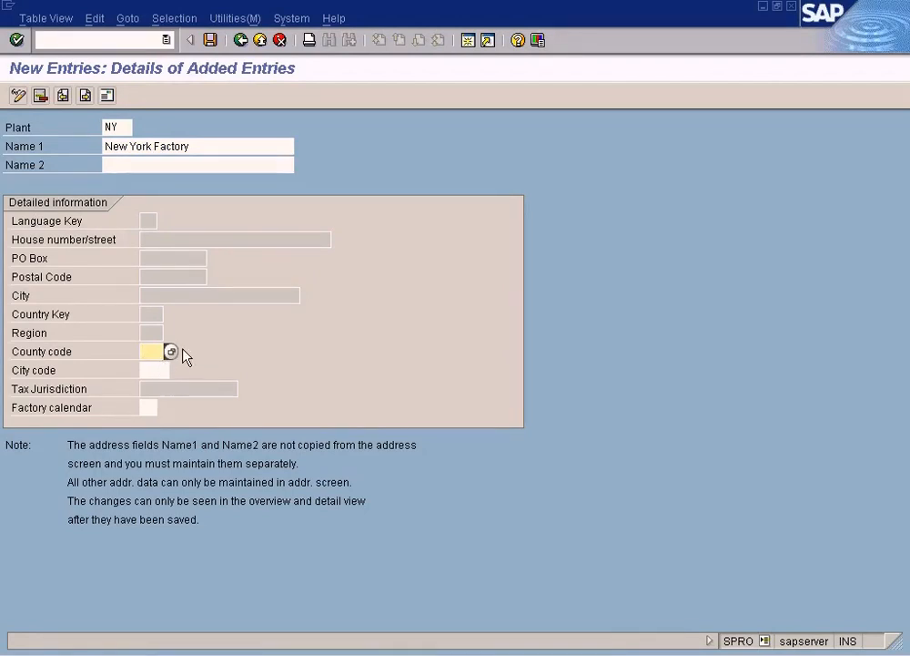
pyautogui.press('Return')
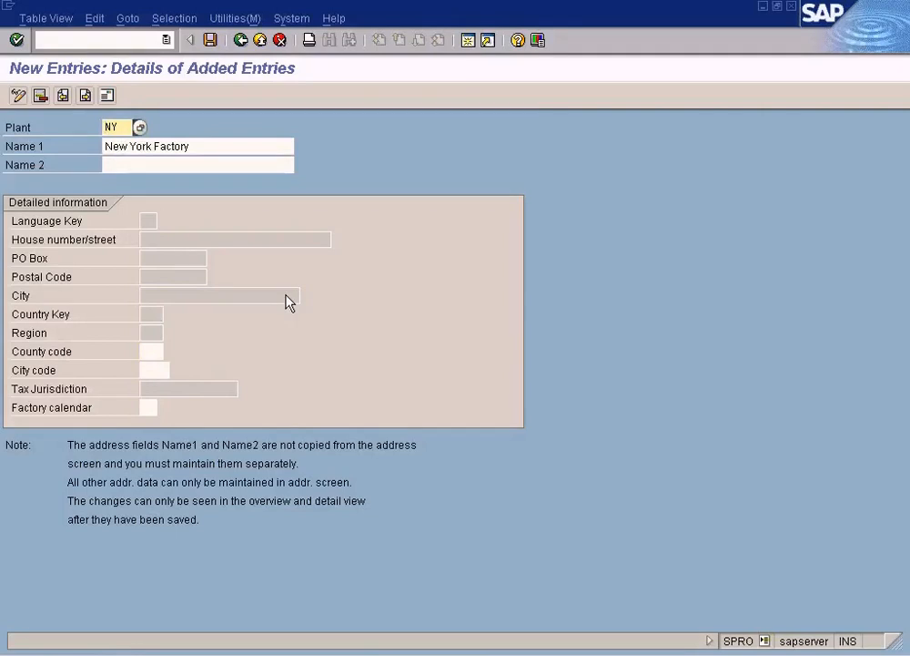
pyautogui.click(152, 355)
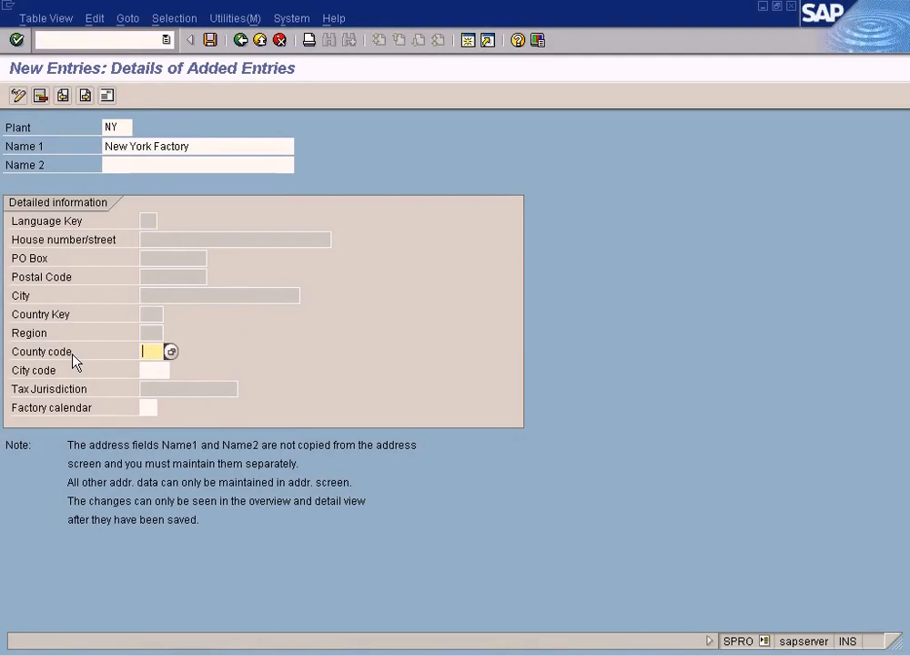
pyautogui.click(148, 314)
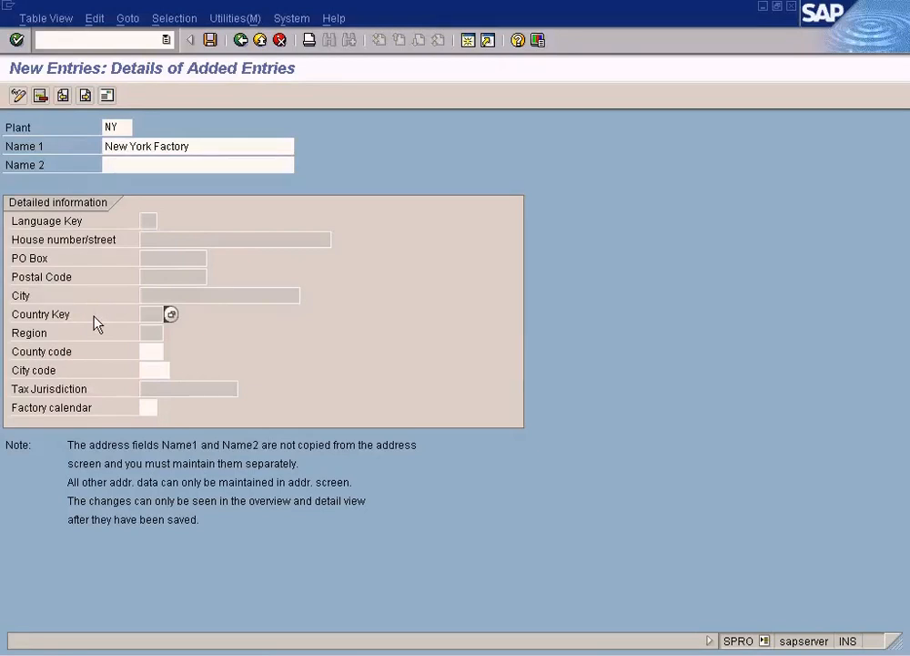
pyautogui.click(188, 147)
pyautogui.click(153, 317)
# Step: Examine the Country field in the NY plant's address data and exit address maintenance without entering anything
pyautogui.click(108, 96)
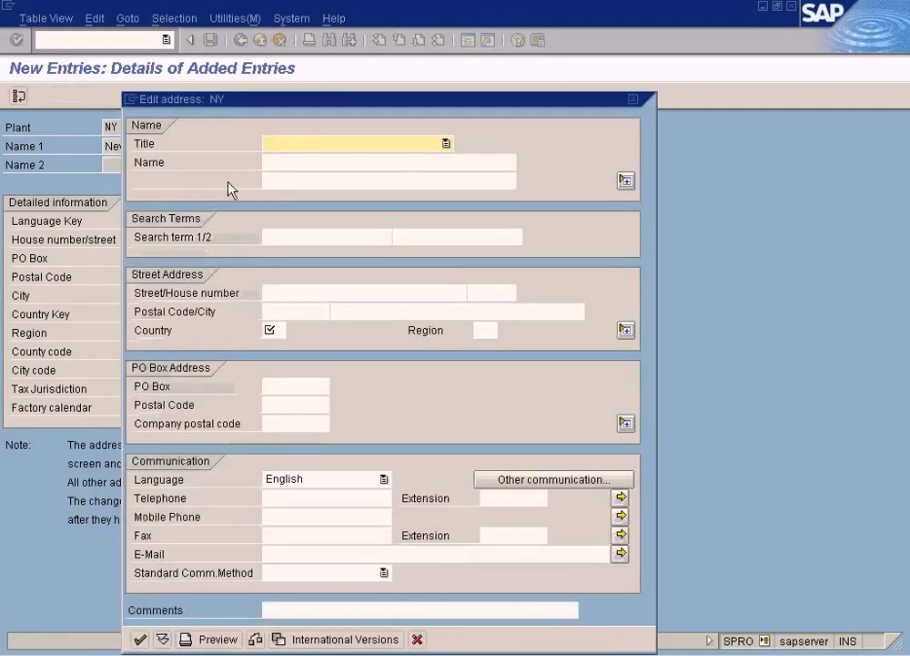
pyautogui.click(273, 334)
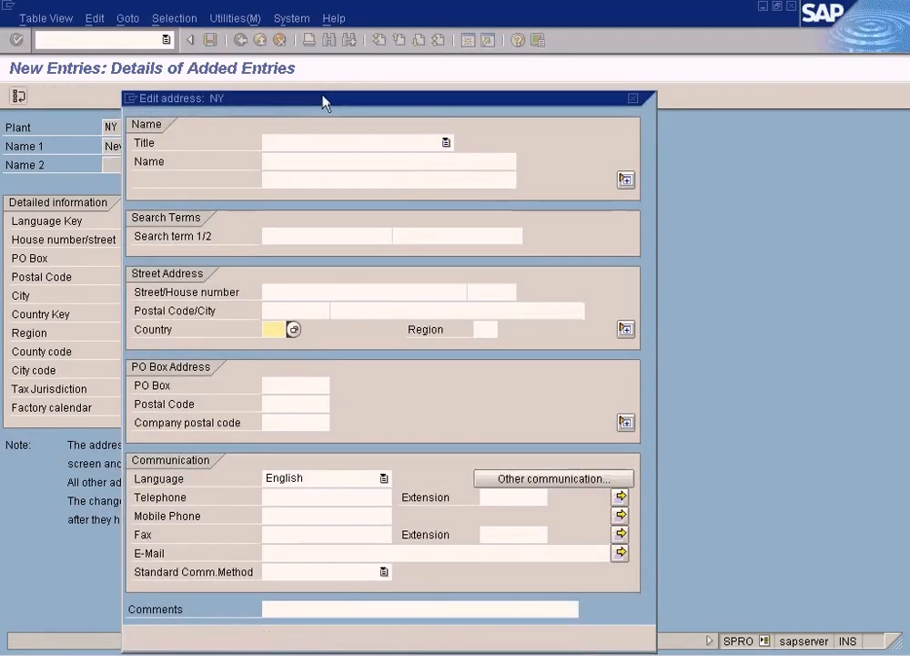
pyautogui.moveTo(323, 99); pyautogui.dragTo(491, 113)
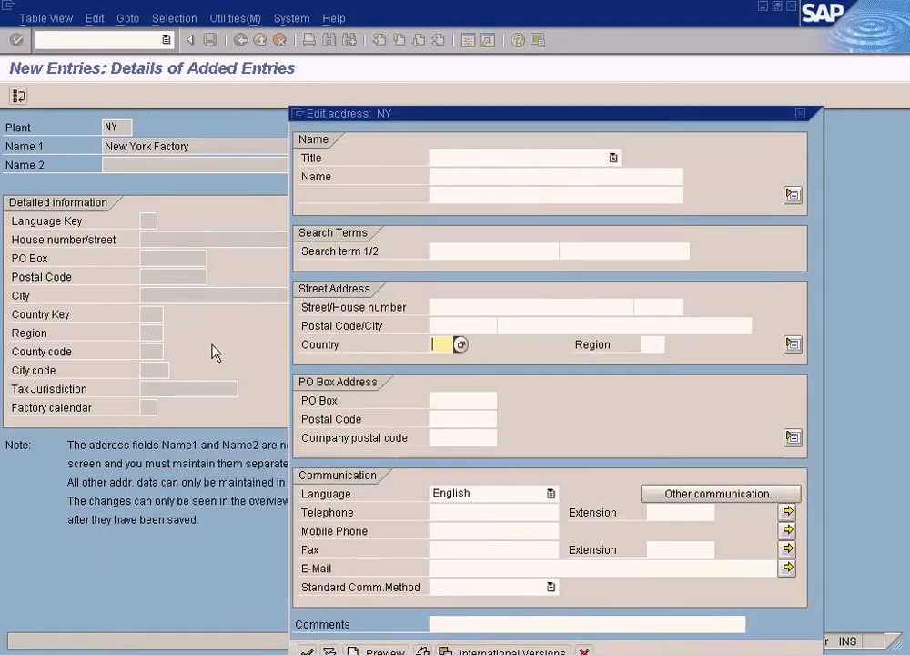
pyautogui.moveTo(552, 113); pyautogui.dragTo(524, 78)
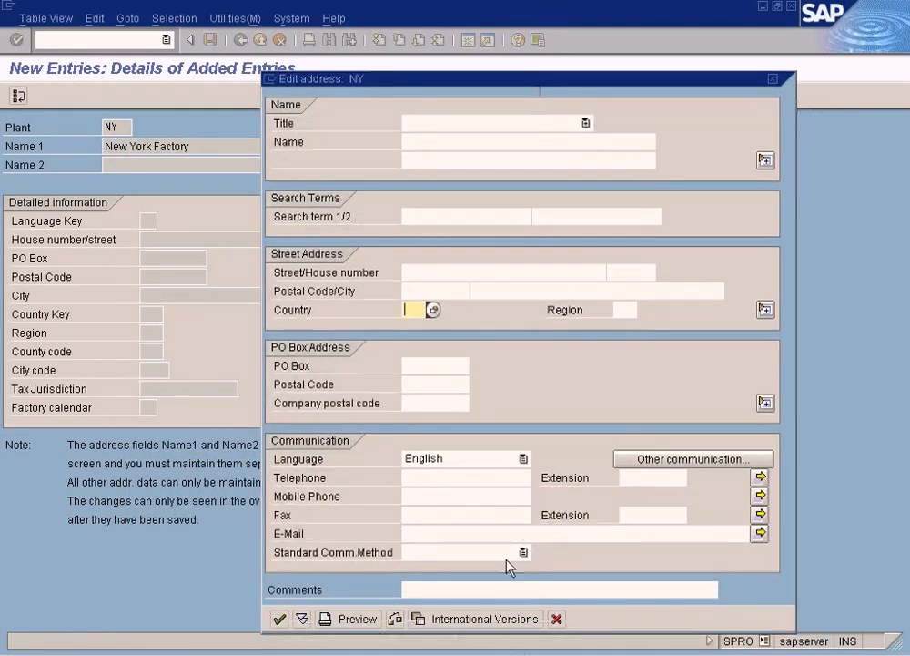
pyautogui.click(556, 618)
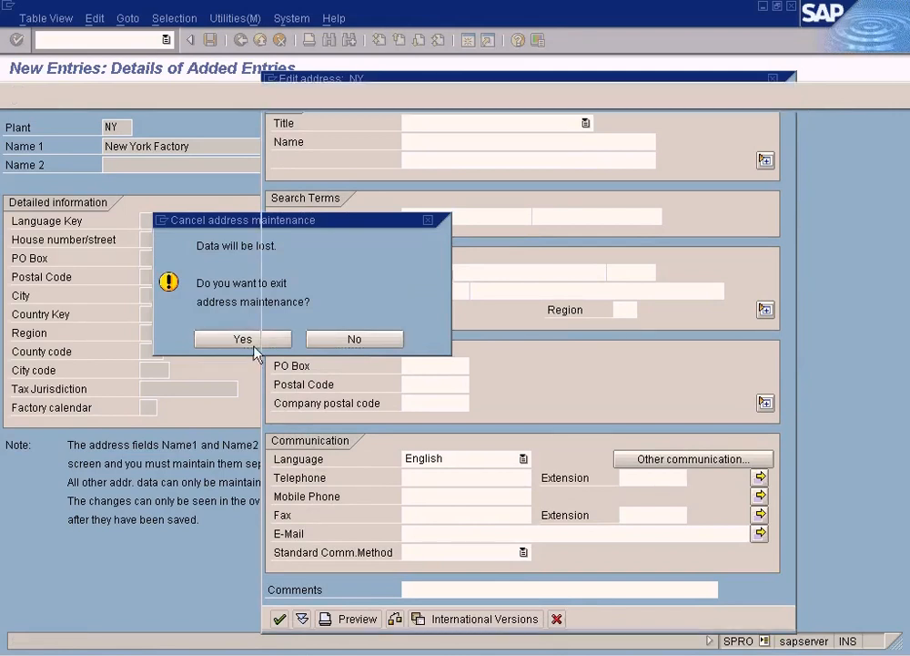
pyautogui.click(246, 341)
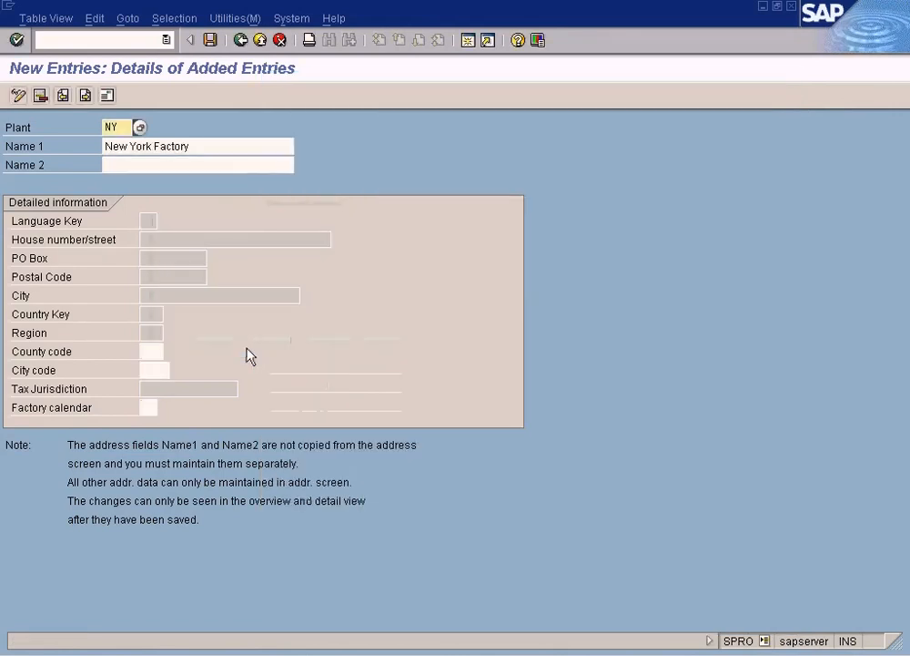
# Step: Assign the US standard factory calendar (US) to plant NY from the list of factory calendar keys
pyautogui.click(149, 408)
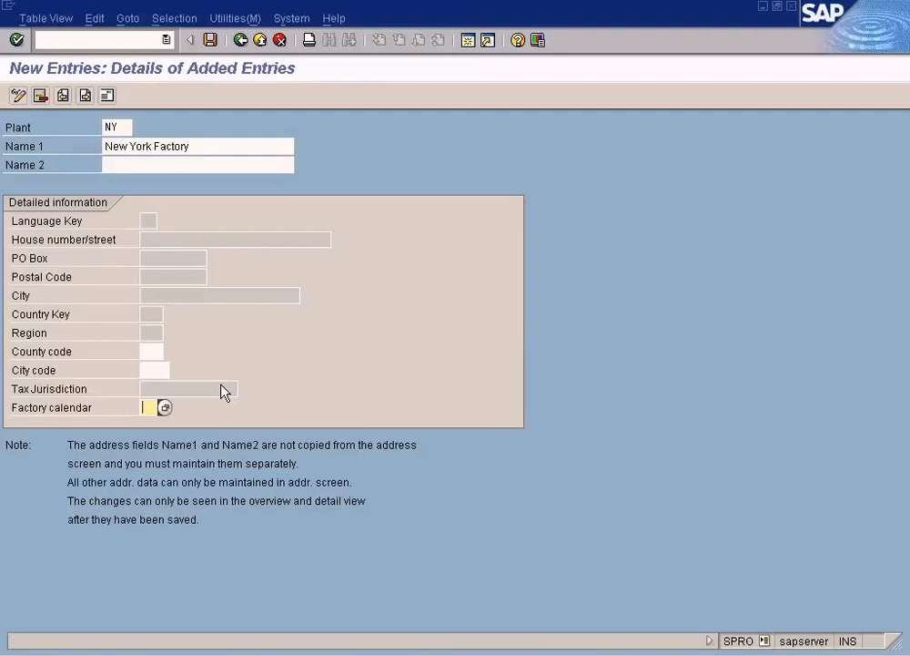
pyautogui.click(168, 407)
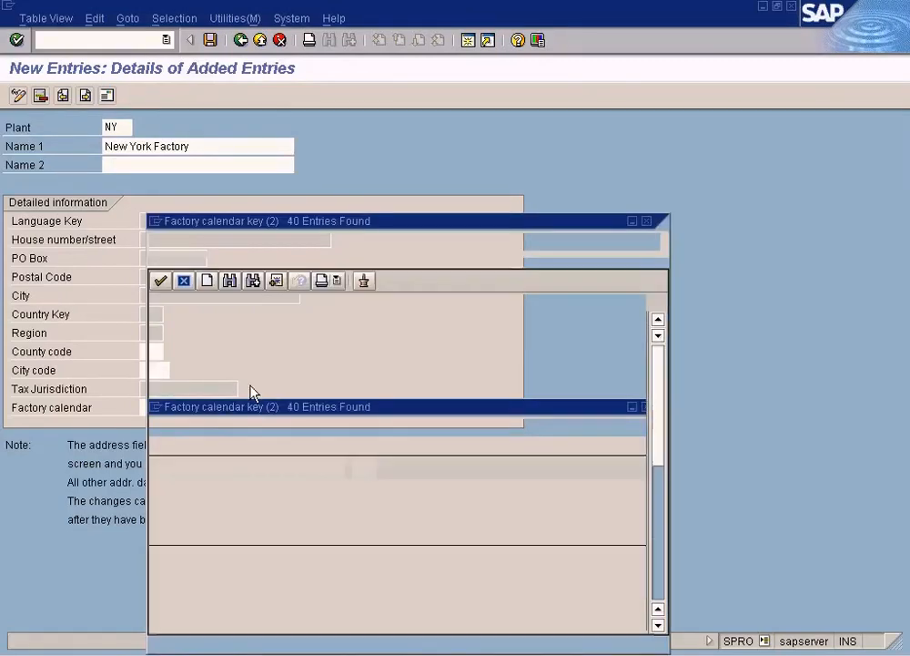
pyautogui.moveTo(369, 230); pyautogui.dragTo(440, 125)
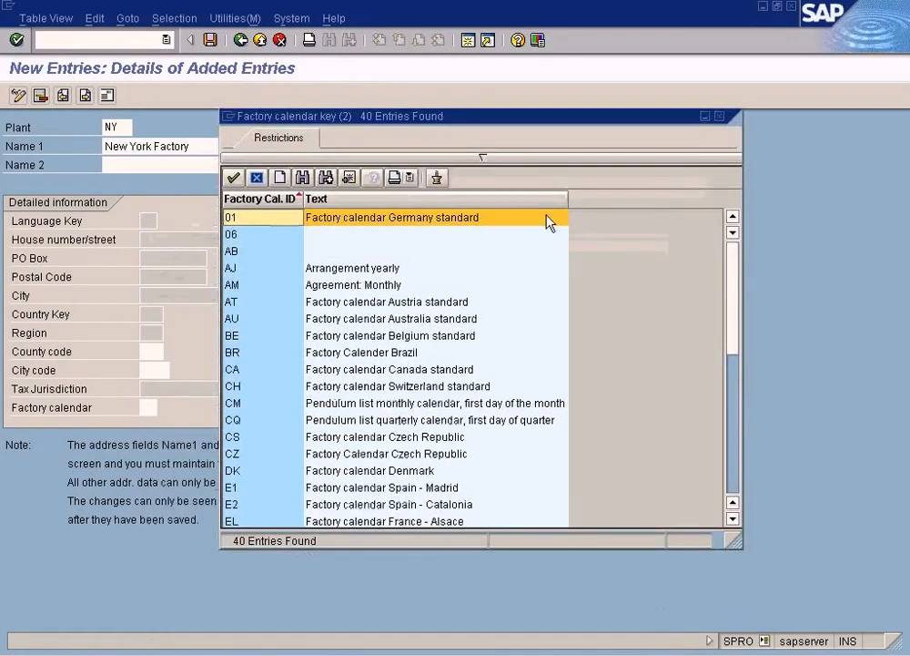
pyautogui.moveTo(736, 317); pyautogui.dragTo(733, 445)
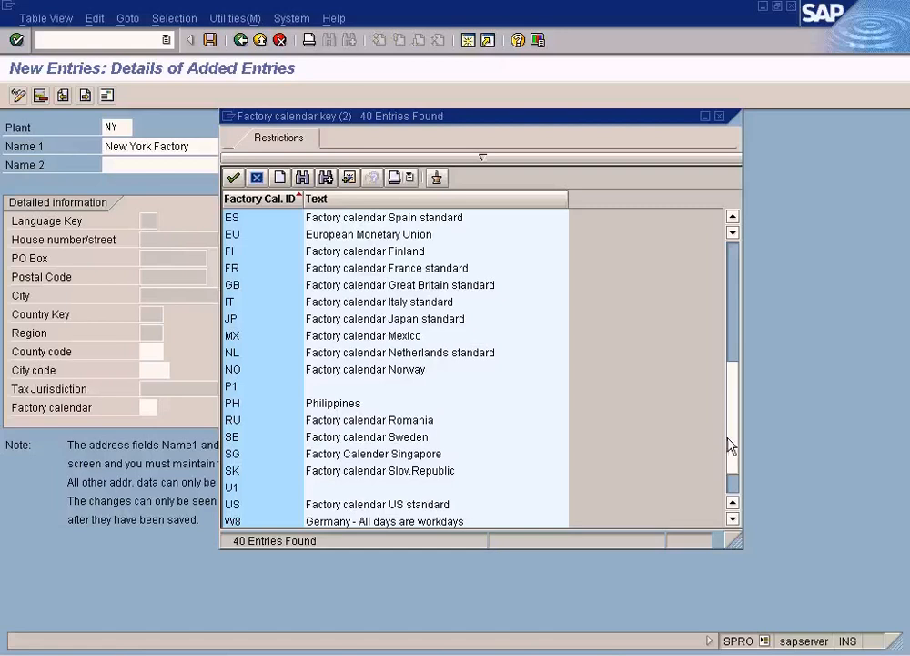
pyautogui.scroll(-1, 734, 455)
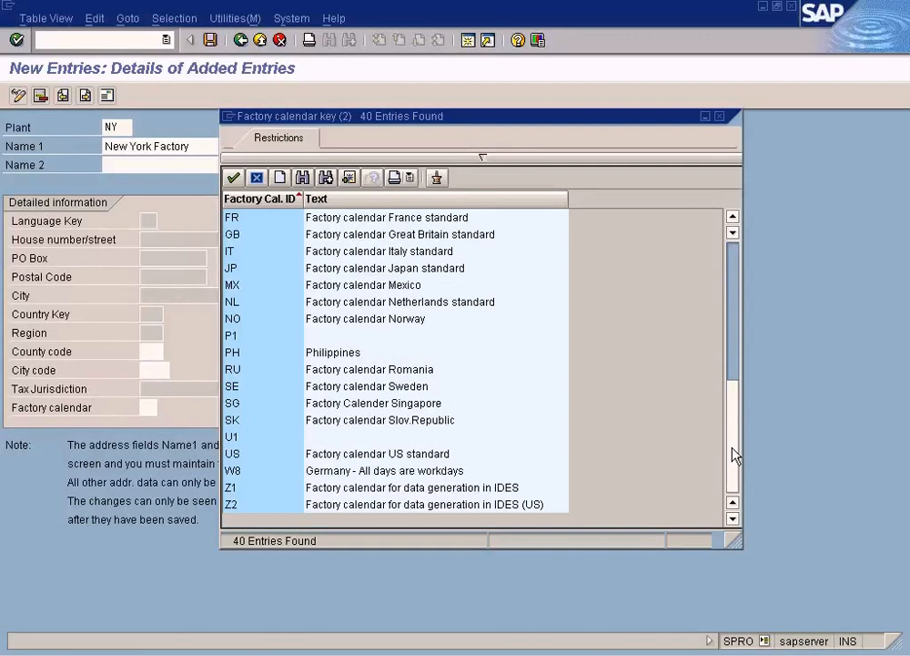
pyautogui.click(737, 258)
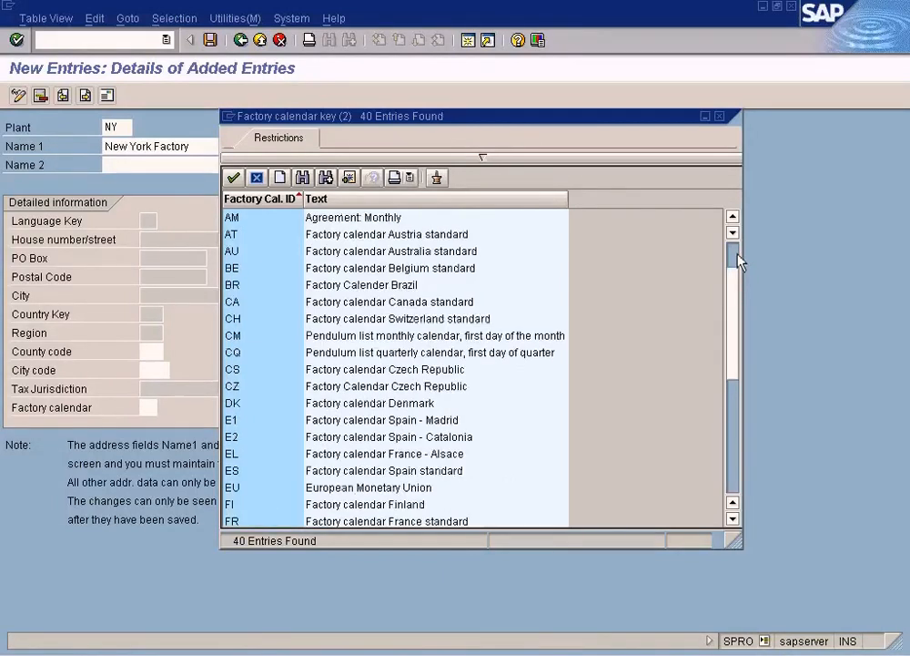
pyautogui.click(738, 259)
pyautogui.click(734, 323)
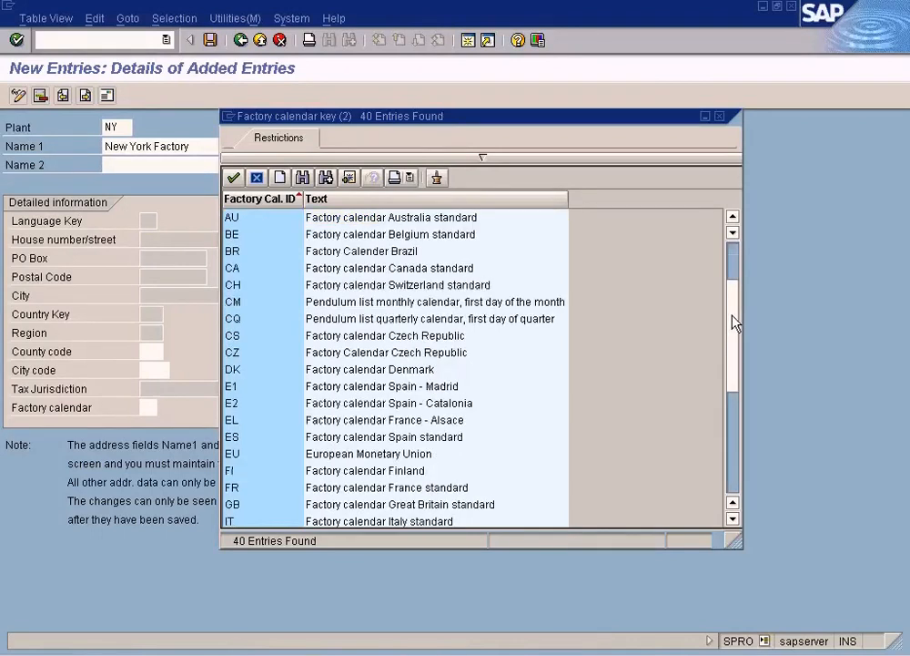
pyautogui.click(729, 427)
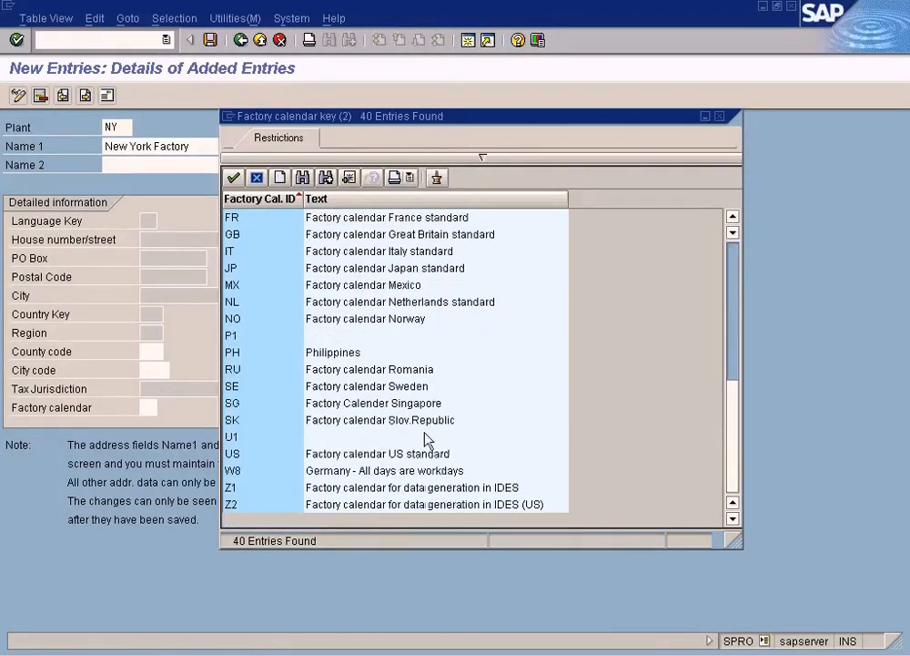
pyautogui.doubleClick(392, 453)
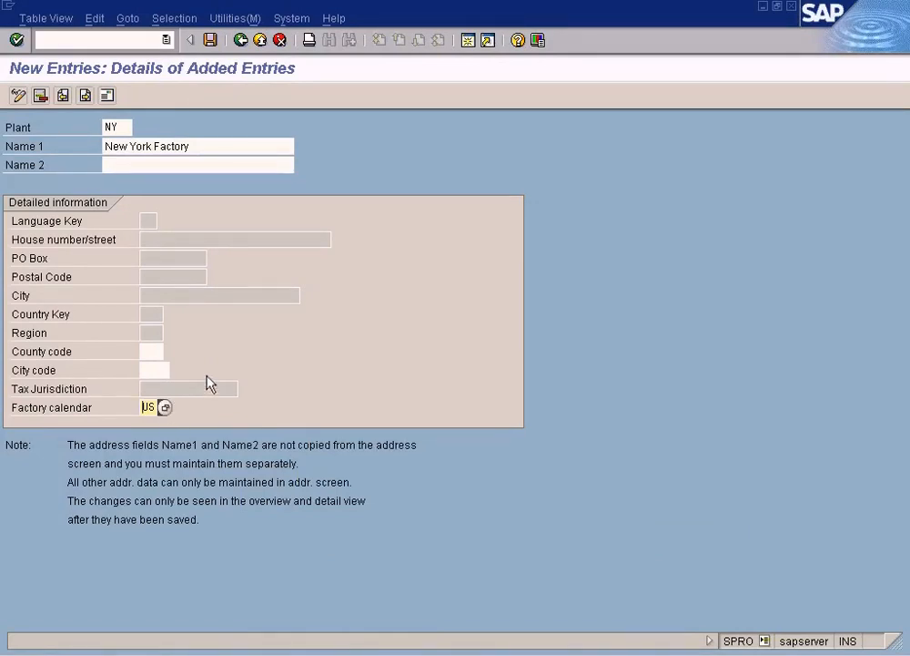
# Step: Consult the help for the Factory calendar field and select Learning Solution's Check Factory Calendar in its related IMG activities
pyautogui.press('F1')
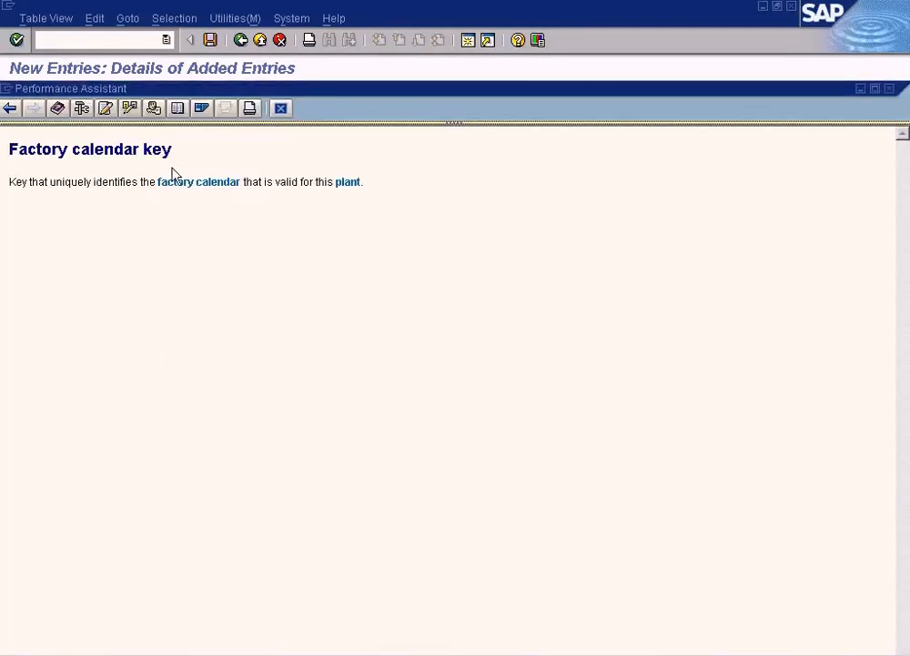
pyautogui.click(153, 109)
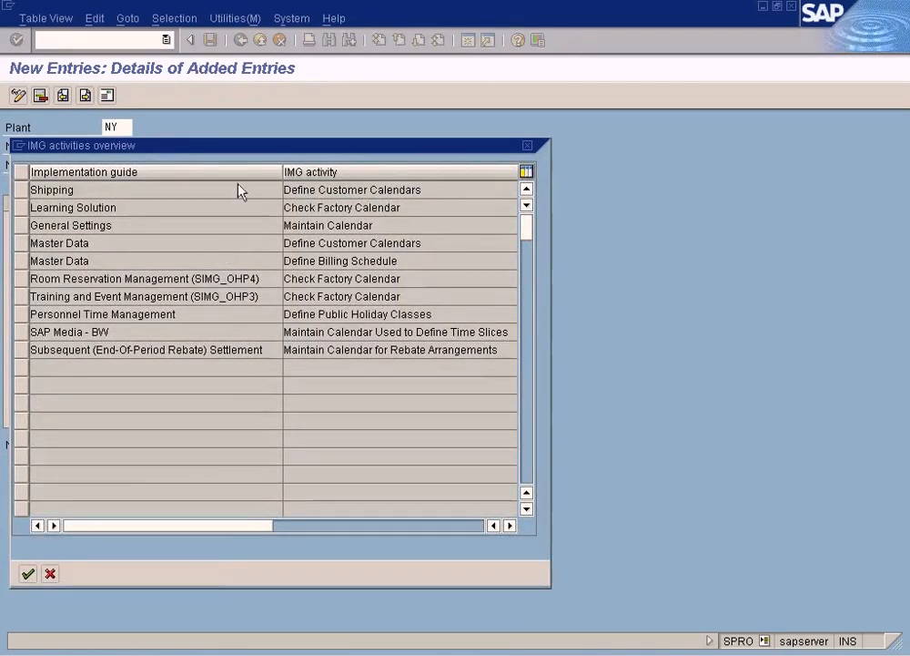
pyautogui.moveTo(246, 148); pyautogui.dragTo(655, 151)
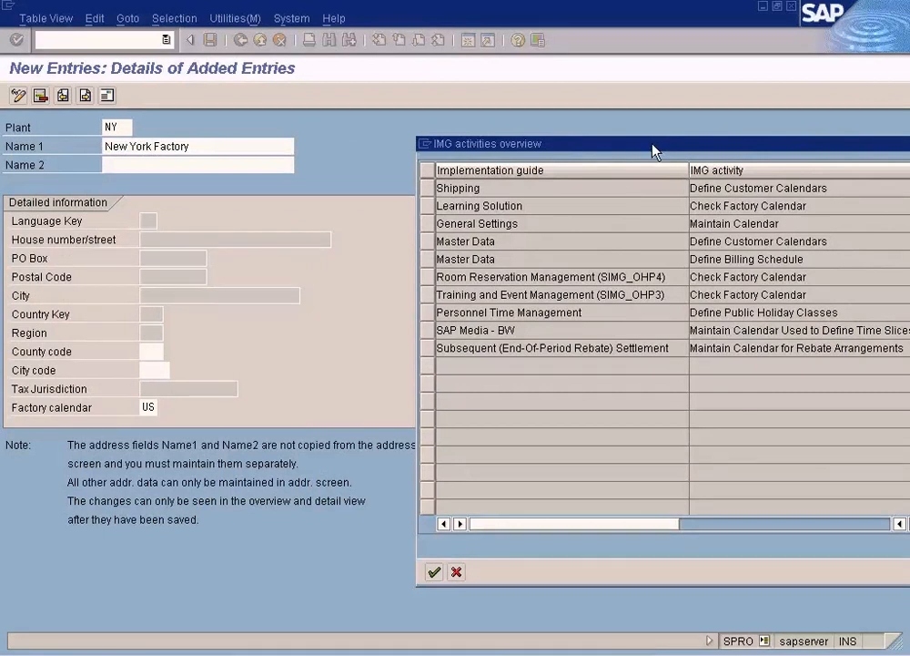
pyautogui.moveTo(653, 150); pyautogui.dragTo(463, 139)
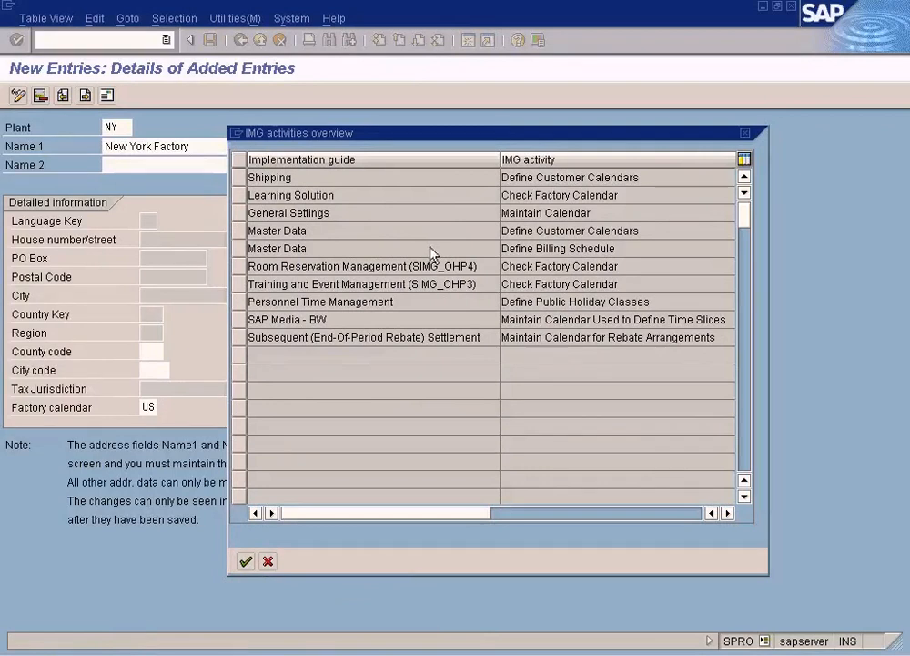
pyautogui.click(553, 197)
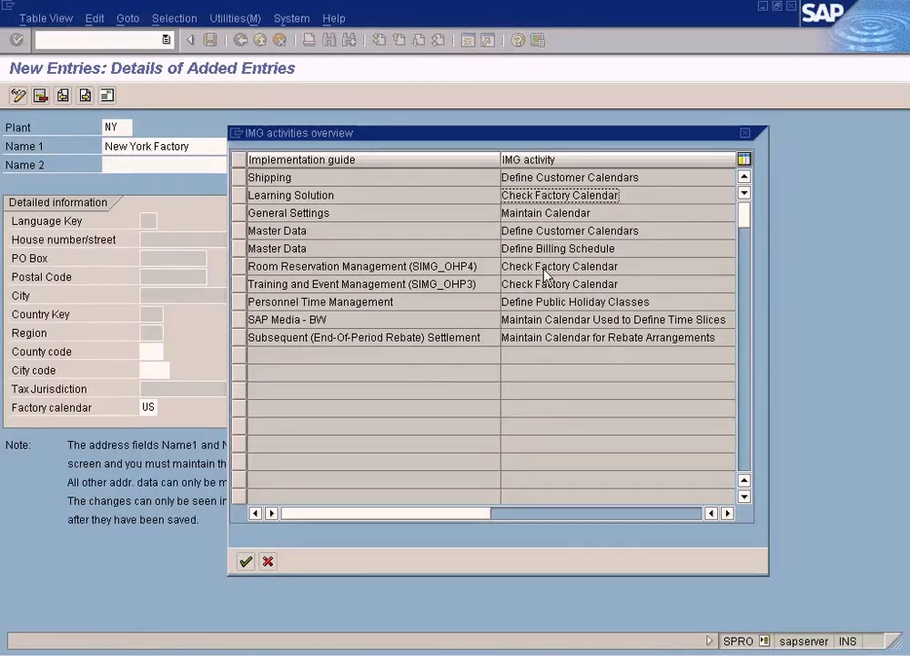
pyautogui.click(241, 194)
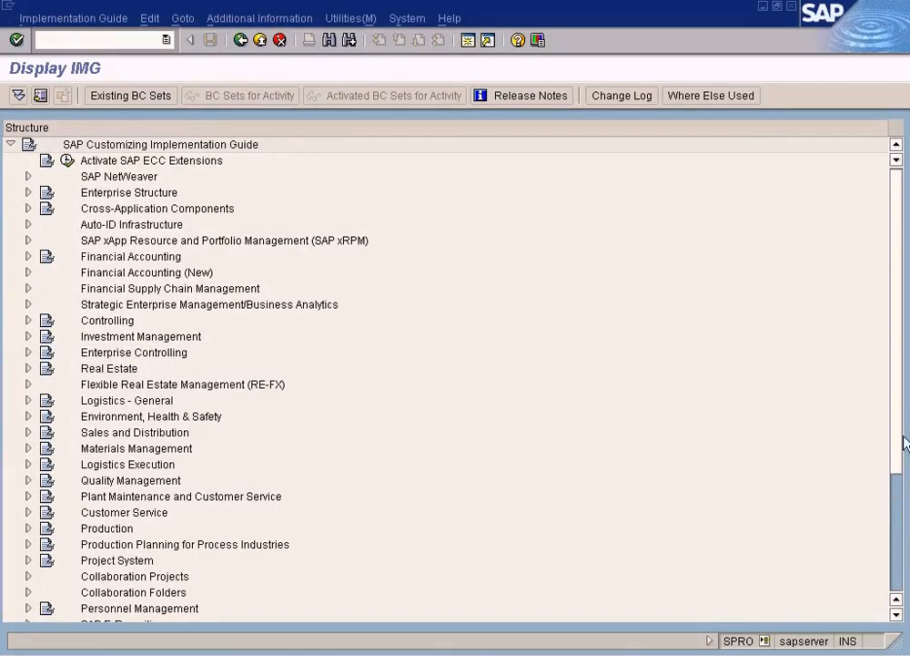
# Step: Search the SAP Customizing Implementation Guide structure for "factory calendar"
pyautogui.scroll(-1, 899, 506)
pyautogui.scroll(-1, 899, 506)
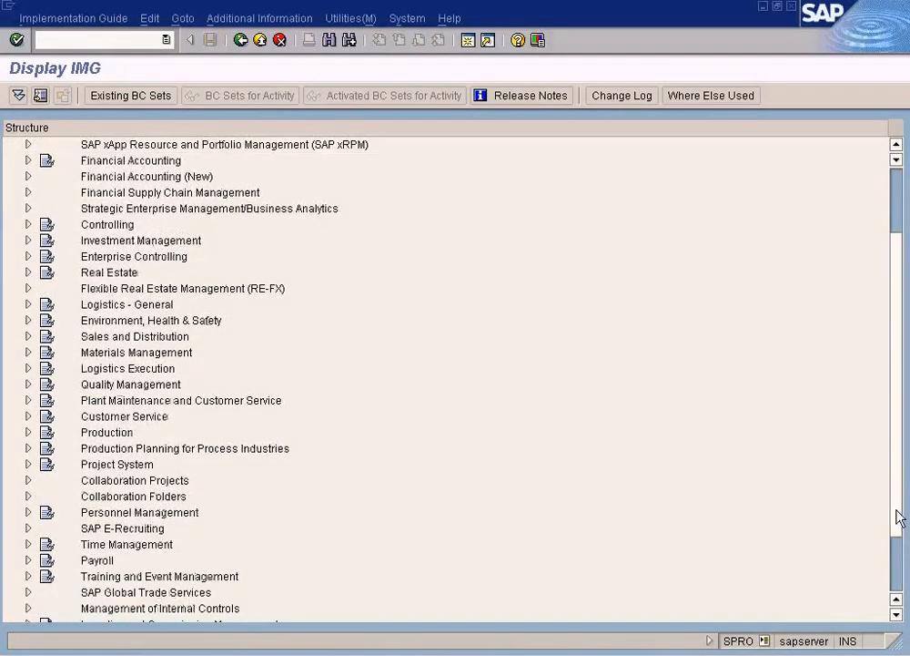
pyautogui.click(329, 42)
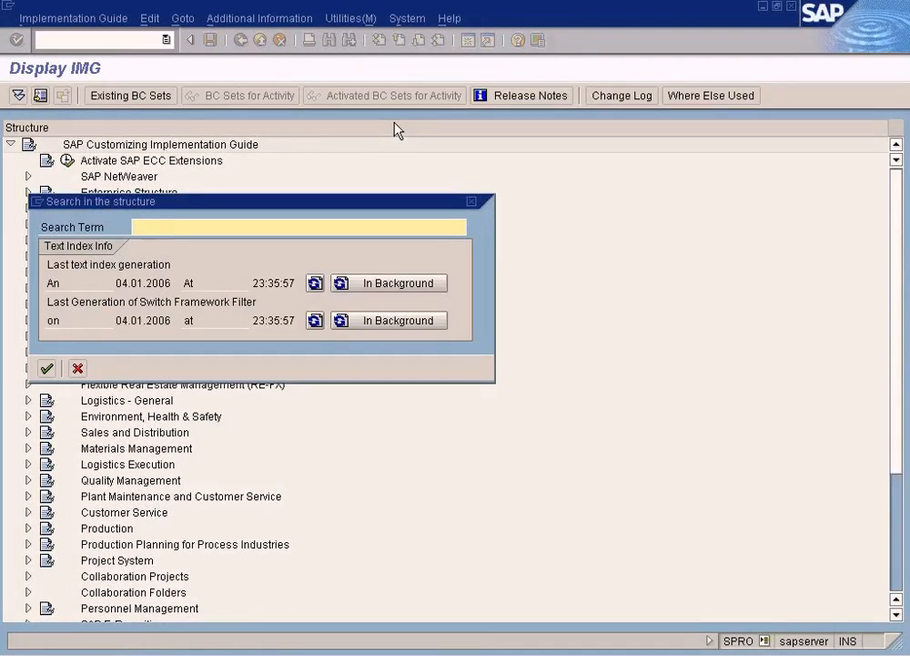
pyautogui.write('factory ')
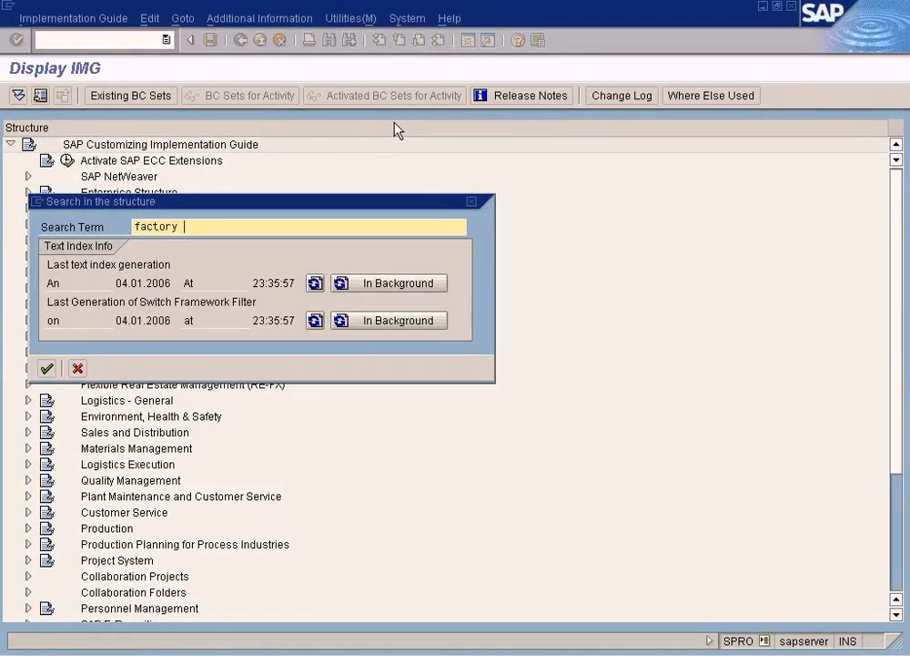
pyautogui.write('calendar')
pyautogui.press('Return')
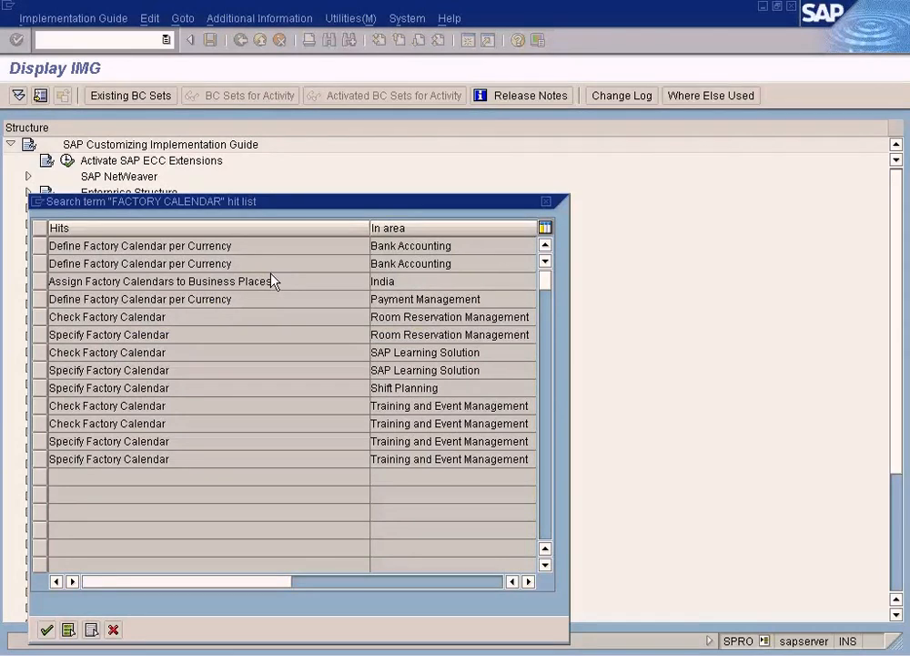
# Step: Open Define Factory Calendar per Currency under Bank Accounting and widen the Factory Cal. ID column to examine the calendars
pyautogui.doubleClick(207, 249)
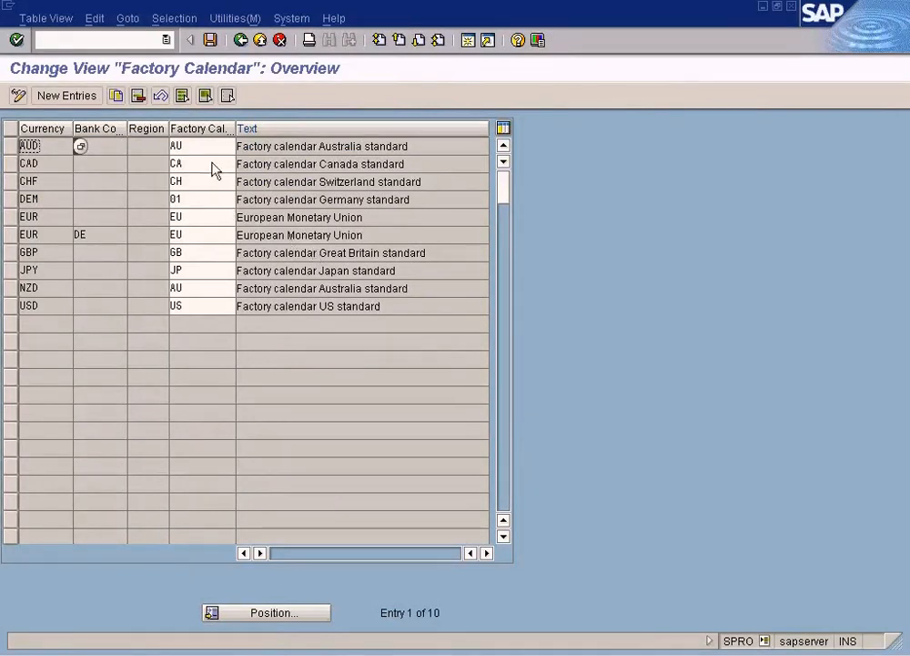
pyautogui.moveTo(237, 132); pyautogui.dragTo(298, 157)
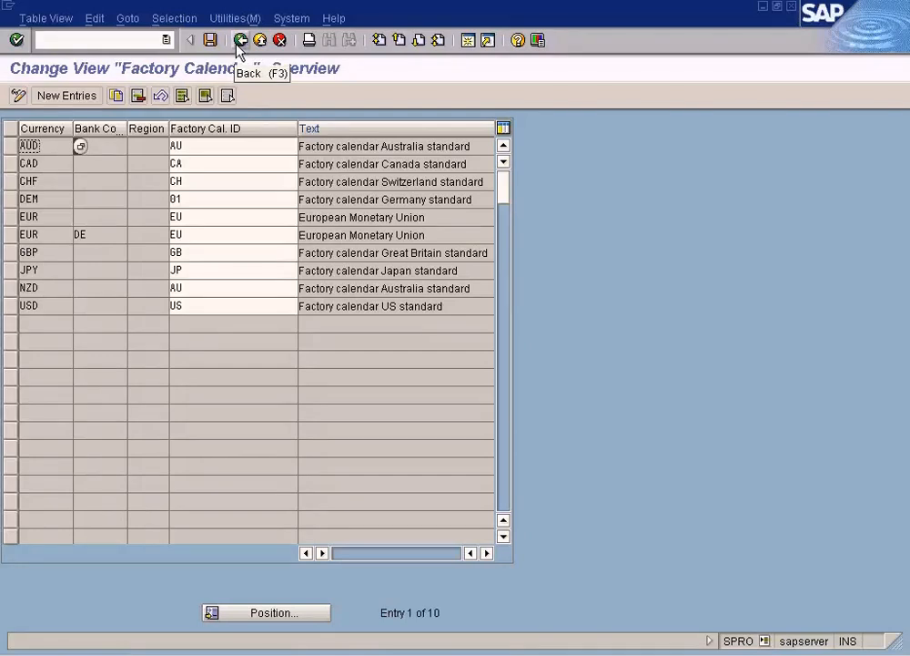
# Step: Consult the related customizing for the AUD row's Factory Cal. ID without specifying a project, and open Master Data's Define Customer Calendars
pyautogui.click(216, 146)
pyautogui.press('F4')
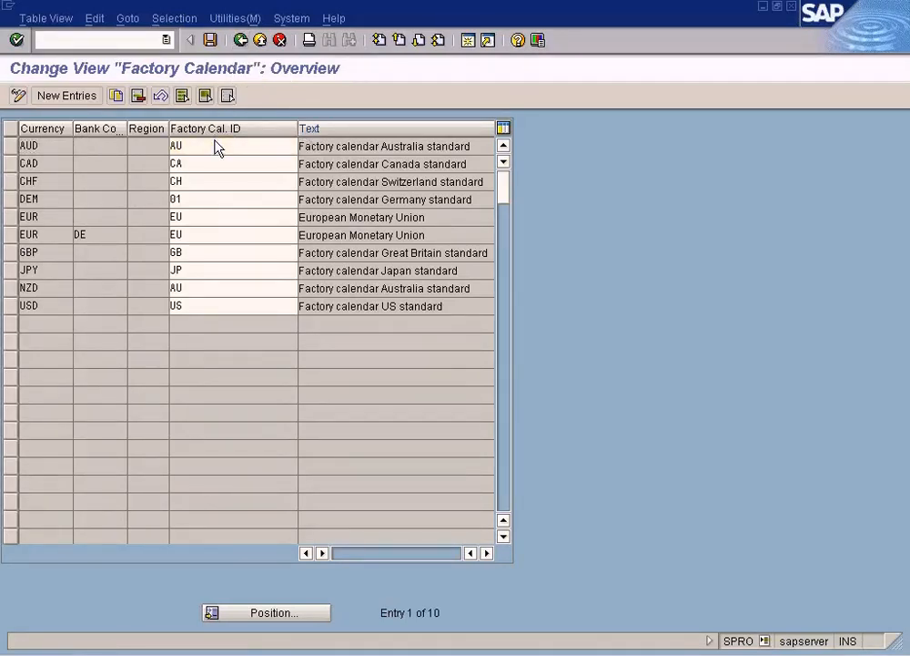
pyautogui.click(155, 113)
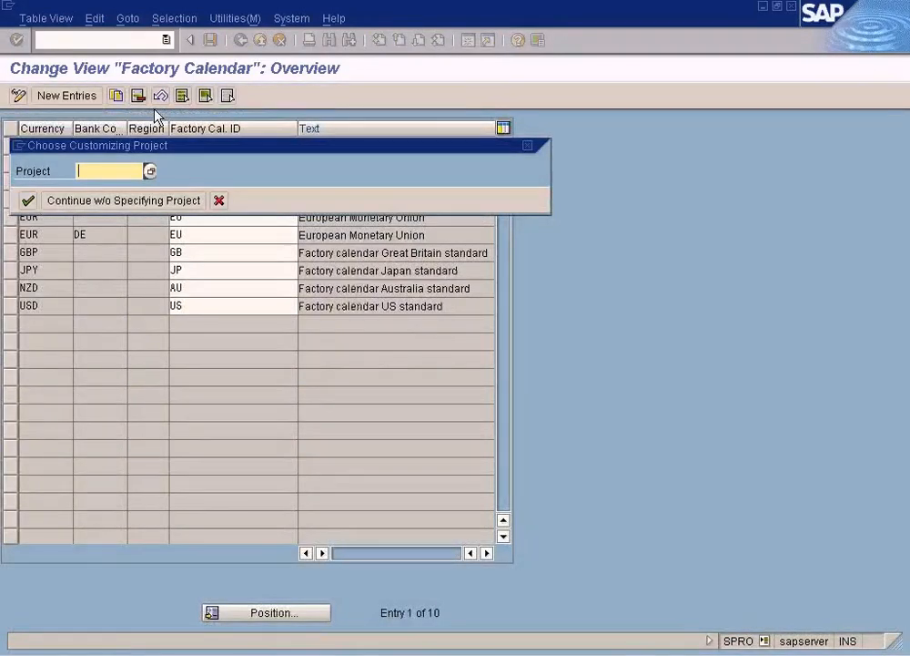
pyautogui.click(195, 201)
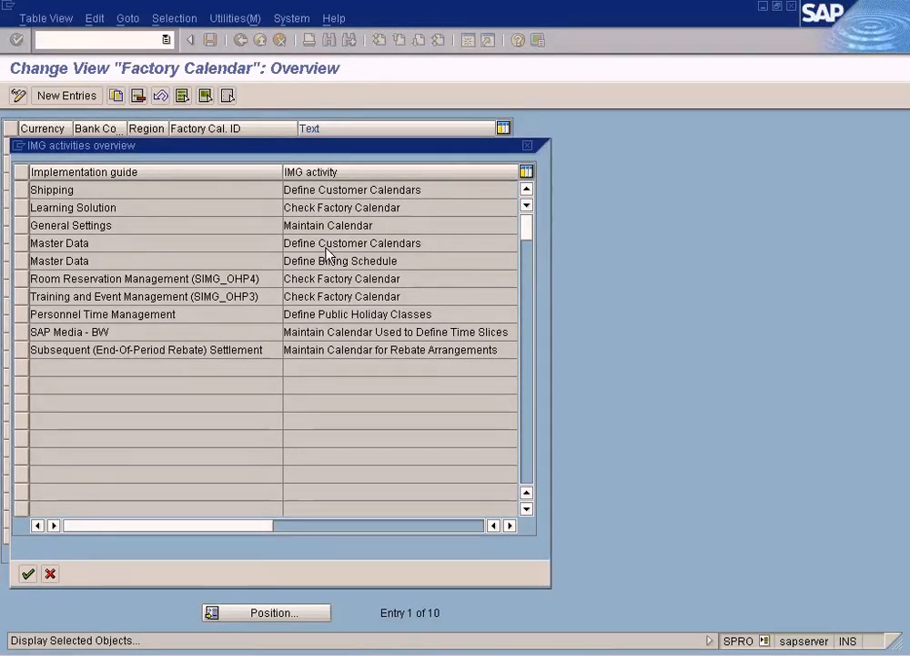
pyautogui.doubleClick(326, 247)
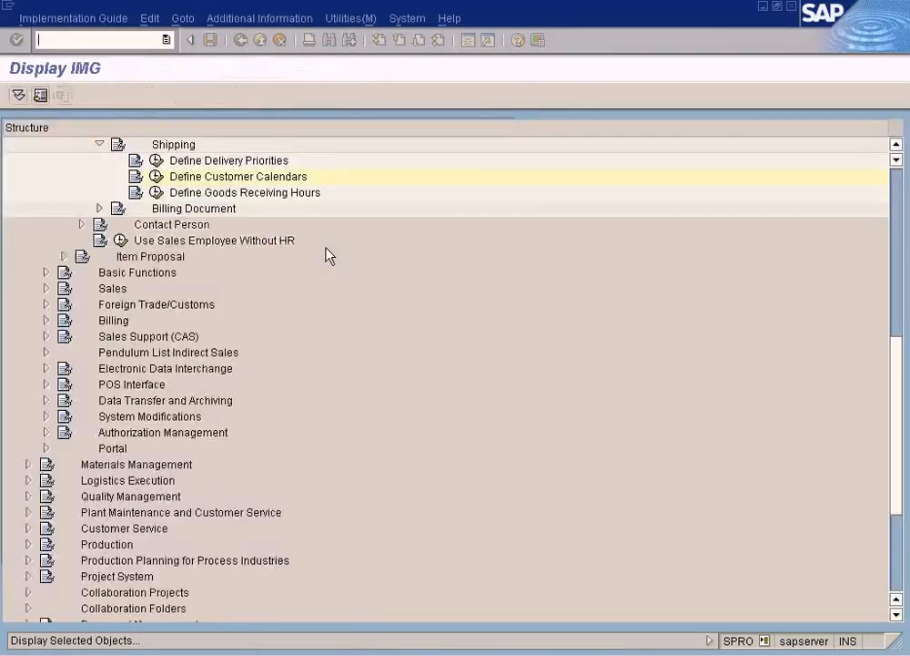
# Step: Collapse Sales and Distribution and look through Production's Basic Data and Production Planning nodes for a factory calendar activity
pyautogui.click(896, 180)
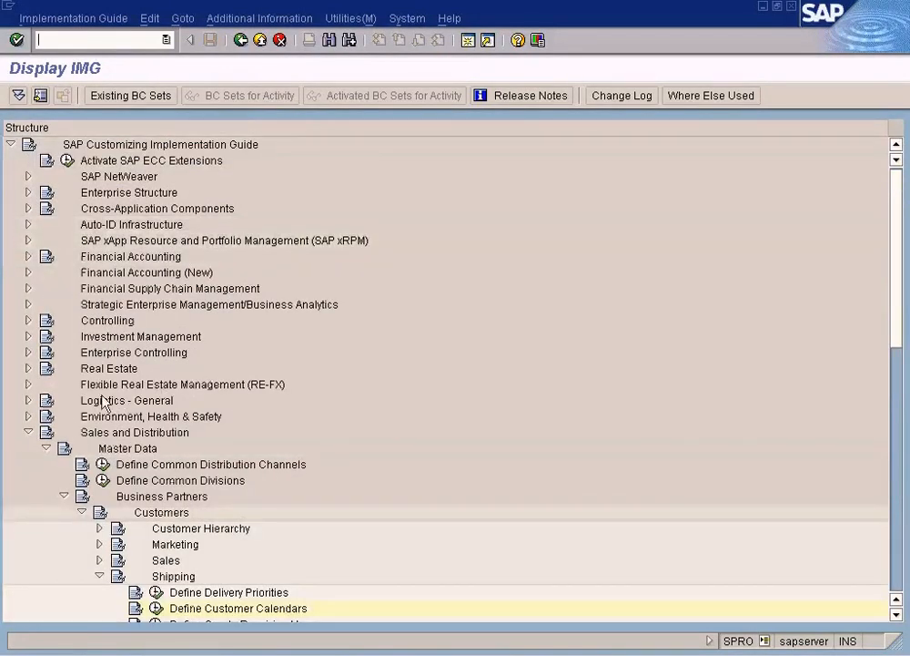
pyautogui.click(29, 432)
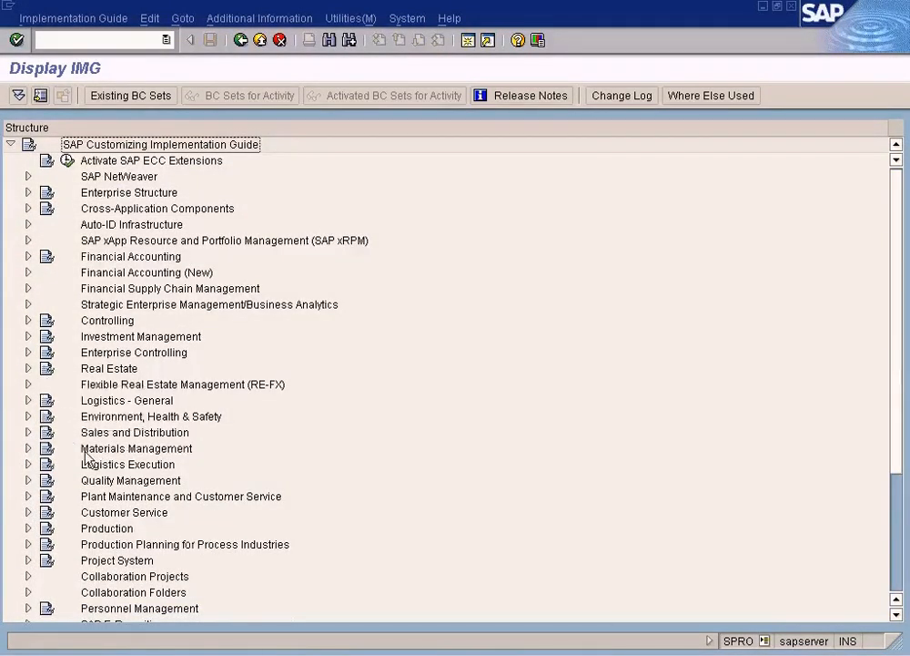
pyautogui.click(28, 528)
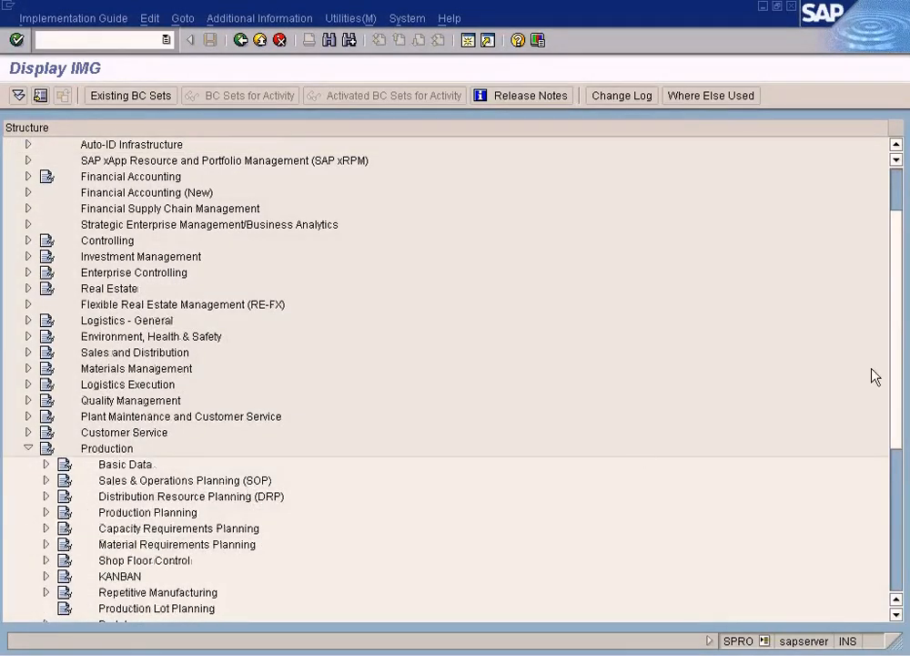
pyautogui.moveTo(899, 340); pyautogui.dragTo(900, 412)
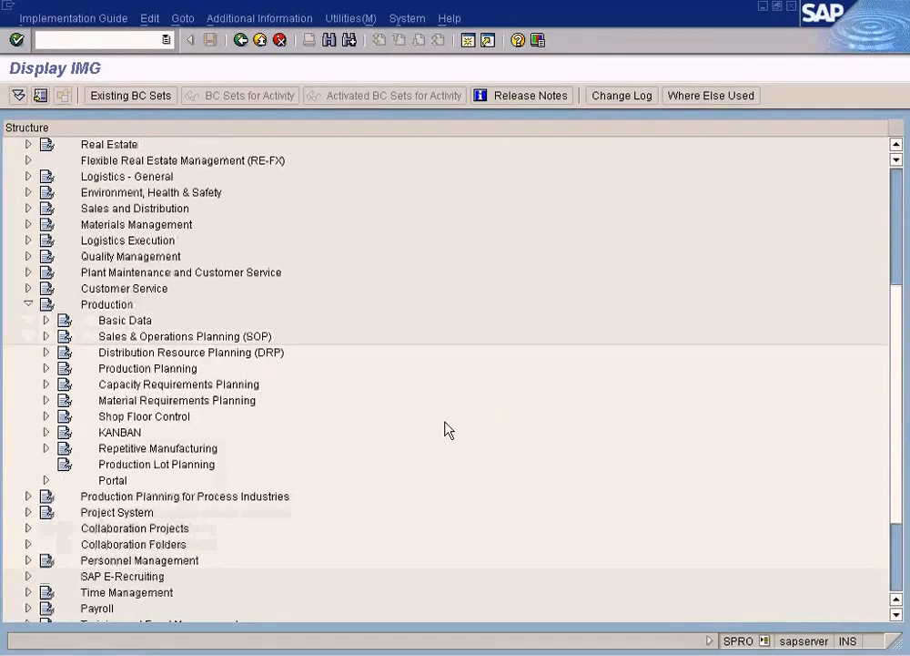
pyautogui.click(48, 320)
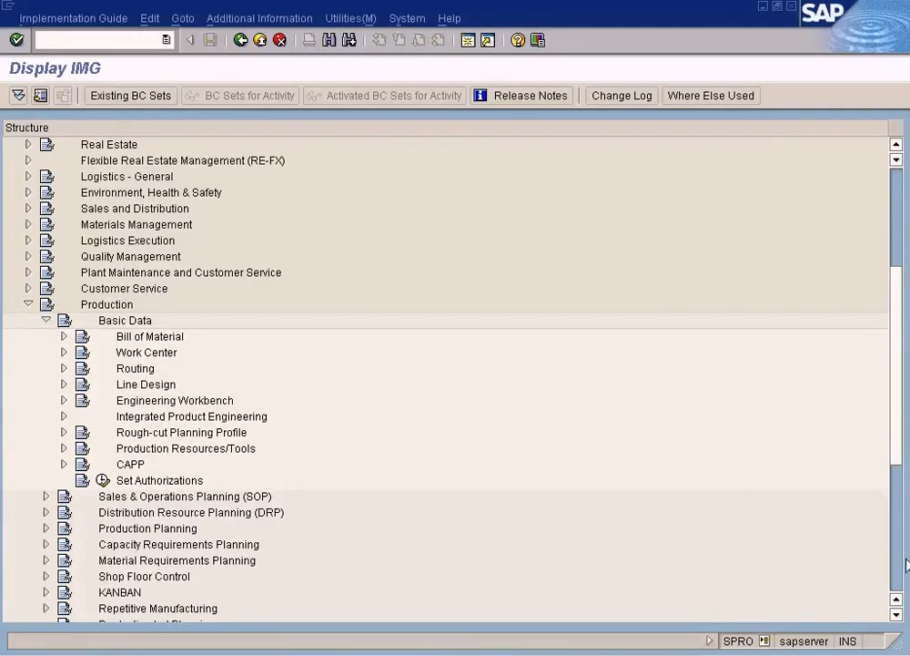
pyautogui.click(897, 615)
pyautogui.click(898, 615)
pyautogui.click(897, 614)
pyautogui.click(898, 614)
pyautogui.click(897, 614)
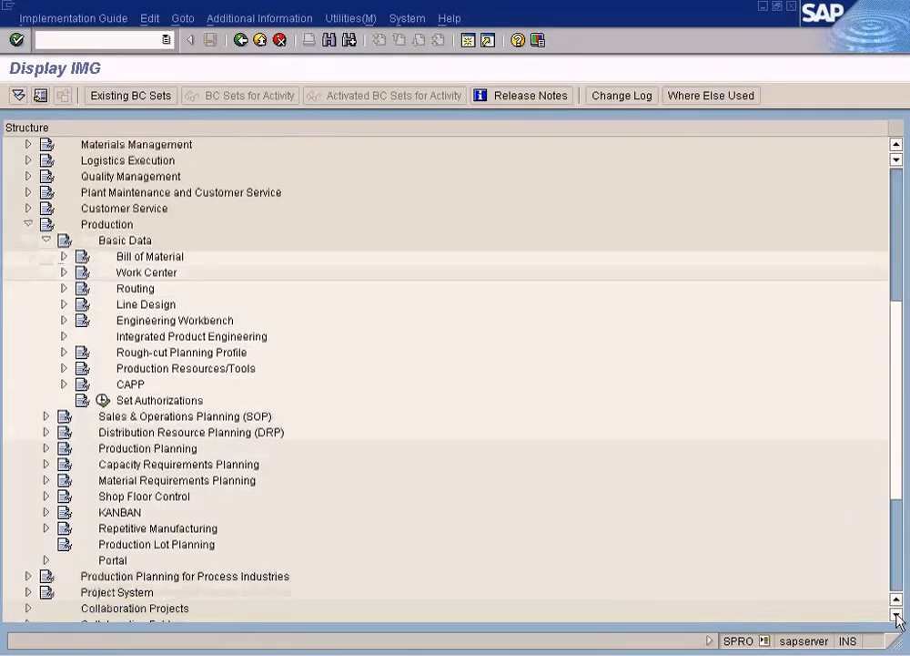
pyautogui.click(46, 449)
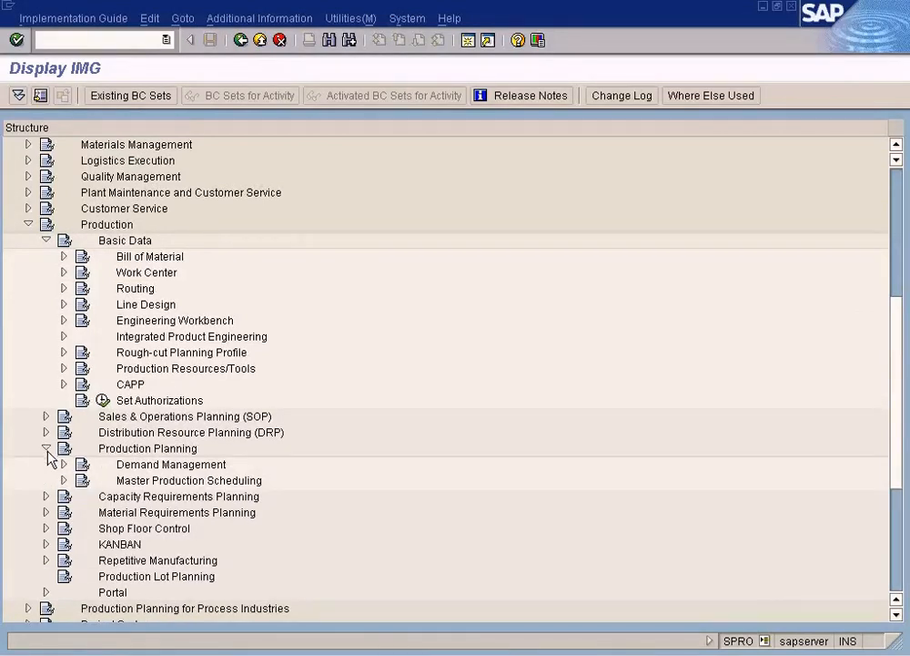
# Step: Search the implementation guide structure for "calendar", look through the hit list, and close it
pyautogui.click(331, 42)
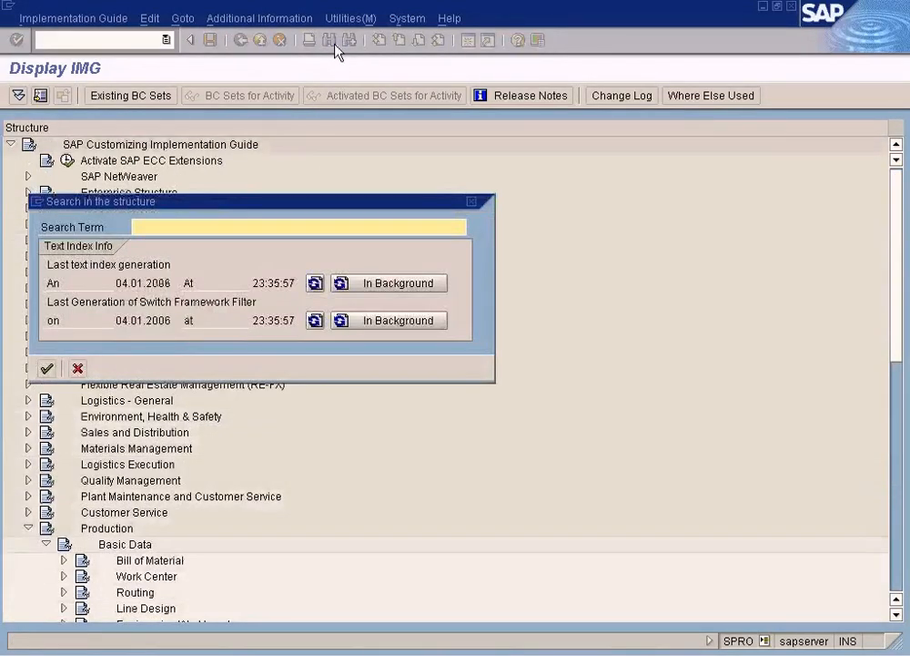
pyautogui.write('calendar')
pyautogui.press('Return')
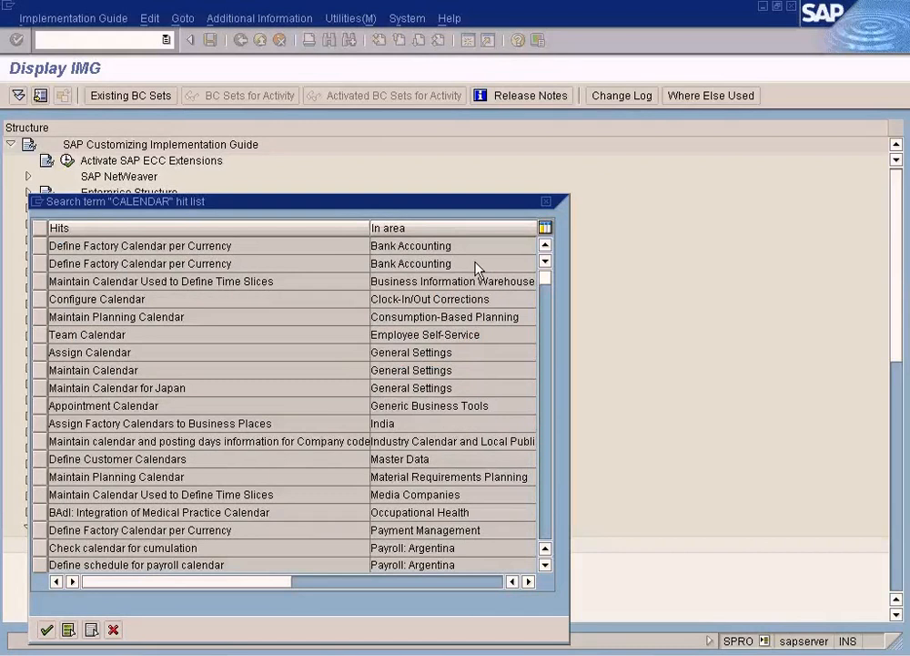
pyautogui.click(549, 490)
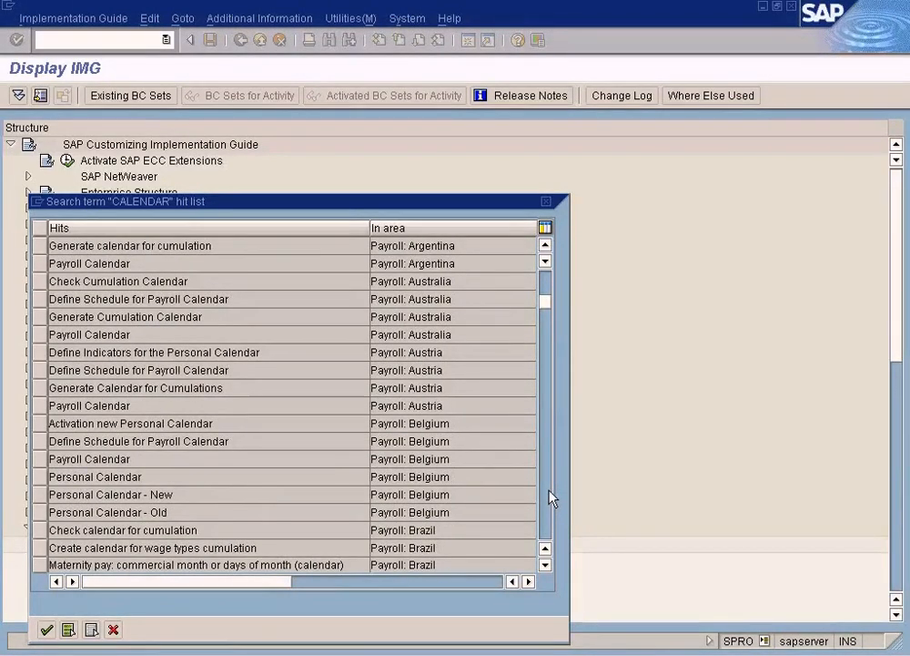
pyautogui.click(549, 490)
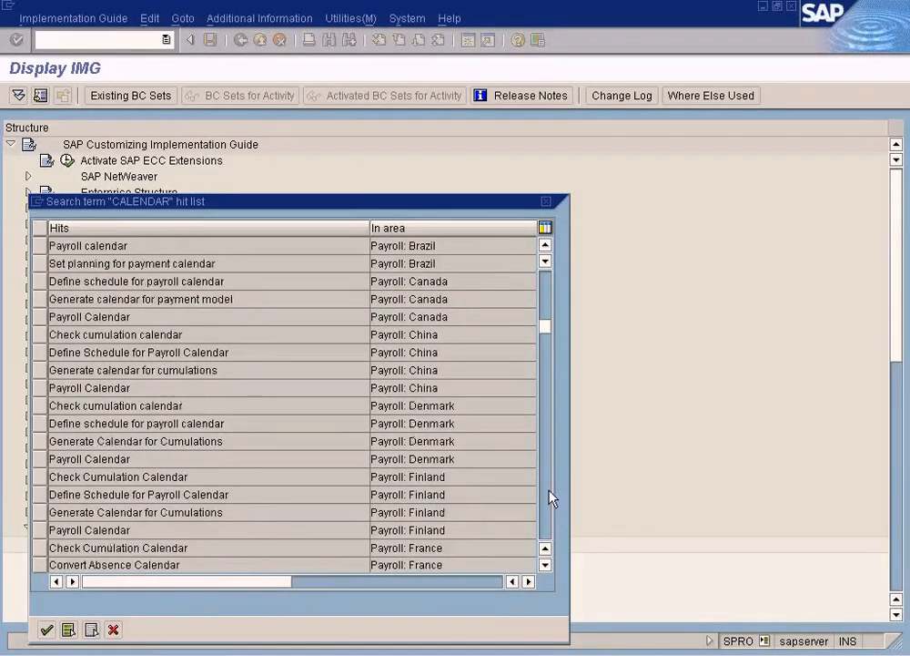
pyautogui.click(549, 492)
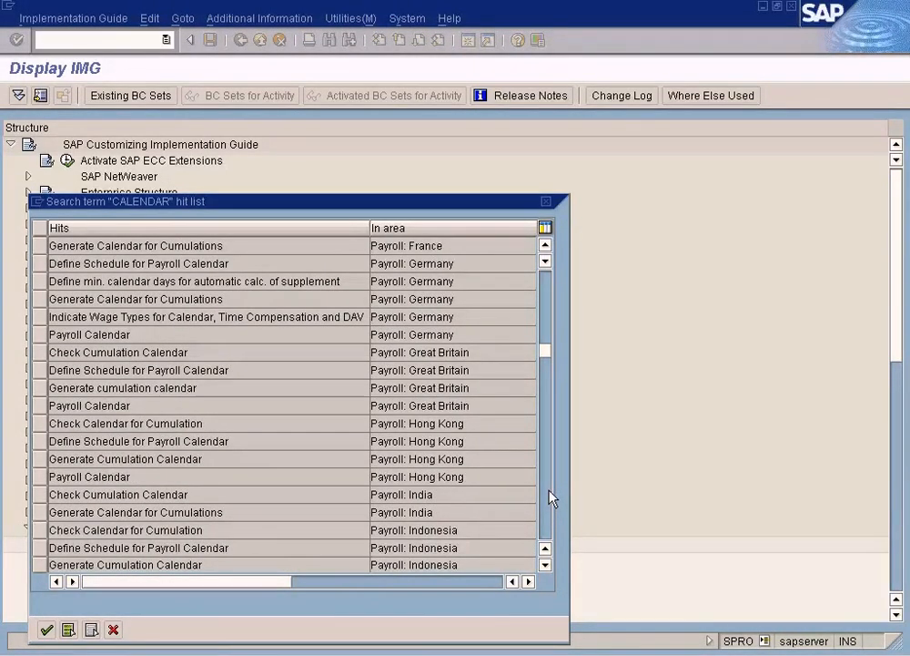
pyautogui.click(549, 512)
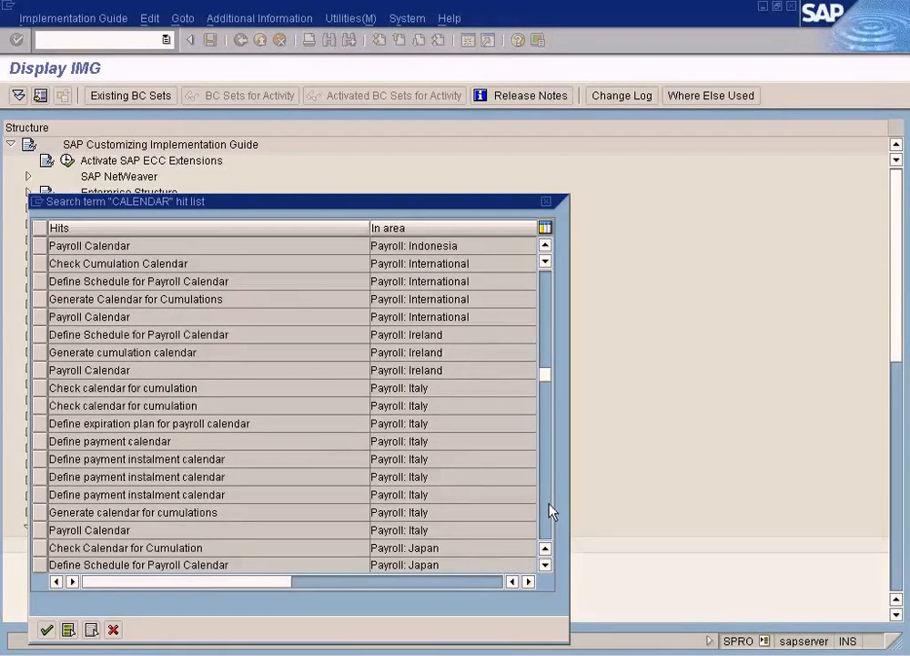
pyautogui.click(113, 629)
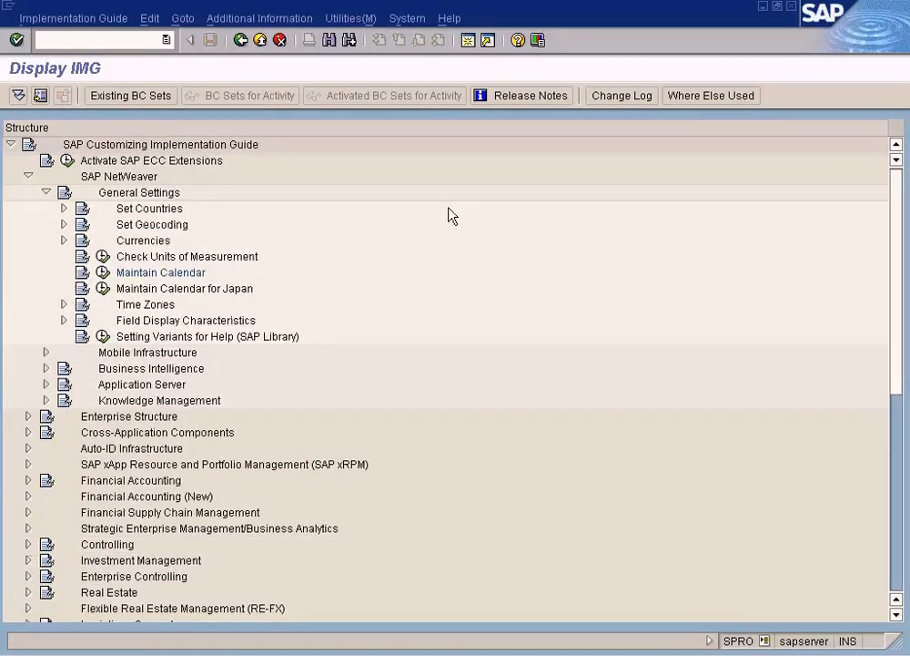
# Step: Execute the Maintain Calendar activity in the General Settings of SAP NetWeaver
pyautogui.click(117, 198)
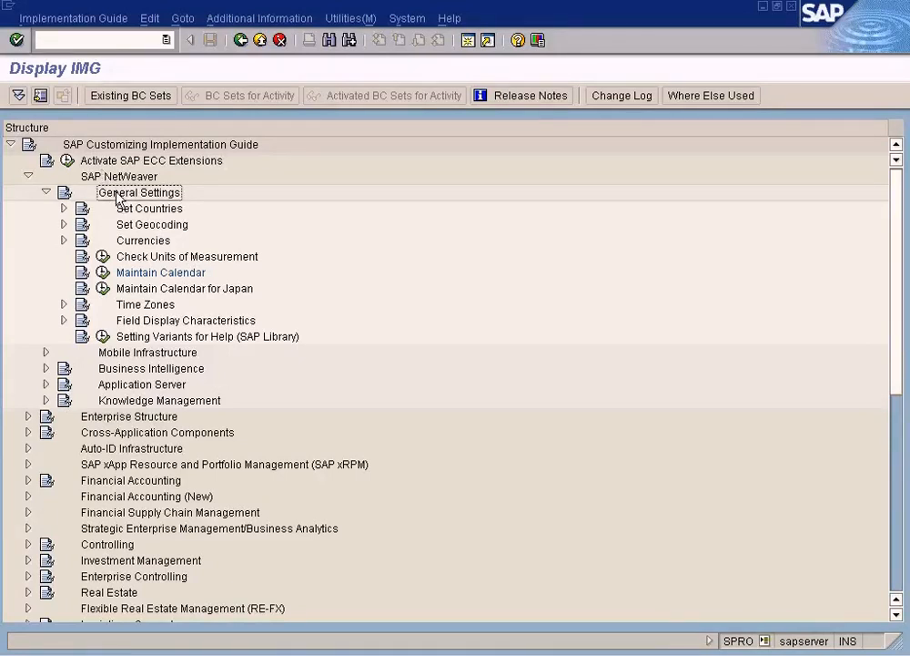
pyautogui.click(142, 272)
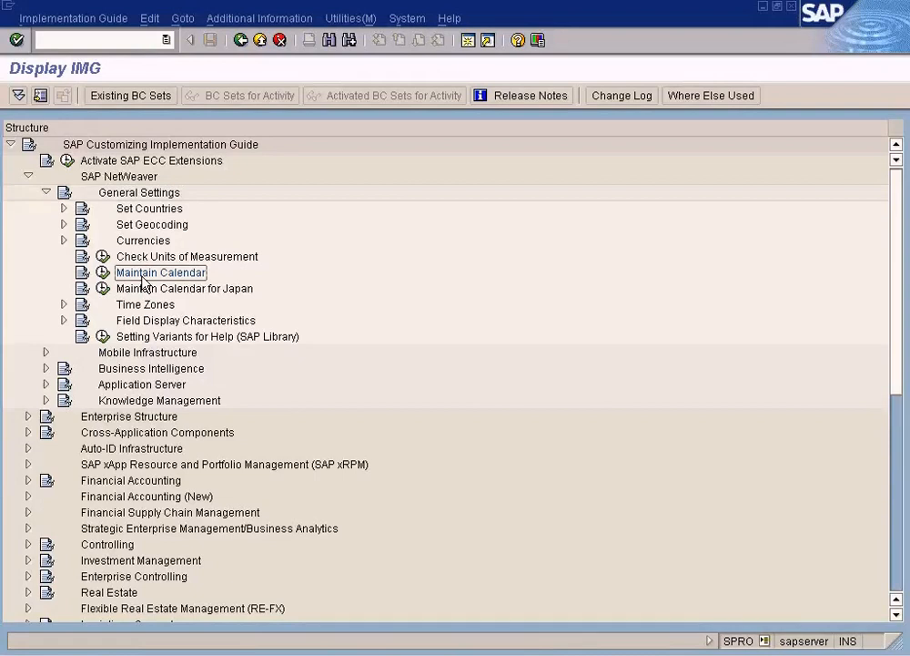
pyautogui.click(102, 273)
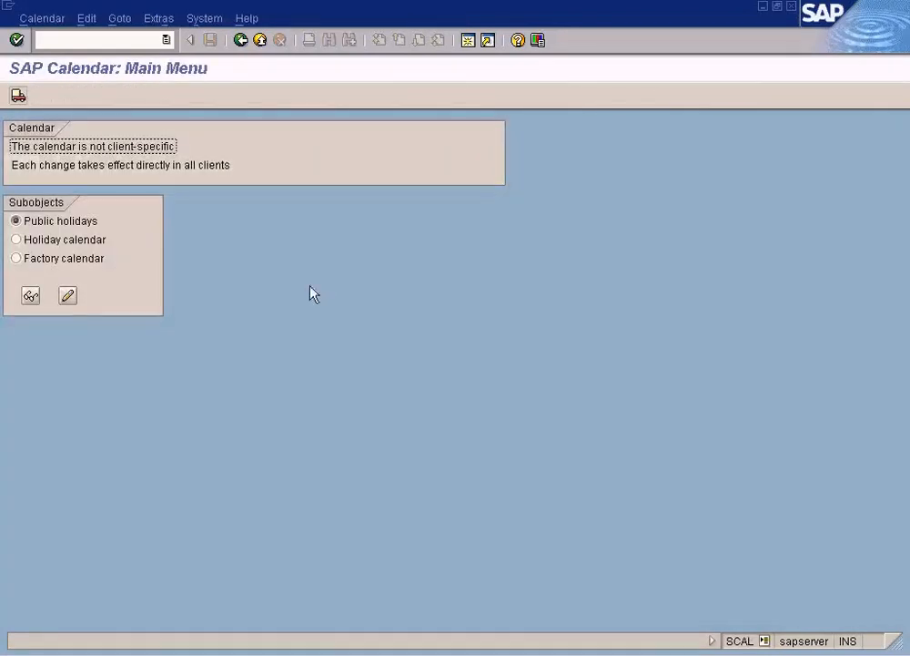
# Step: Choose Factory calendar from the calendar subobjects and display the factory calendar overview
pyautogui.click(84, 262)
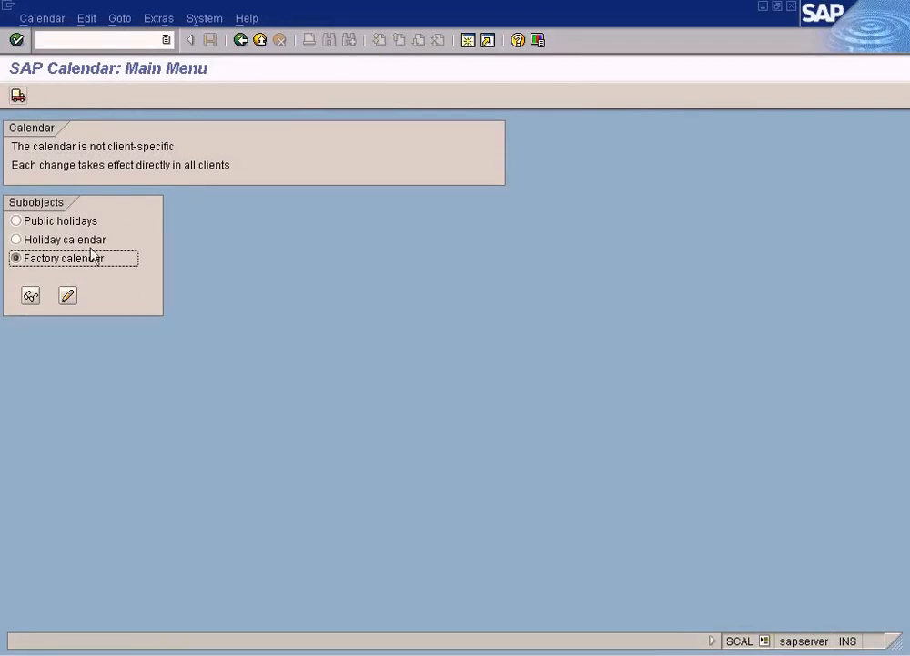
pyautogui.click(60, 223)
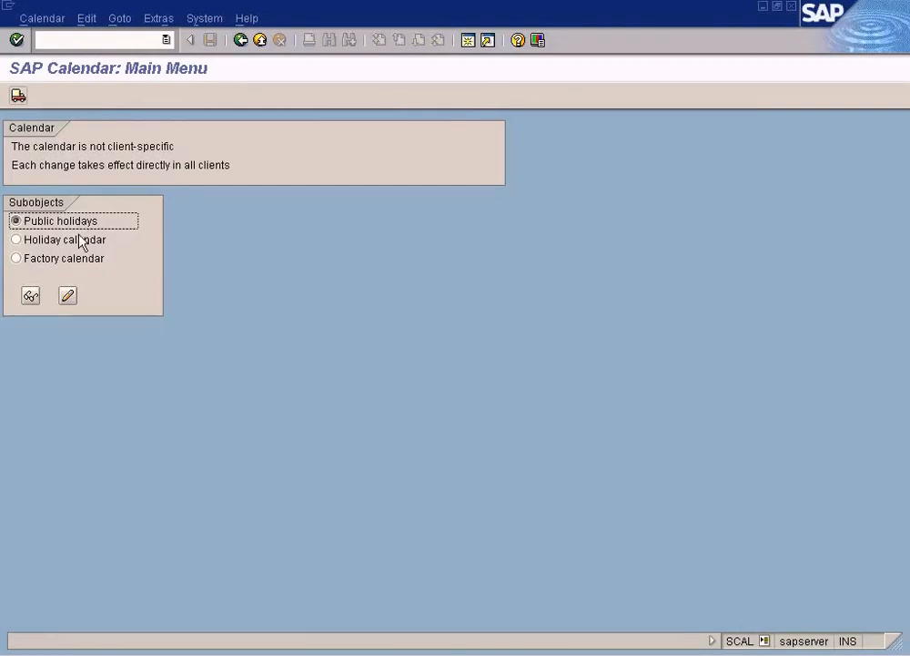
pyautogui.click(81, 243)
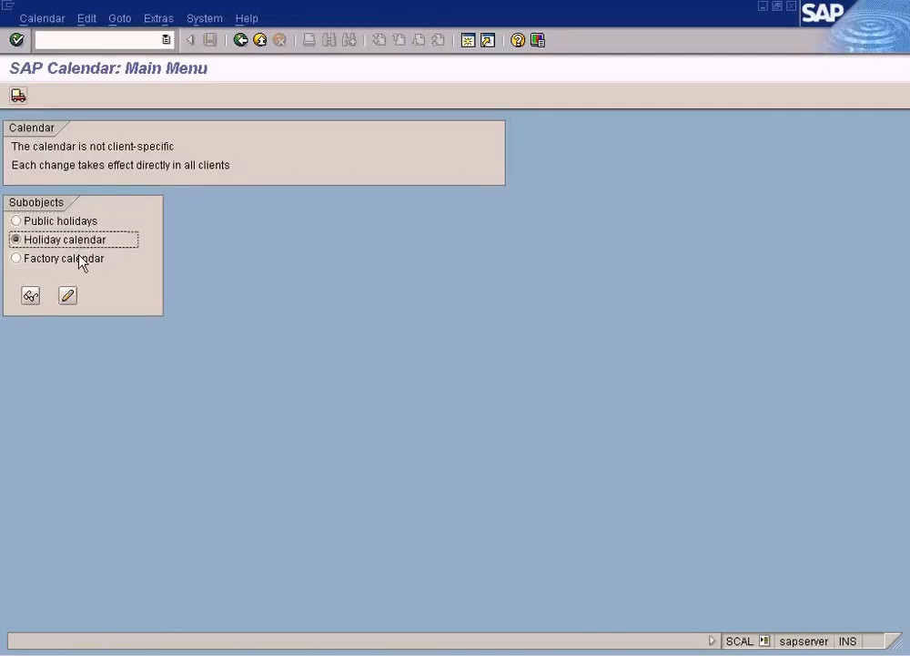
pyautogui.click(81, 261)
pyautogui.click(31, 299)
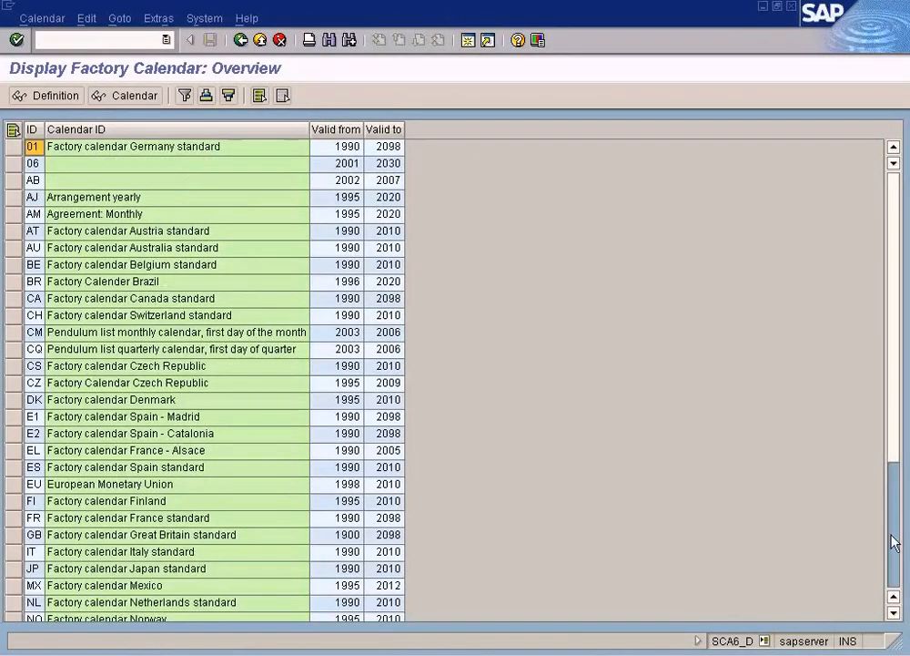
# Step: Try to filter the factory calendar overview by the Calendar ID column without entering a filter value
pyautogui.click(185, 96)
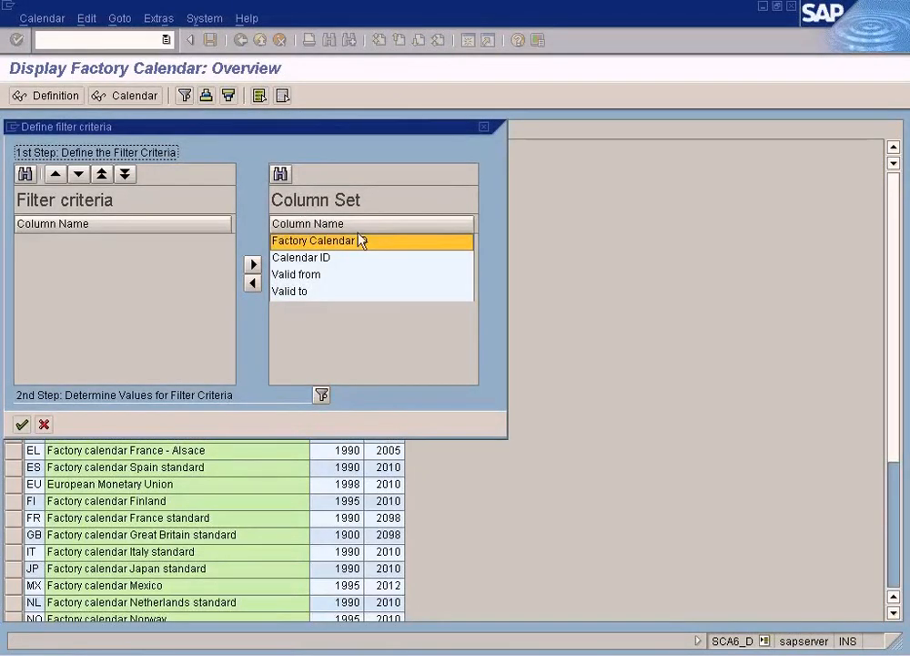
pyautogui.moveTo(331, 126); pyautogui.dragTo(504, 230)
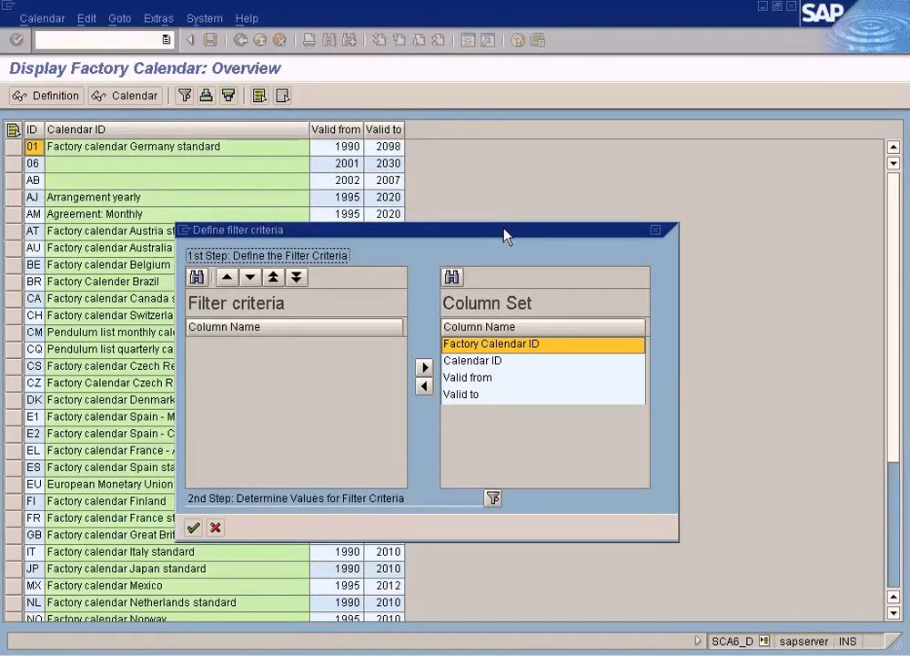
pyautogui.click(498, 362)
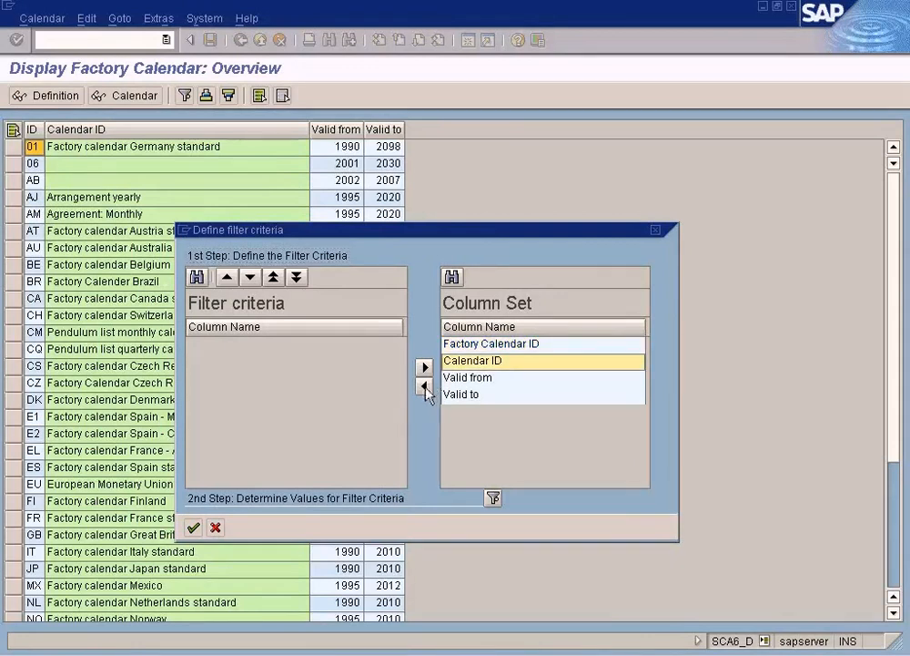
pyautogui.click(425, 387)
pyautogui.click(193, 527)
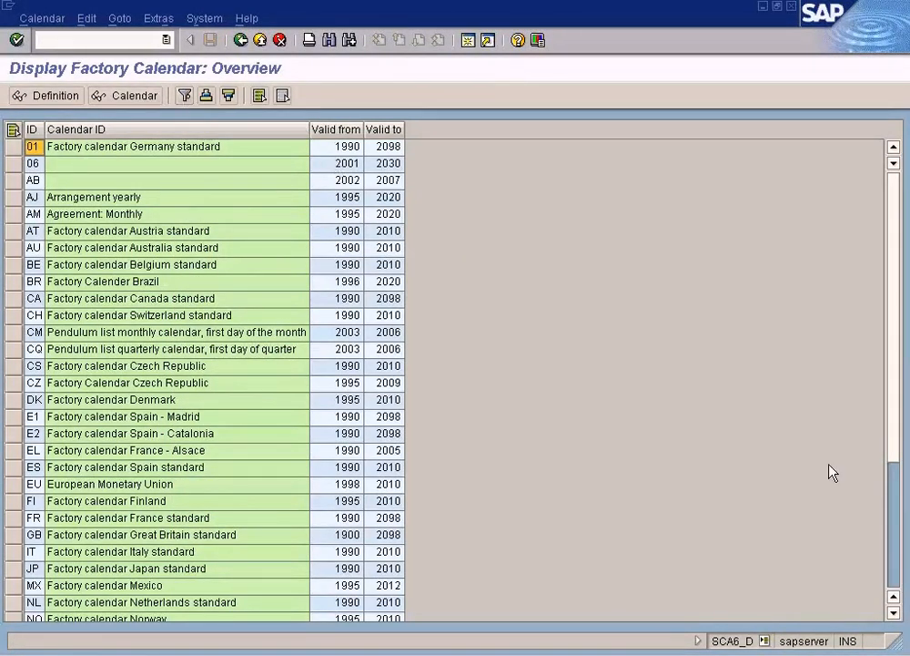
pyautogui.click(897, 574)
pyautogui.moveTo(896, 575); pyautogui.dragTo(908, 319)
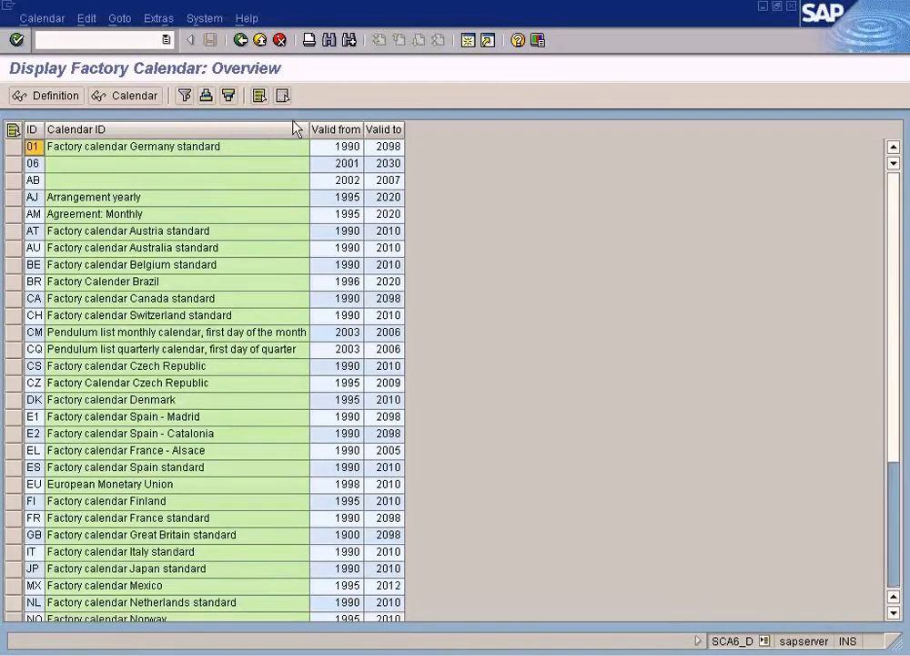
# Step: Filter the factory calendar overview by the Calendar ID column with the value US
pyautogui.click(187, 97)
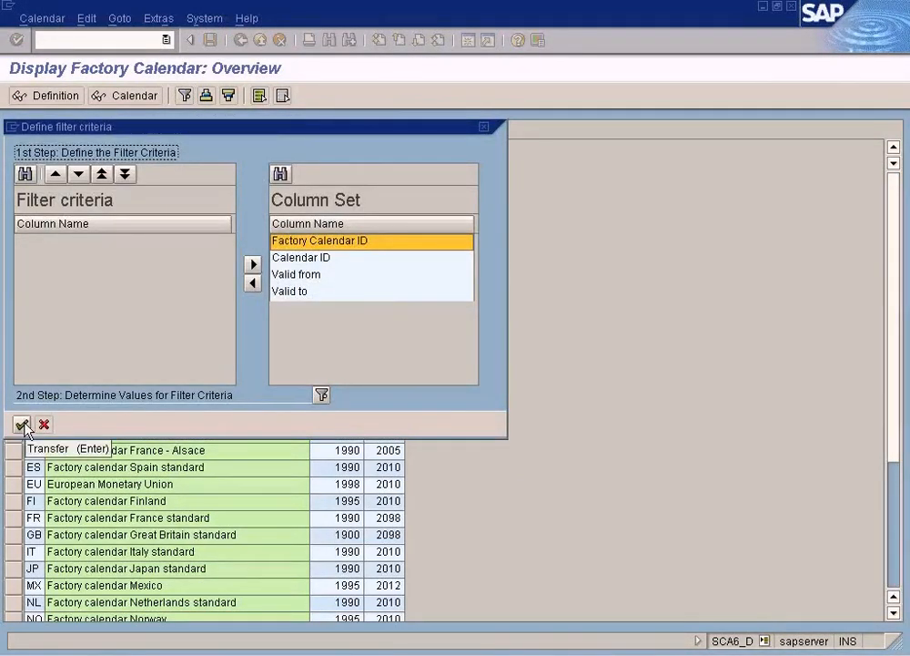
pyautogui.click(289, 259)
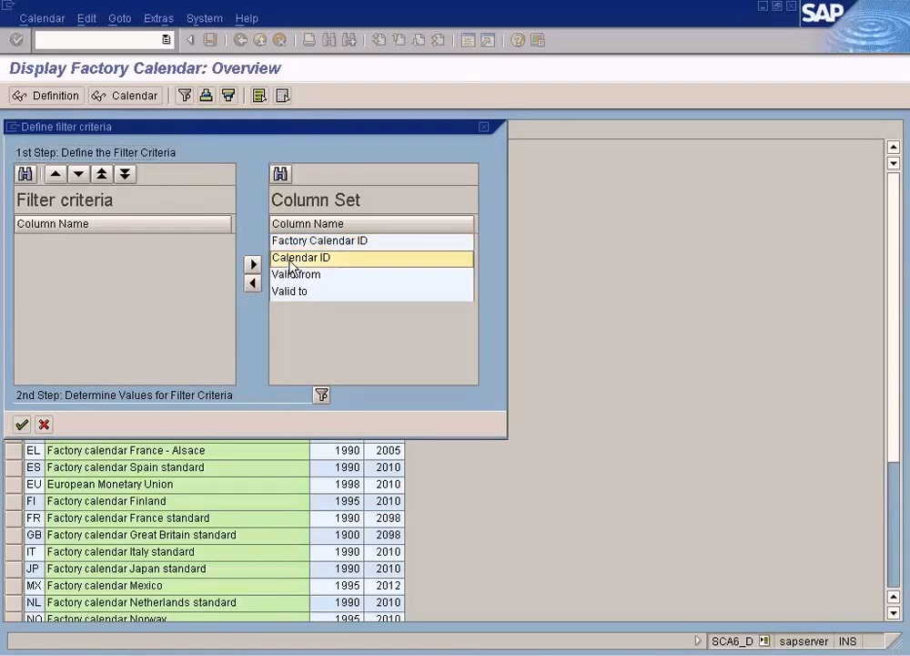
pyautogui.click(254, 284)
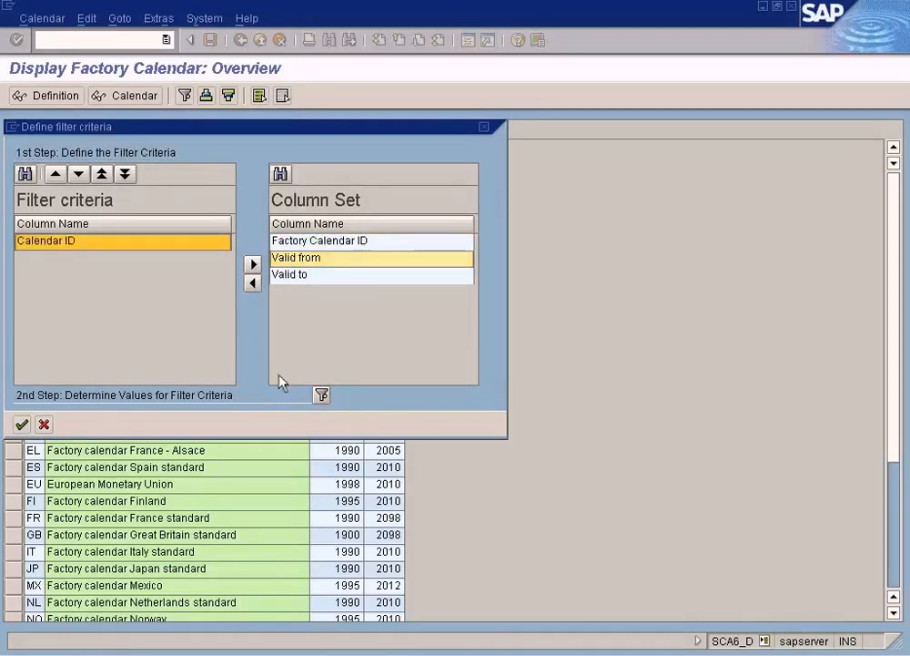
pyautogui.click(322, 394)
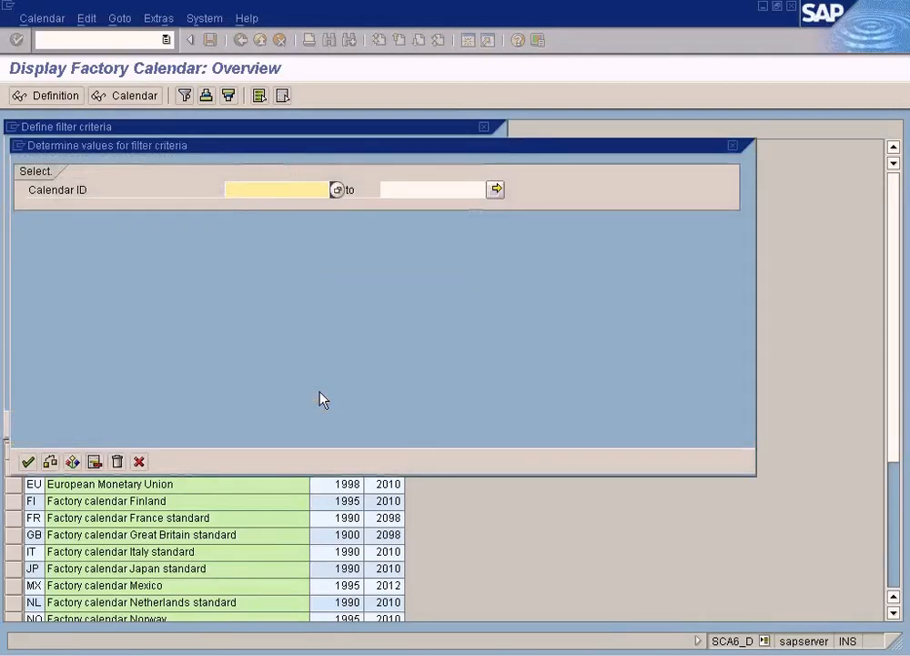
pyautogui.write('US')
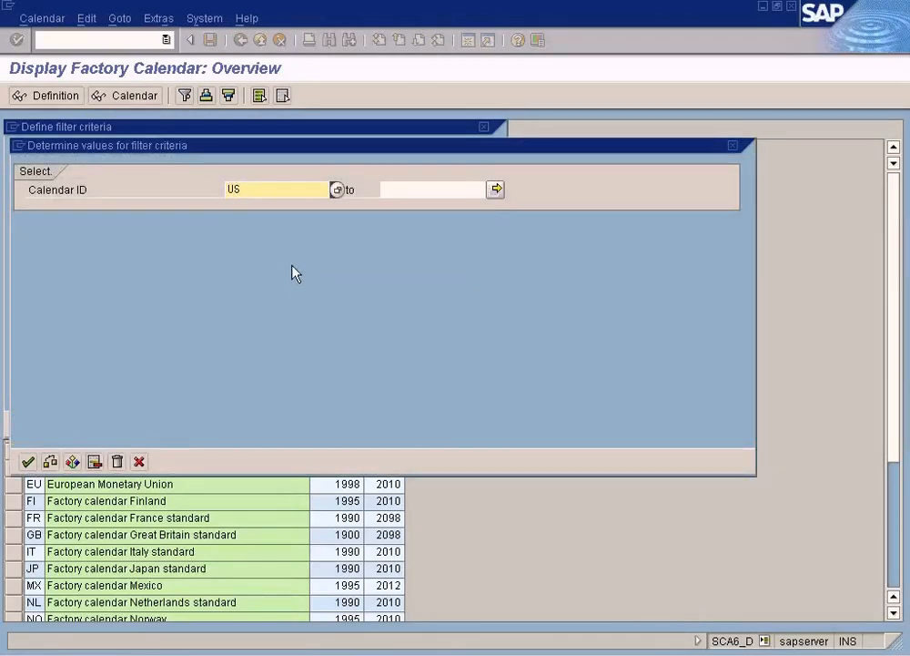
pyautogui.click(28, 461)
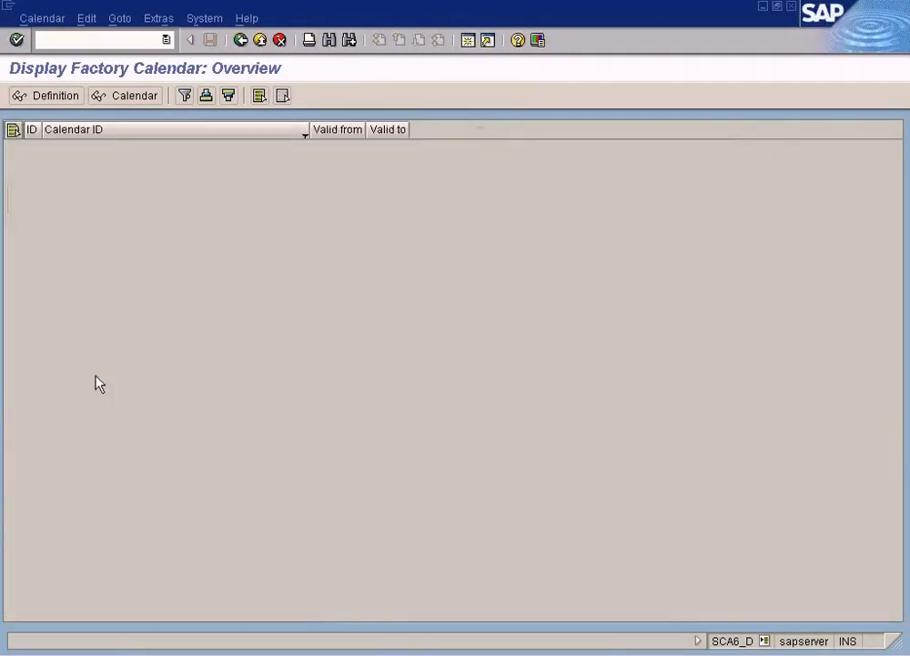
# Step: Add Factory Calendar ID to the overview's filter criteria and pick US as its value from the possible entries
pyautogui.click(184, 96)
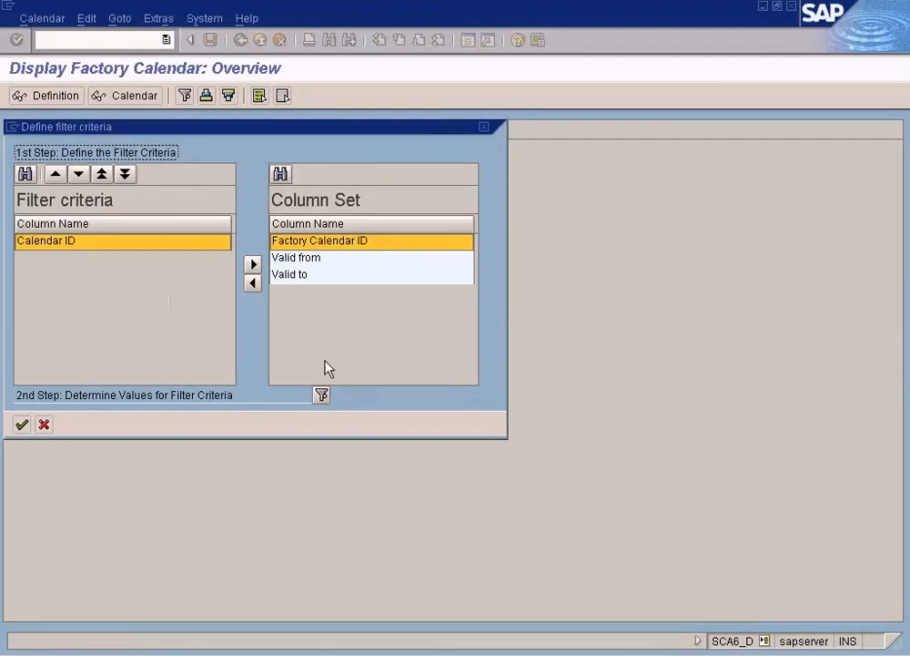
pyautogui.click(329, 244)
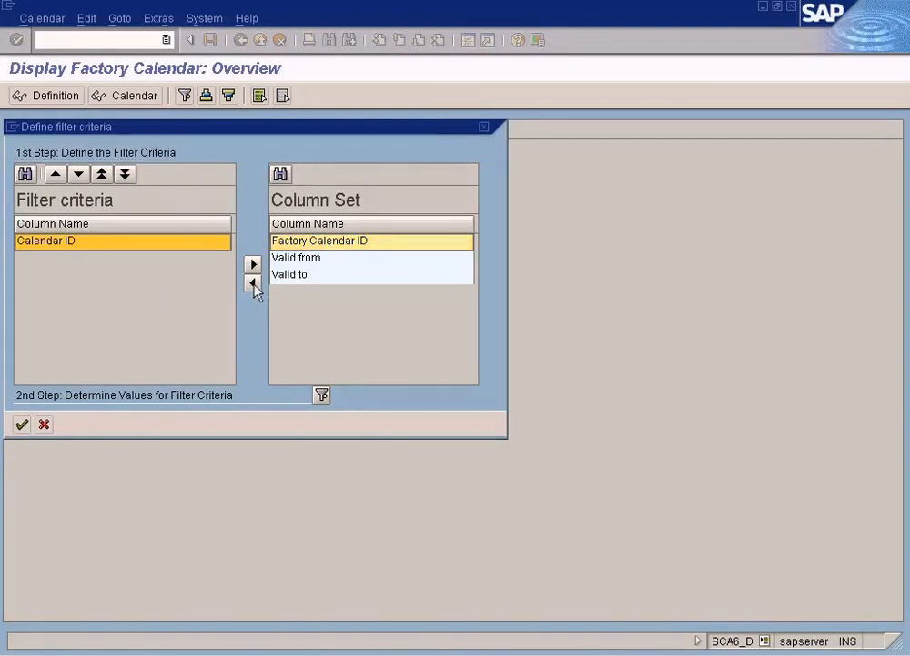
pyautogui.click(253, 285)
pyautogui.click(321, 395)
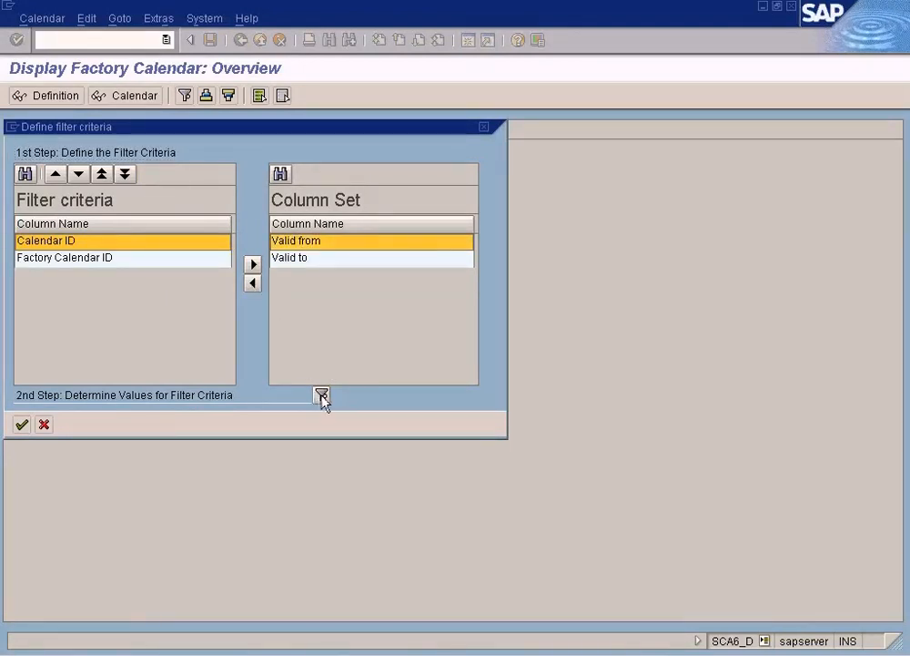
pyautogui.click(249, 191)
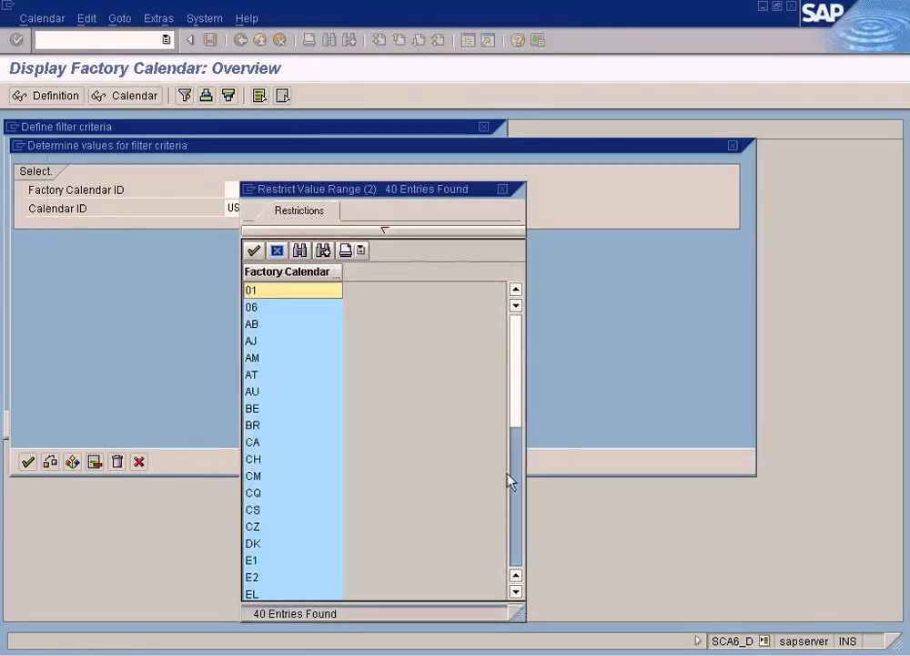
pyautogui.click(513, 523)
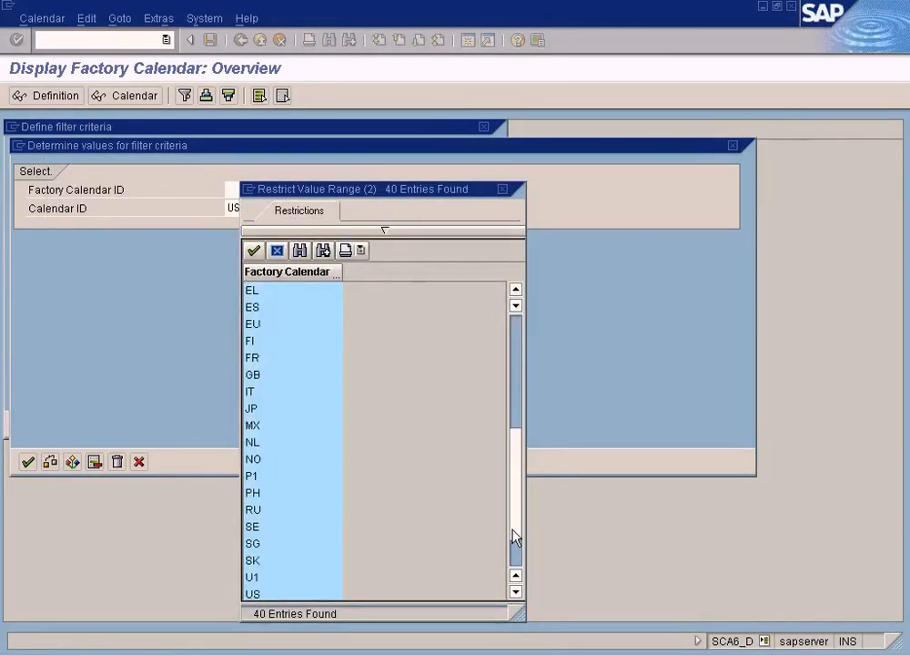
pyautogui.click(256, 593)
# Step: Clear the Calendar ID filter value, apply the filter, and select the US standard factory calendar
pyautogui.click(256, 211)
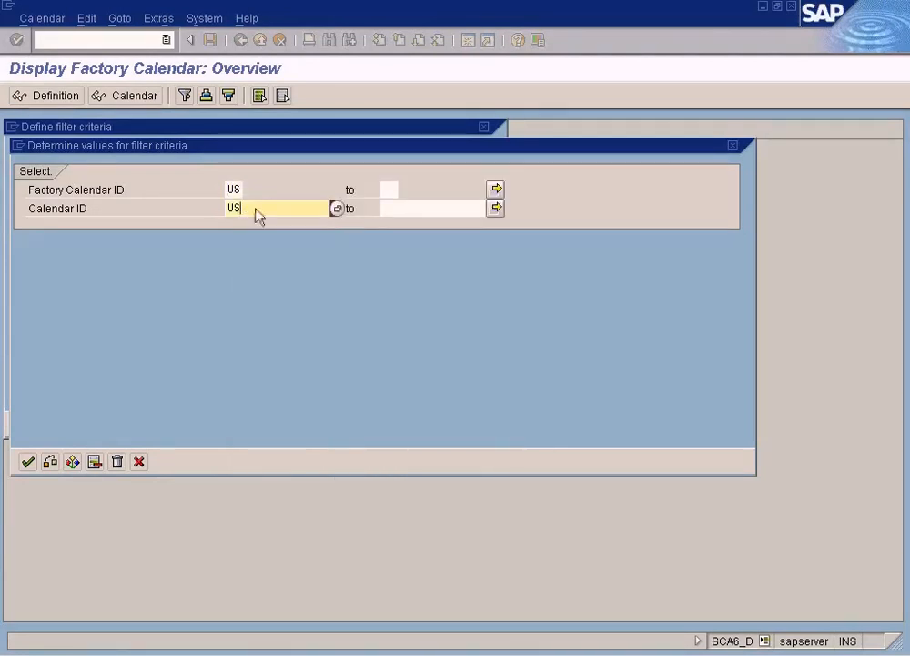
pyautogui.click(335, 209)
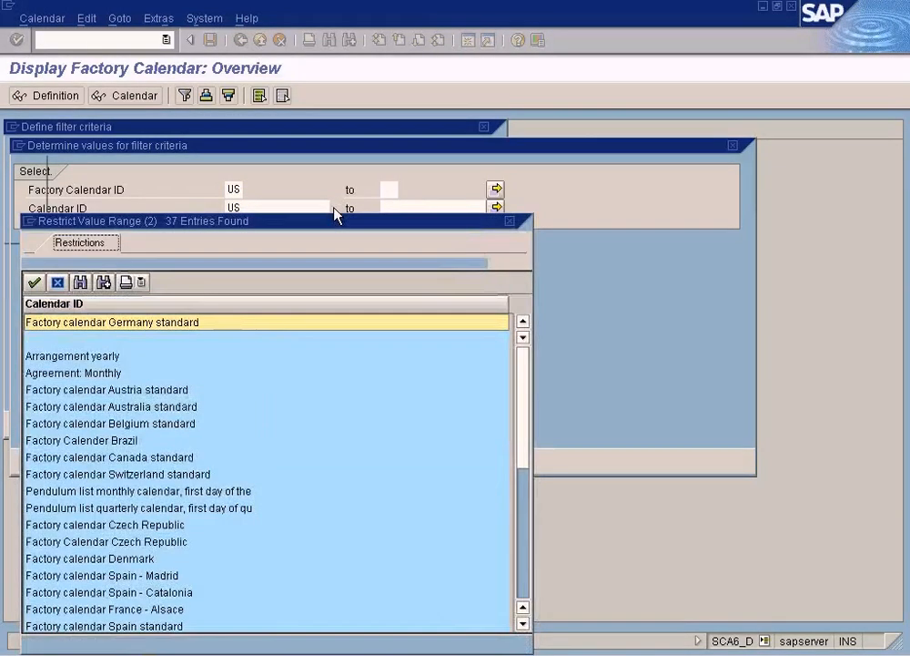
pyautogui.click(510, 221)
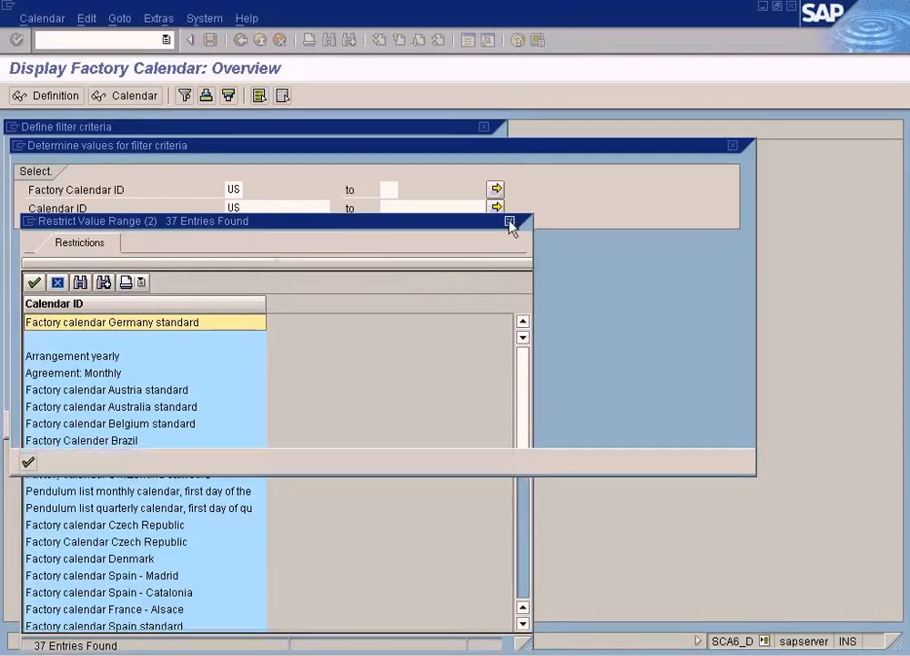
pyautogui.press('BackSpace')
pyautogui.press('BackSpace')
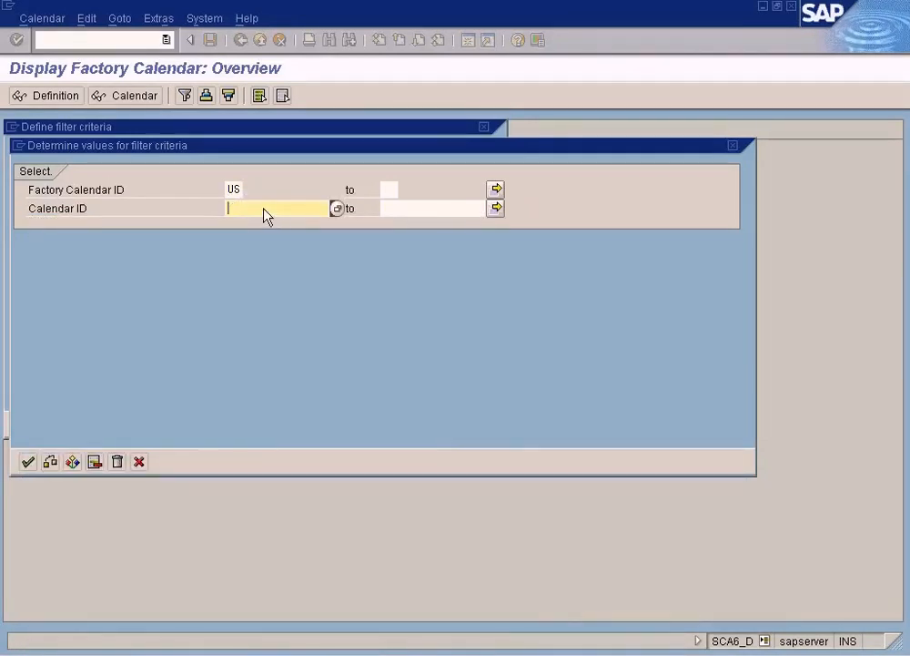
pyautogui.click(28, 462)
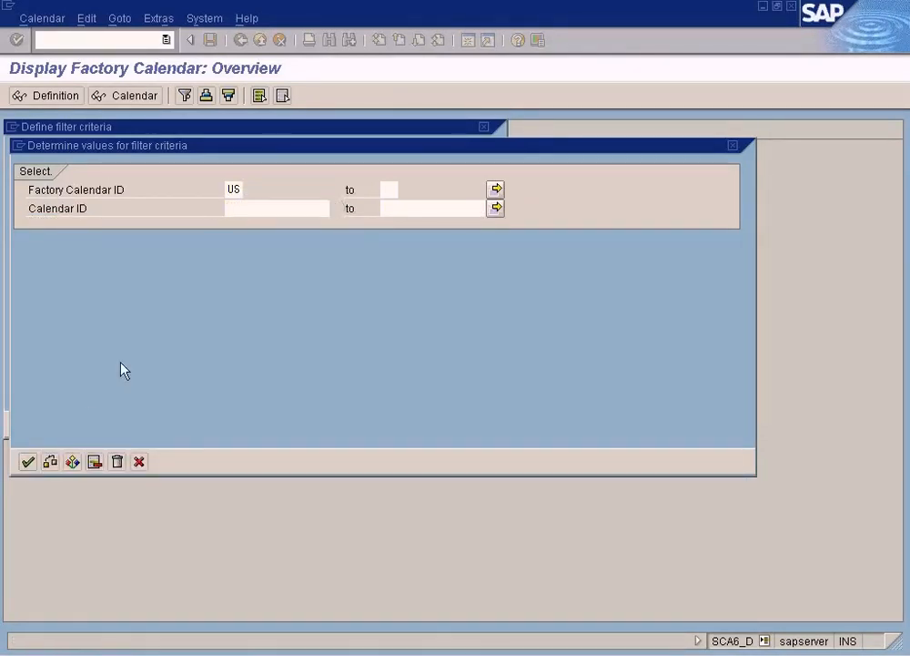
pyautogui.click(120, 151)
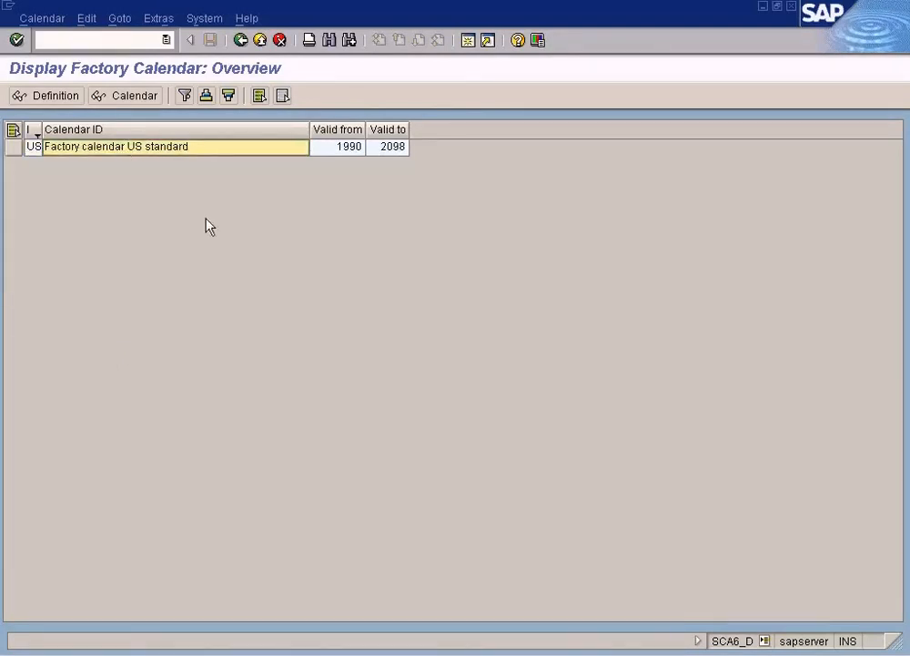
pyautogui.click(293, 654)
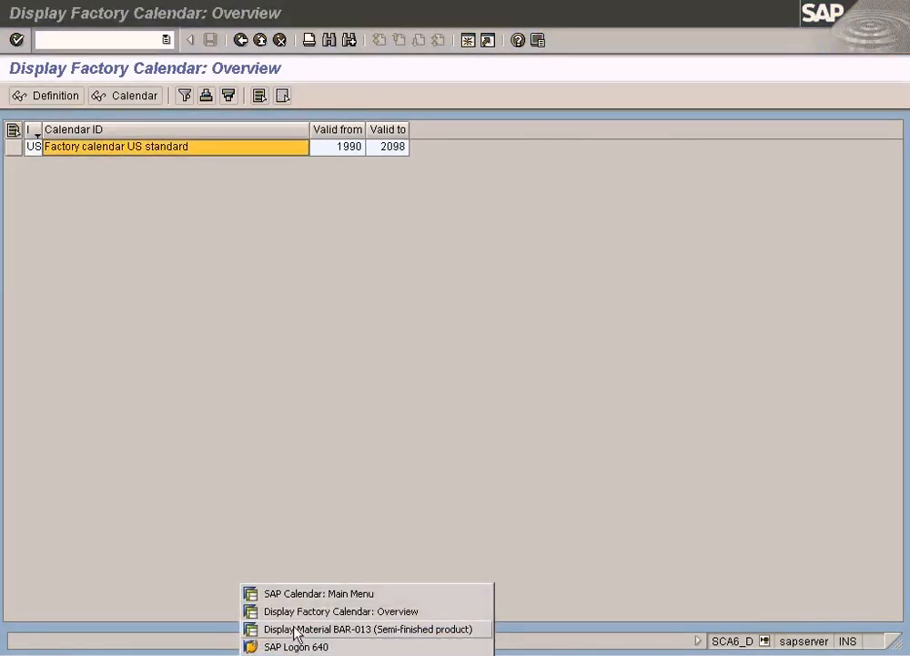
pyautogui.click(284, 593)
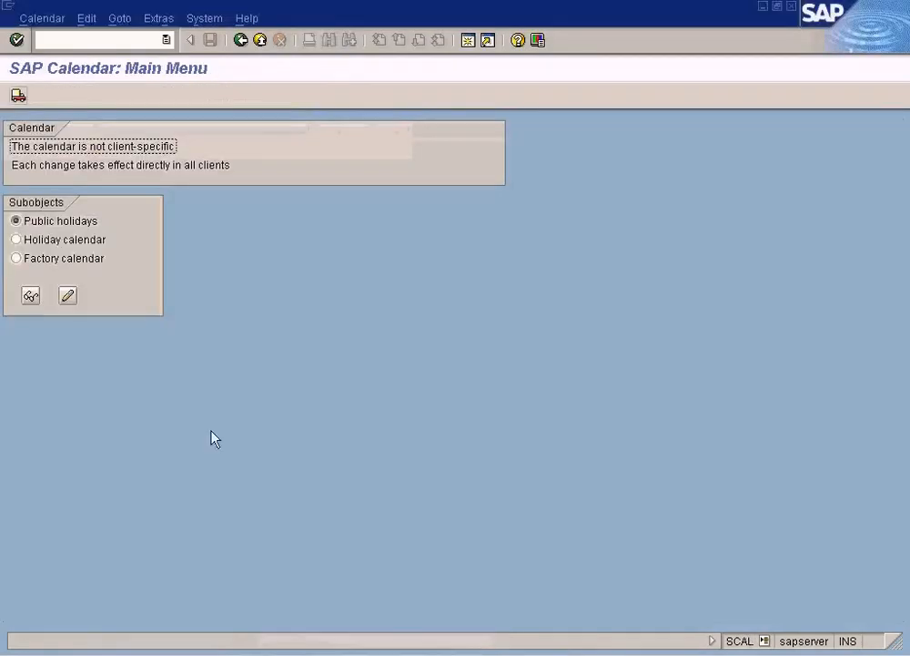
pyautogui.click(274, 652)
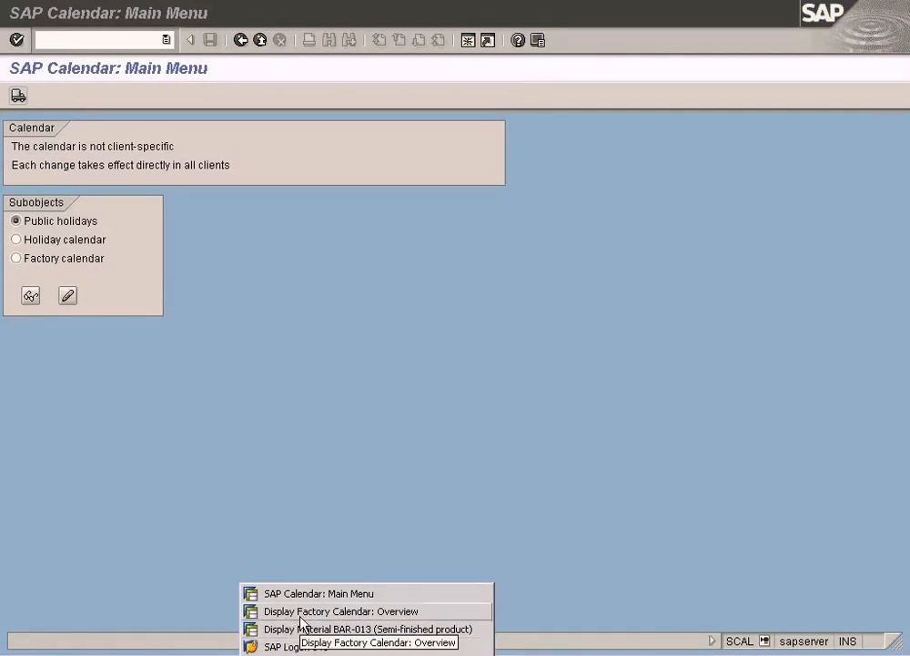
pyautogui.click(304, 621)
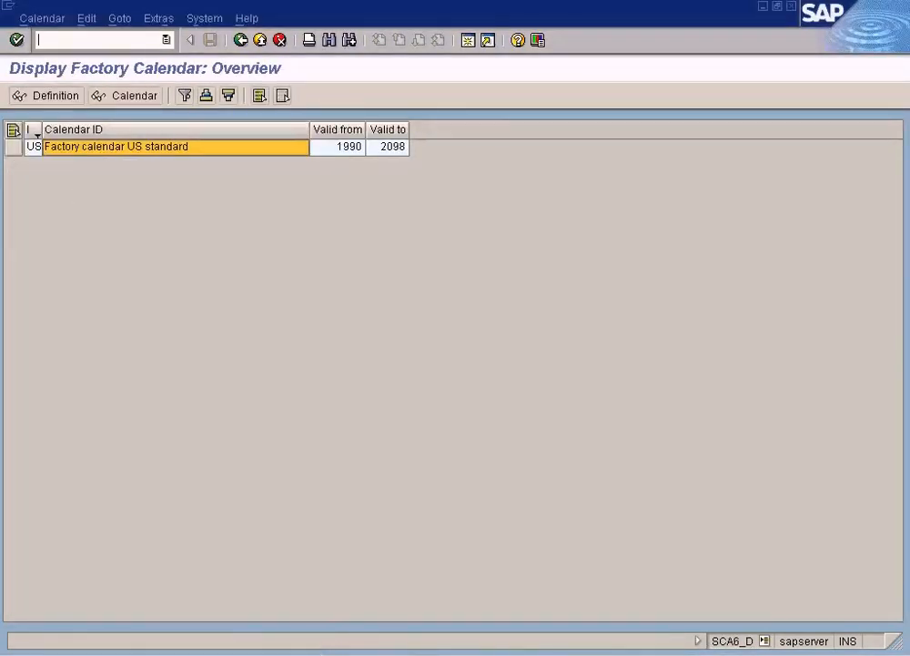
# Step: Switch to the SAP Calendar main menu session, exit it, and display the SAP Reference IMG using transaction /nspro
pyautogui.click(315, 650)
pyautogui.click(318, 592)
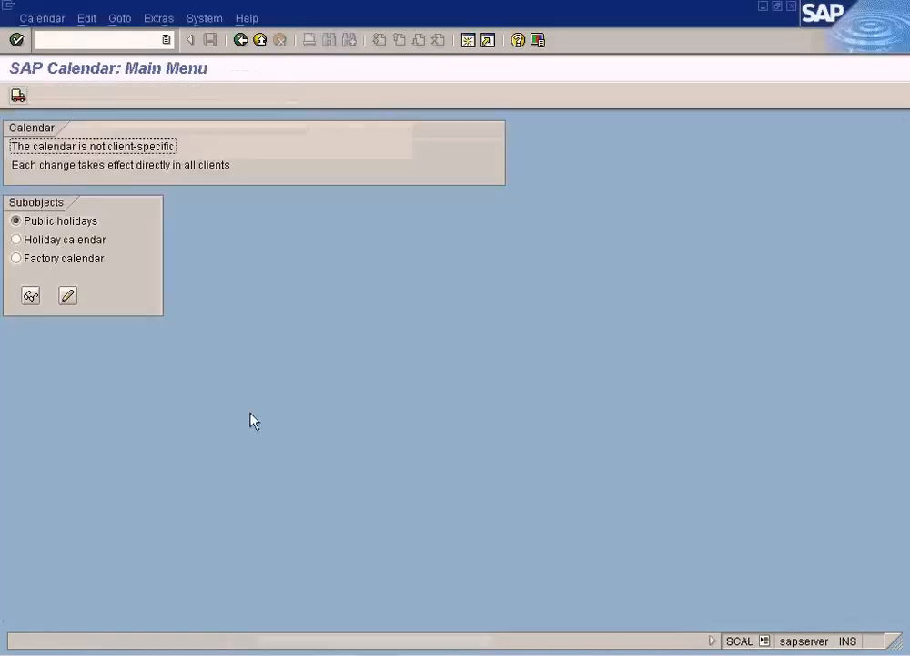
pyautogui.click(260, 41)
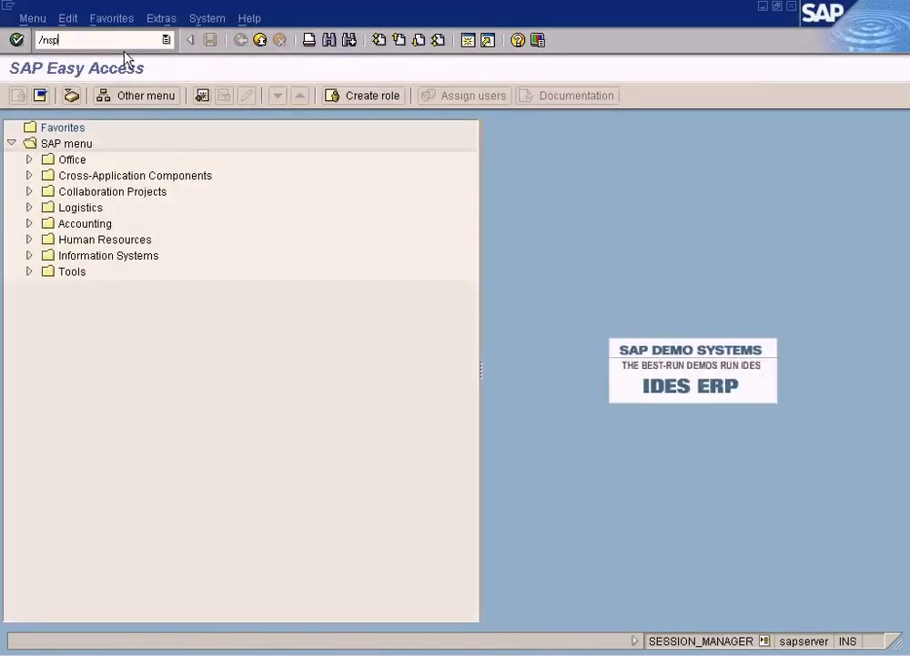
pyautogui.write('/nspro')
pyautogui.press('Return')
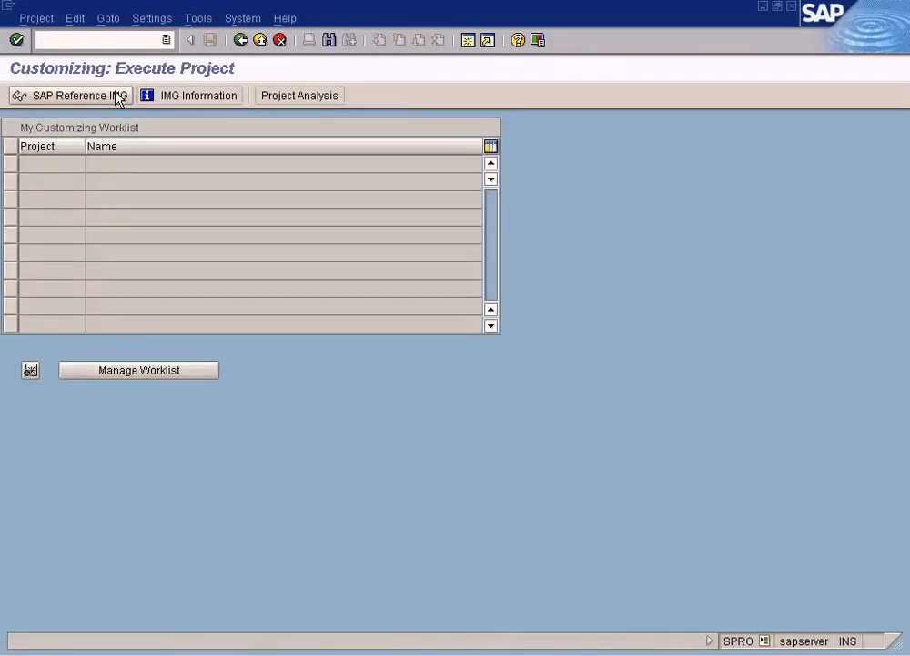
pyautogui.click(117, 95)
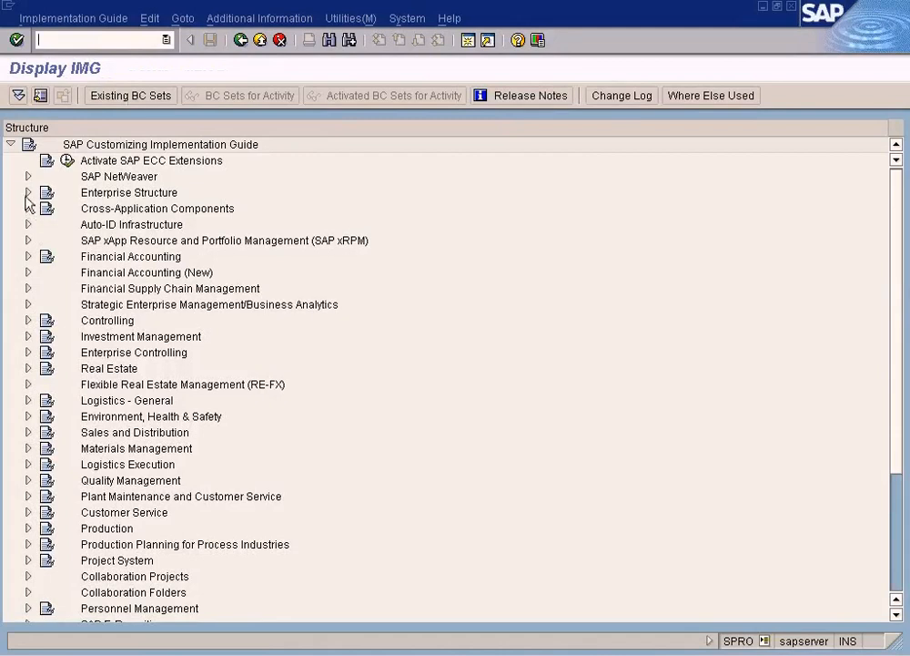
# Step: Open the Define Plant activity under Enterprise Structure, Definition, Logistics - General
pyautogui.click(27, 193)
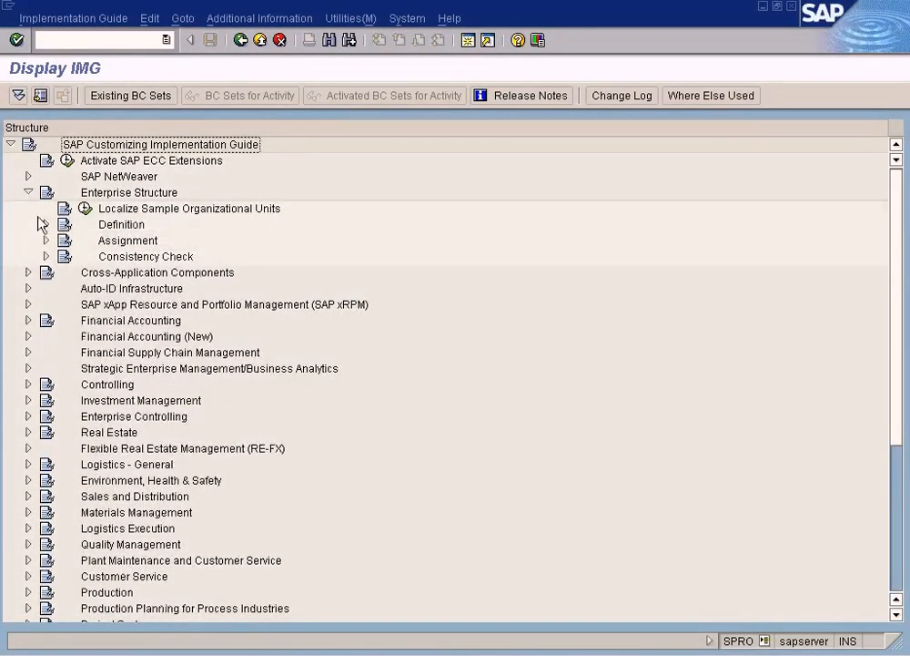
pyautogui.click(46, 224)
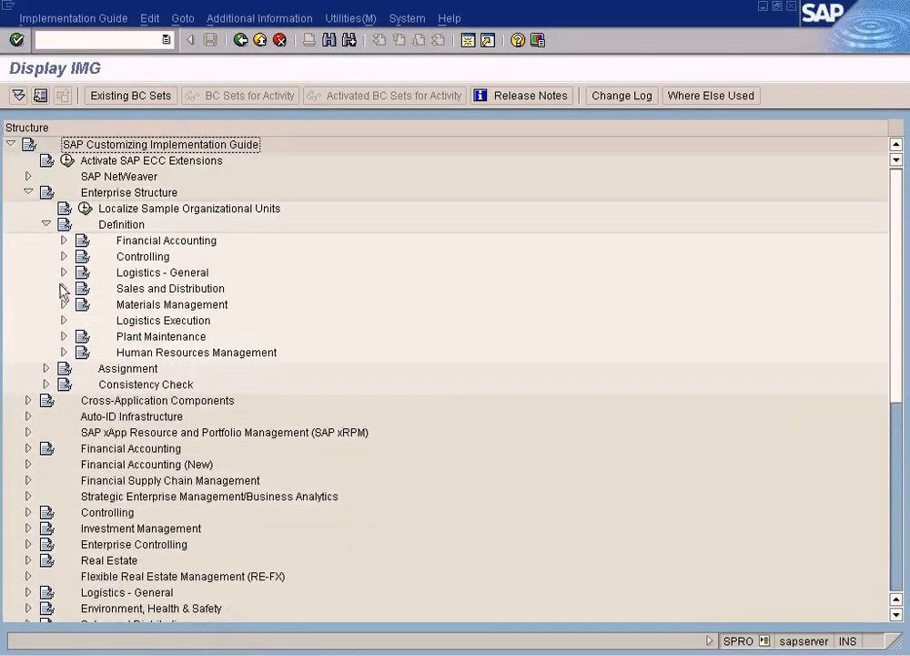
pyautogui.click(63, 272)
pyautogui.click(120, 304)
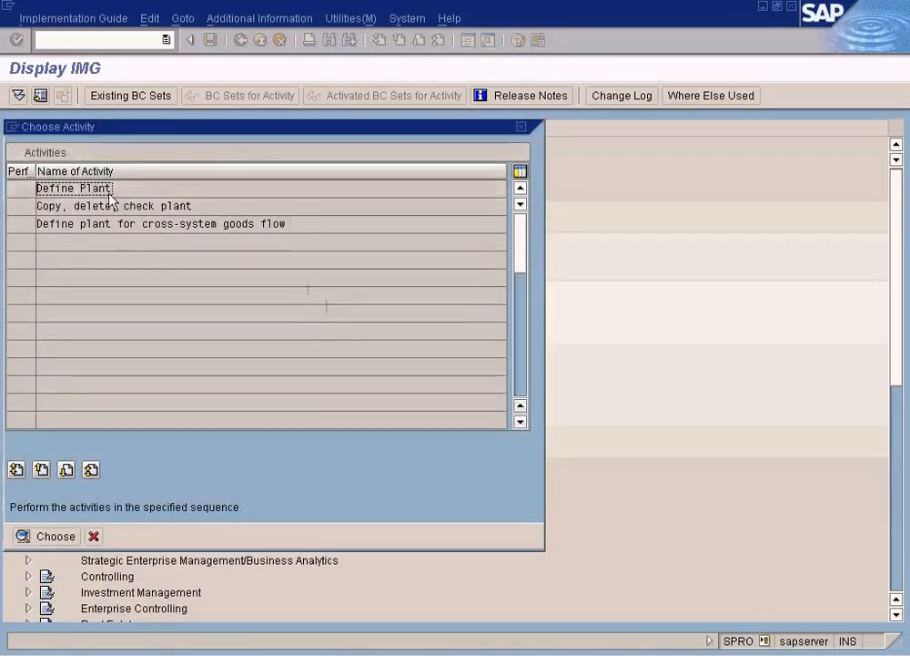
pyautogui.doubleClick(106, 188)
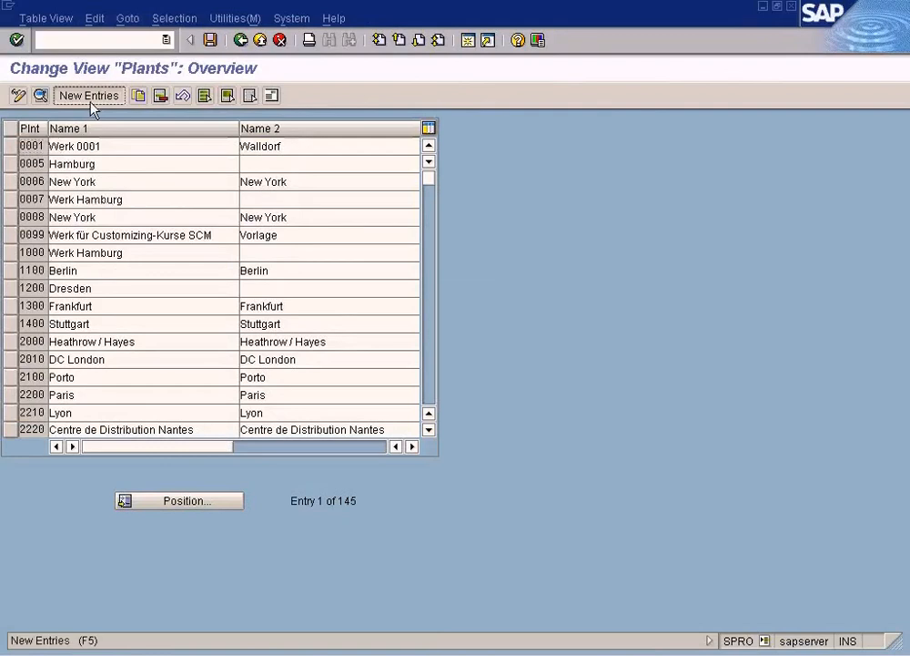
# Step: Create a new plant entry with the key NY and the Name 1 "New york factory"
pyautogui.click(90, 96)
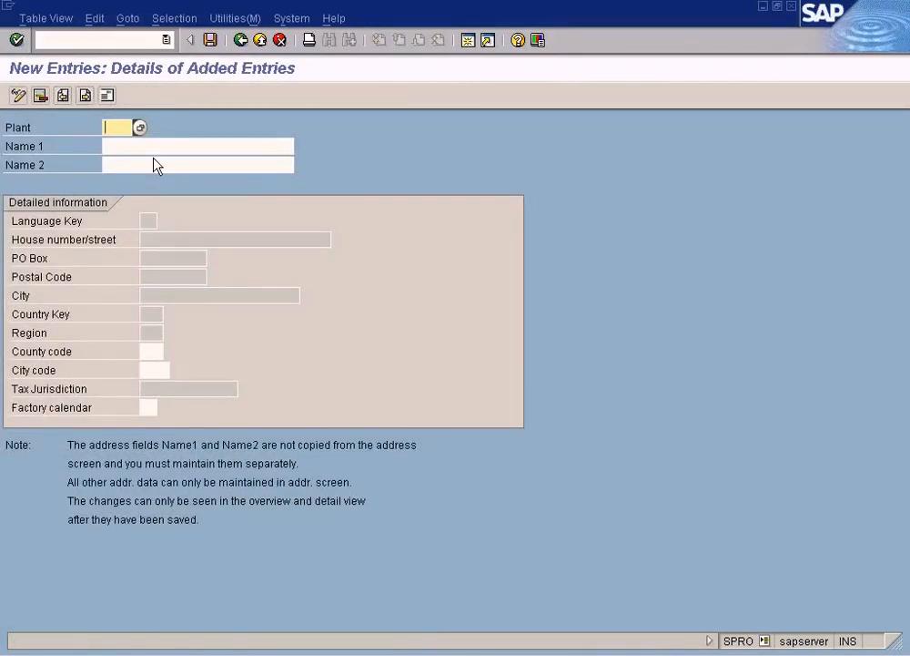
pyautogui.write('NY')
pyautogui.press('Tab')
pyautogui.write('New york ')
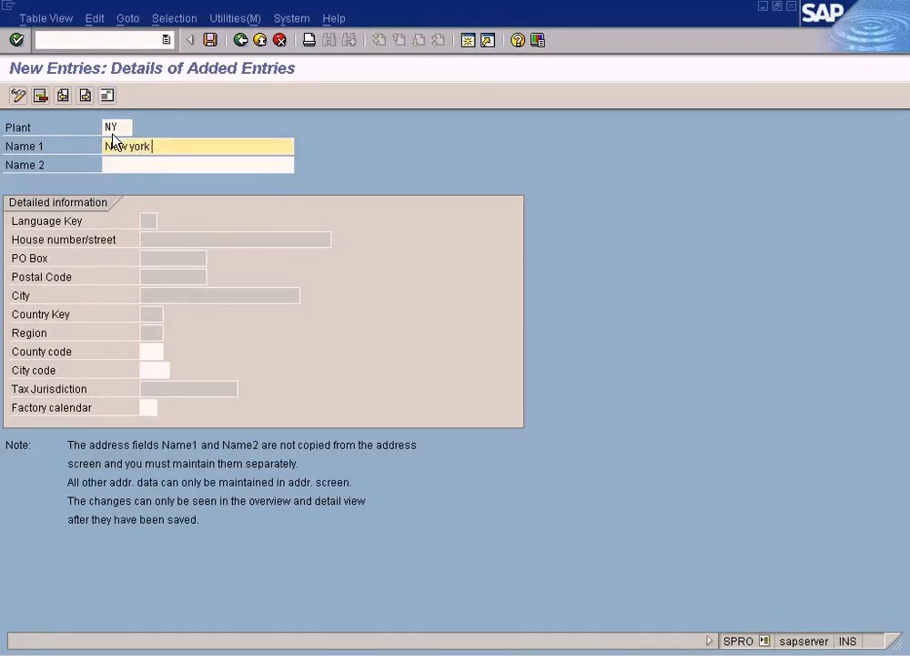
pyautogui.write('factory')
# Step: Assign the US standard factory calendar, US, to plant NY using the list of factory calendar keys
pyautogui.click(150, 409)
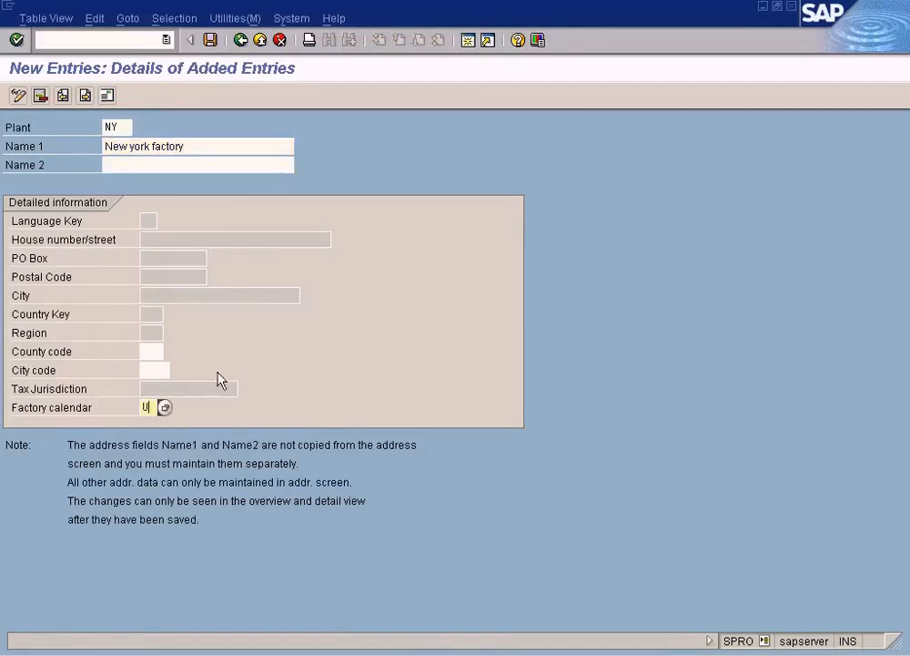
pyautogui.click(164, 407)
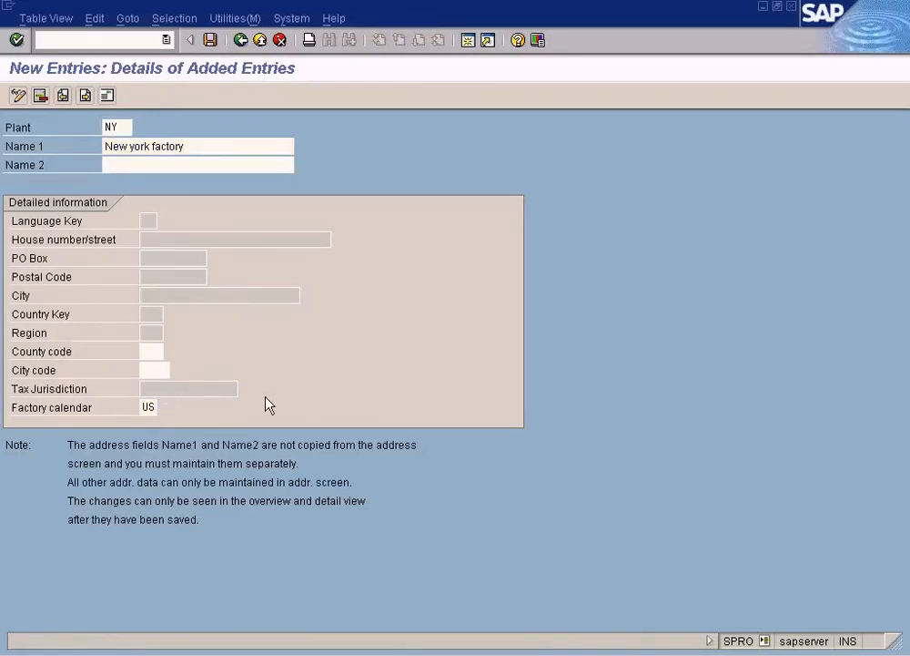
pyautogui.click(660, 579)
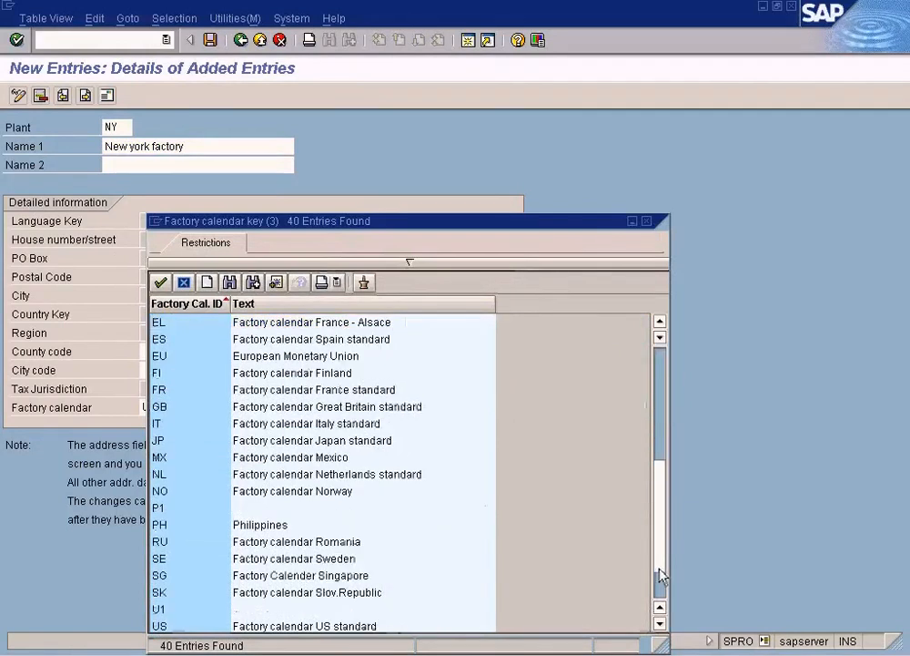
pyautogui.doubleClick(307, 626)
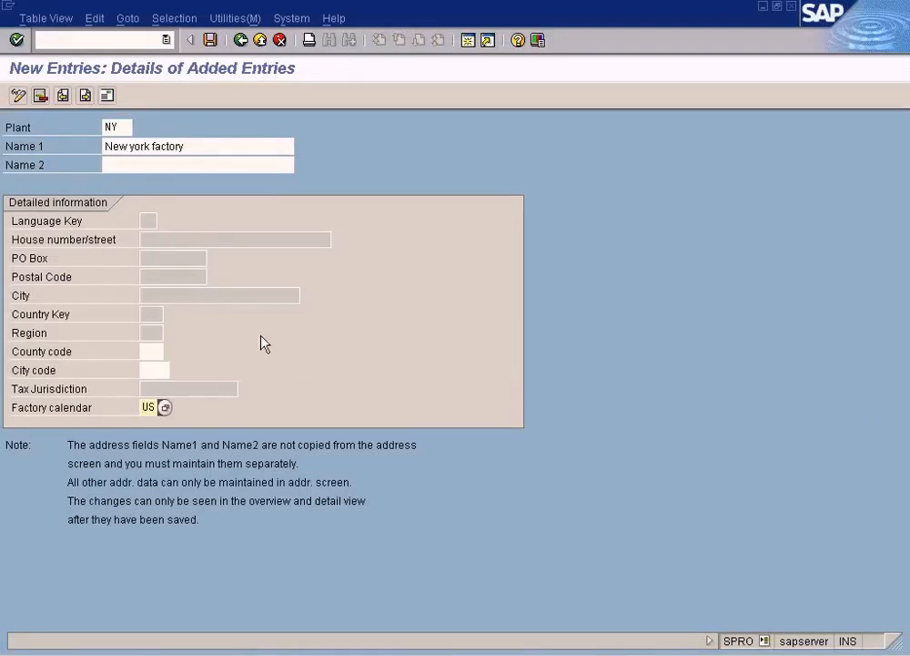
pyautogui.click(321, 645)
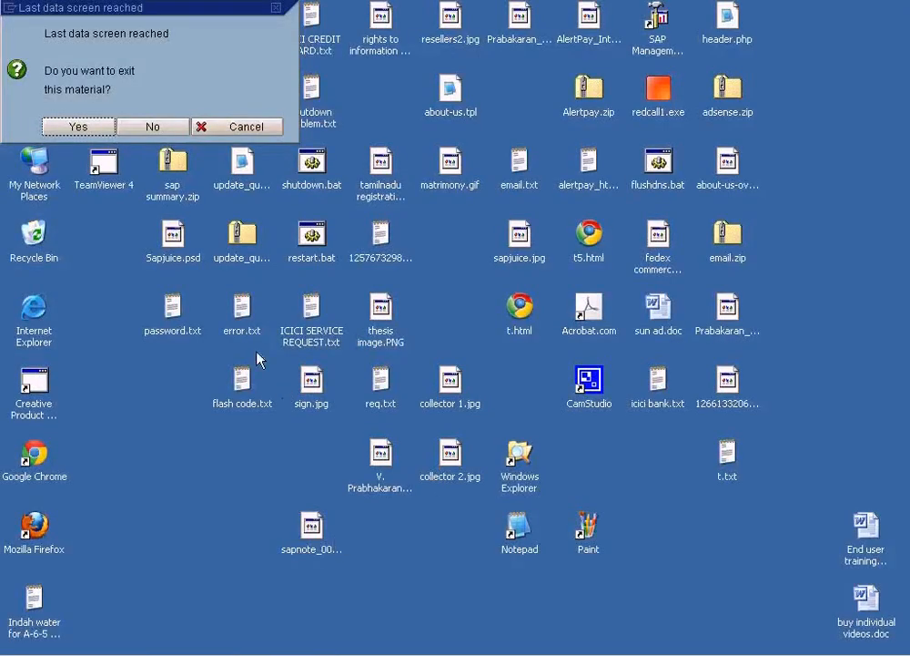
pyautogui.click(153, 127)
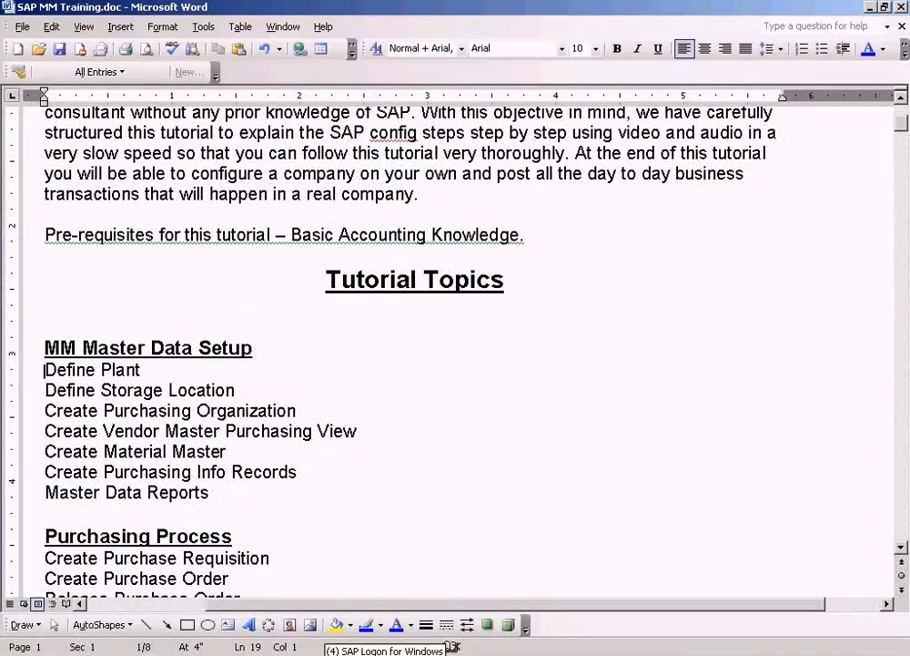
pyautogui.click(449, 646)
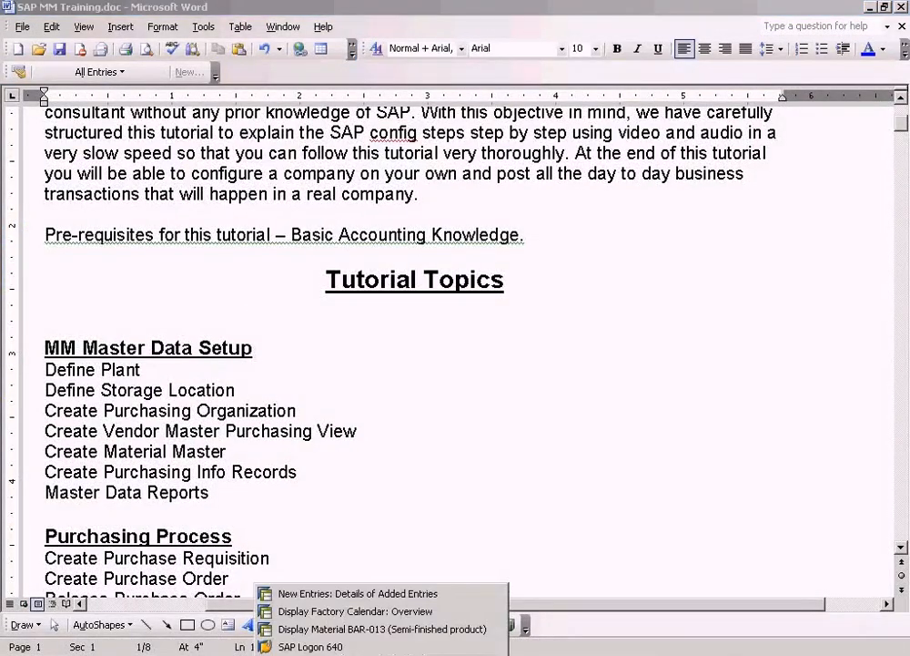
pyautogui.click(323, 599)
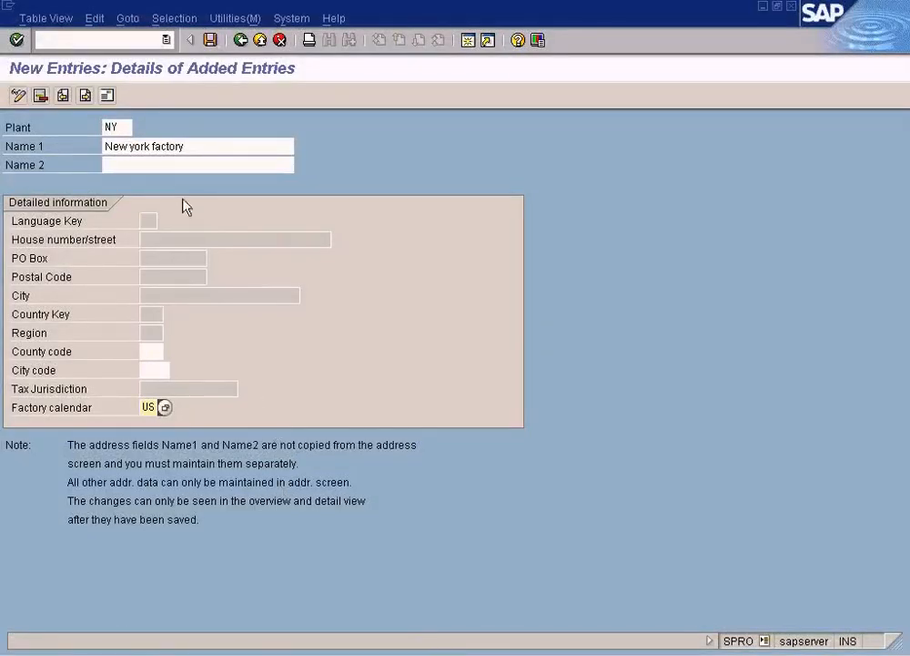
pyautogui.click(177, 165)
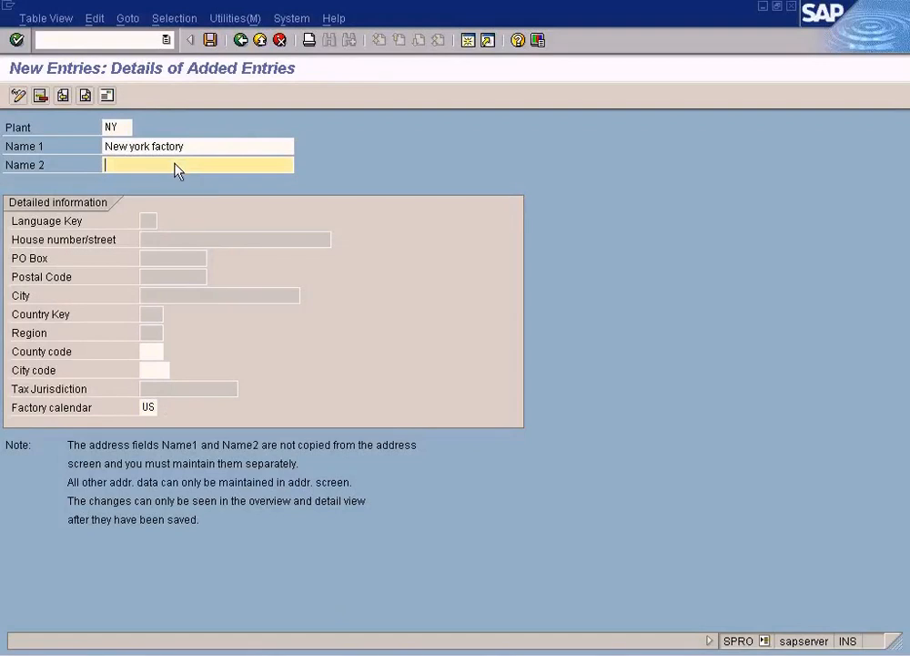
# Step: Switch to the factory calendar overview session and display the details of the US standard factory calendar
pyautogui.click(288, 646)
pyautogui.click(307, 613)
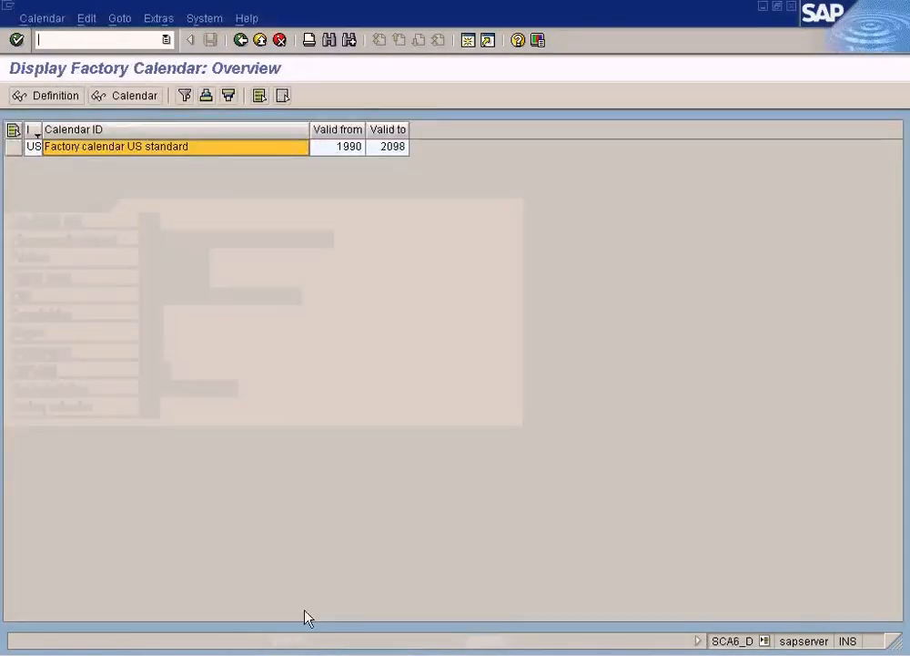
pyautogui.doubleClick(173, 153)
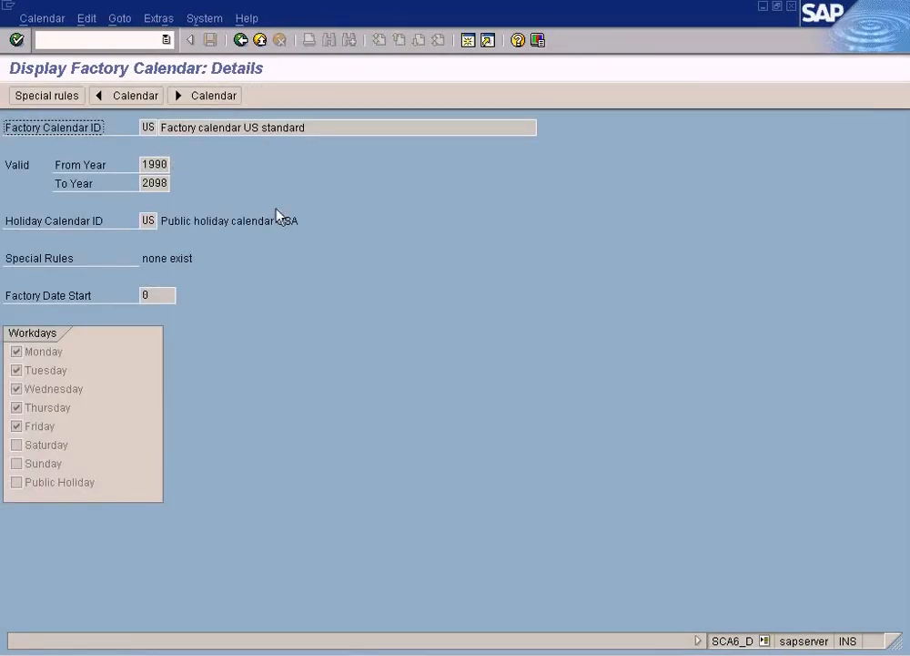
# Step: Examine the factory calendar's ID, its From Year and To Year validity, and the linked holiday calendar ID
pyautogui.click(149, 127)
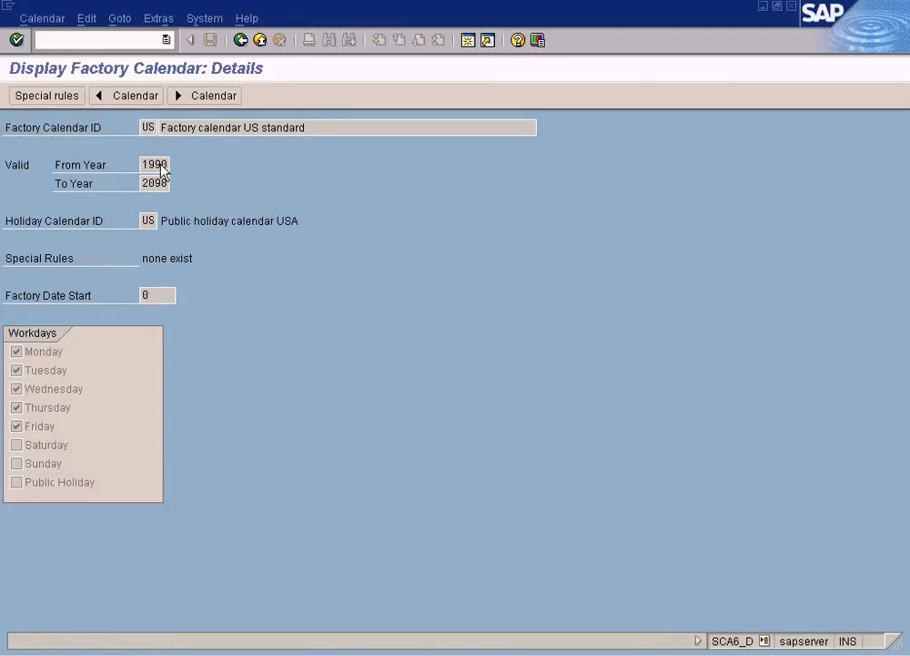
pyautogui.doubleClick(145, 167)
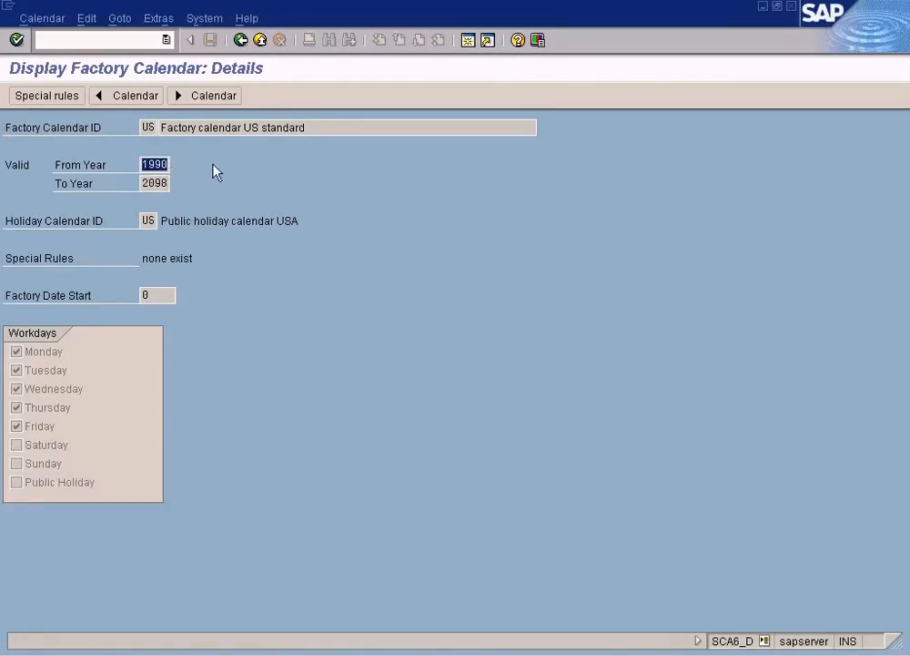
pyautogui.doubleClick(159, 185)
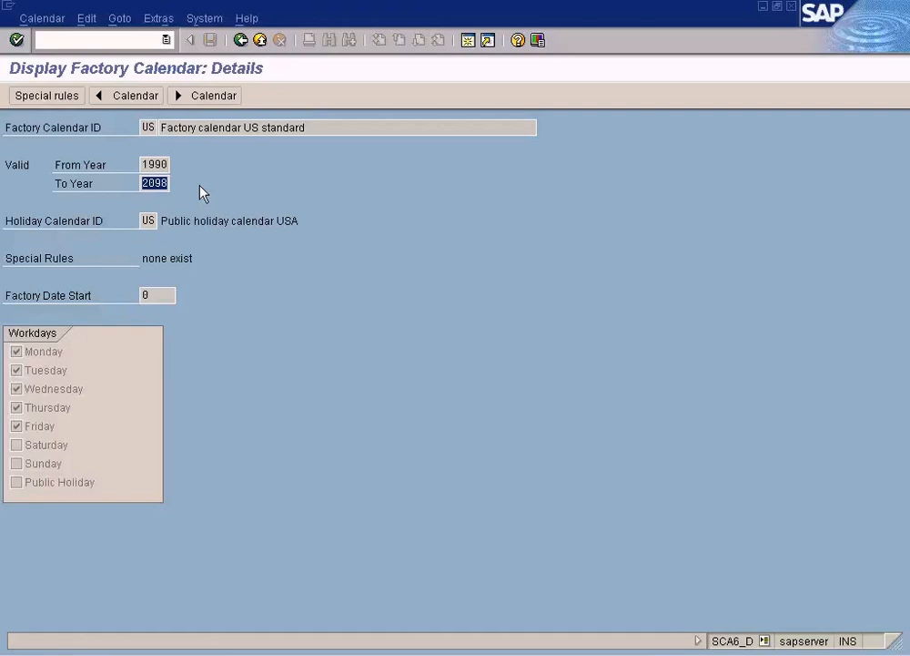
pyautogui.click(147, 223)
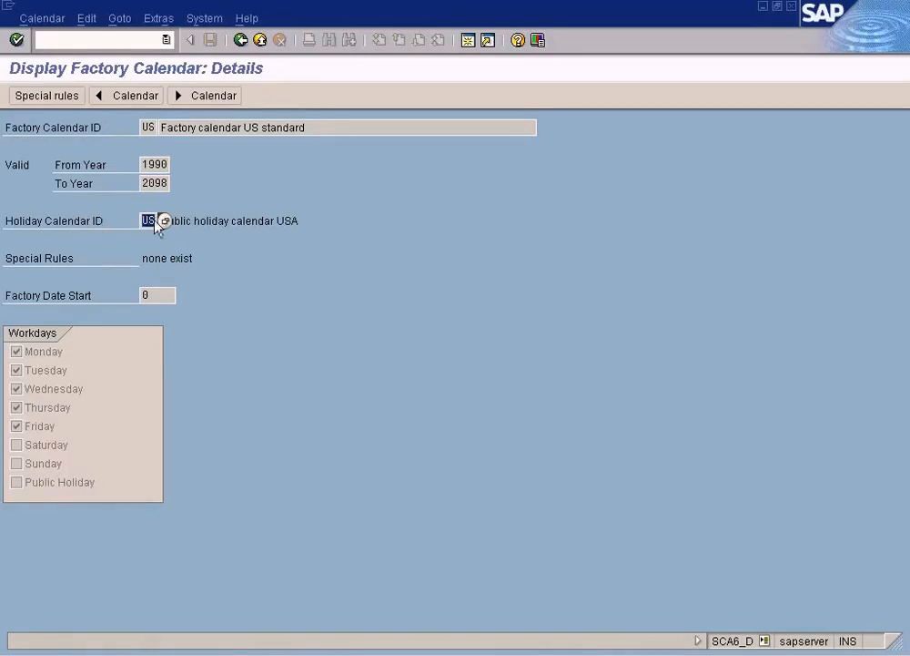
pyautogui.click(147, 128)
pyautogui.click(150, 223)
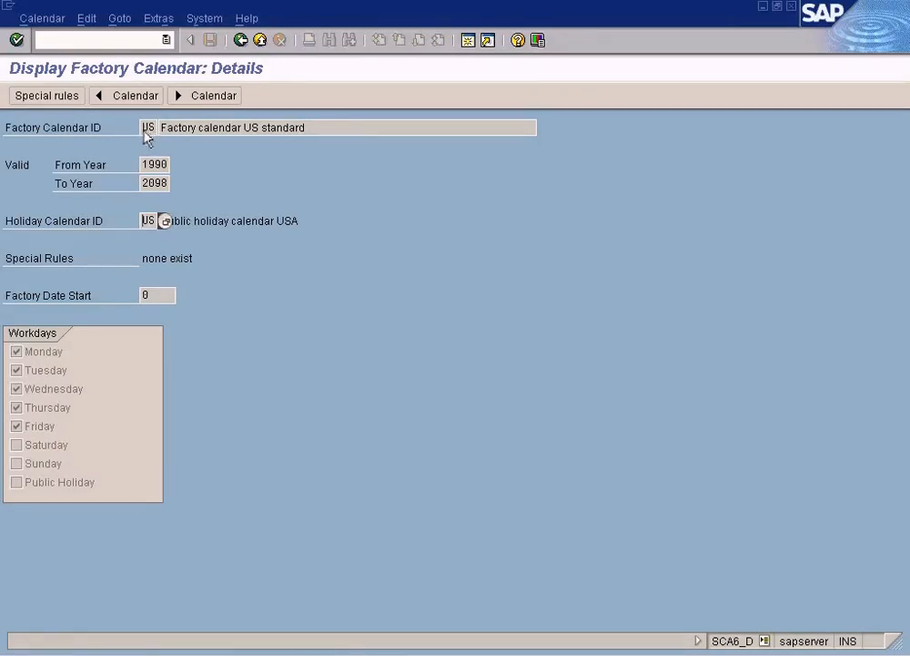
# Step: Examine the factory calendar's workday settings from Monday through Public Holiday, and check its factory and holiday calendar IDs again
pyautogui.click(38, 356)
pyautogui.click(35, 371)
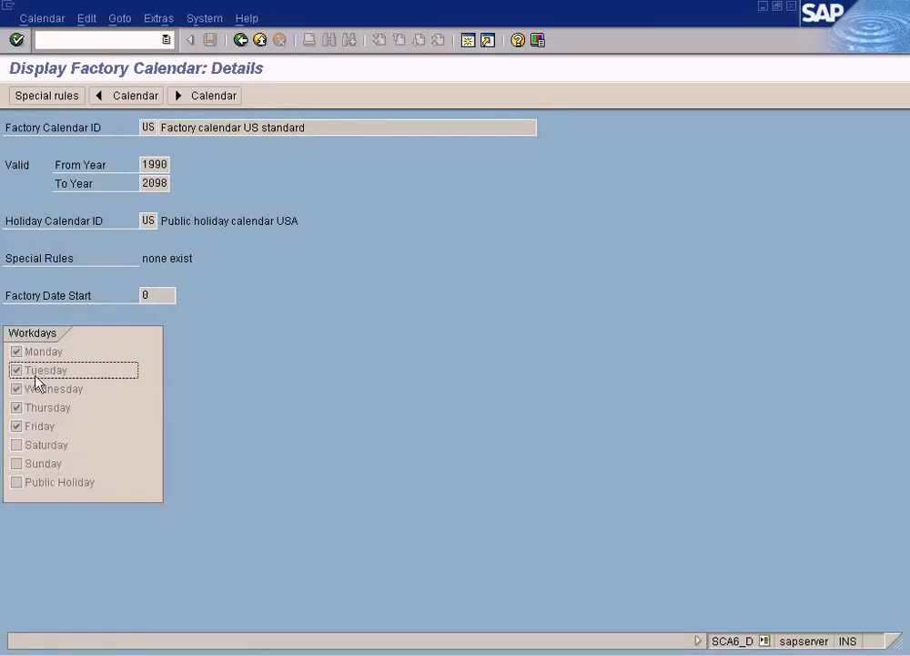
pyautogui.click(37, 389)
pyautogui.click(34, 407)
pyautogui.click(35, 426)
pyautogui.click(36, 446)
pyautogui.click(36, 462)
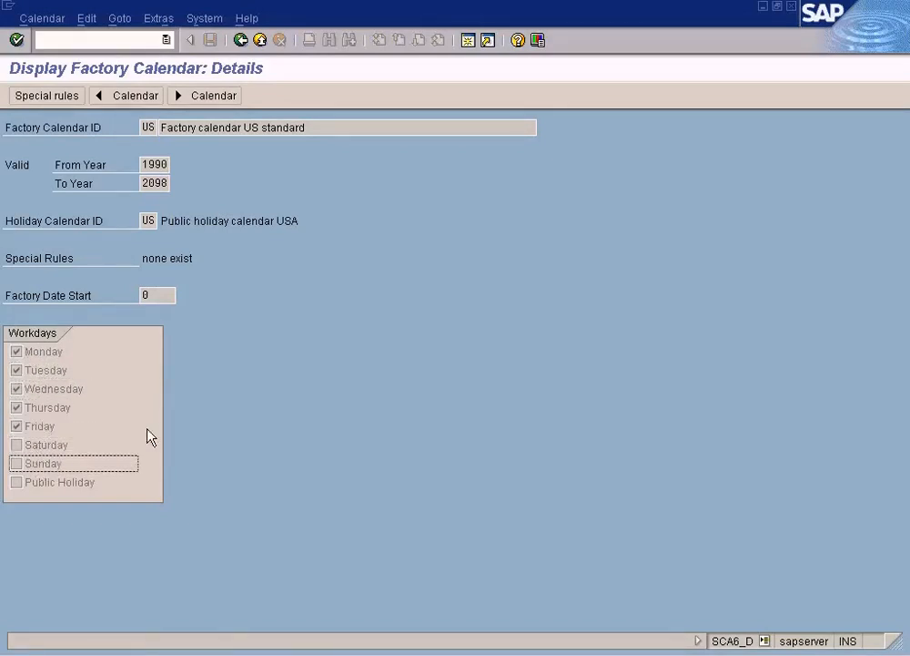
pyautogui.click(57, 446)
pyautogui.click(52, 460)
pyautogui.click(59, 484)
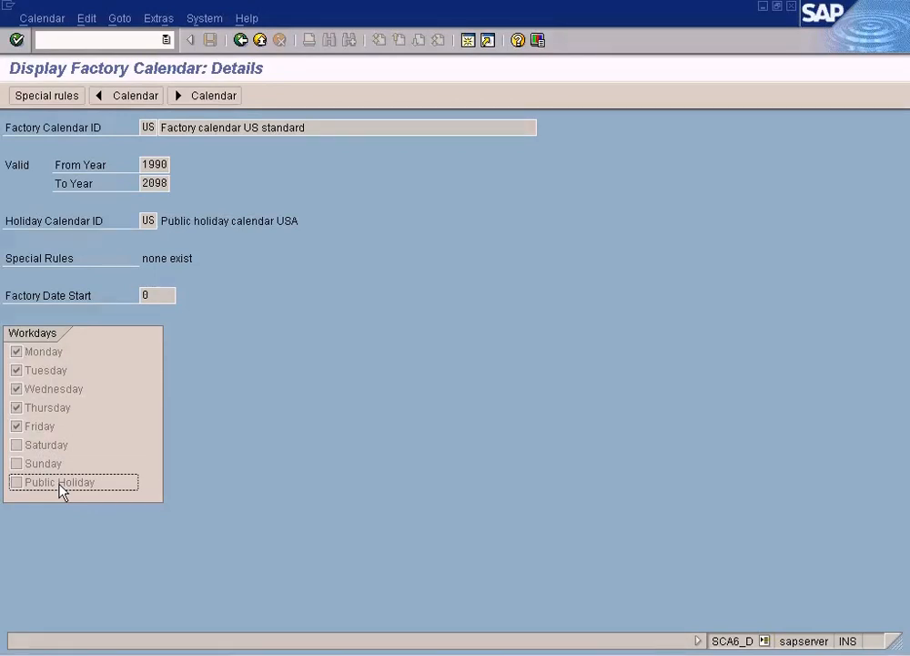
pyautogui.click(146, 127)
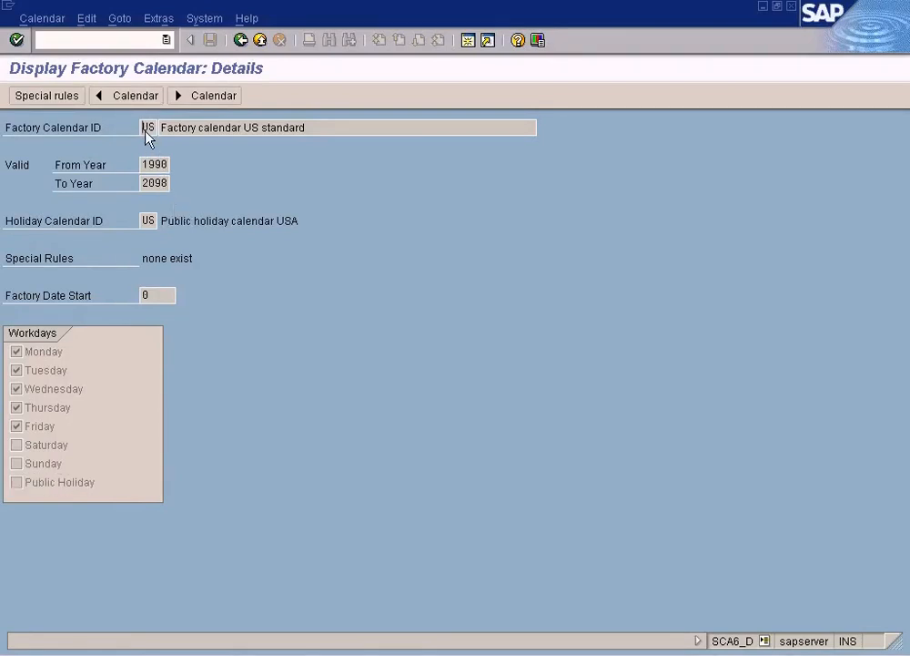
pyautogui.doubleClick(148, 221)
# Step: Return to the SAP Calendar main menu and display the details of the public holiday calendar USA from the holiday calendar list
pyautogui.click(244, 46)
pyautogui.click(243, 46)
pyautogui.click(16, 240)
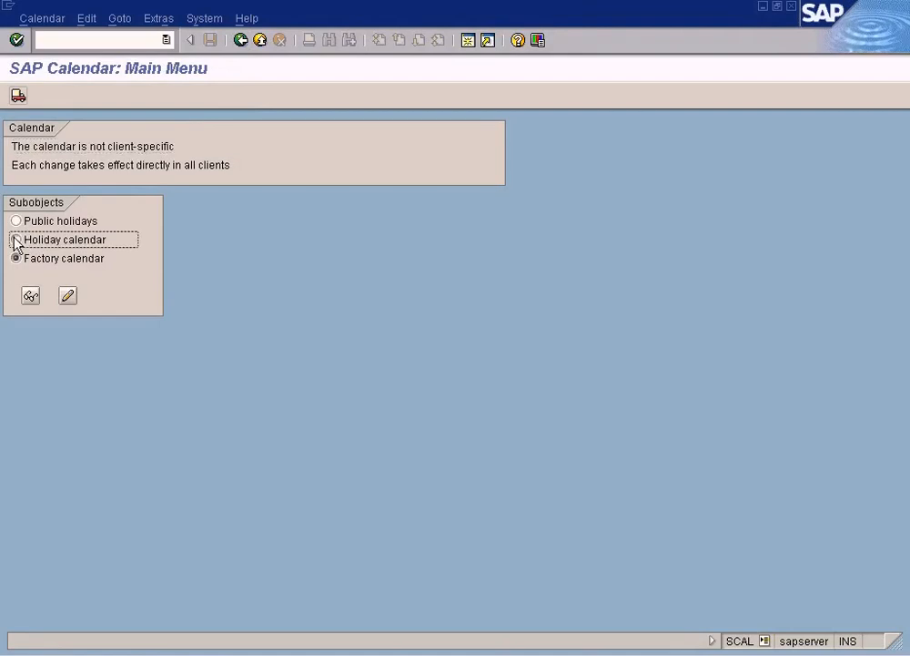
pyautogui.click(31, 296)
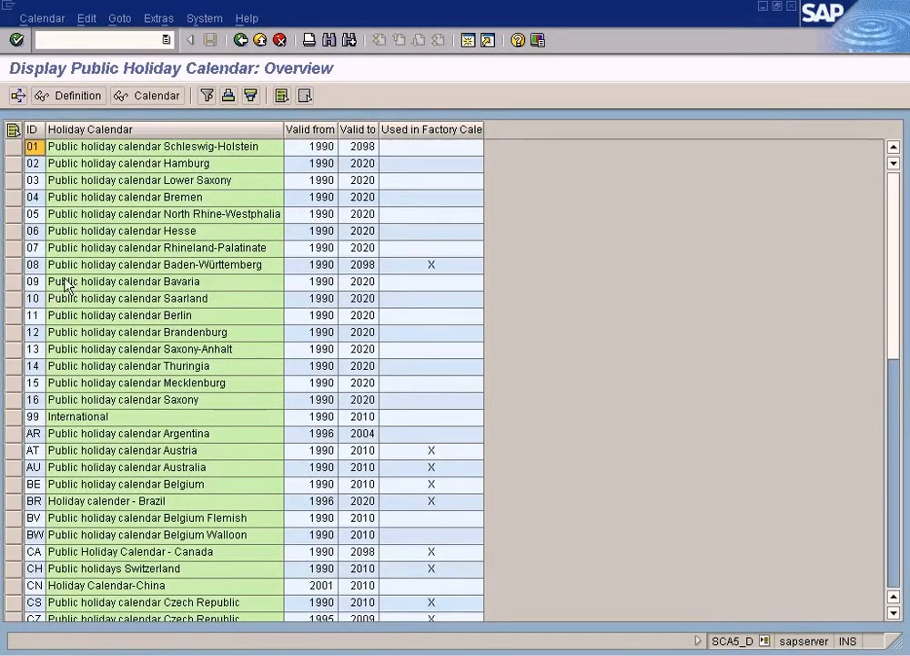
pyautogui.click(899, 558)
pyautogui.click(897, 563)
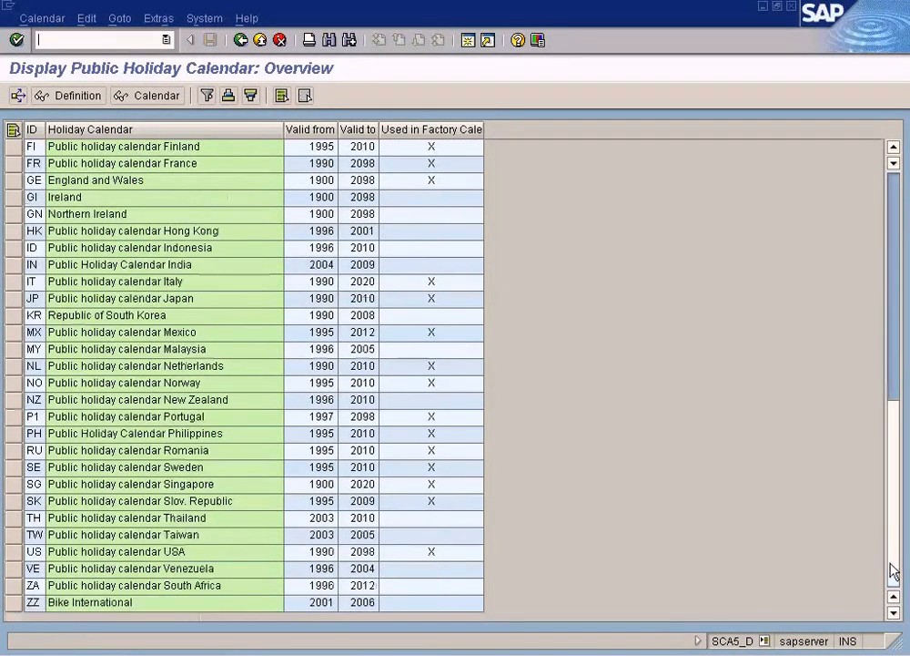
pyautogui.click(32, 552)
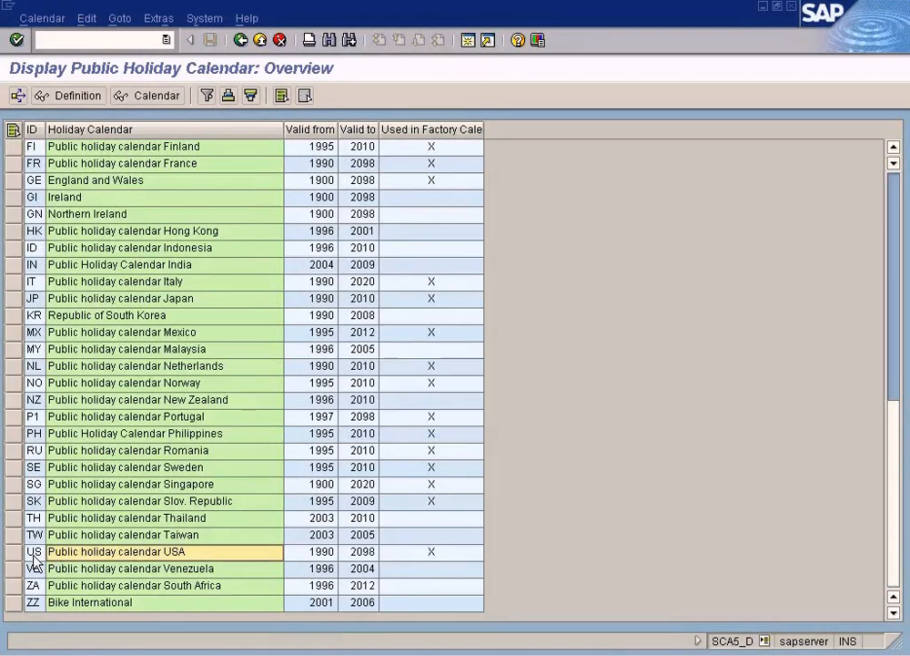
pyautogui.doubleClick(34, 555)
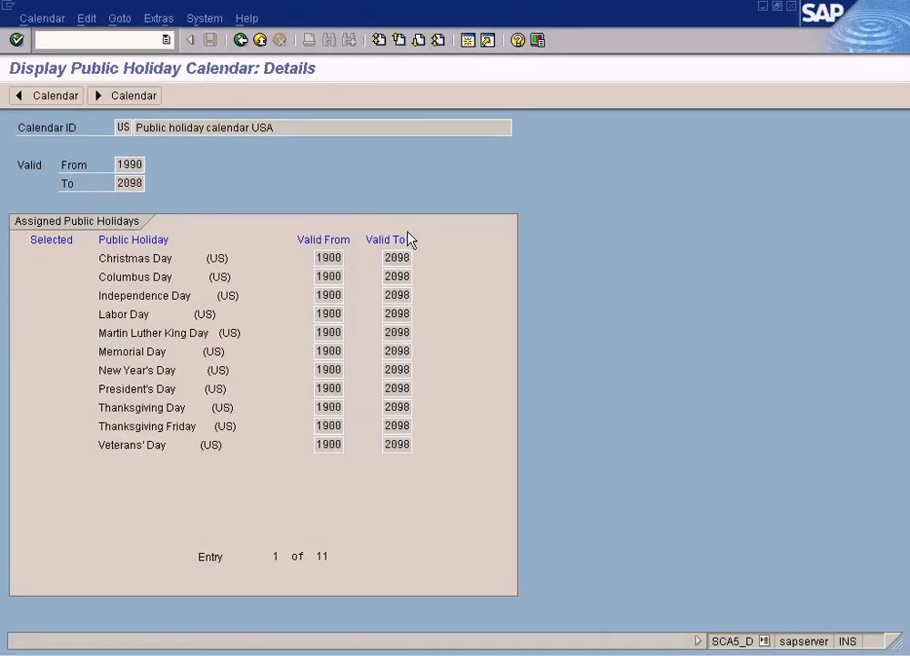
# Step: Try to open the Christmas Day entry of the USA holiday calendar and to move to the next and previous calendars
pyautogui.doubleClick(320, 264)
pyautogui.doubleClick(168, 260)
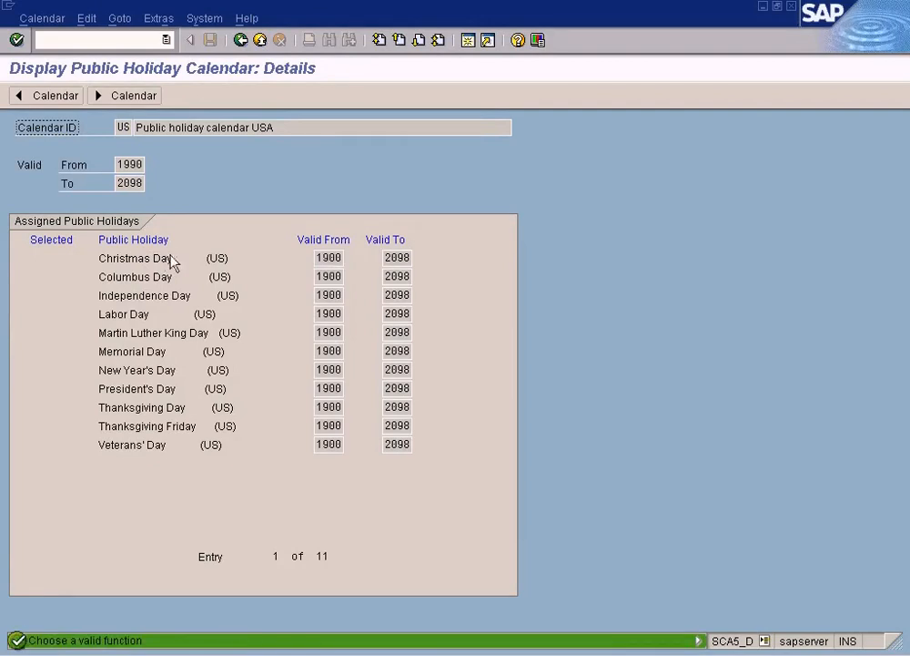
pyautogui.click(139, 95)
pyautogui.click(64, 100)
# Step: Examine the public holidays assigned to the USA calendar, including Christmas Day, Columbus Day, Independence Day and Labor Day
pyautogui.click(169, 295)
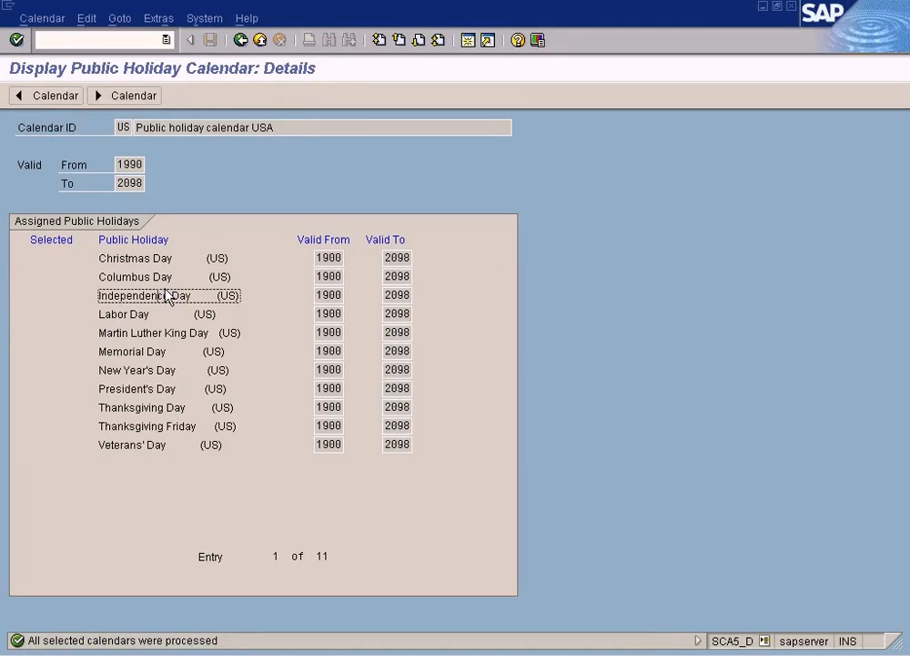
pyautogui.click(167, 263)
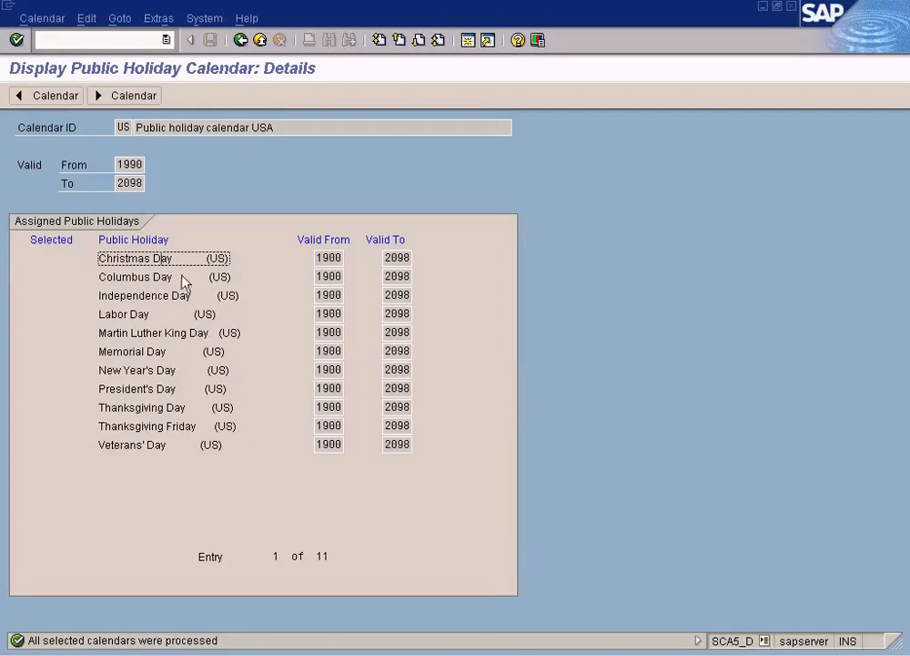
pyautogui.click(157, 276)
pyautogui.click(157, 263)
pyautogui.click(157, 274)
pyautogui.click(158, 292)
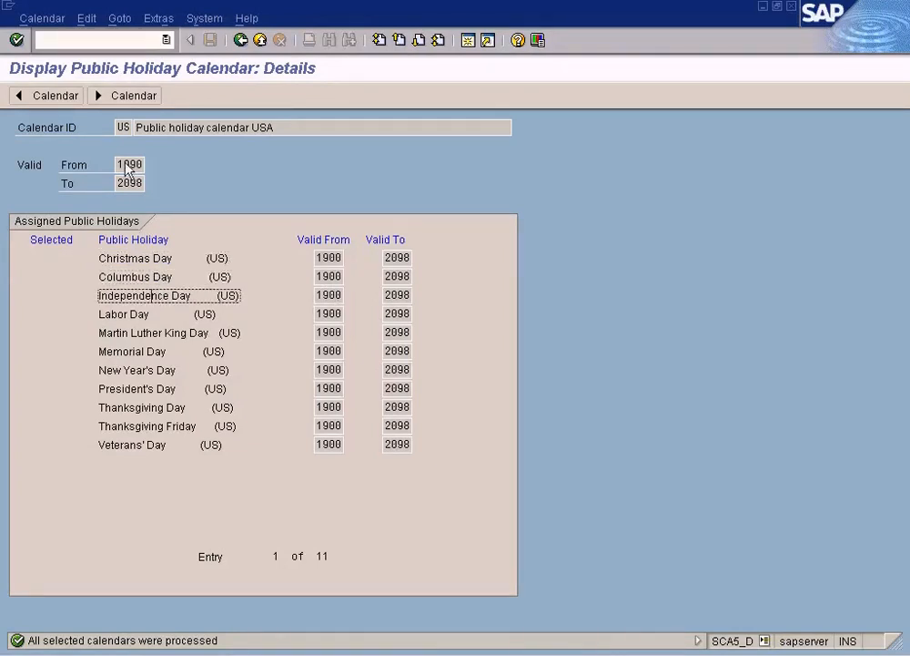
pyautogui.click(143, 315)
pyautogui.click(143, 259)
pyautogui.click(143, 278)
pyautogui.click(143, 297)
pyautogui.click(141, 353)
pyautogui.click(112, 426)
pyautogui.click(153, 303)
pyautogui.doubleClick(154, 304)
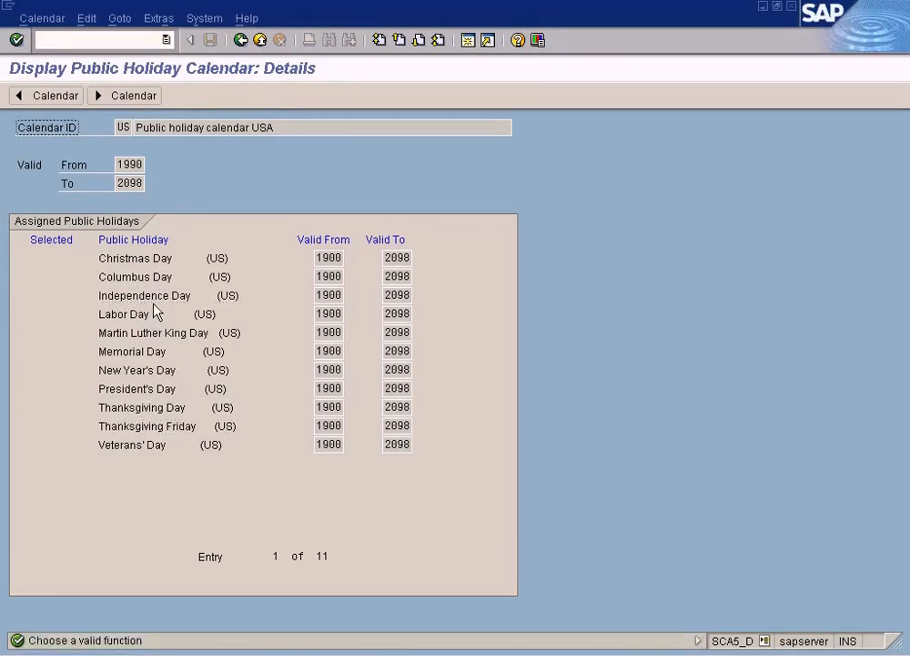
pyautogui.click(135, 299)
pyautogui.click(132, 280)
pyautogui.click(132, 298)
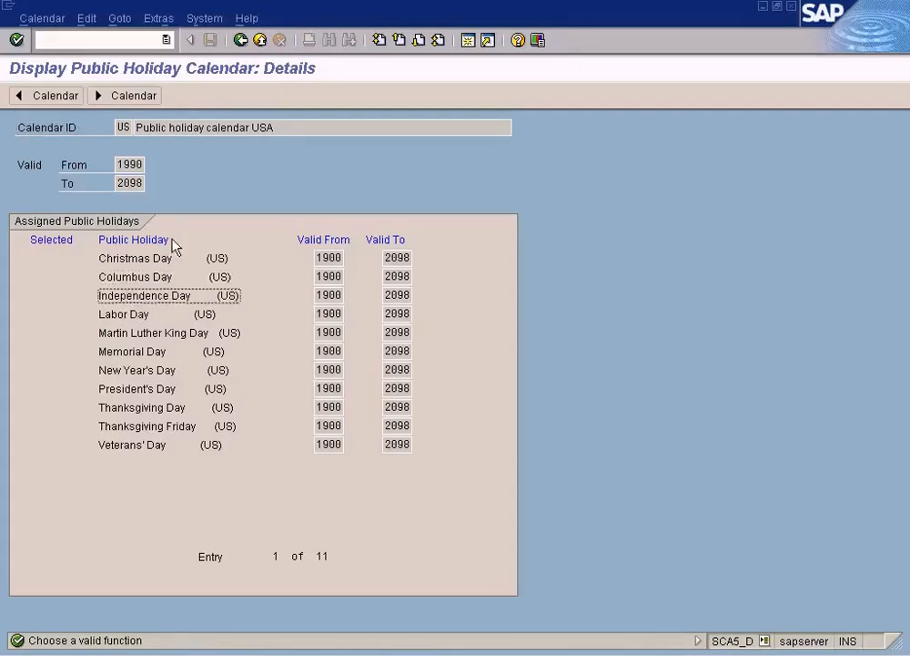
# Step: Return to the holiday calendar overview, reopen the USA calendar's details, and try to open one of its assigned holidays
pyautogui.click(243, 41)
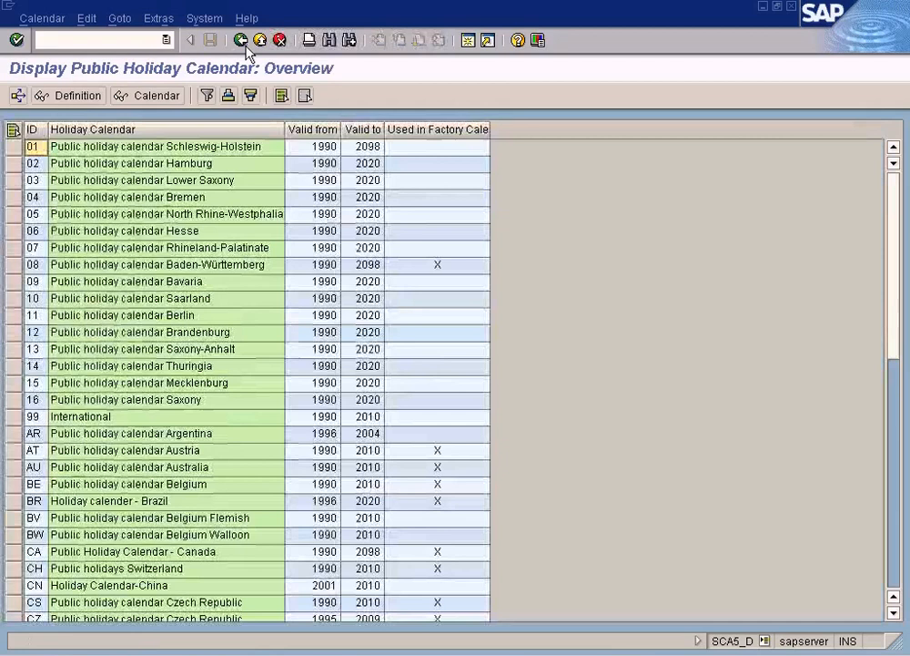
pyautogui.click(896, 544)
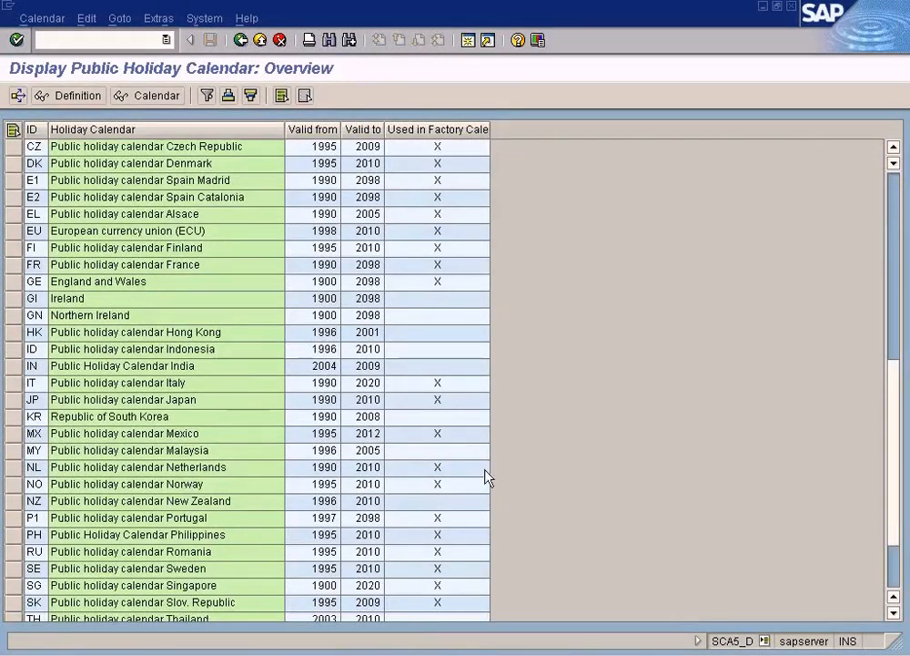
pyautogui.click(896, 571)
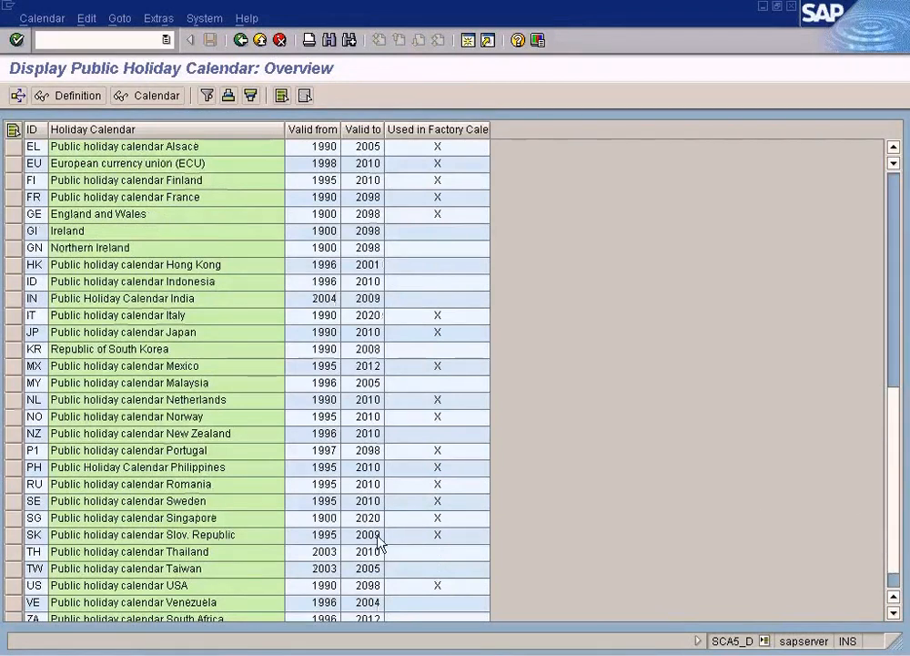
pyautogui.click(162, 587)
pyautogui.doubleClick(162, 587)
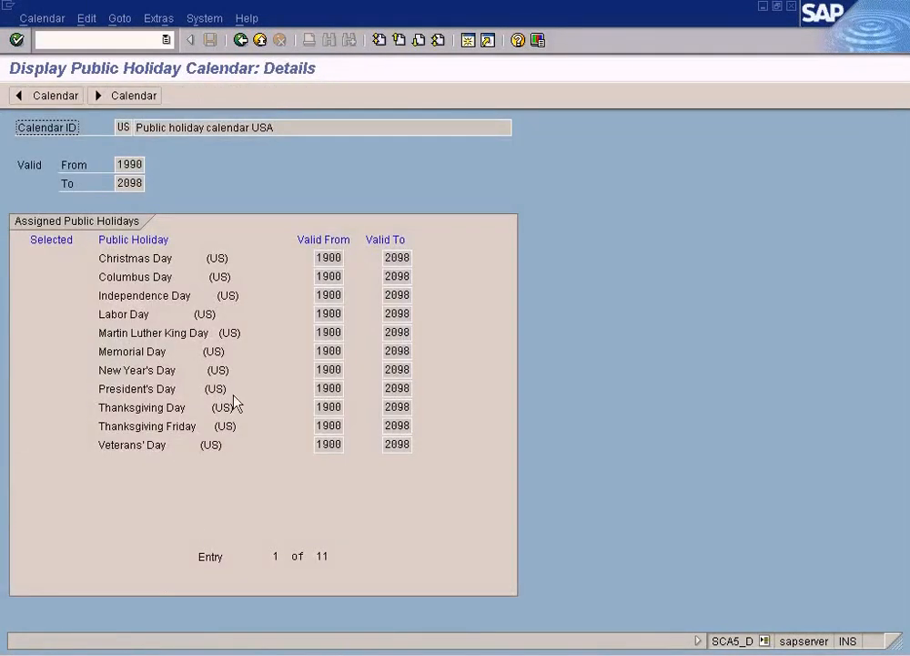
pyautogui.doubleClick(163, 344)
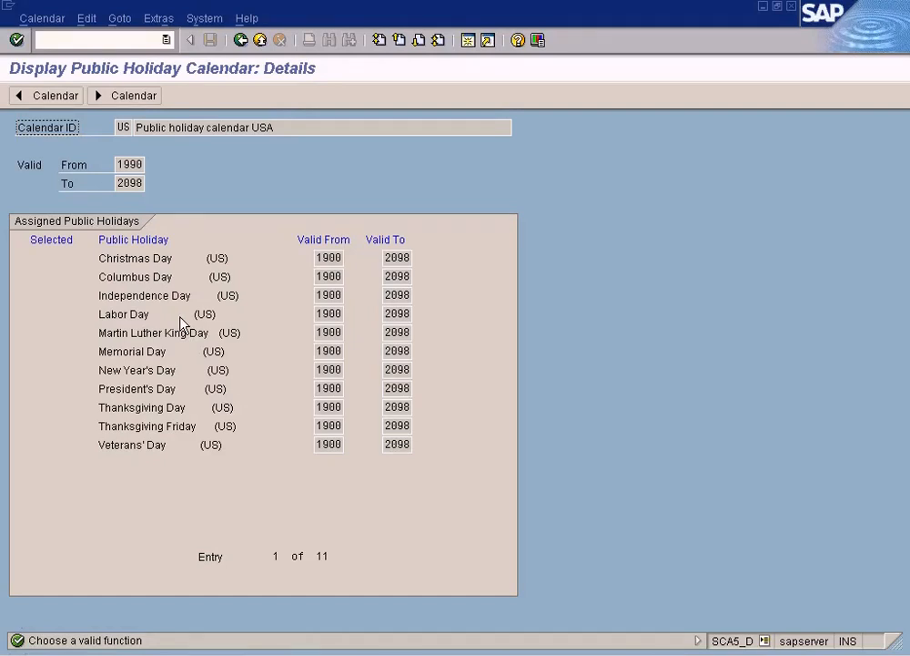
pyautogui.press('Return')
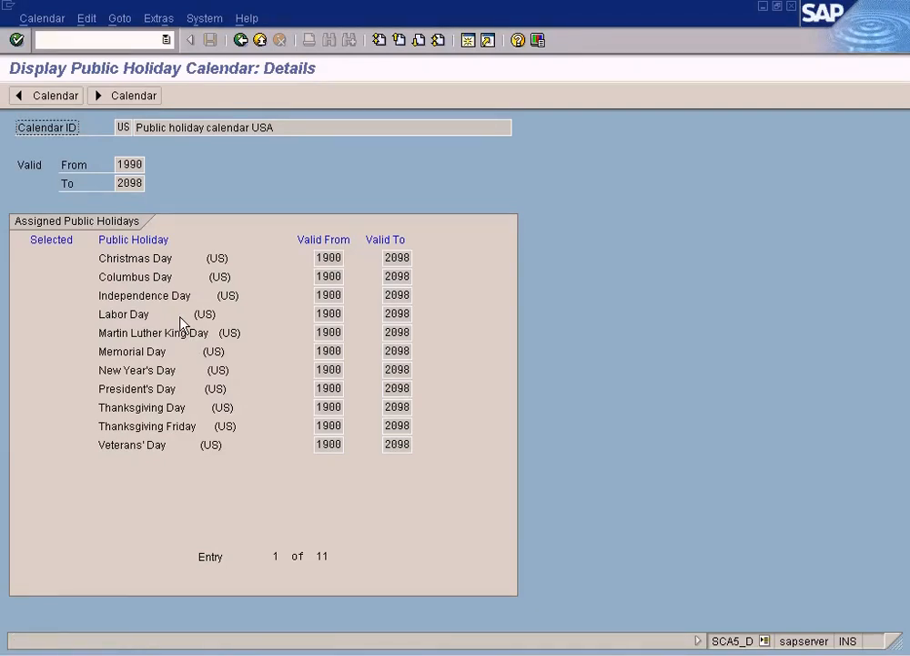
# Step: Return from the USA holiday calendar to the SAP Calendar main menu and display the public holidays overview
pyautogui.click(241, 41)
pyautogui.click(241, 41)
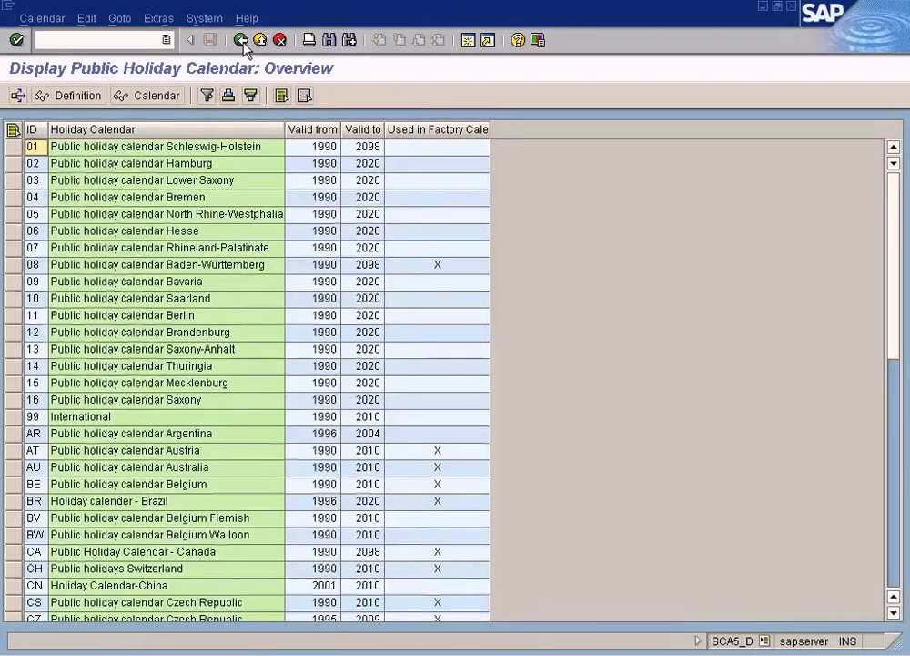
pyautogui.click(37, 221)
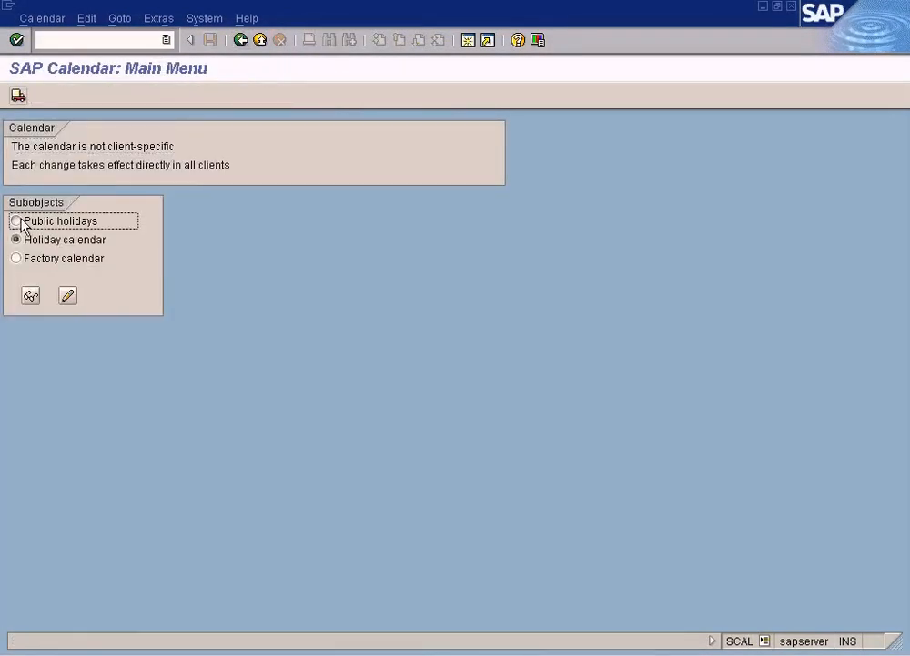
pyautogui.click(31, 296)
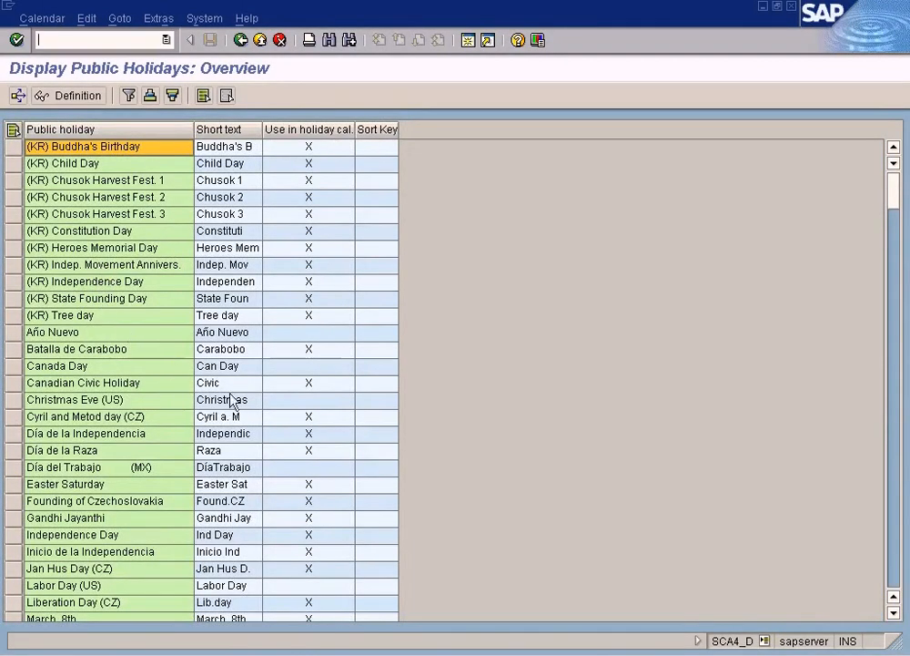
# Step: Display the definition of the Independence Day public holiday, widen its Definition column, and return to the public holidays overview
pyautogui.click(111, 537)
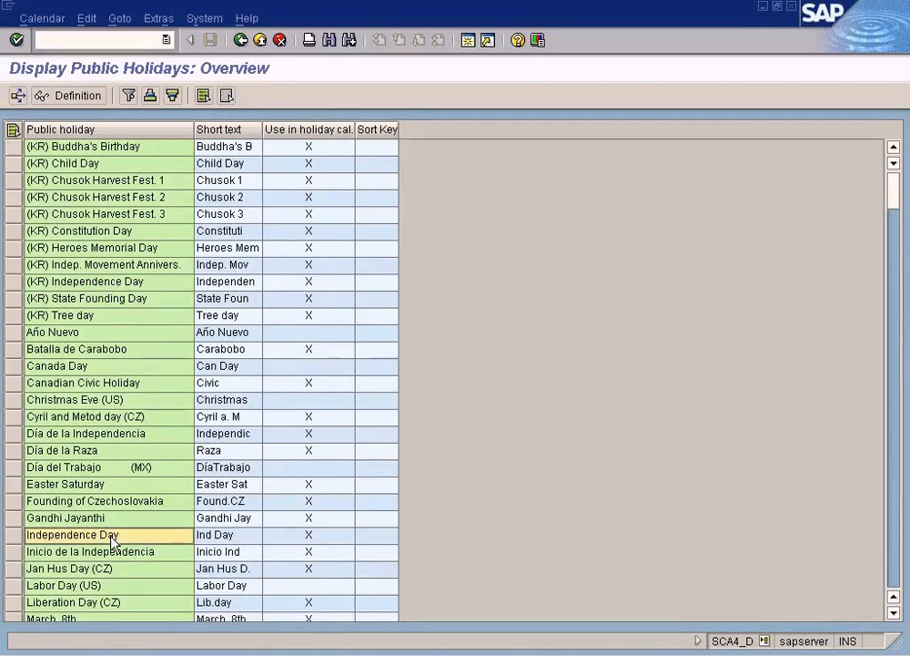
pyautogui.click(11, 544)
pyautogui.click(78, 96)
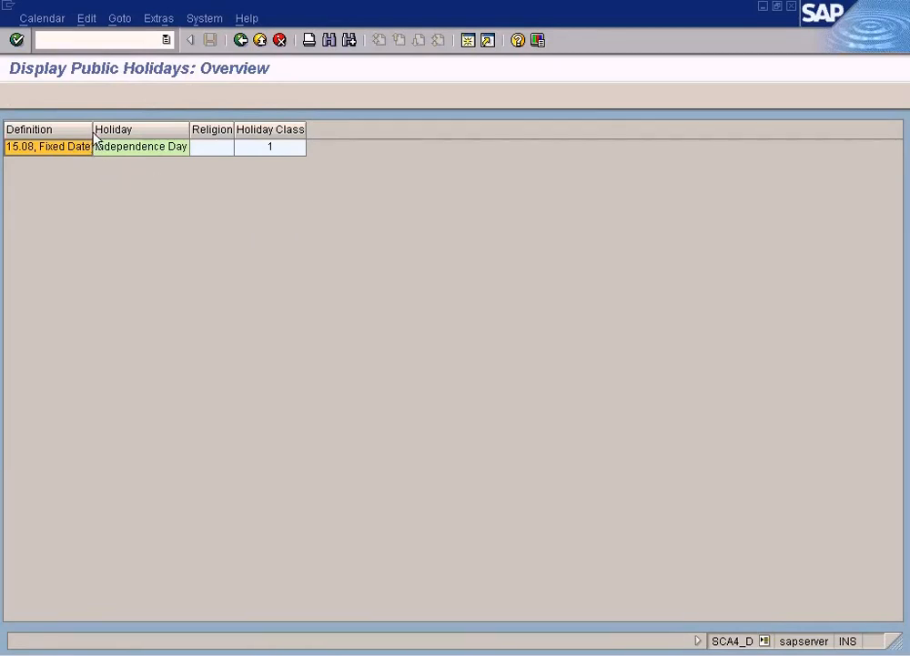
pyautogui.moveTo(94, 137); pyautogui.dragTo(145, 138)
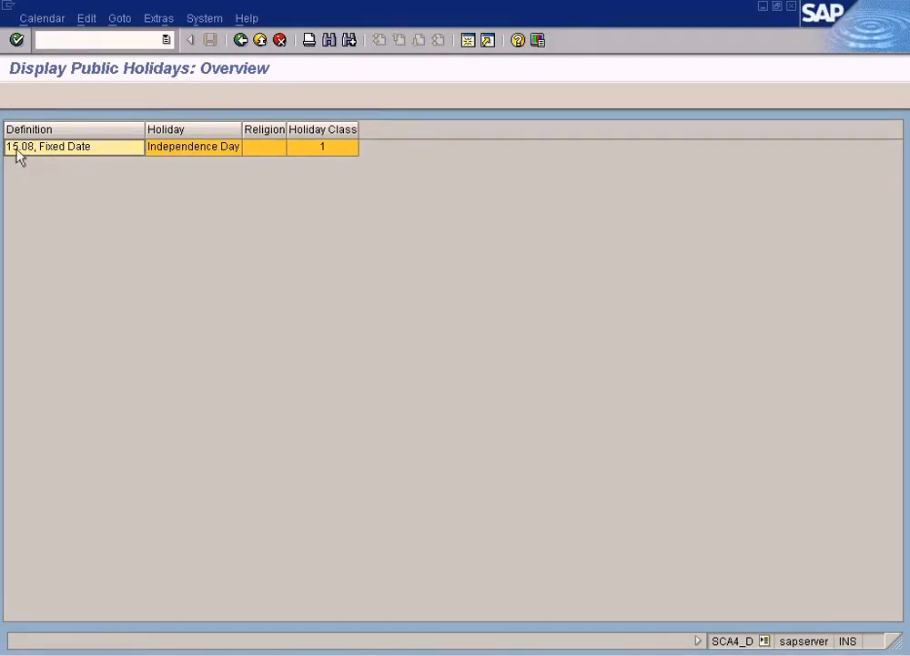
pyautogui.click(240, 40)
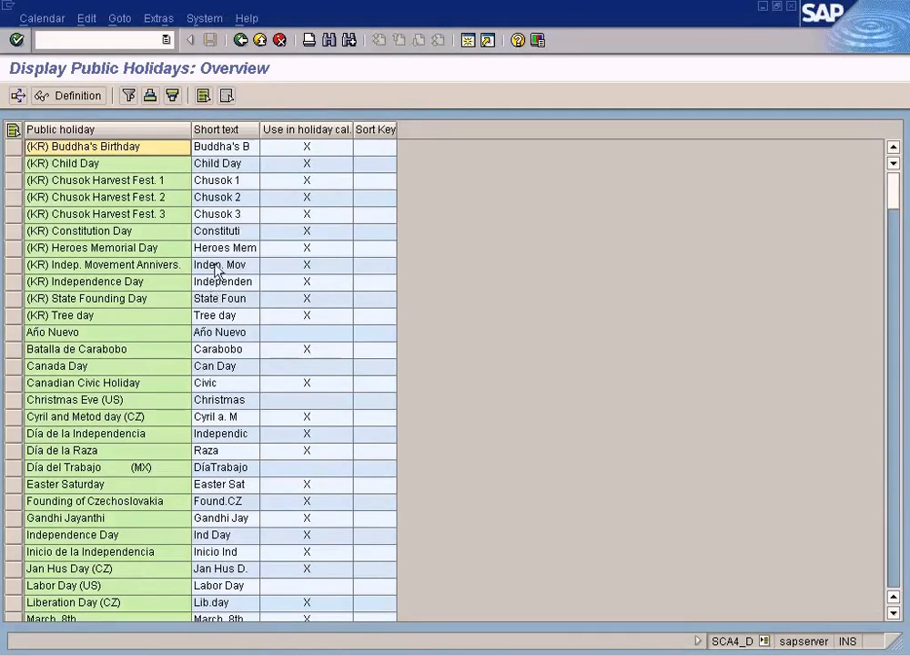
# Step: Display the definition of the Christmas Day public holiday from the list and return to the overview
pyautogui.click(899, 507)
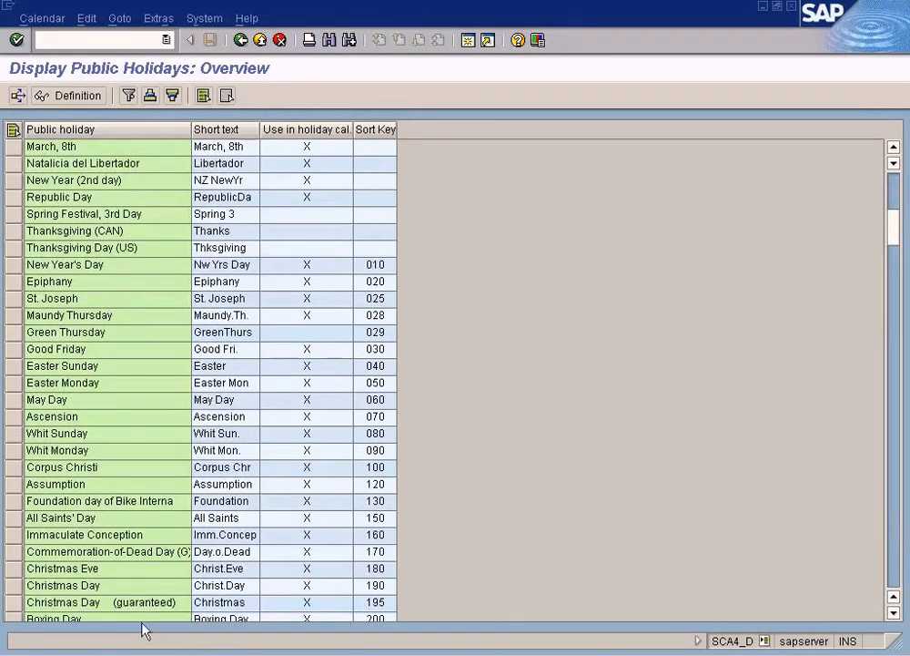
pyautogui.click(70, 588)
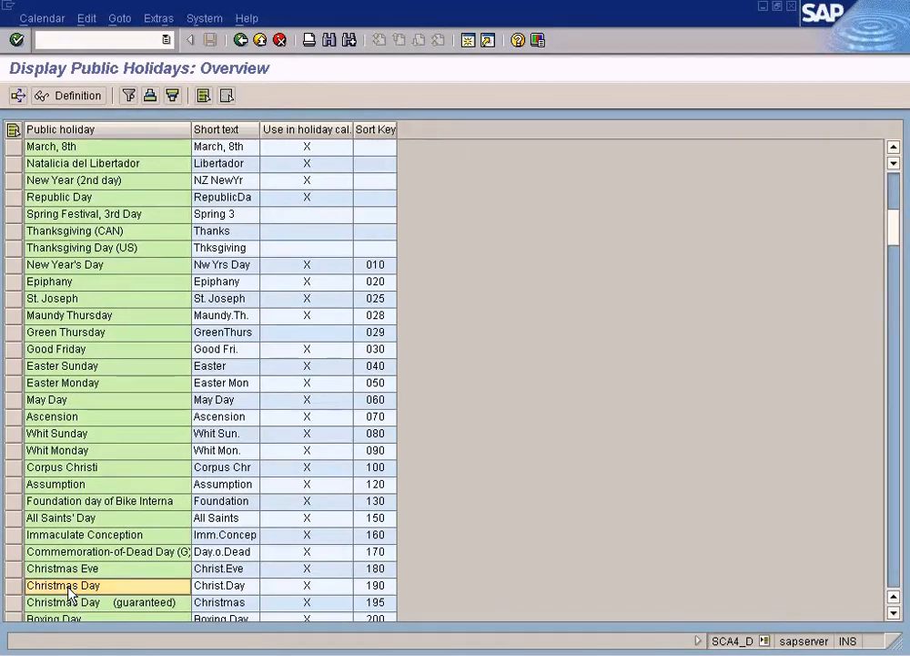
pyautogui.click(69, 98)
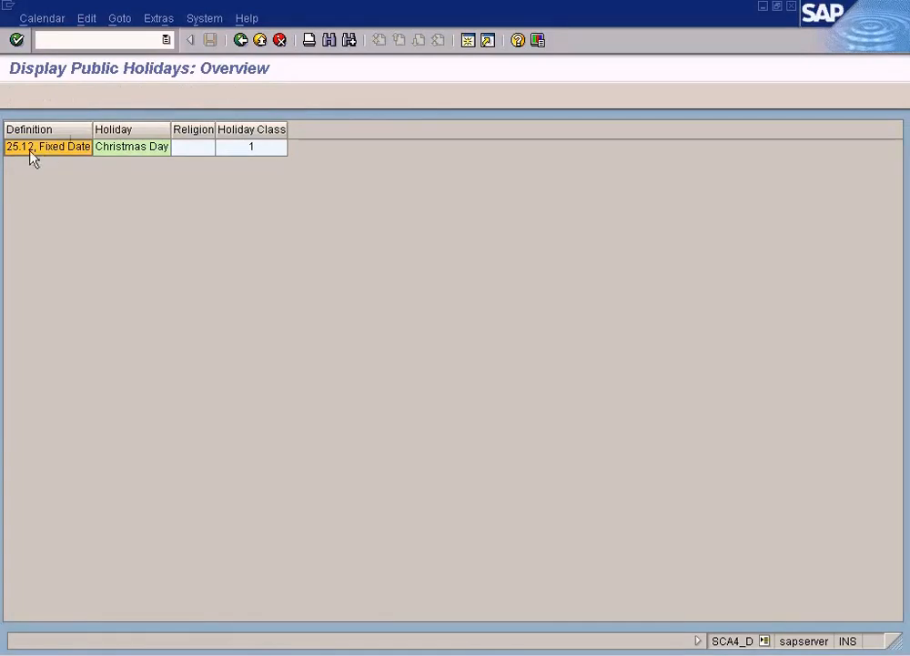
pyautogui.click(113, 157)
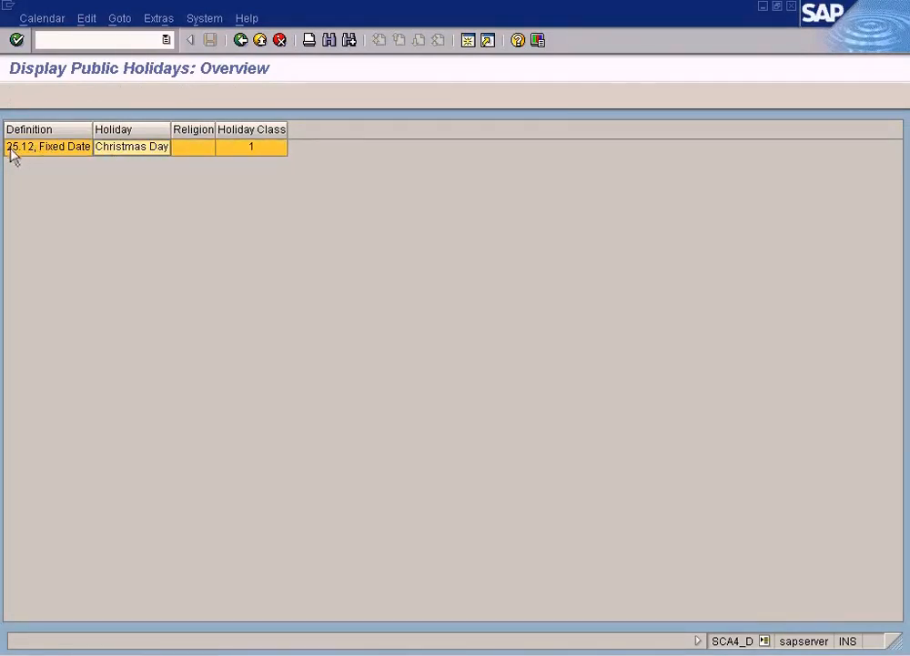
pyautogui.click(242, 42)
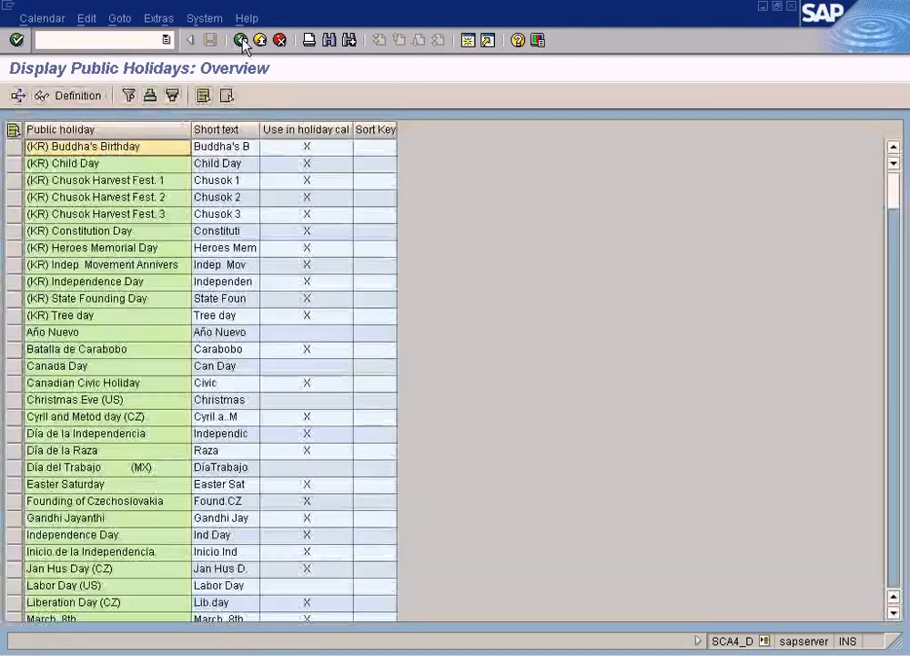
# Step: Reopen the public holidays in change mode from the calendar main menu and open the Independence Day entry for editing
pyautogui.click(242, 42)
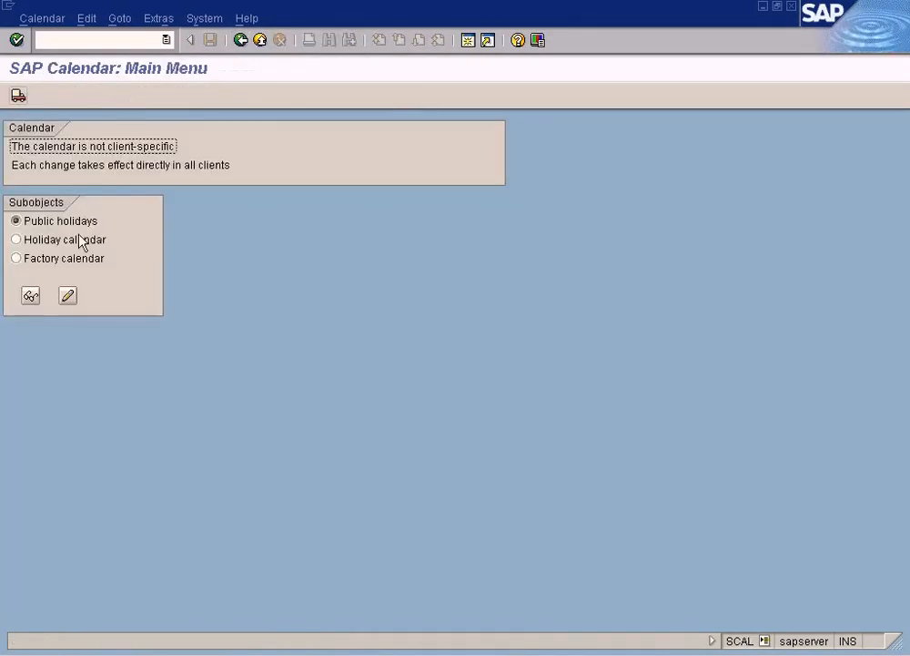
pyautogui.click(69, 297)
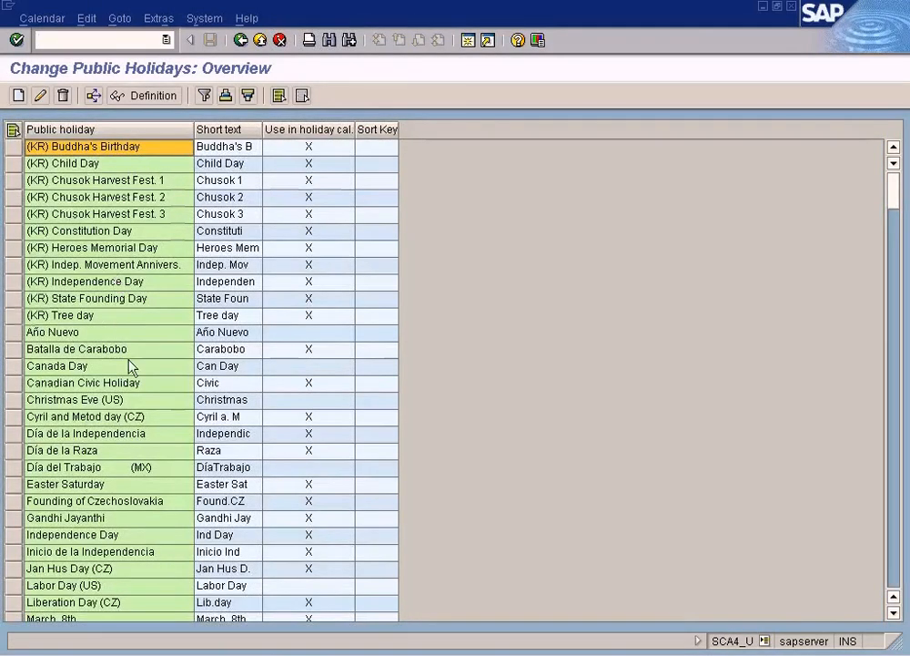
pyautogui.click(78, 537)
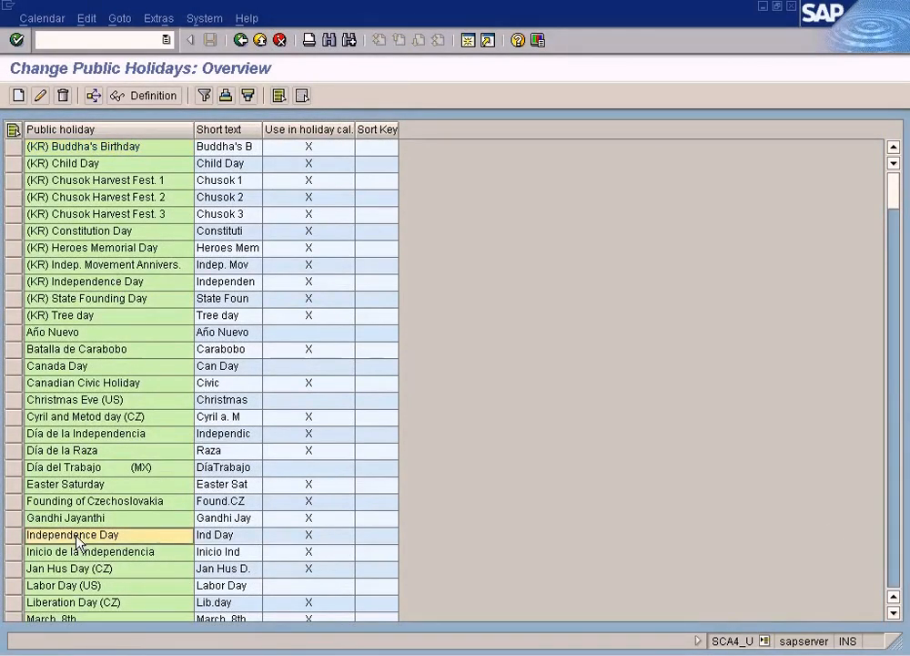
pyautogui.click(42, 96)
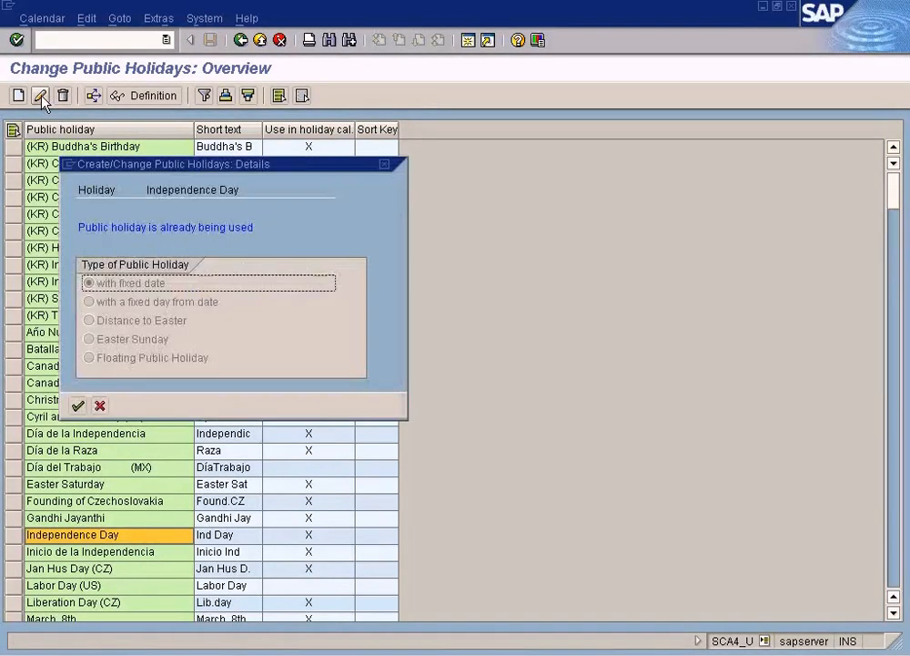
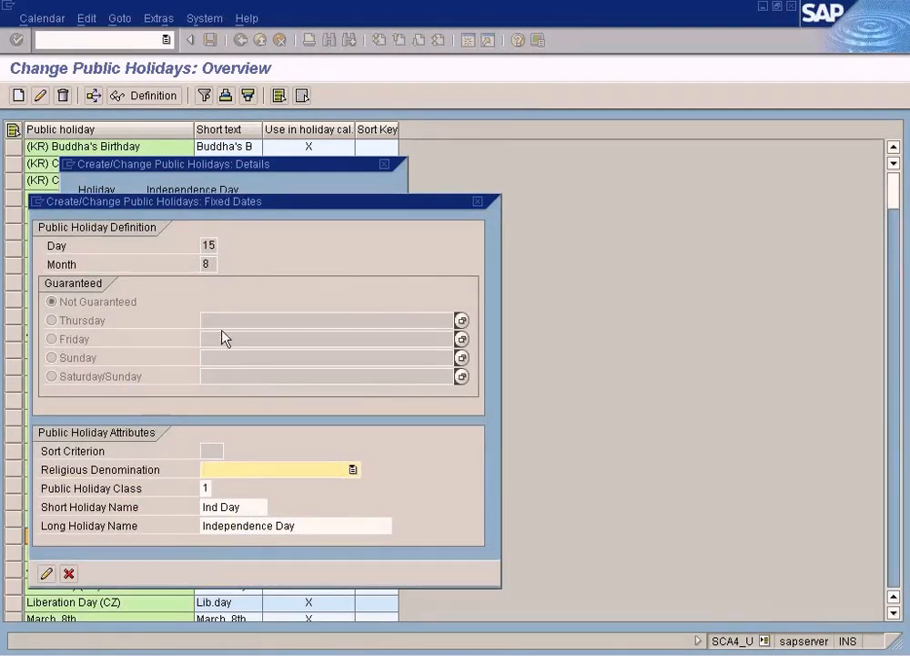
# Step: Acknowledge the transport note for Independence Day, reopen its fixed-date details, and check the available public holiday classes
pyautogui.click(47, 573)
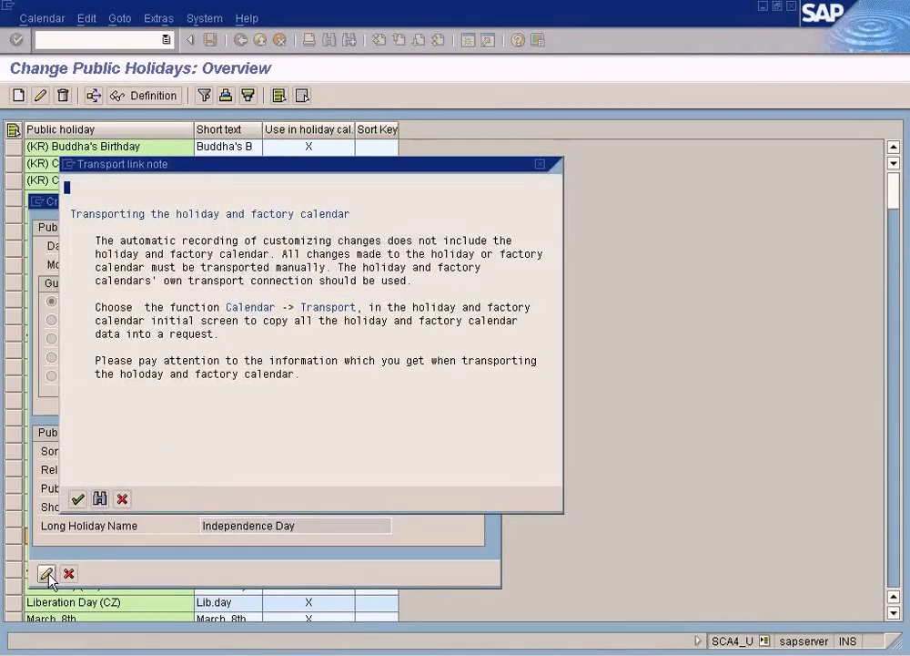
pyautogui.click(78, 499)
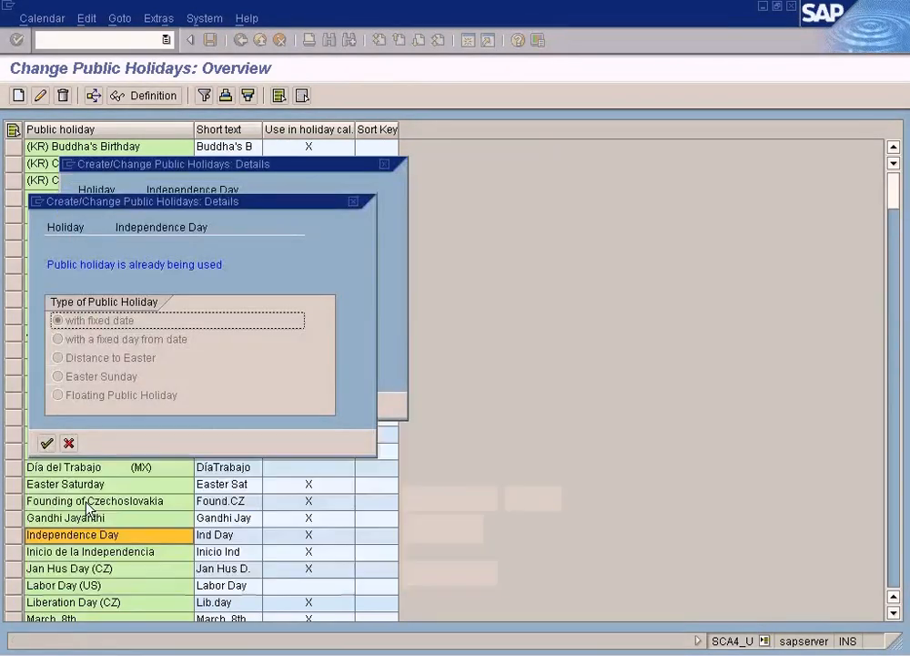
pyautogui.click(46, 443)
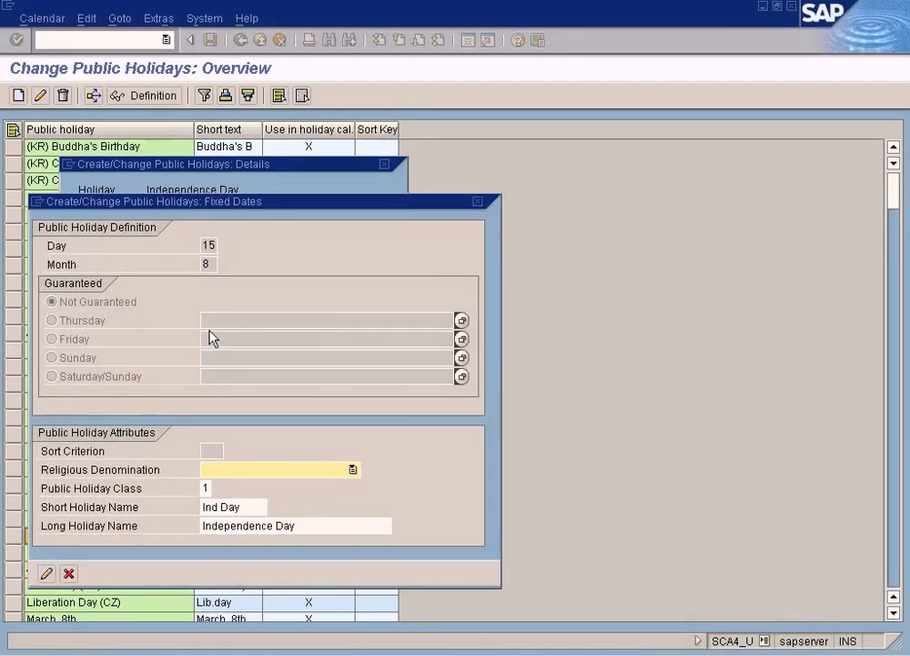
pyautogui.click(214, 488)
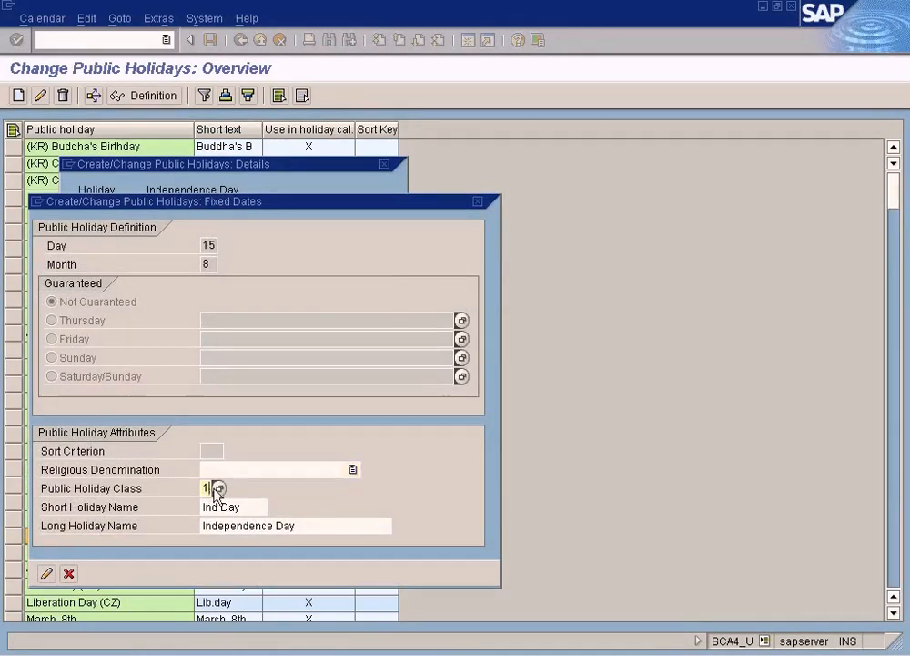
pyautogui.click(218, 489)
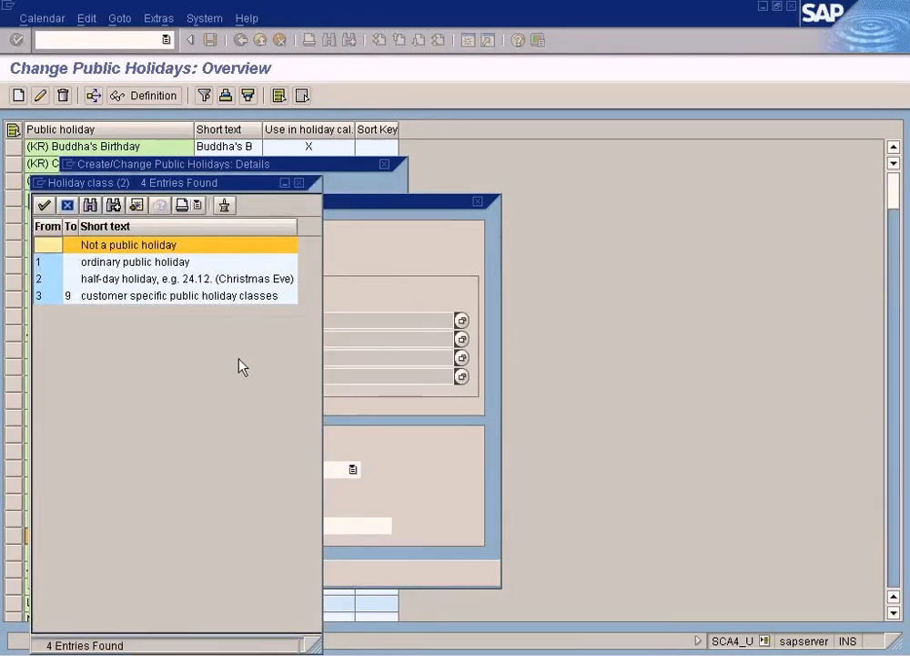
pyautogui.click(300, 183)
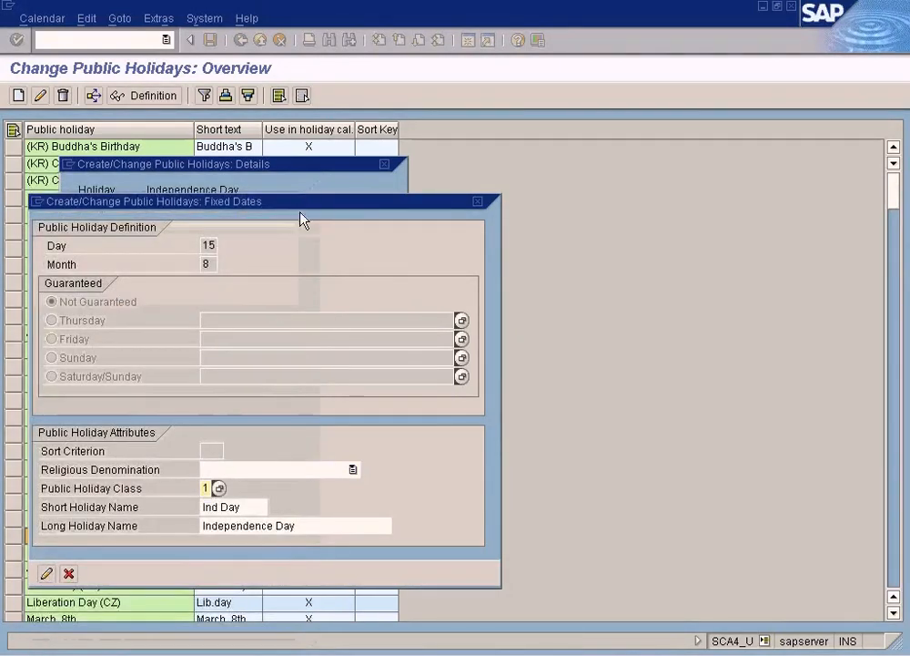
# Step: Try to edit the day and month of Independence Day, and cancel back to the public holidays overview
pyautogui.click(206, 248)
pyautogui.click(207, 265)
pyautogui.click(212, 250)
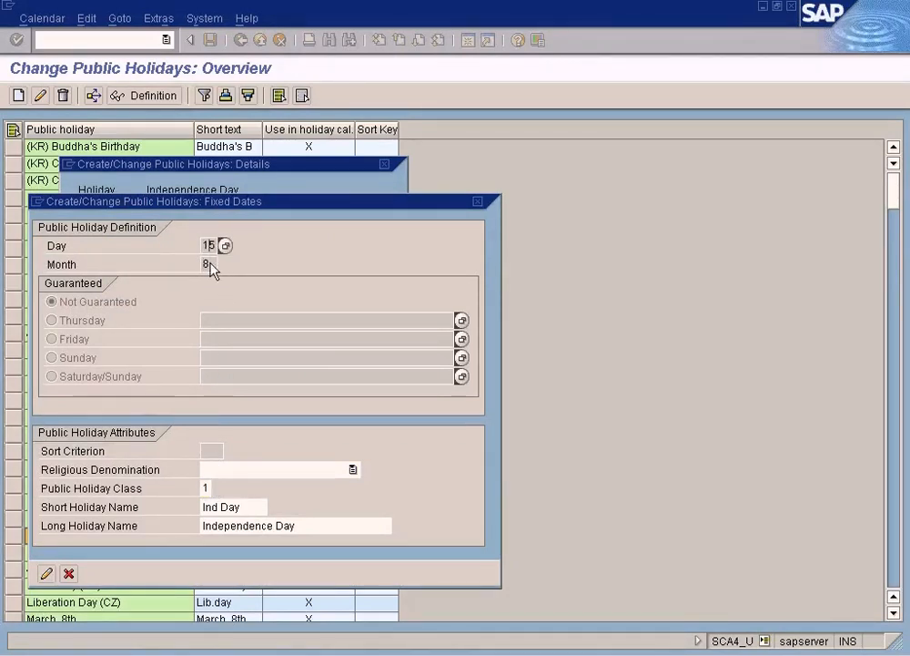
pyautogui.click(69, 573)
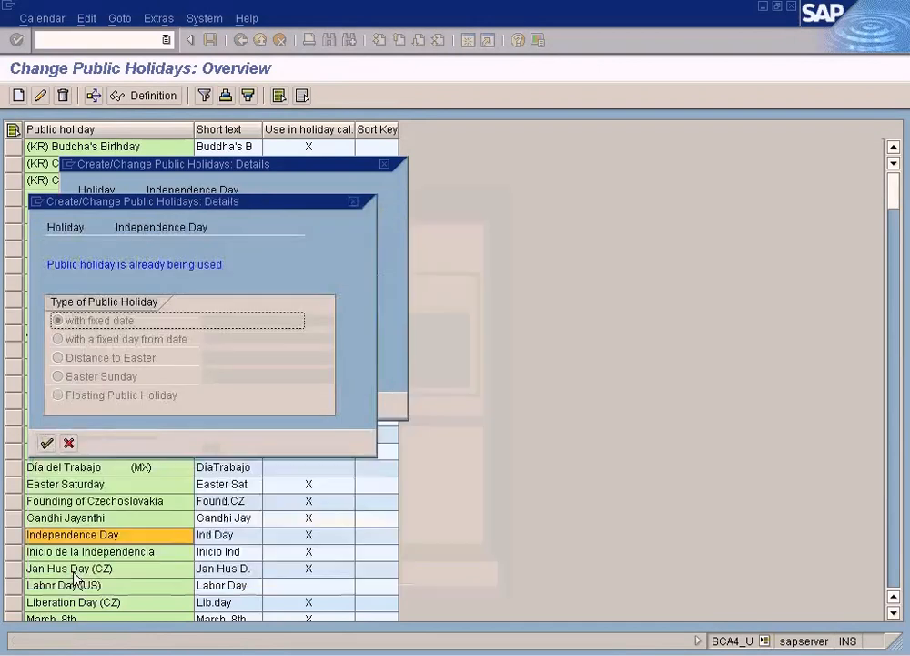
pyautogui.click(69, 443)
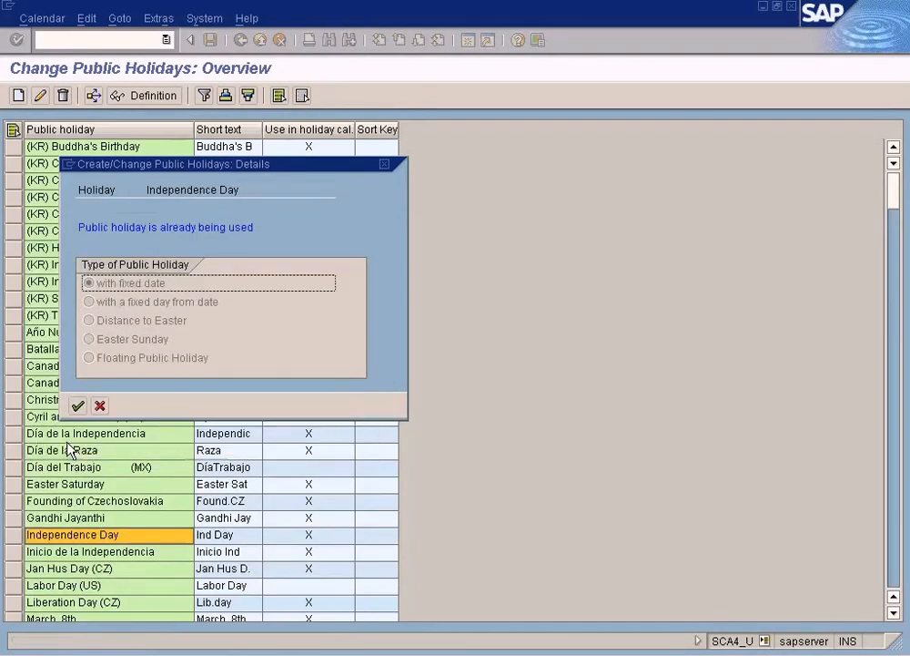
pyautogui.click(99, 405)
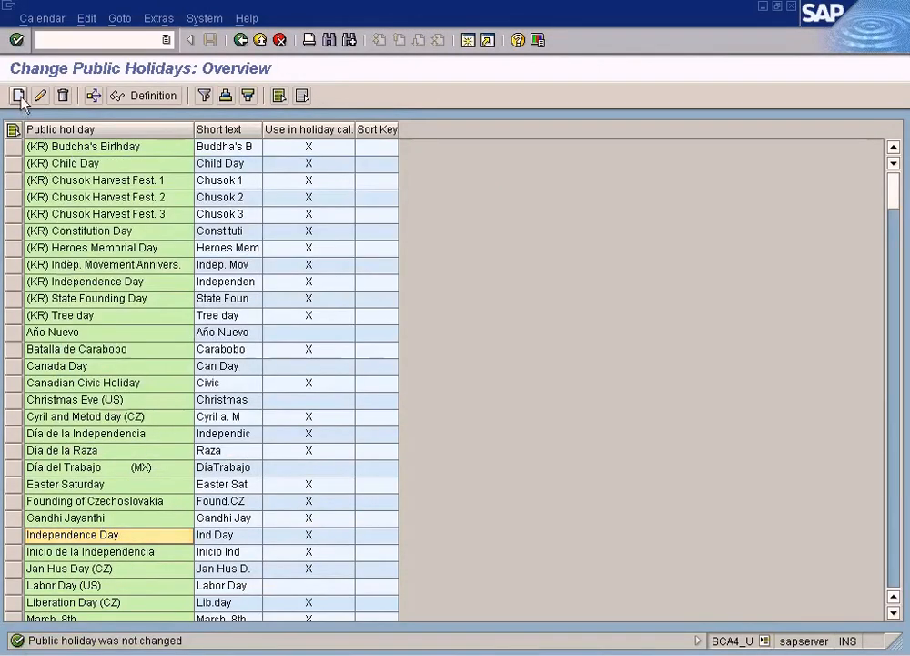
# Step: Start creating a public holiday with fixed date, setting its day to 01 and month to 03
pyautogui.click(18, 96)
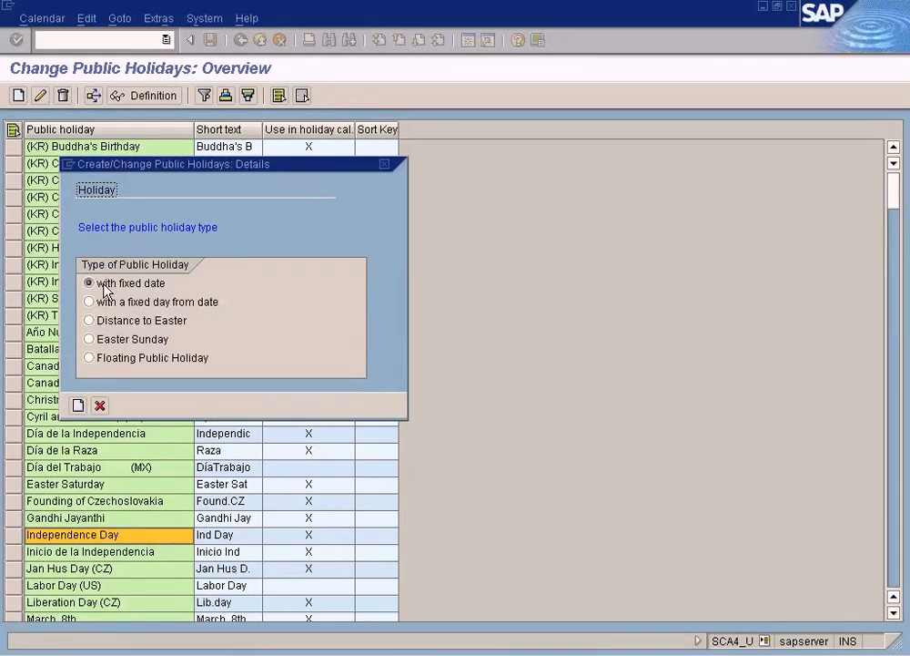
pyautogui.click(98, 406)
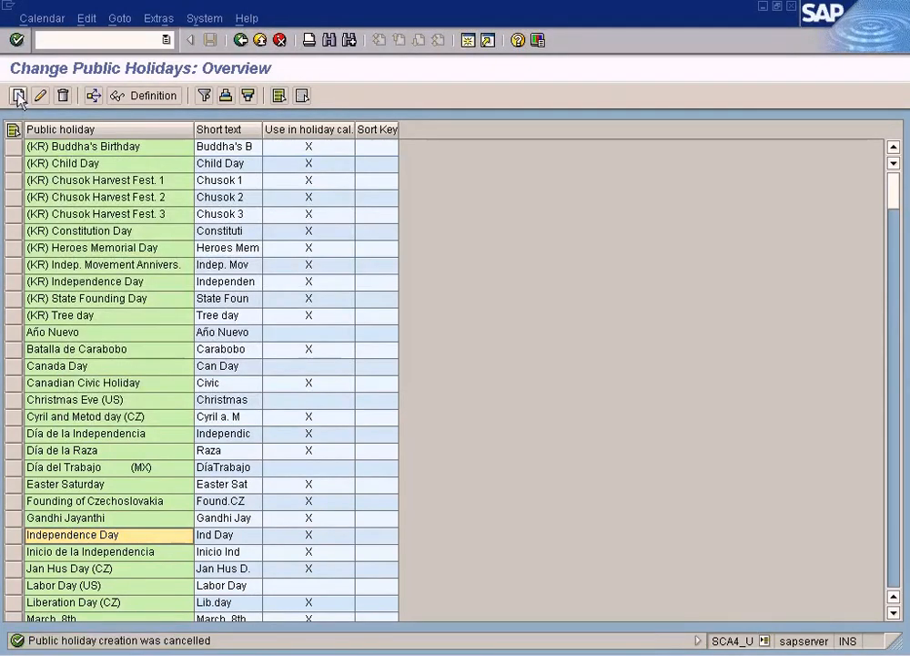
pyautogui.click(19, 97)
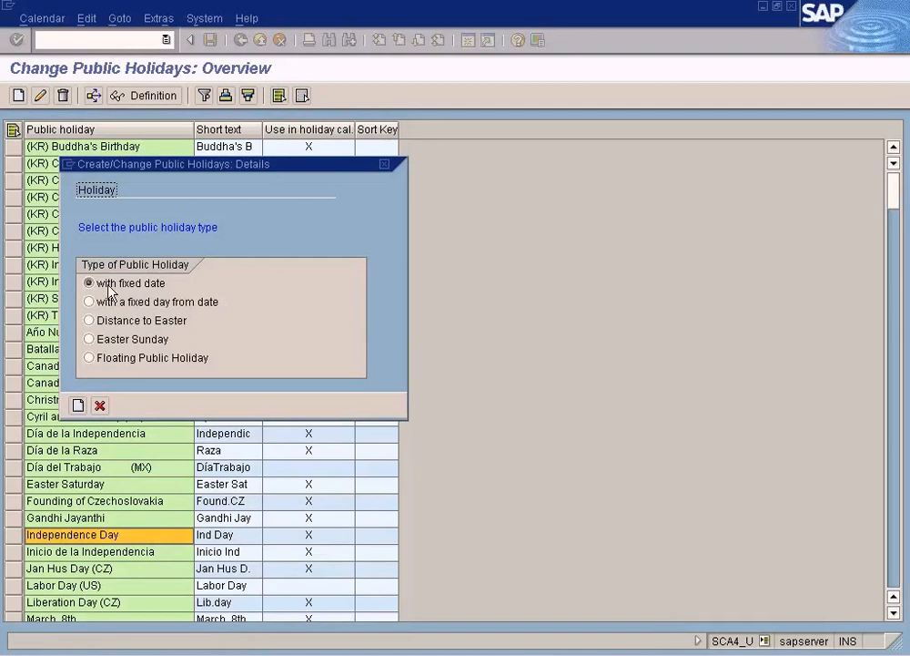
pyautogui.click(78, 404)
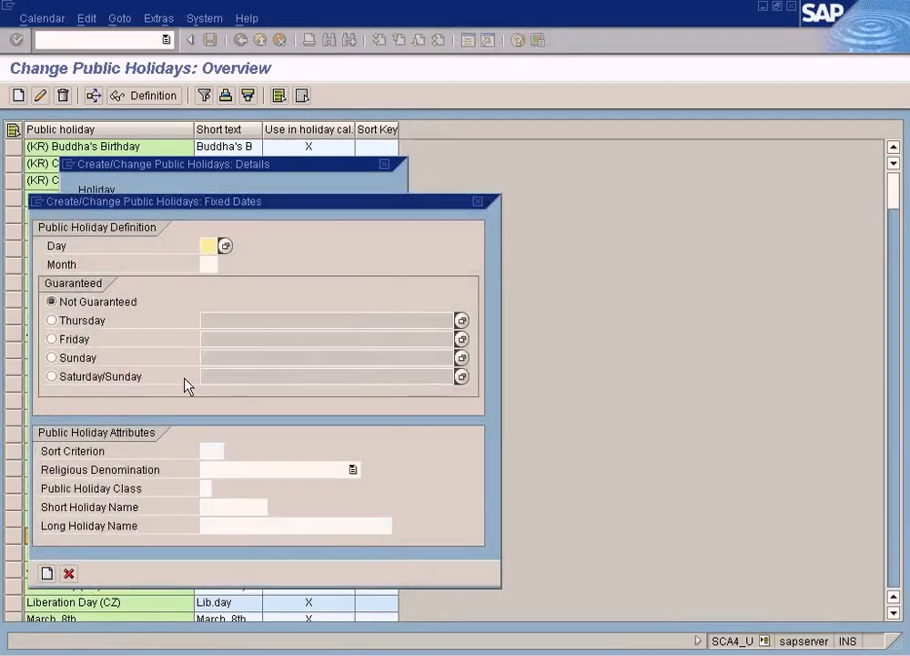
pyautogui.click(224, 247)
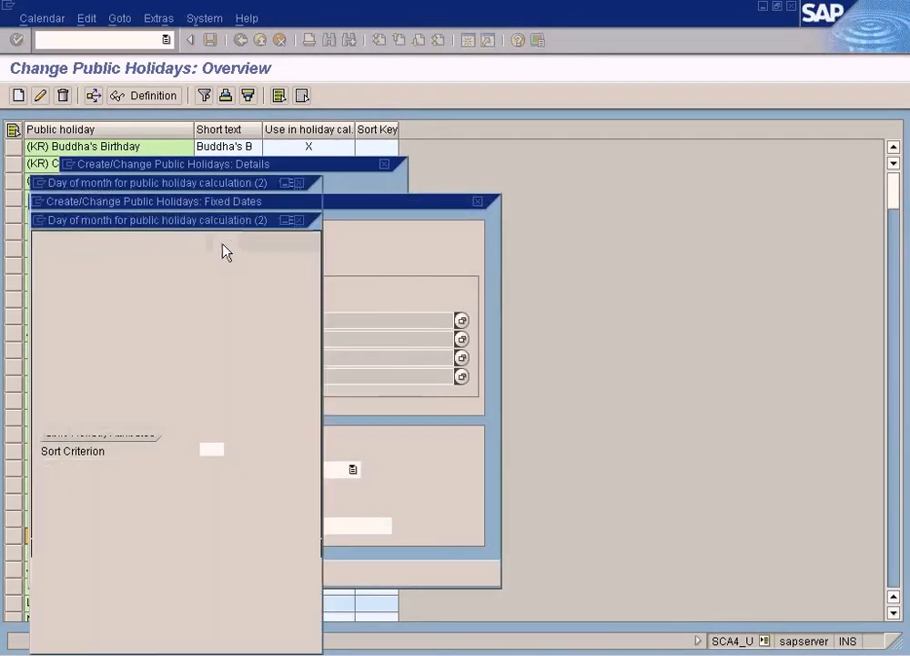
pyautogui.doubleClick(94, 248)
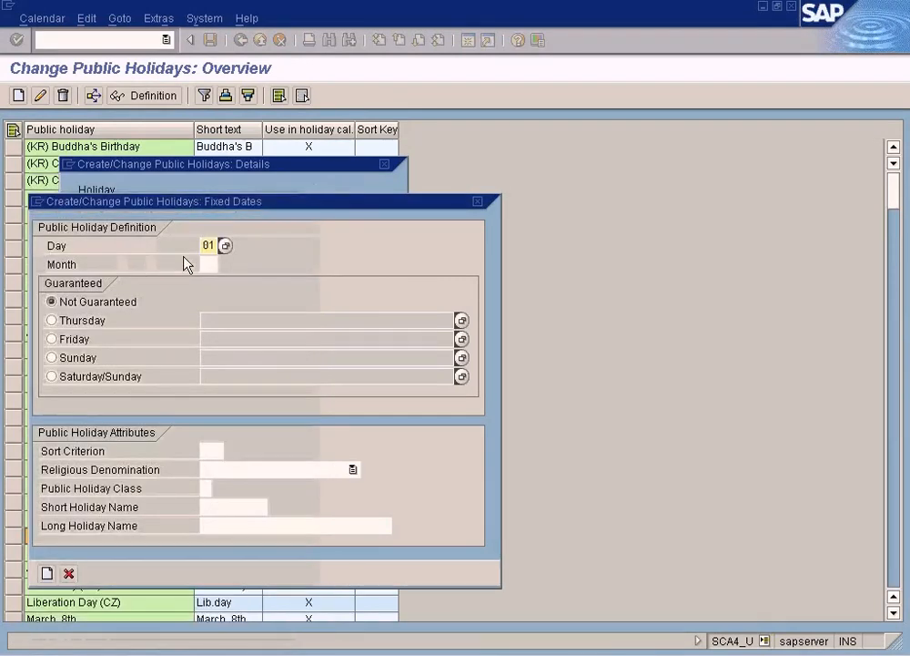
pyautogui.click(210, 265)
pyautogui.write('03')
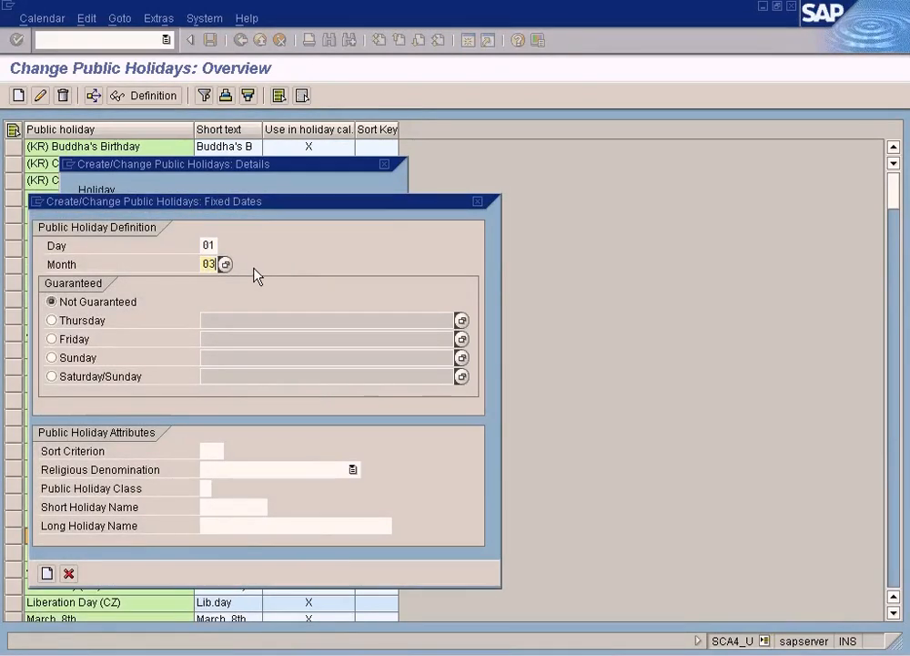
# Step: Display the field help for the Not Guaranteed option and close it after reading
pyautogui.click(100, 306)
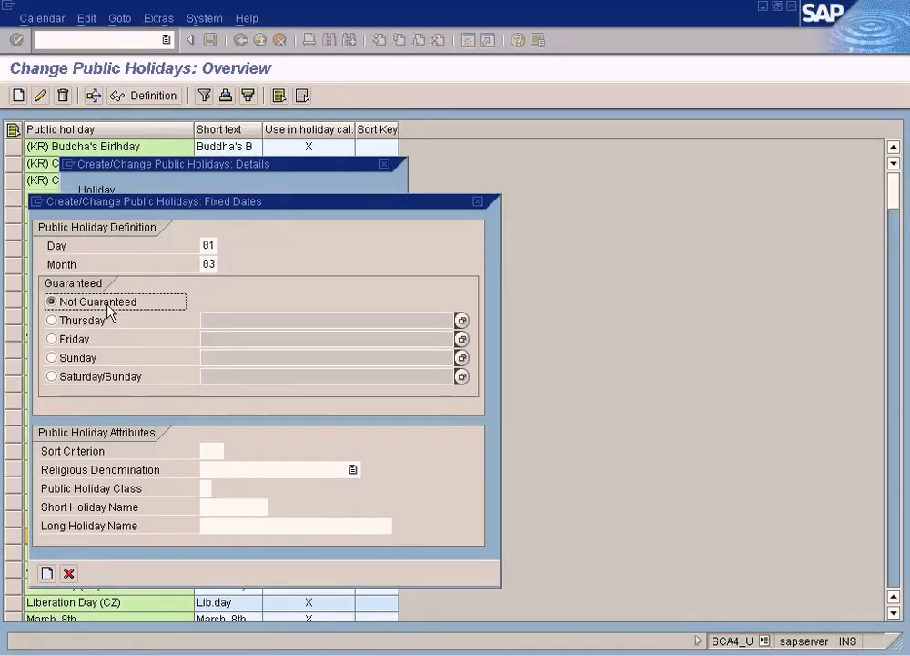
pyautogui.press('F1')
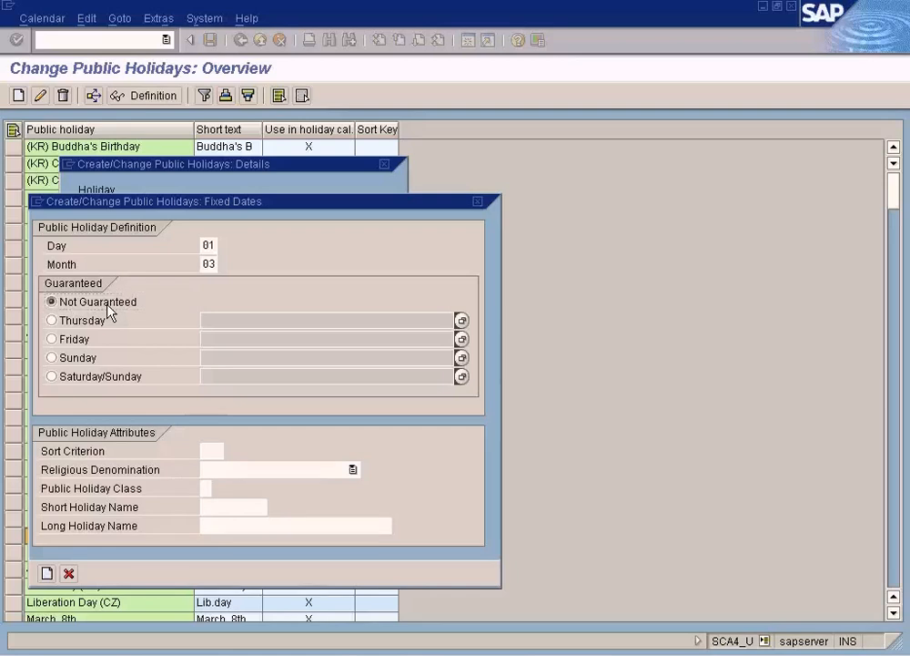
pyautogui.doubleClick(203, 92)
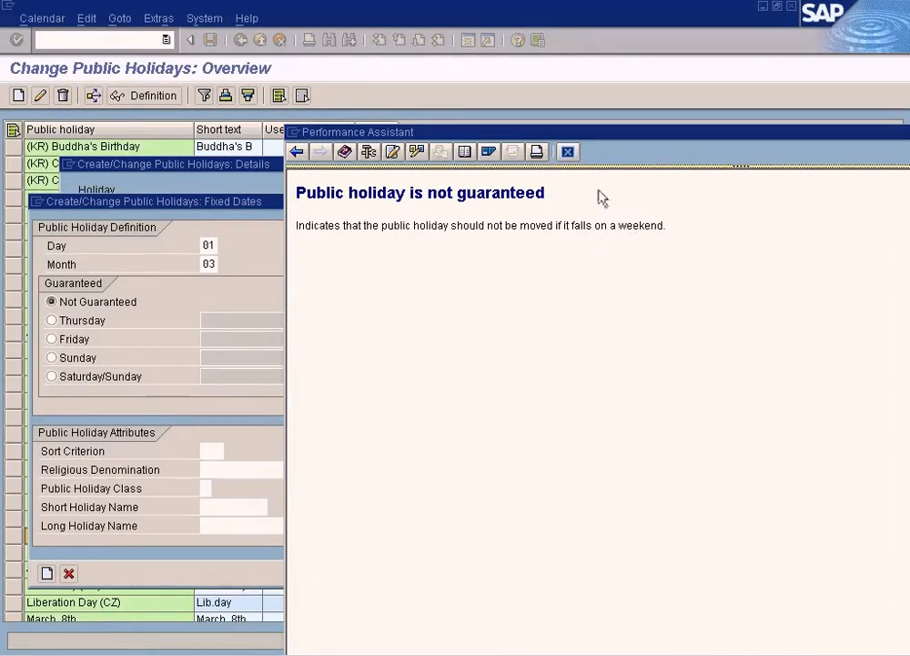
pyautogui.click(567, 152)
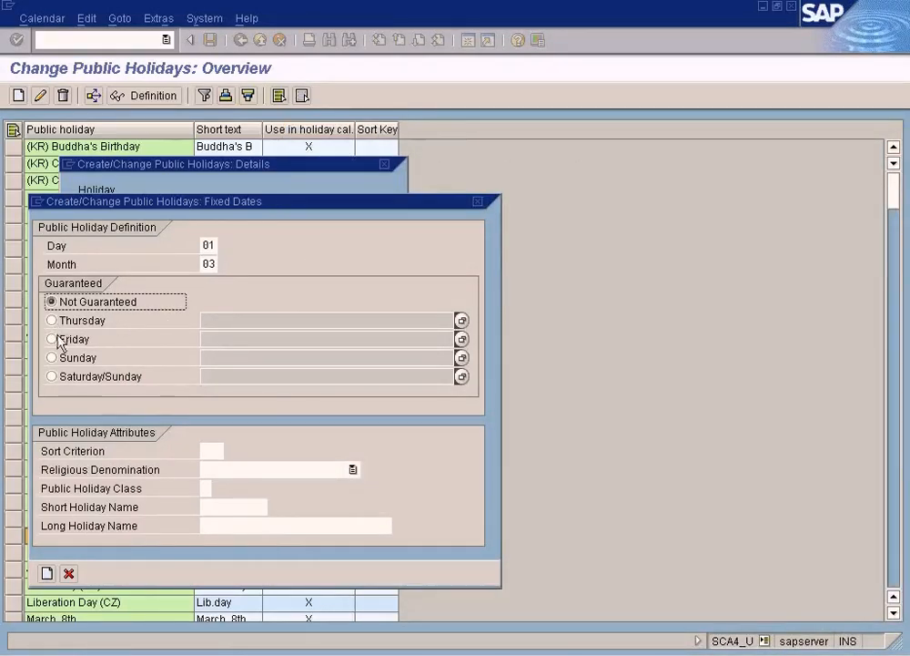
# Step: Try the Saturday/Sunday guarantee with the "move to next day" rule, and set the new holiday back to Not Guaranteed
pyautogui.click(52, 376)
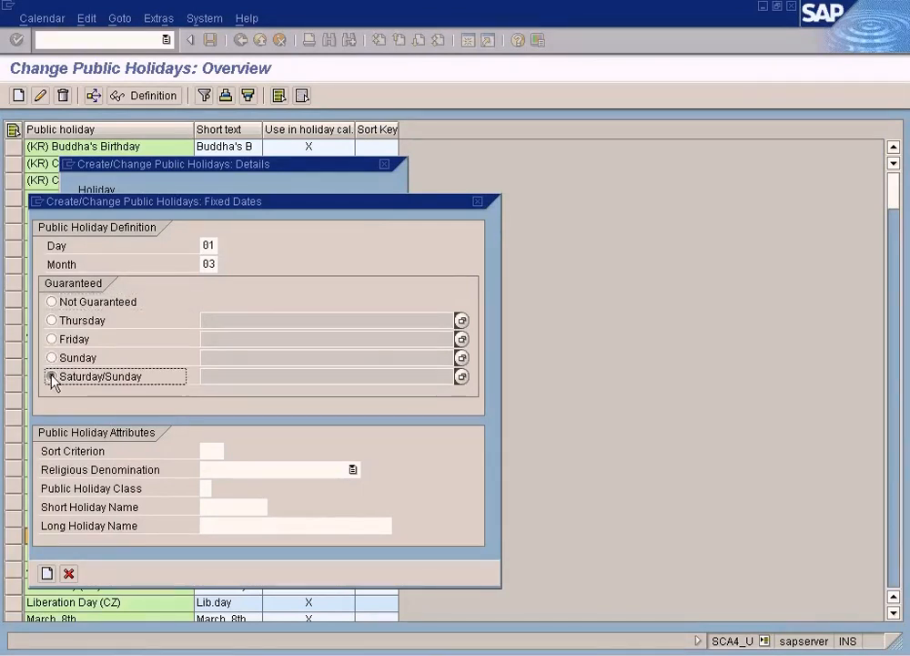
pyautogui.click(461, 376)
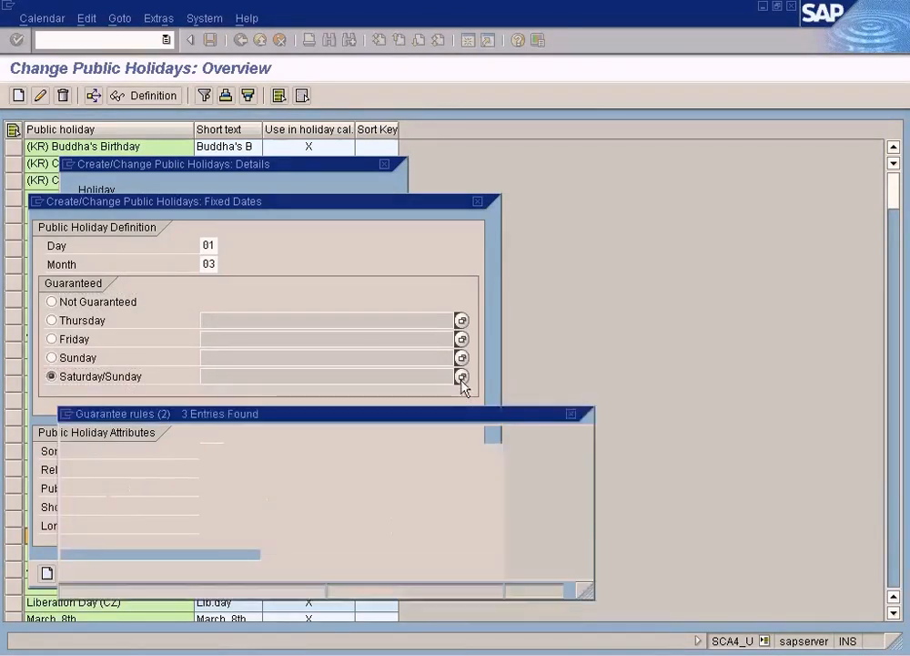
pyautogui.moveTo(280, 227); pyautogui.dragTo(507, 241)
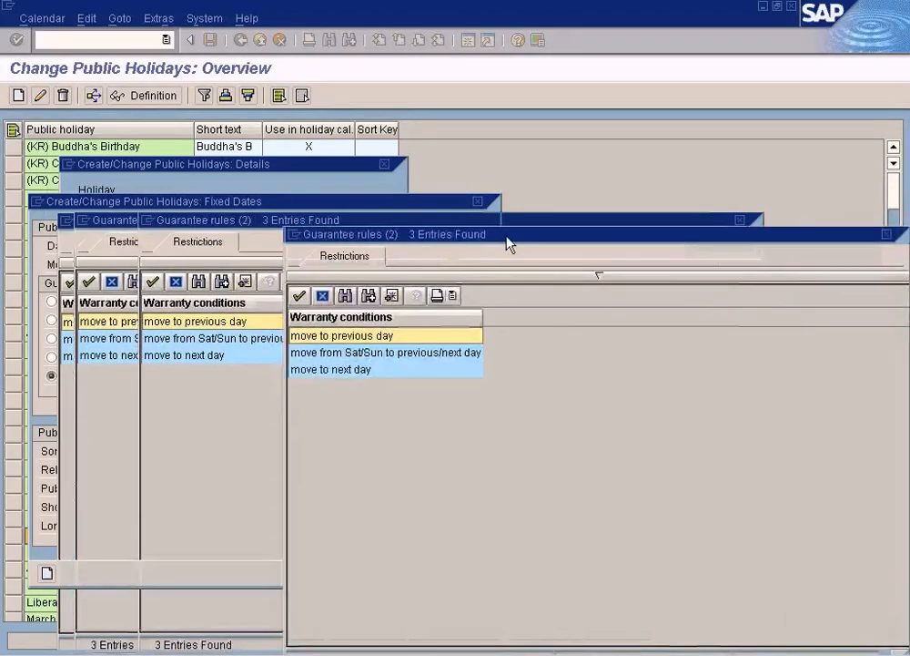
pyautogui.doubleClick(345, 372)
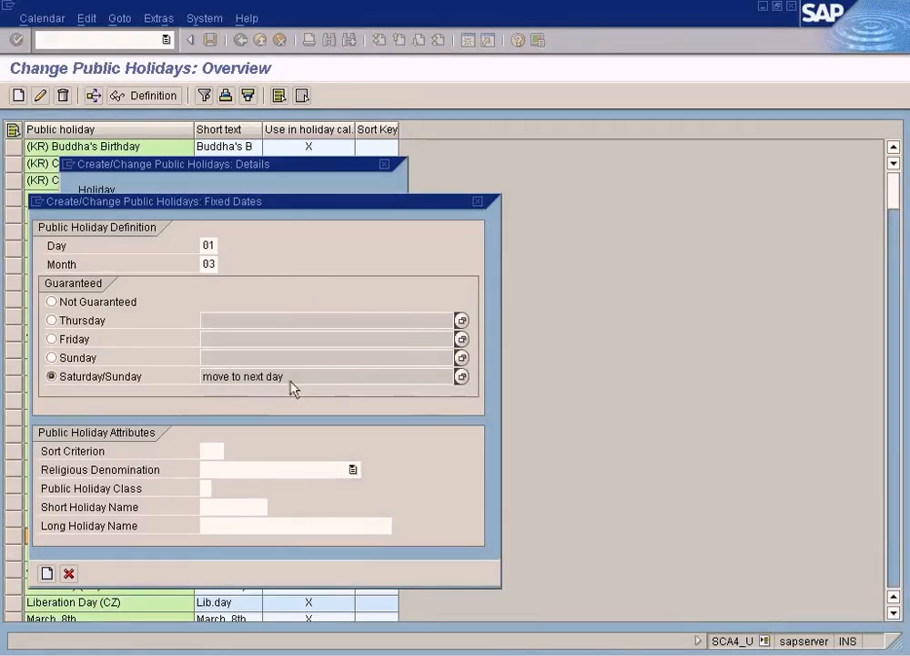
pyautogui.click(460, 378)
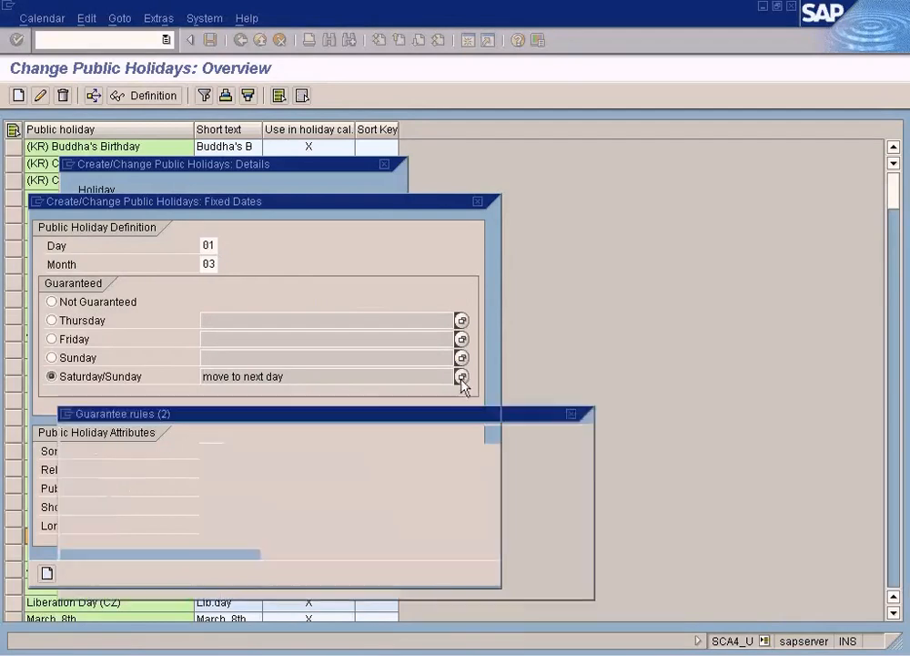
pyautogui.doubleClick(144, 364)
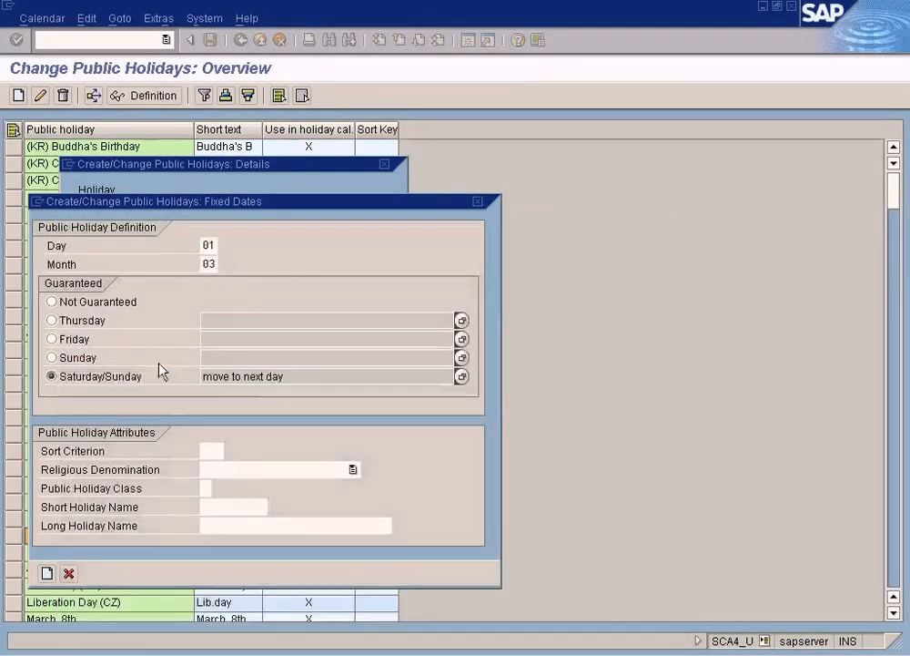
pyautogui.click(208, 245)
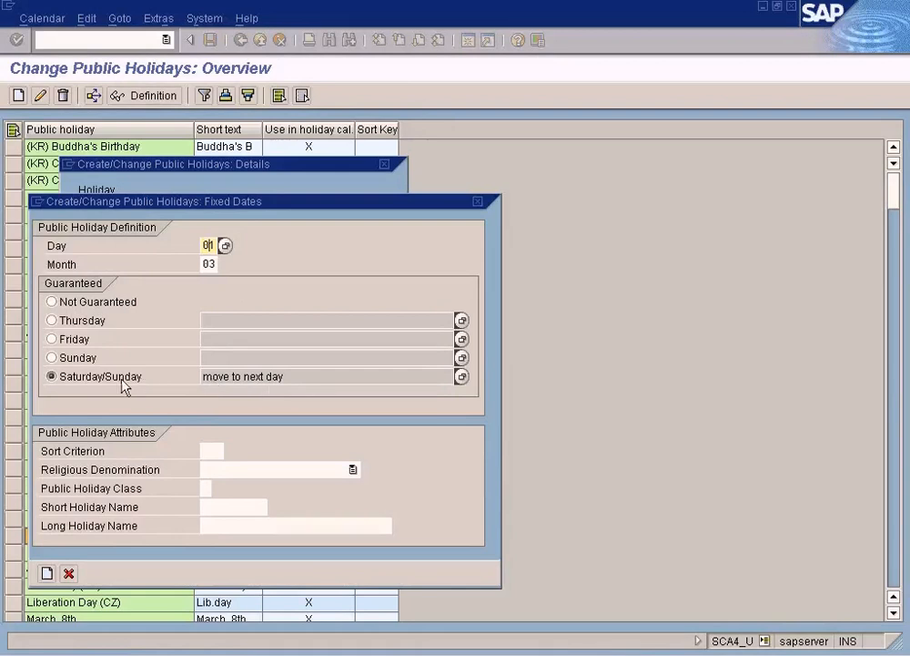
pyautogui.click(52, 302)
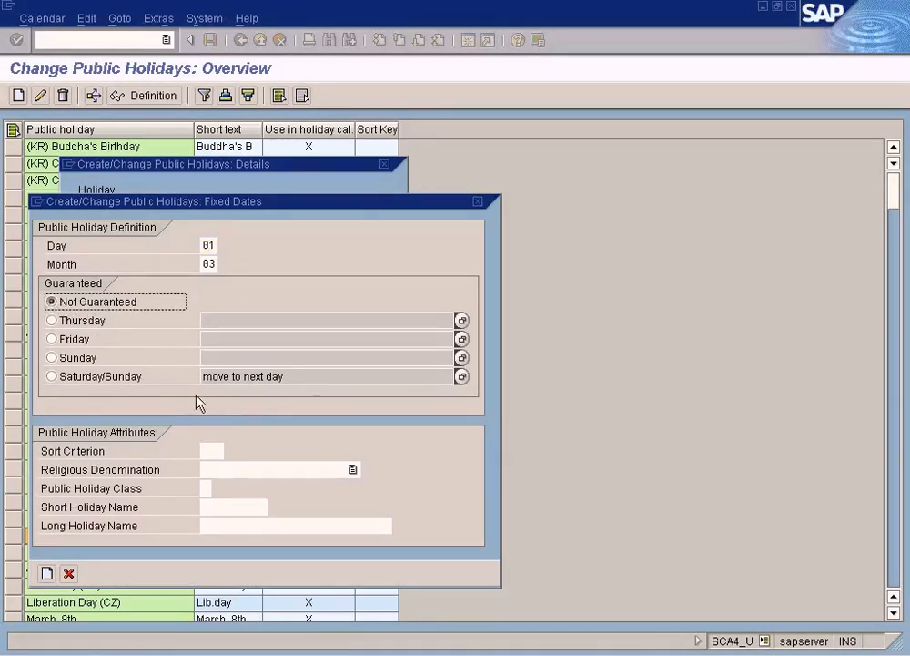
# Step: Set the new holiday's public holiday class to 3, the customer specific class, from the list of possible values
pyautogui.click(213, 489)
pyautogui.click(221, 489)
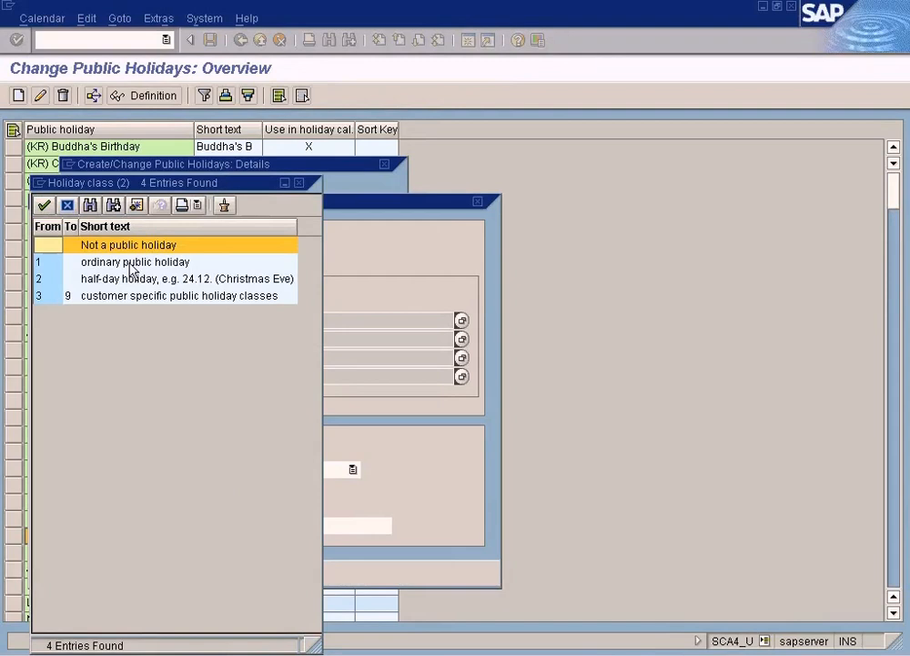
pyautogui.click(131, 297)
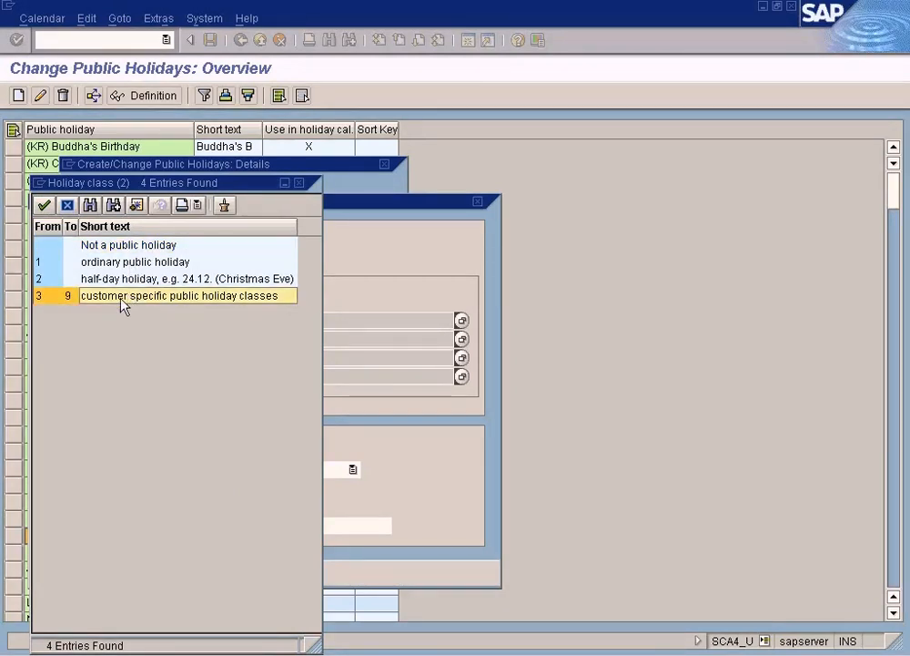
pyautogui.doubleClick(122, 305)
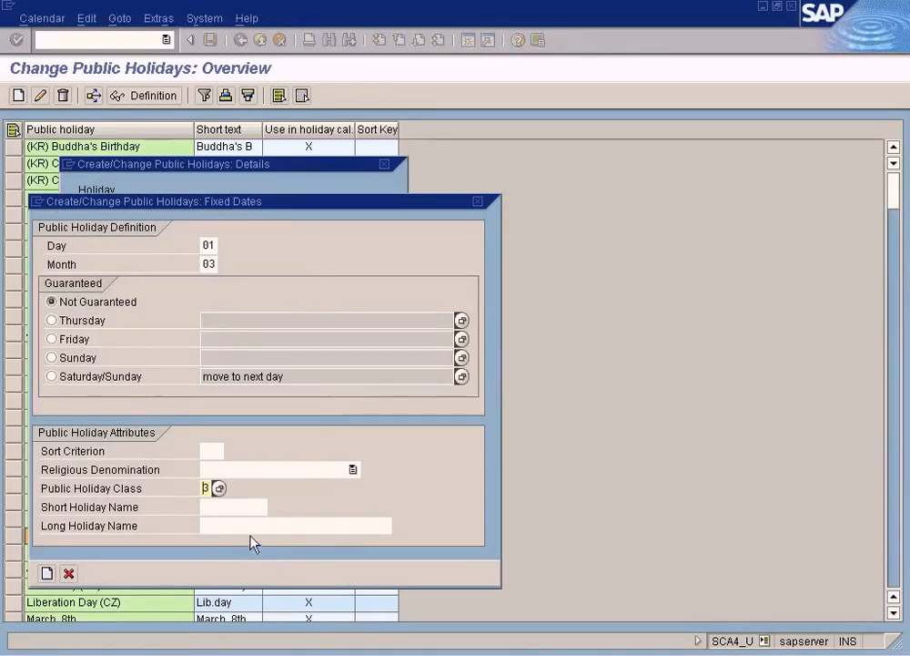
# Step: Enter "Test holid" as the short holiday name of the new fixed-date holiday
pyautogui.click(246, 509)
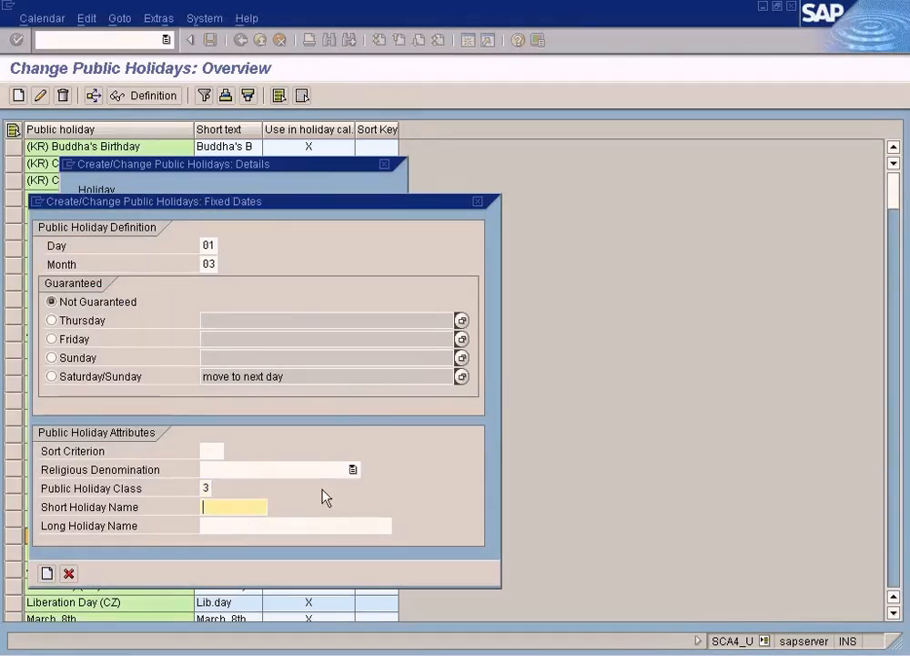
pyautogui.write('Test g')
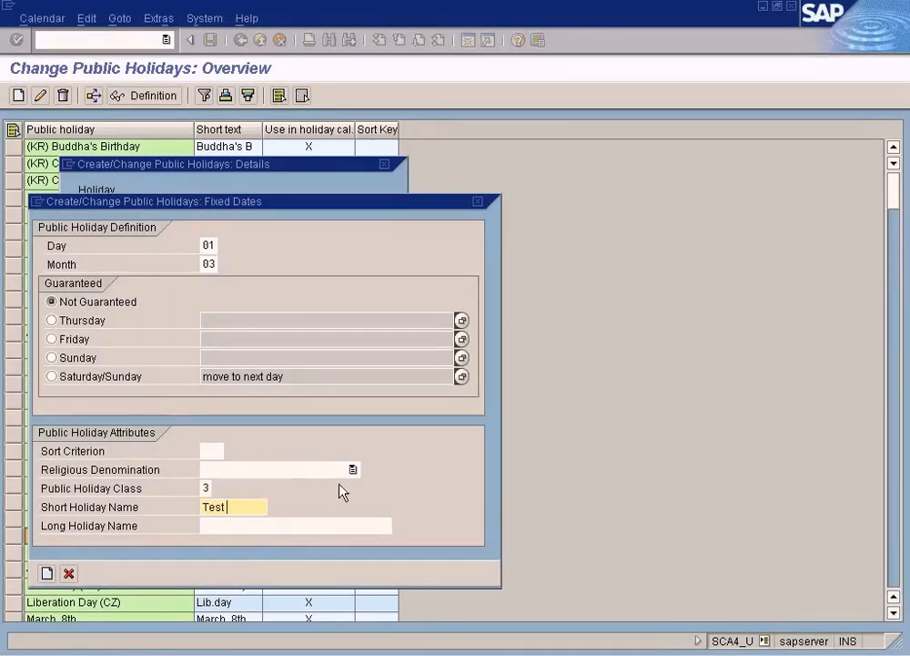
pyautogui.press('BackSpace')
pyautogui.press('BackSpace')
pyautogui.write('holid')
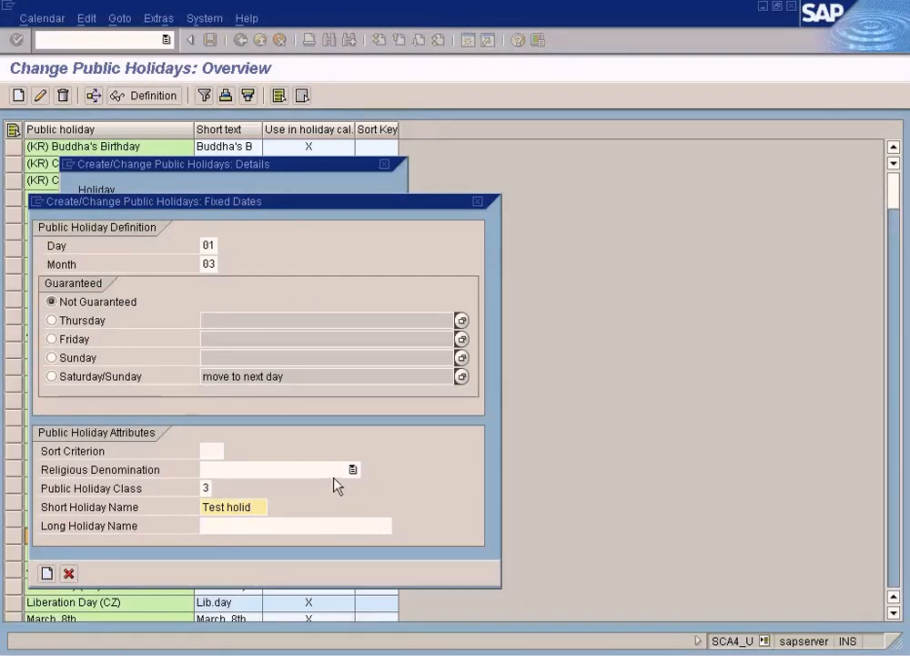
# Step: Look through the available religious denominations for the new holiday and close the list without choosing one
pyautogui.click(353, 468)
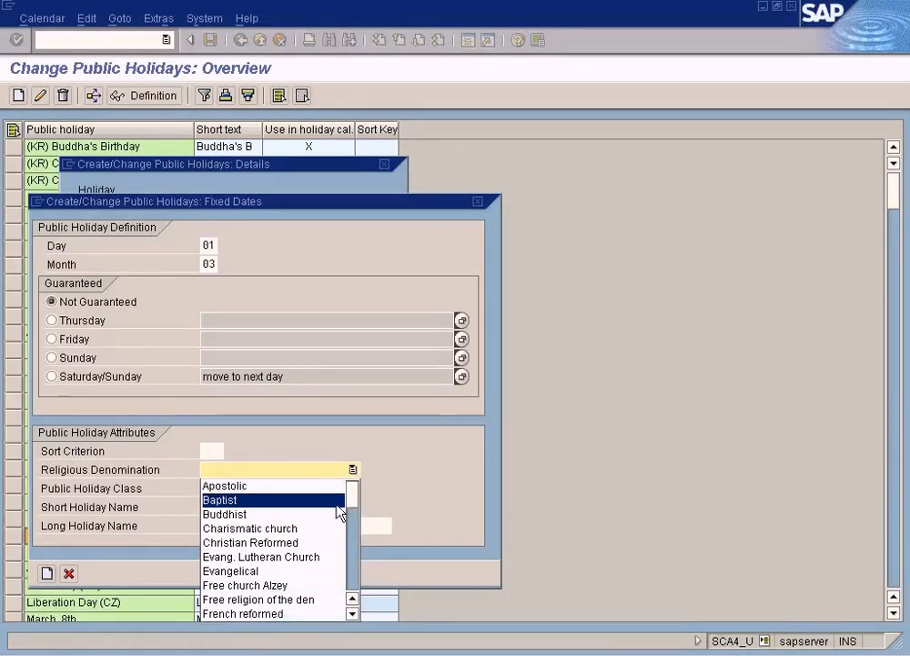
pyautogui.click(353, 549)
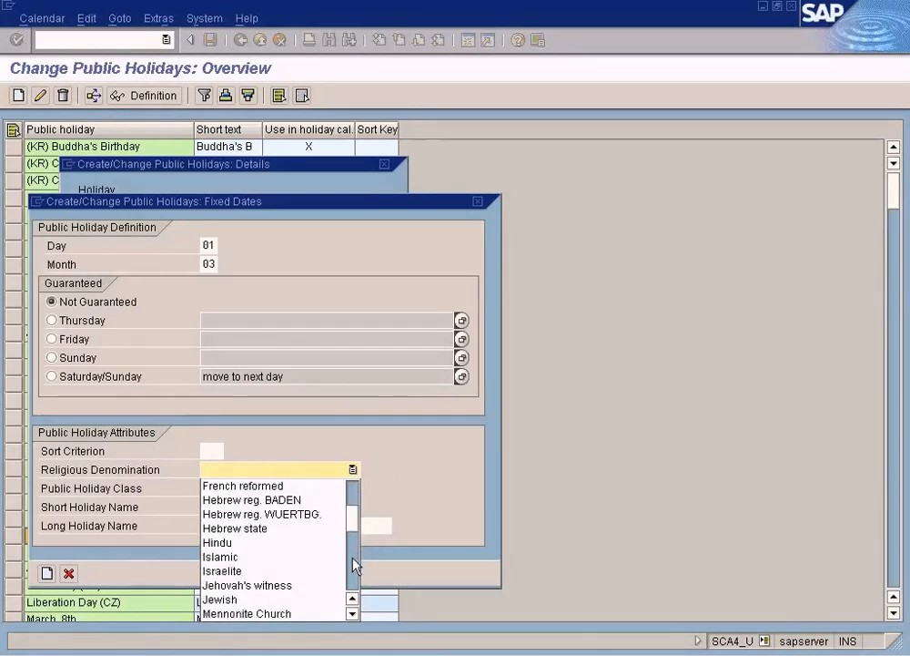
pyautogui.click(352, 558)
pyautogui.click(353, 569)
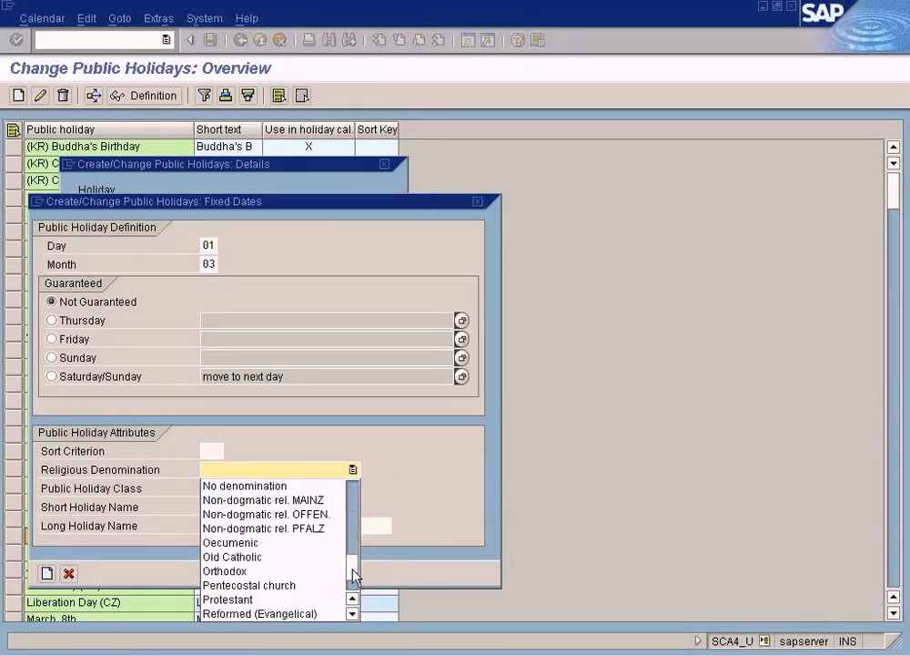
pyautogui.click(353, 535)
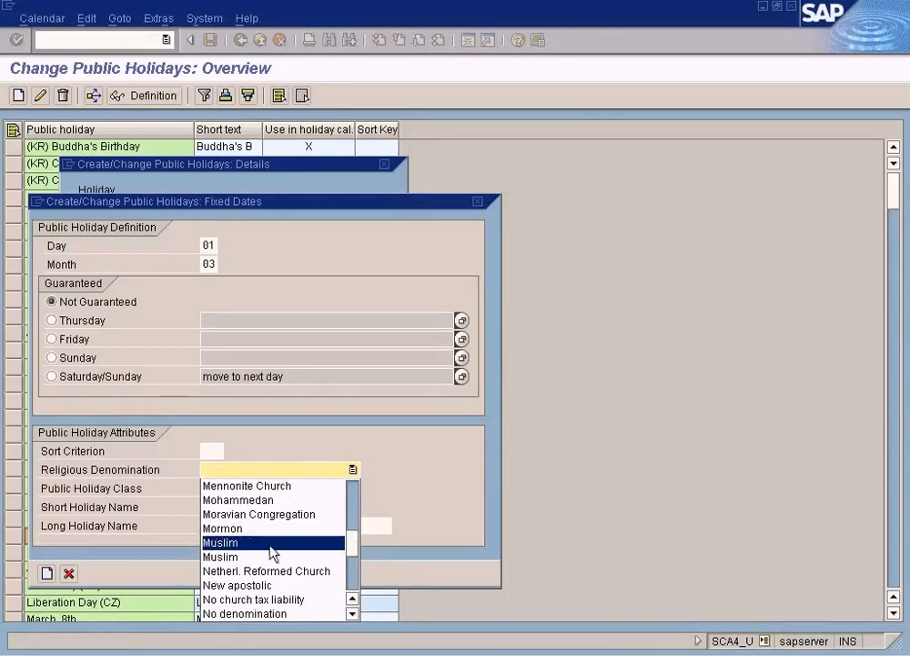
pyautogui.click(349, 566)
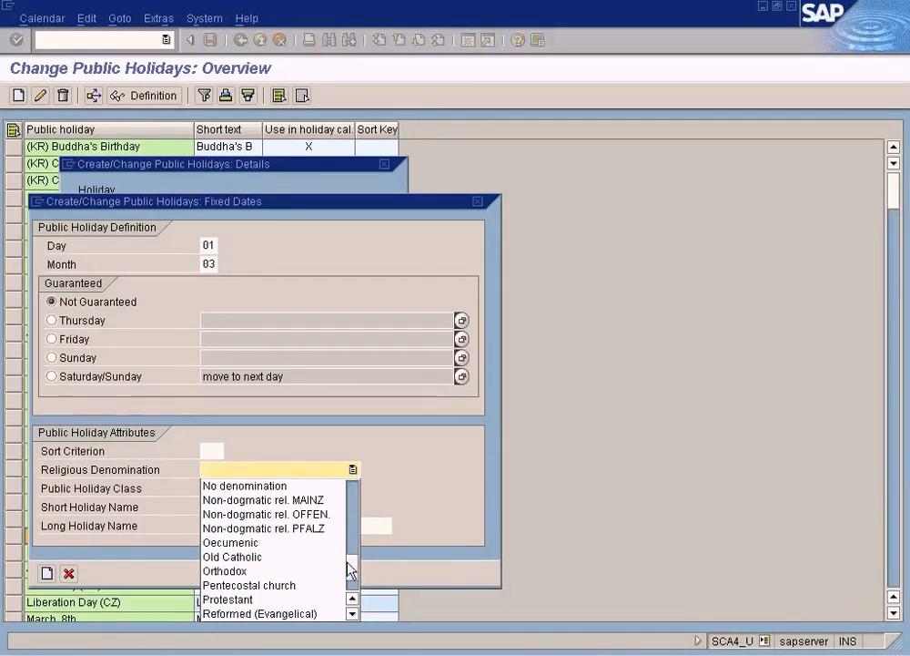
pyautogui.click(351, 508)
pyautogui.click(350, 508)
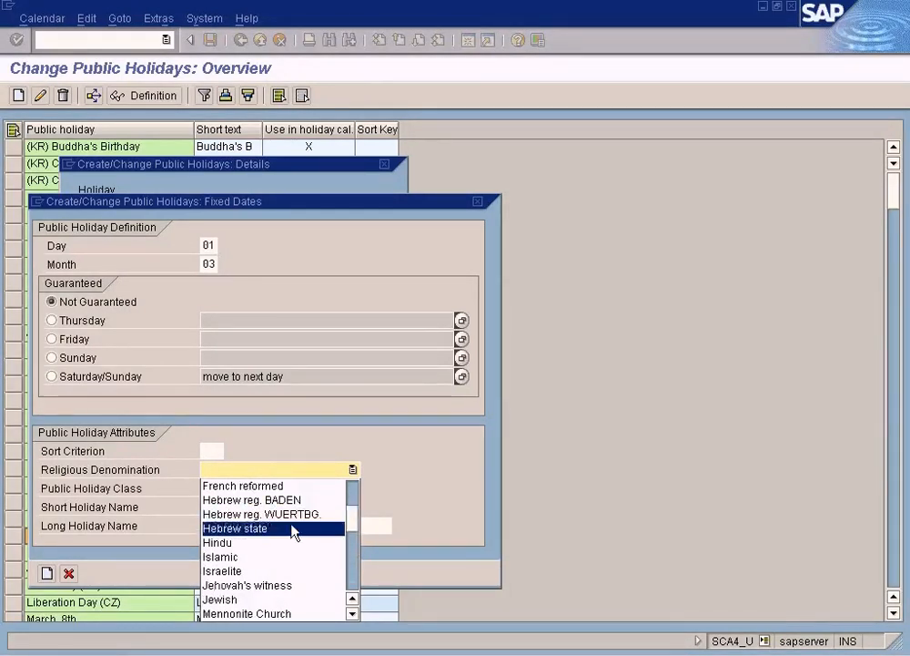
pyautogui.click(435, 483)
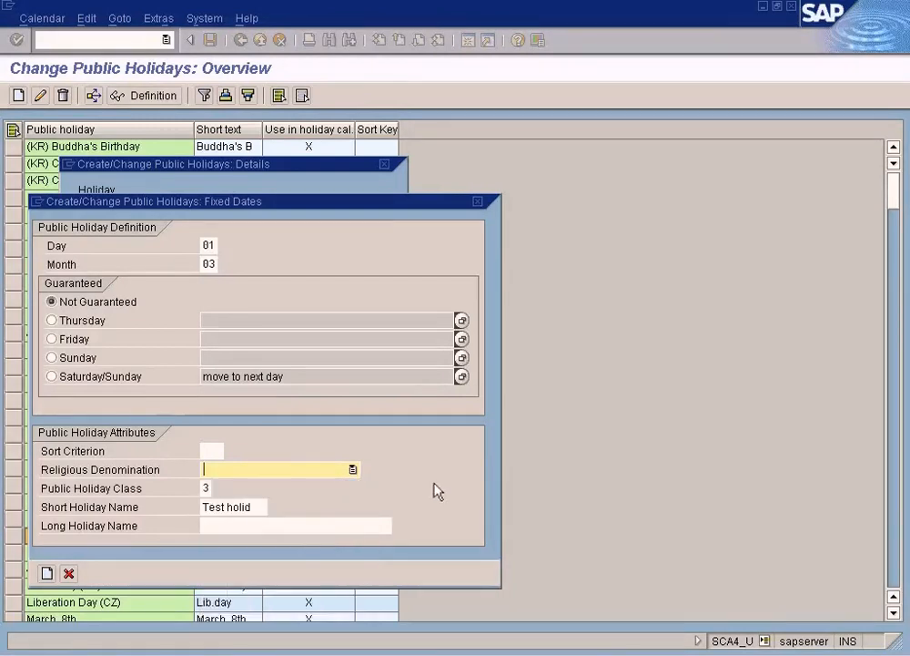
# Step: Try to create the public holiday with the sort criterion and long holiday name left blank
pyautogui.click(216, 452)
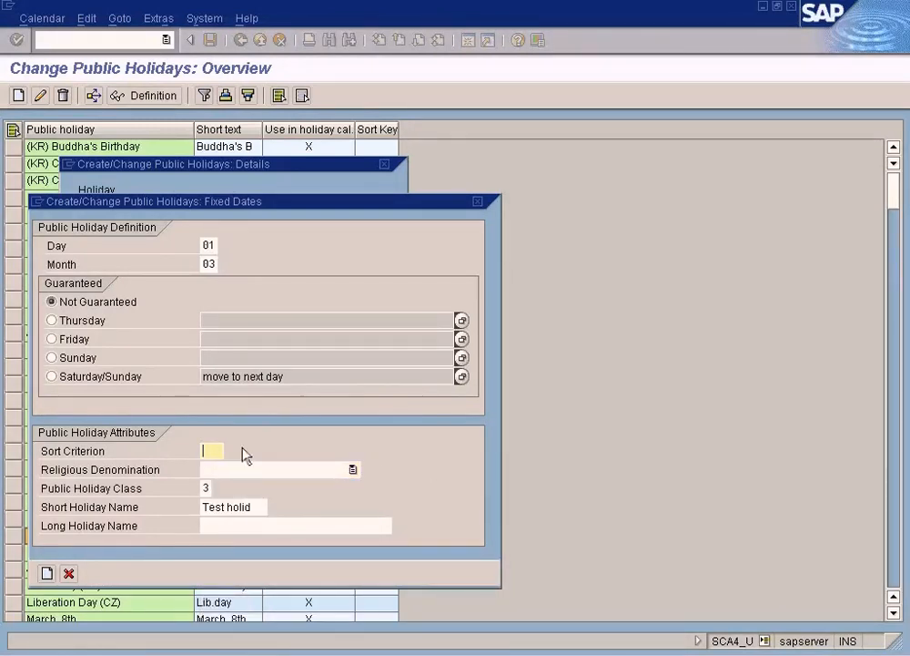
pyautogui.click(48, 571)
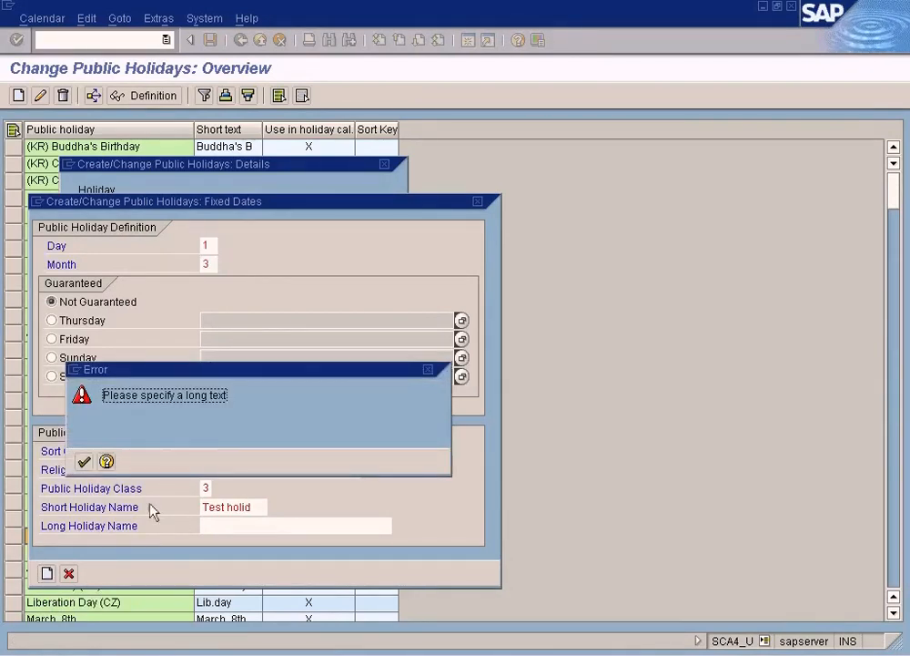
pyautogui.click(83, 461)
# Step: Enter "Test holiday" as the long holiday name and save the public holiday, accepting the duplicate rule and the transport note
pyautogui.moveTo(260, 513); pyautogui.dragTo(159, 519)
pyautogui.hotkey('ctrl', 'c')
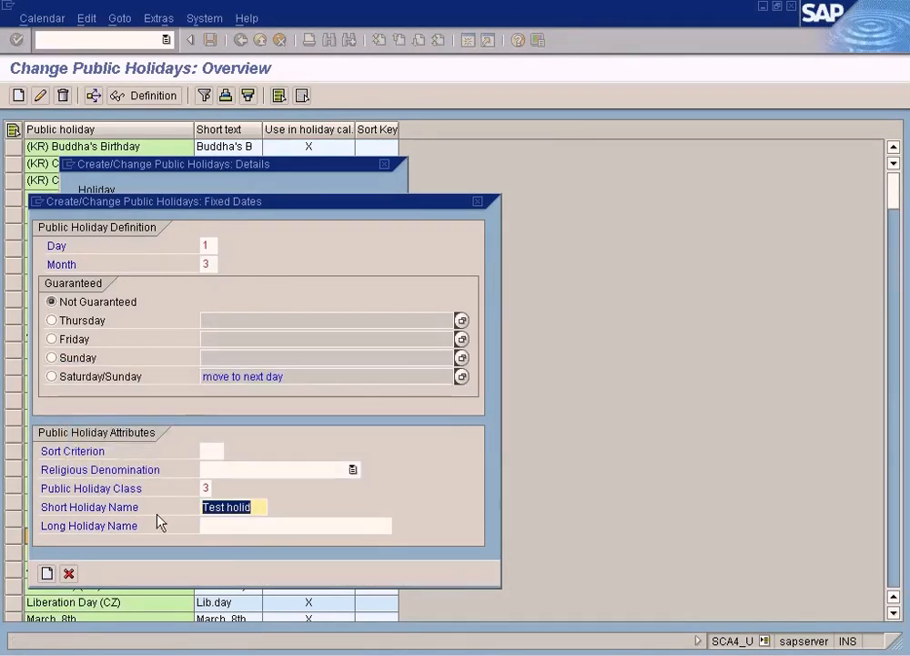
pyautogui.click(228, 530)
pyautogui.hotkey('ctrl', 'v')
pyautogui.write('ay')
pyautogui.click(46, 573)
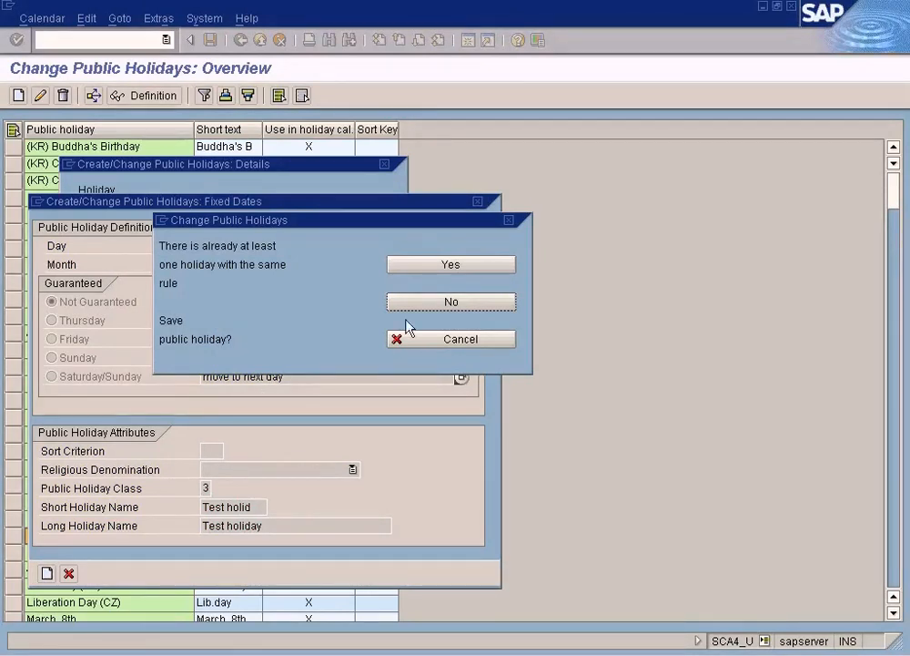
pyautogui.click(452, 266)
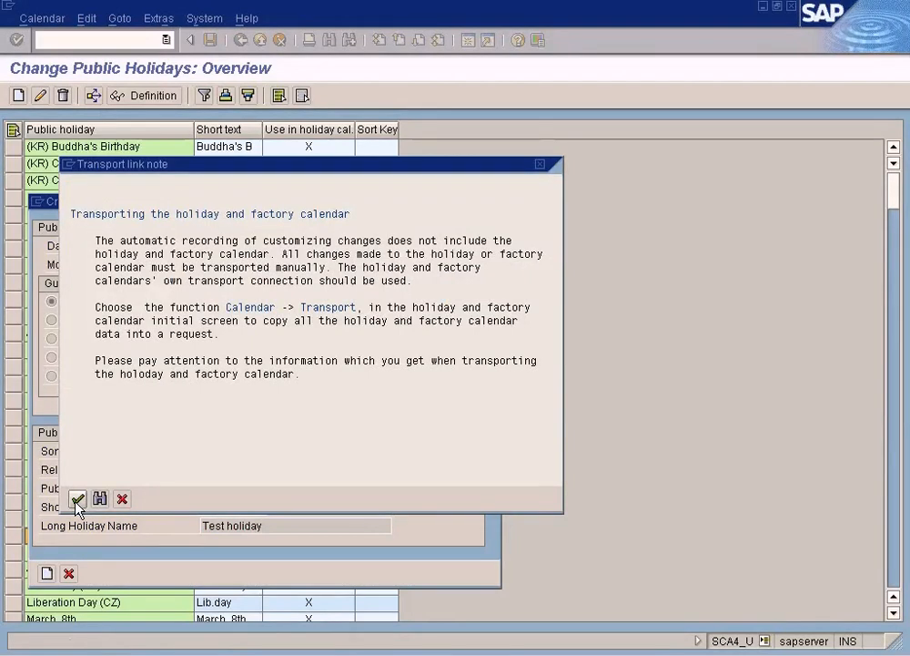
pyautogui.click(77, 499)
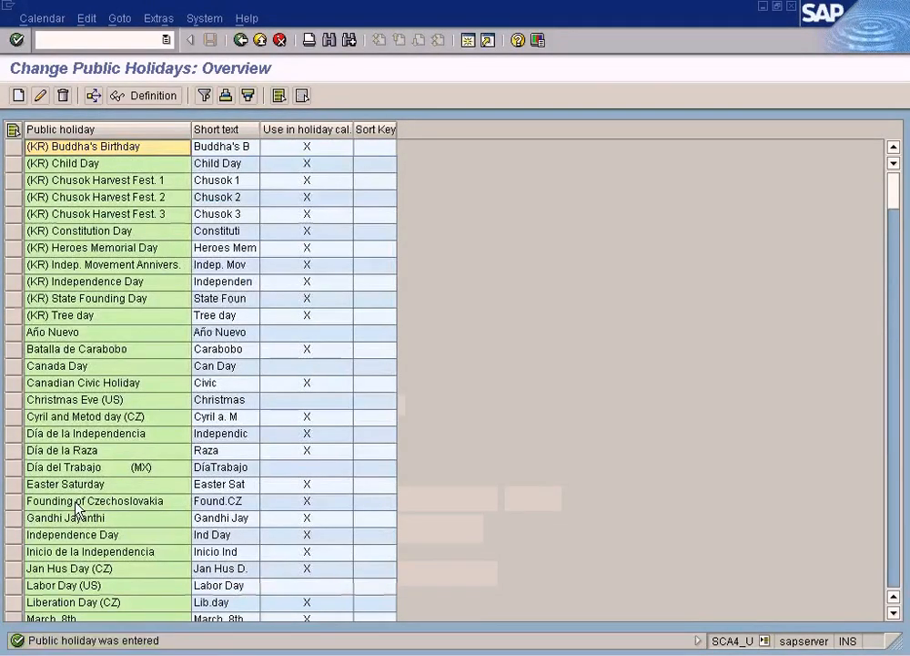
# Step: Look through the public holiday overview and sort it in ascending order by public holiday name
pyautogui.click(897, 580)
pyautogui.click(898, 581)
pyautogui.click(897, 580)
pyautogui.click(897, 580)
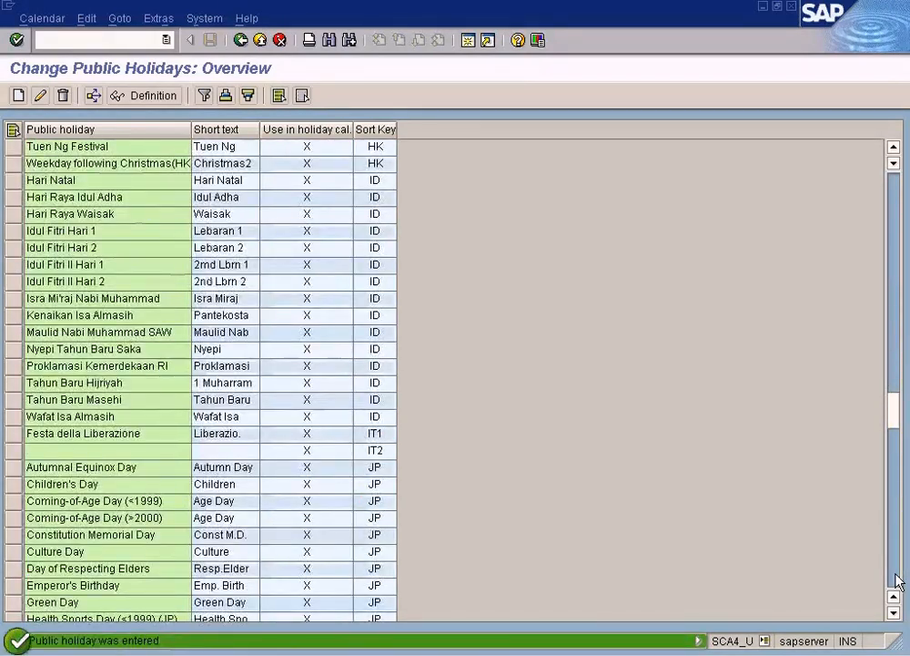
pyautogui.click(897, 580)
pyautogui.click(897, 580)
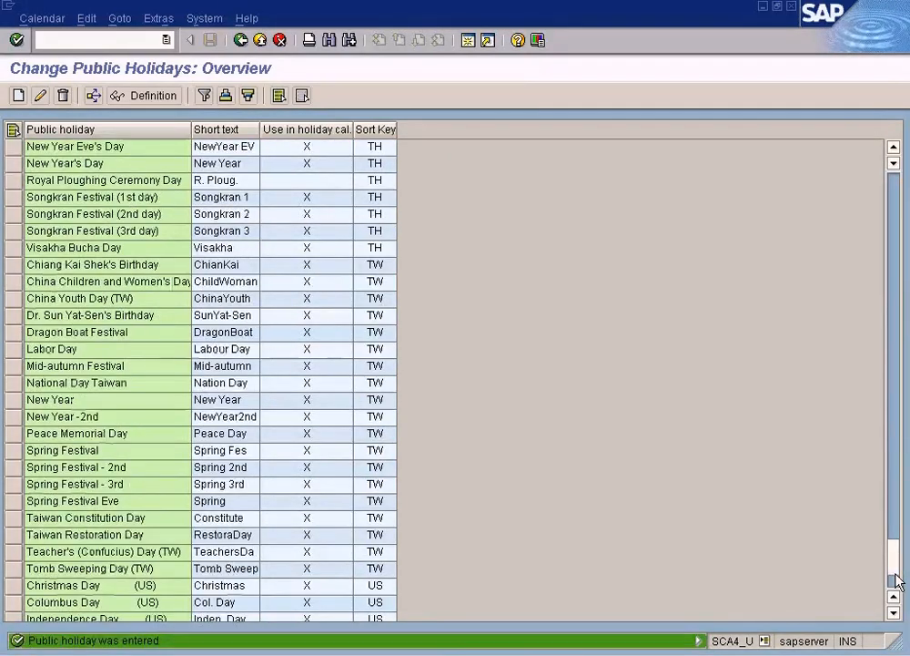
pyautogui.click(897, 580)
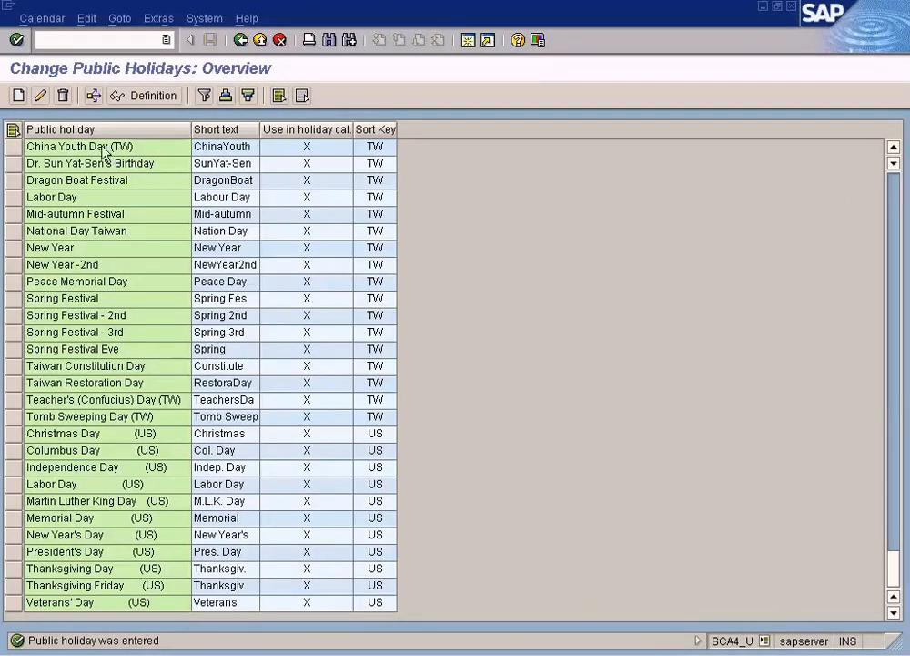
pyautogui.click(71, 129)
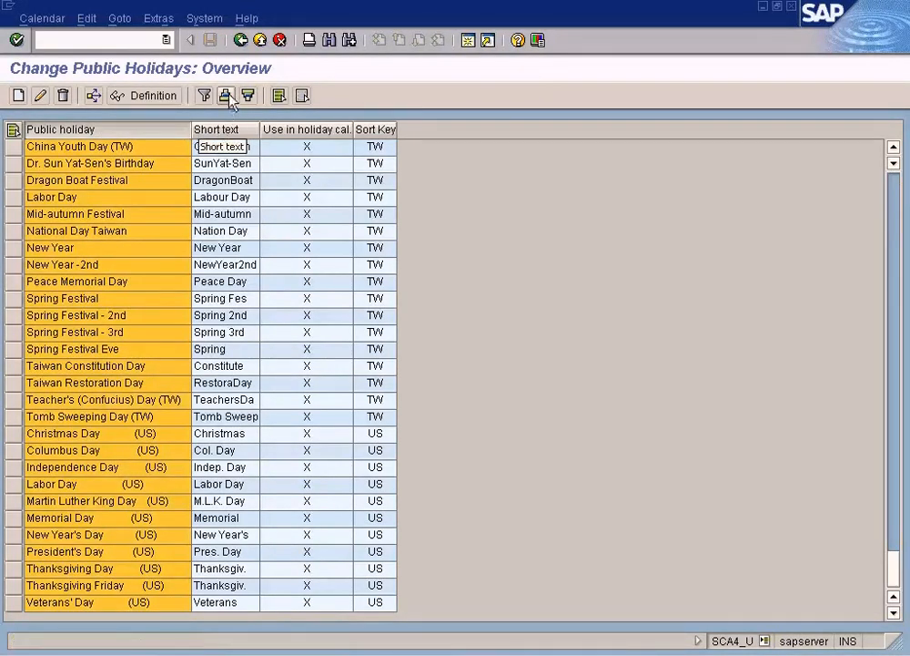
pyautogui.click(225, 95)
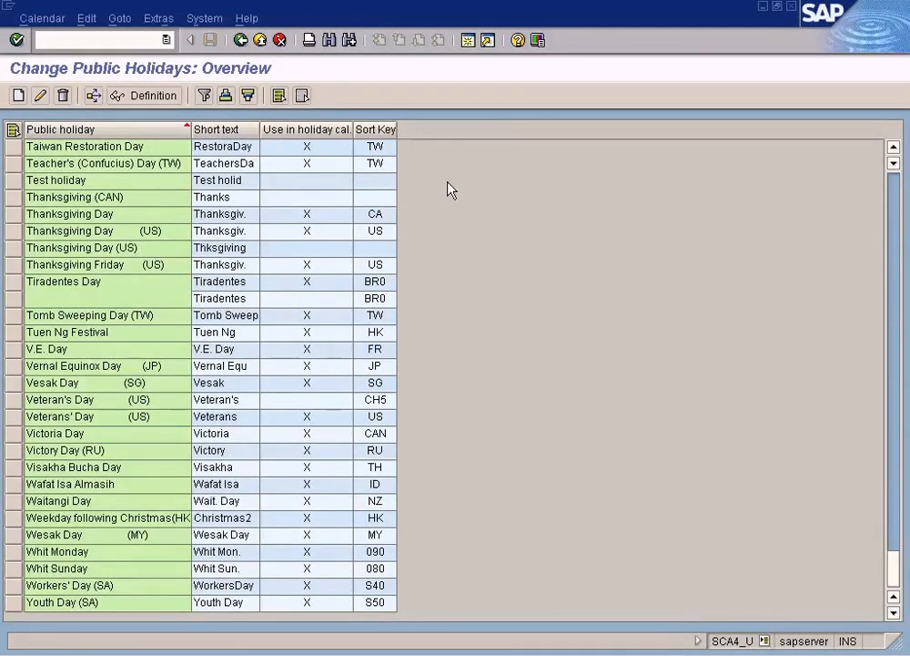
# Step: Find Test holiday in the sorted overview, display its definition, and return to the SAP Calendar main menu
pyautogui.click(892, 185)
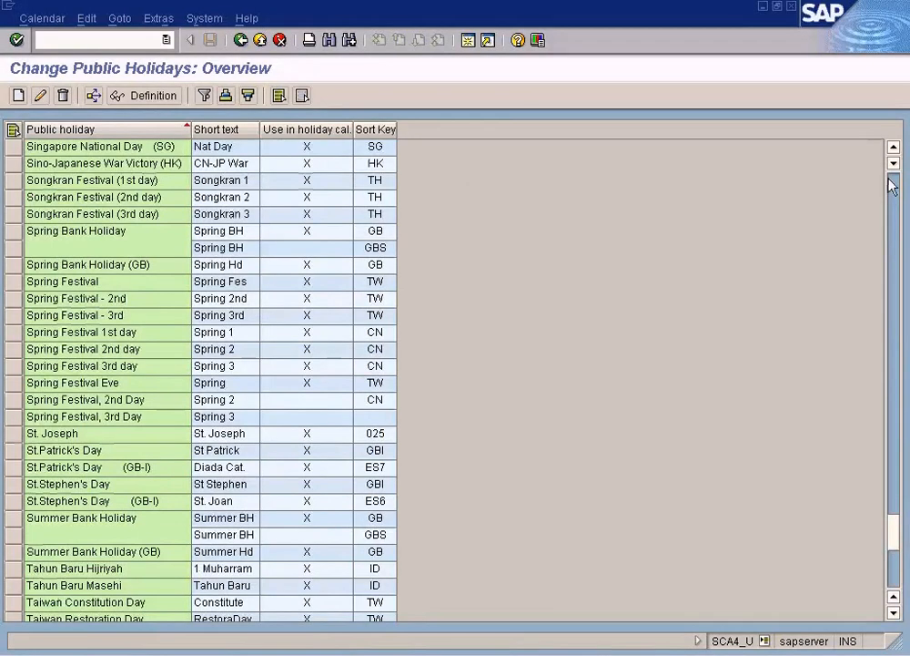
pyautogui.moveTo(896, 545); pyautogui.dragTo(898, 559)
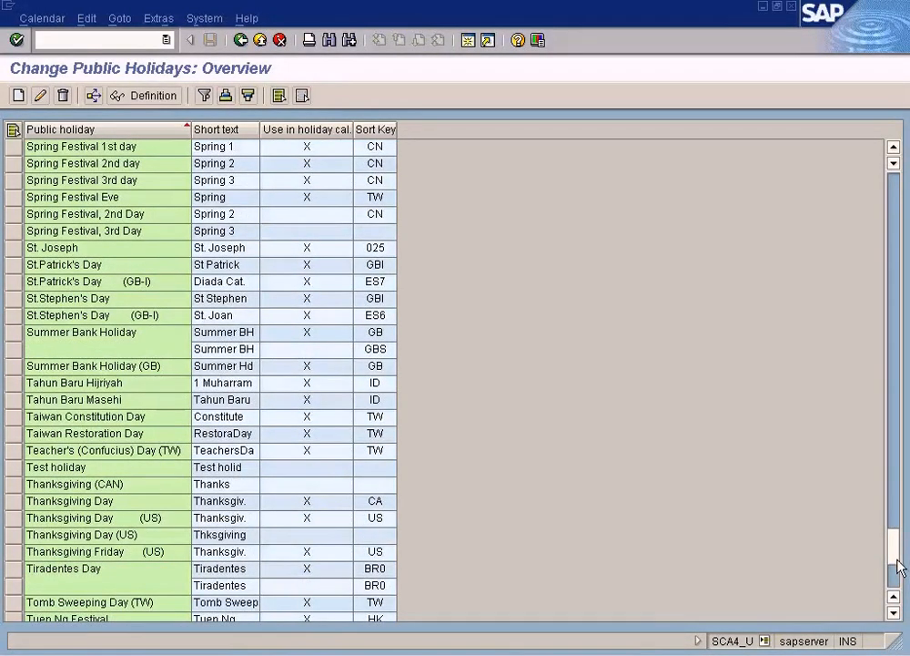
pyautogui.click(105, 469)
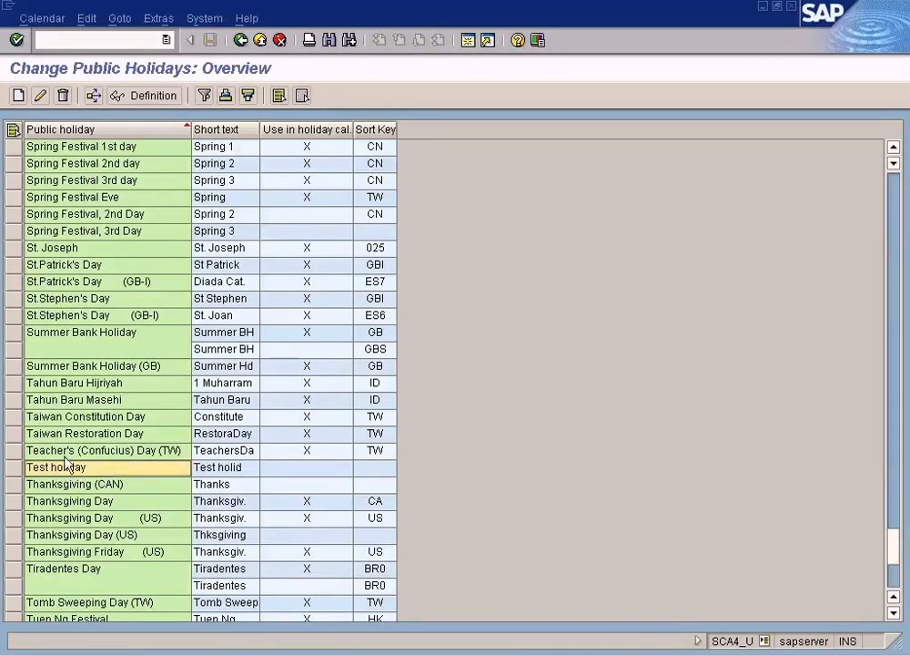
pyautogui.click(146, 96)
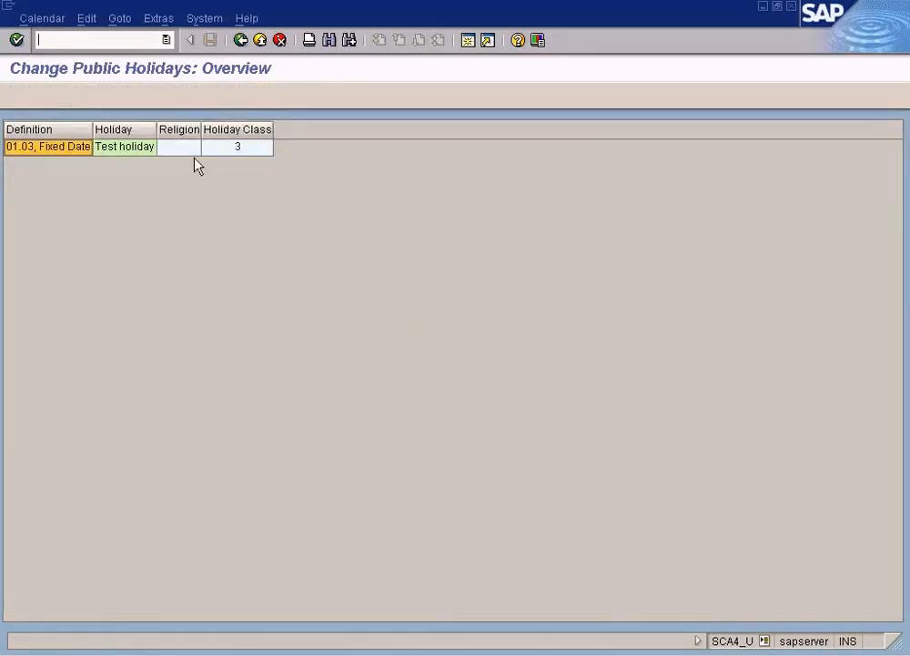
pyautogui.click(26, 156)
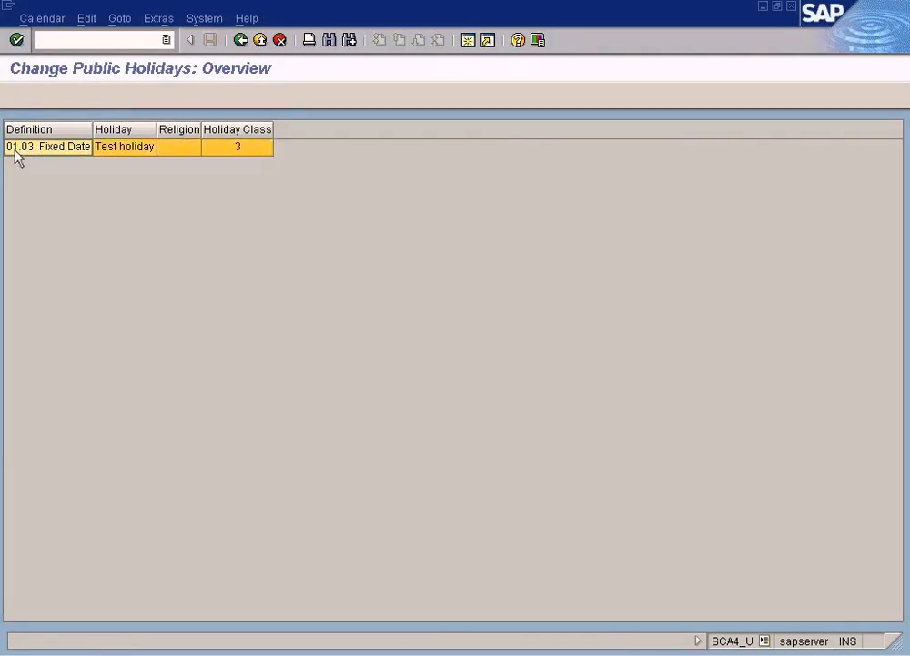
pyautogui.click(245, 44)
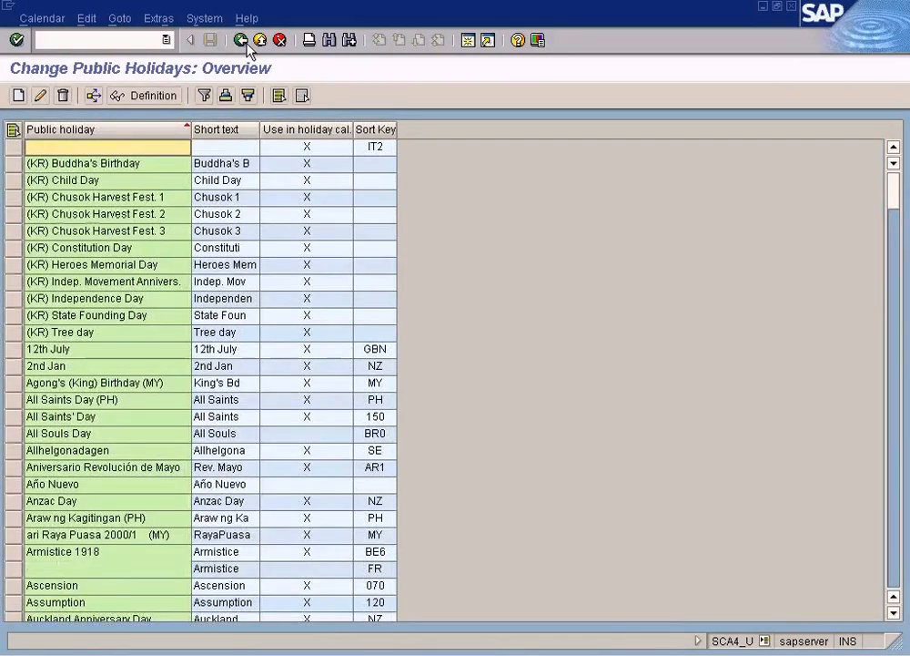
pyautogui.click(246, 43)
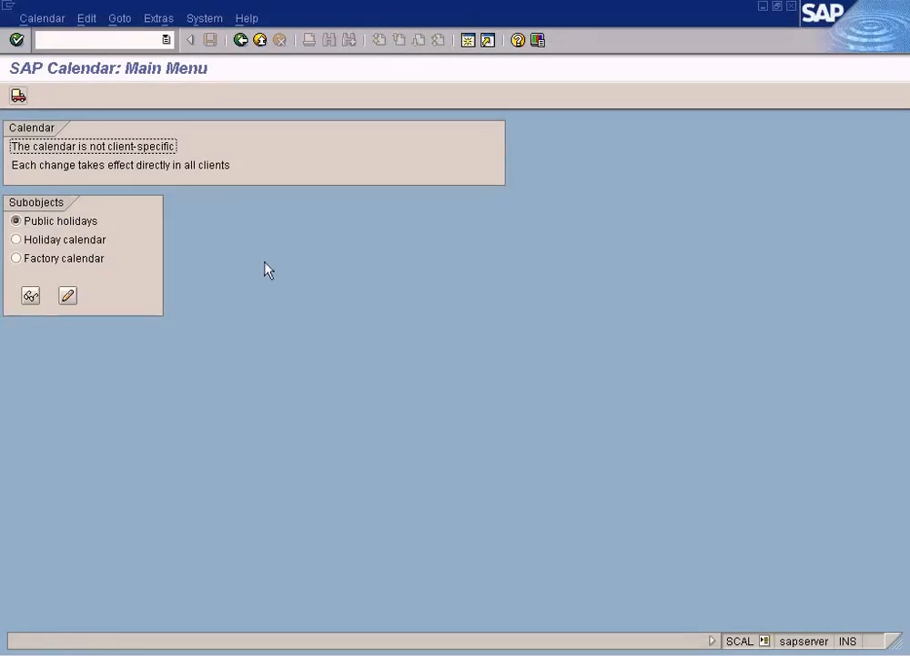
# Step: Switch to Paint and add a text box reading "Define Public" in the upper part of the blank canvas
pyautogui.click(122, 654)
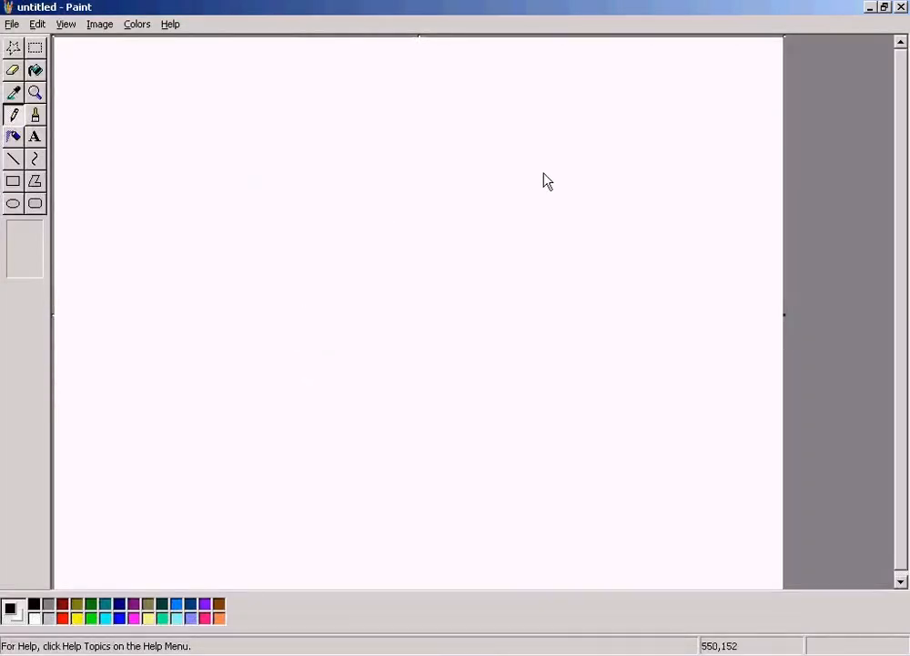
pyautogui.click(35, 137)
pyautogui.moveTo(351, 126); pyautogui.dragTo(552, 163)
pyautogui.write('Publick')
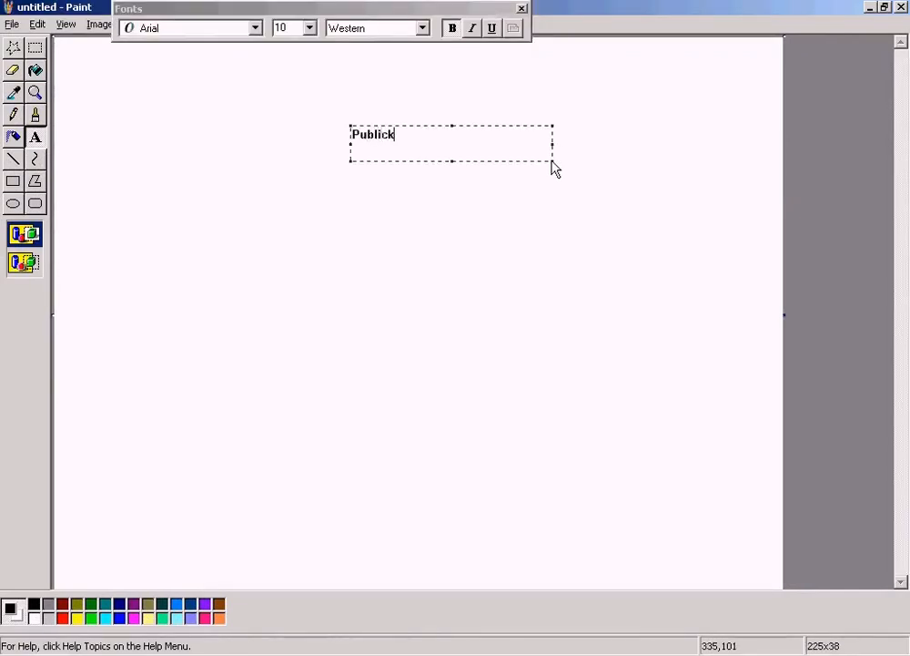
pyautogui.press('Home')
pyautogui.write('Define')
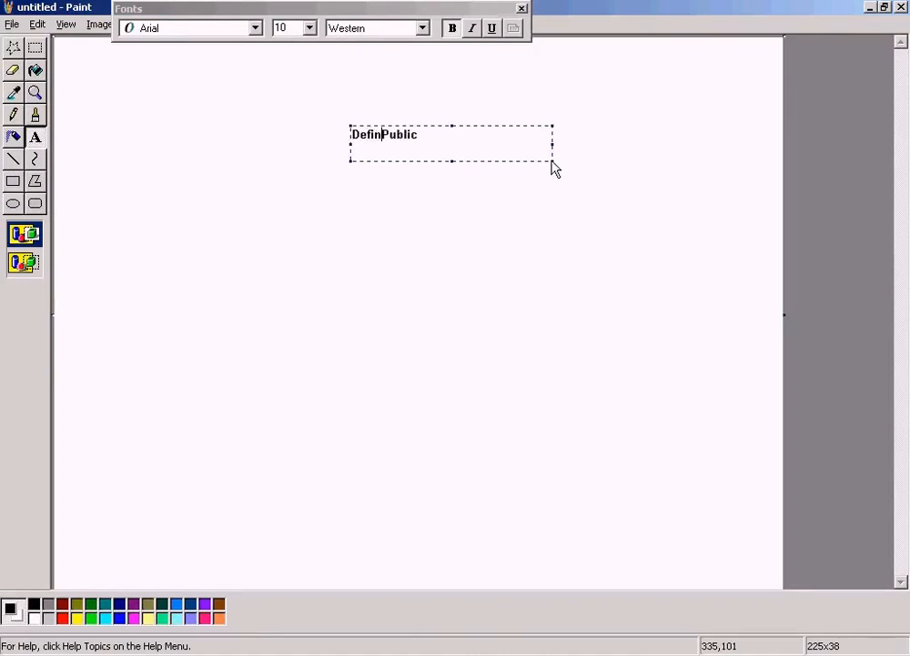
# Step: Change the note's text colour to red and complete it to read "Define Public Holiday"
pyautogui.click(62, 619)
pyautogui.click(459, 142)
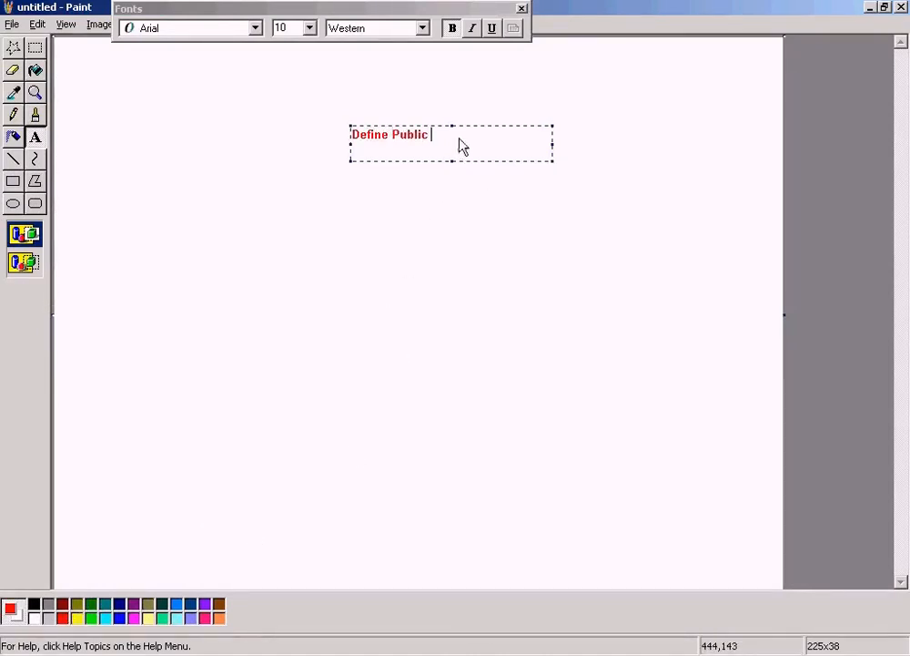
pyautogui.write('oliday')
pyautogui.click(514, 228)
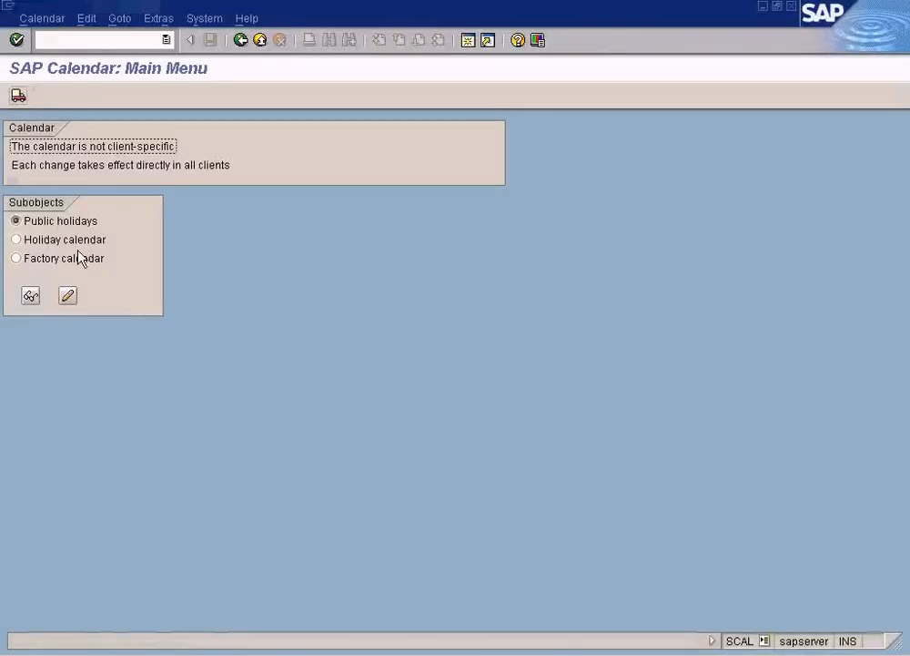
# Step: Back in SAP, open the holiday calendar overview in change mode and locate the public holiday calendar USA
pyautogui.click(61, 241)
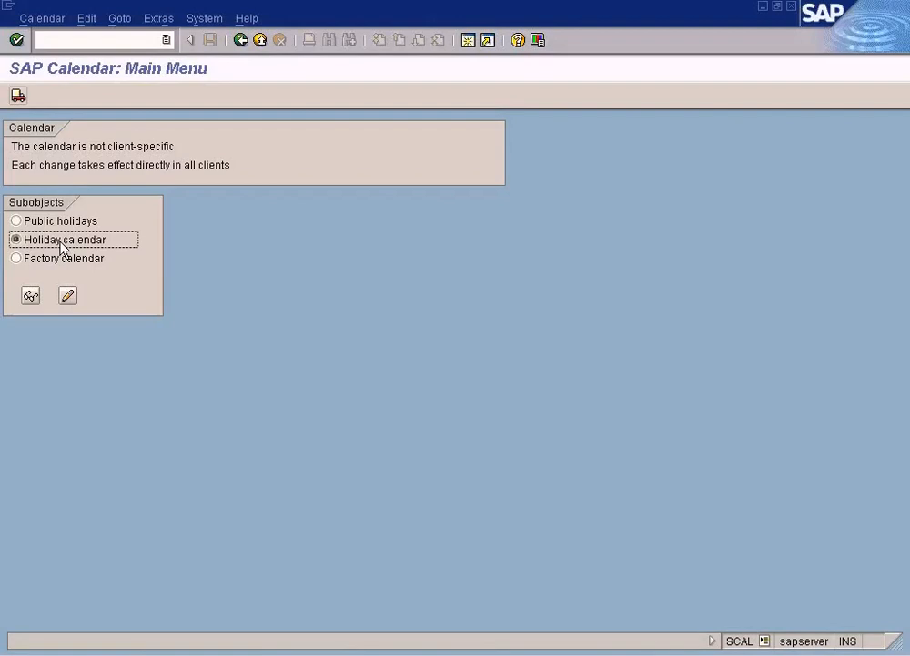
pyautogui.click(67, 296)
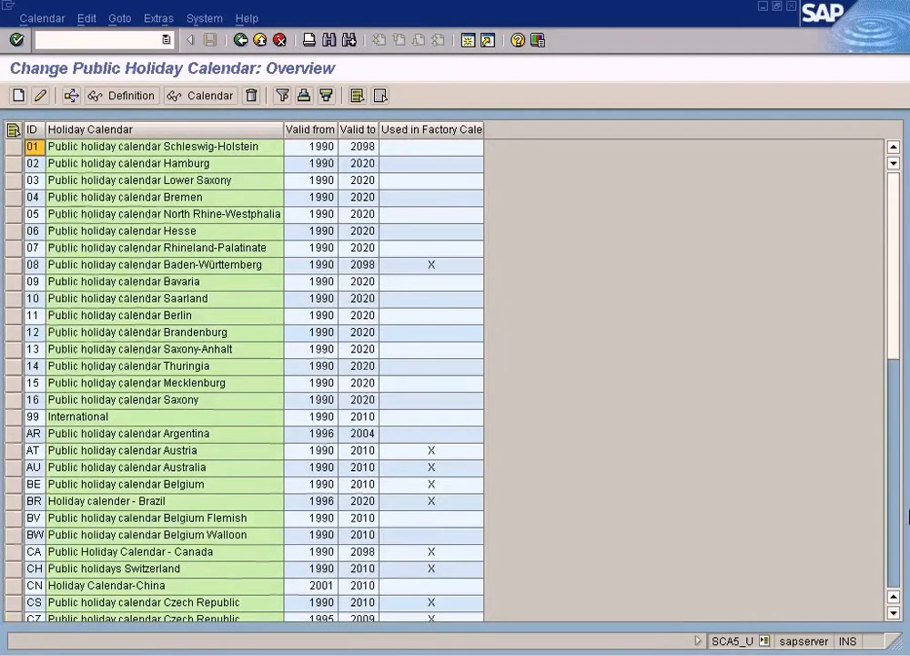
pyautogui.click(894, 560)
pyautogui.click(893, 562)
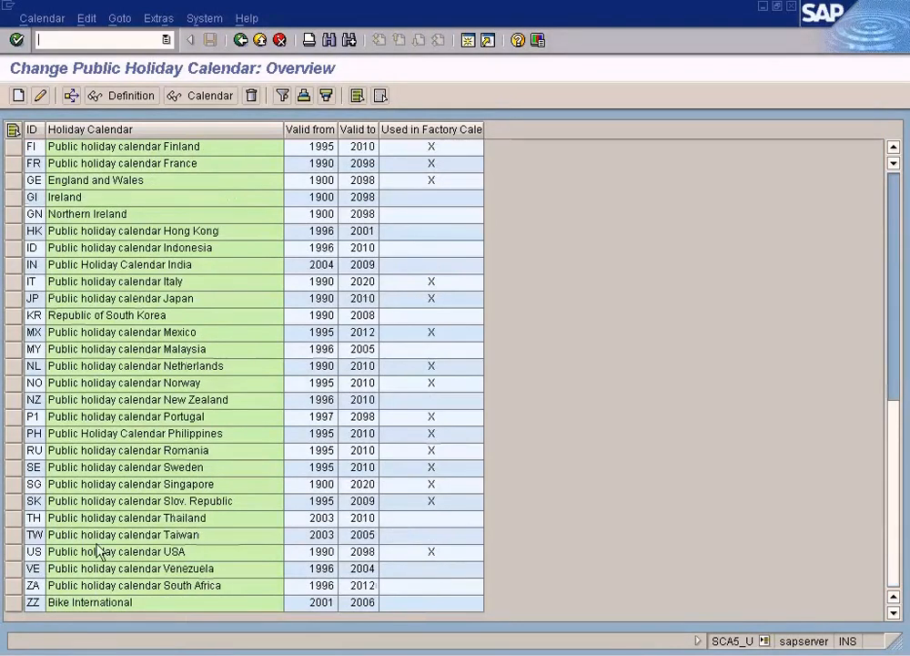
# Step: Return to the calendar main menu, display the public holidays overview, and leave it again
pyautogui.click(35, 550)
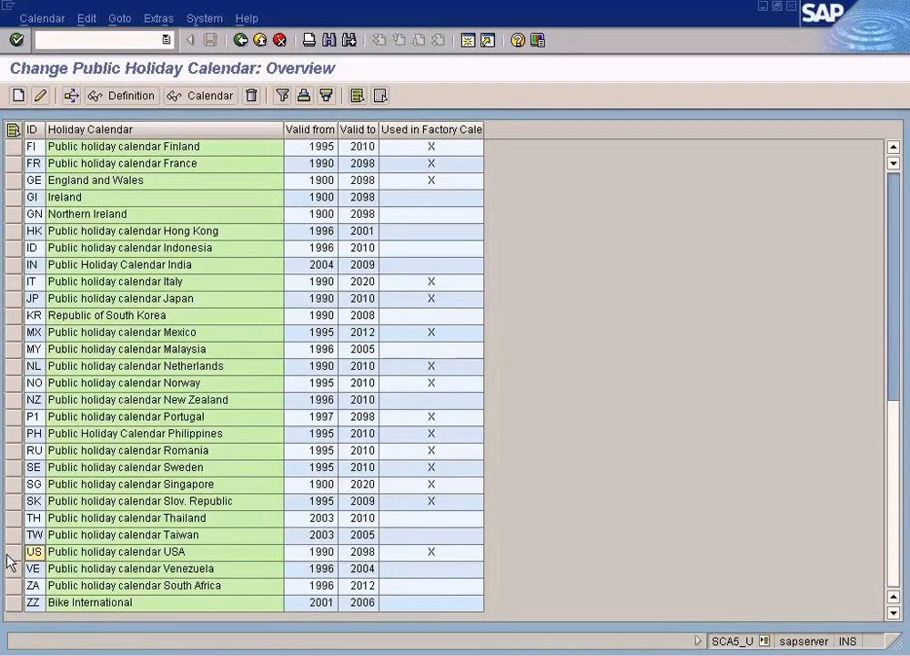
pyautogui.click(240, 39)
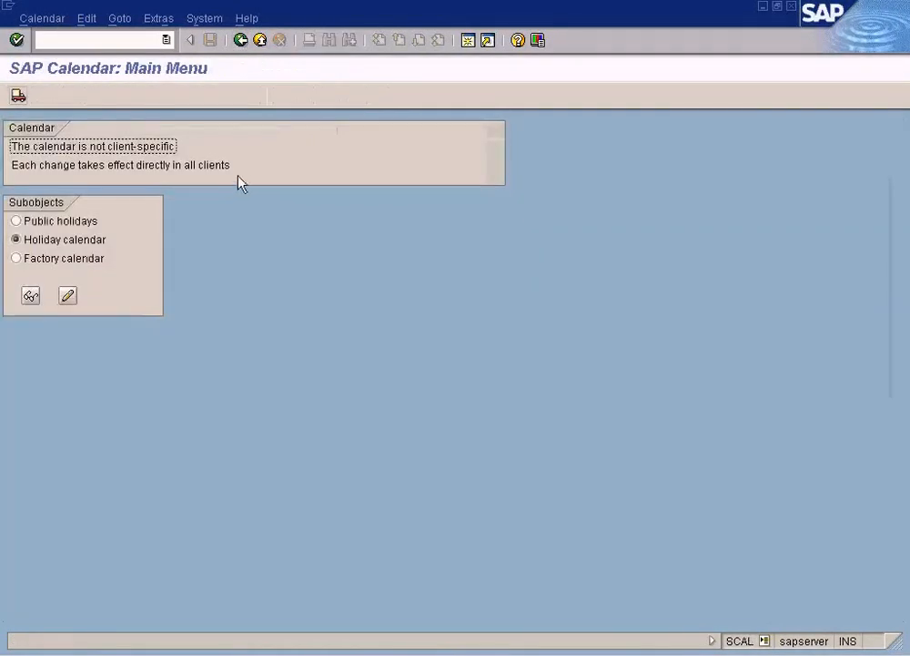
pyautogui.click(60, 223)
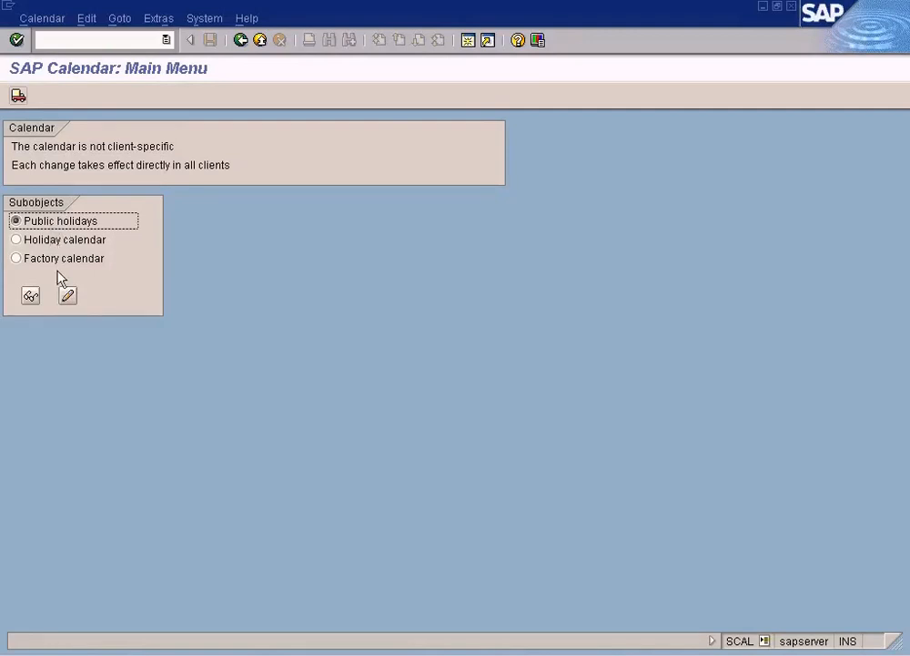
pyautogui.click(30, 295)
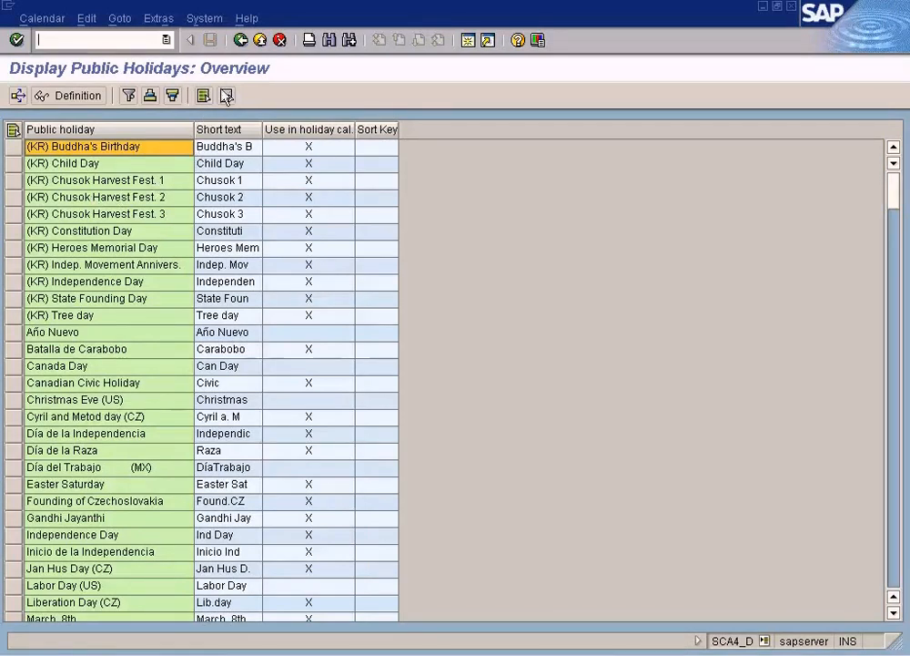
pyautogui.click(240, 39)
# Step: Display the holiday calendar overview, locate Public holiday calendar USA, and return to the main menu
pyautogui.click(63, 241)
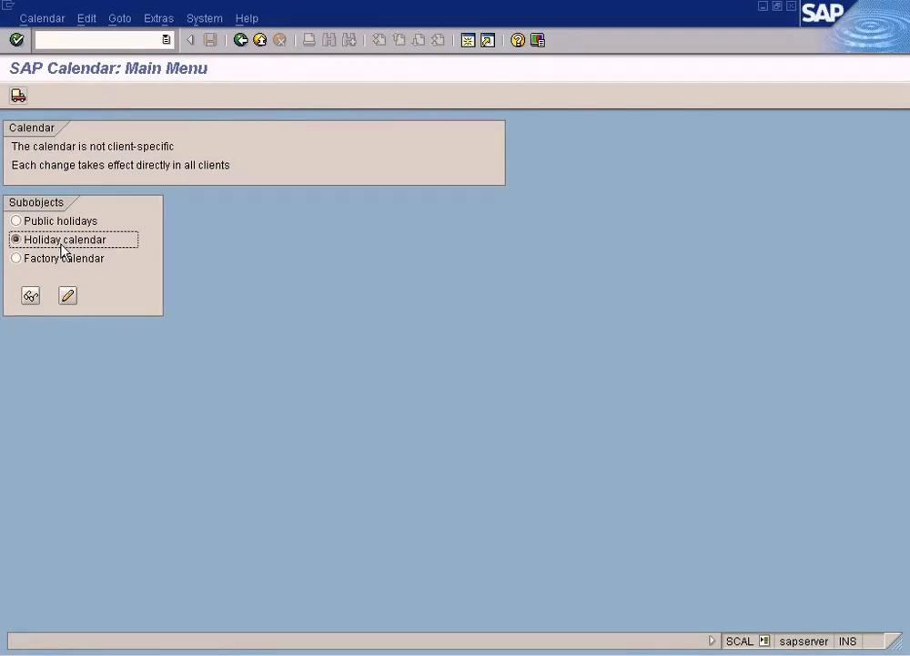
pyautogui.click(32, 297)
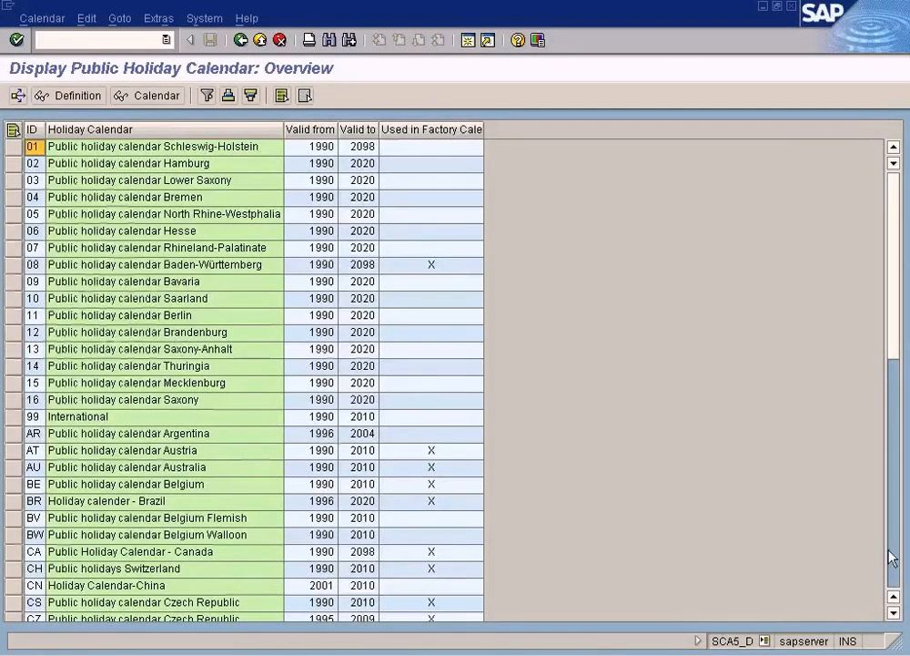
pyautogui.click(890, 558)
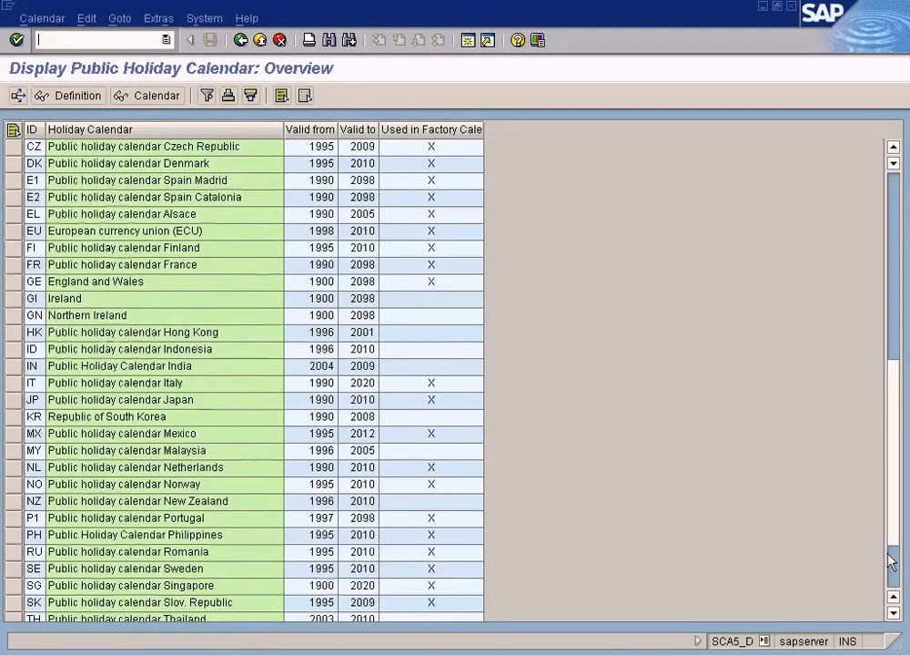
pyautogui.click(891, 560)
pyautogui.click(82, 553)
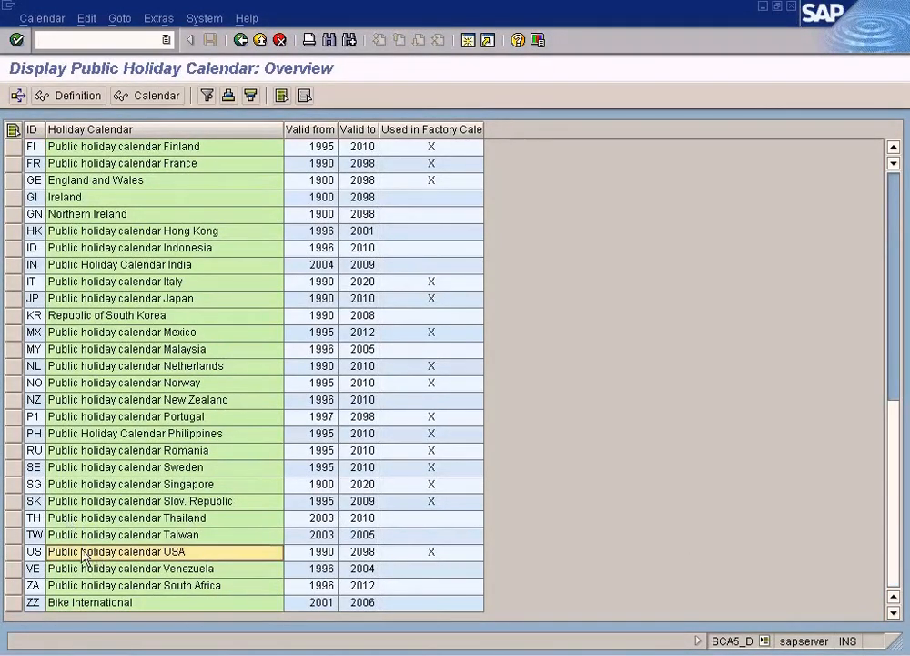
pyautogui.click(33, 552)
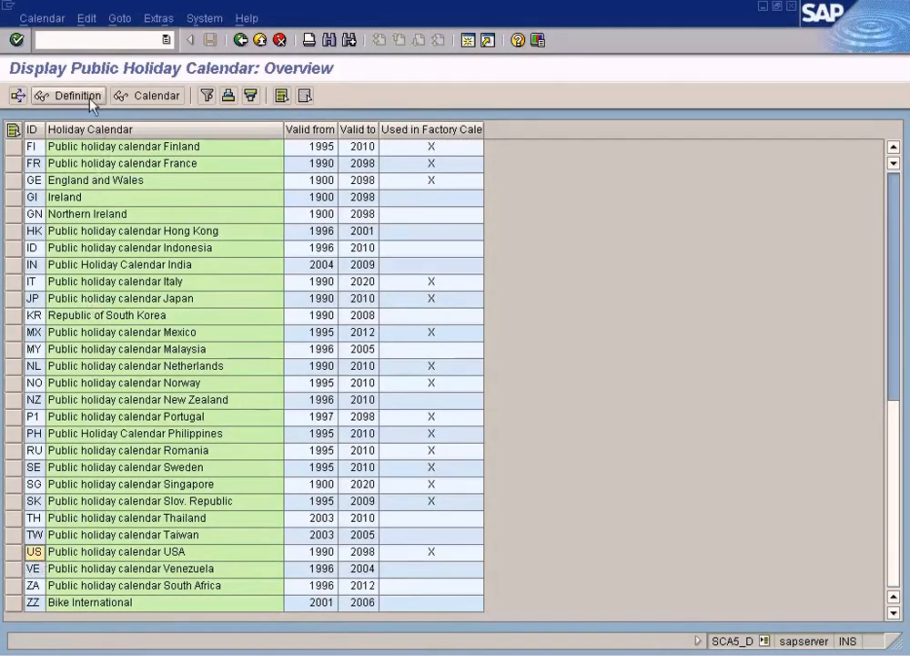
pyautogui.click(241, 40)
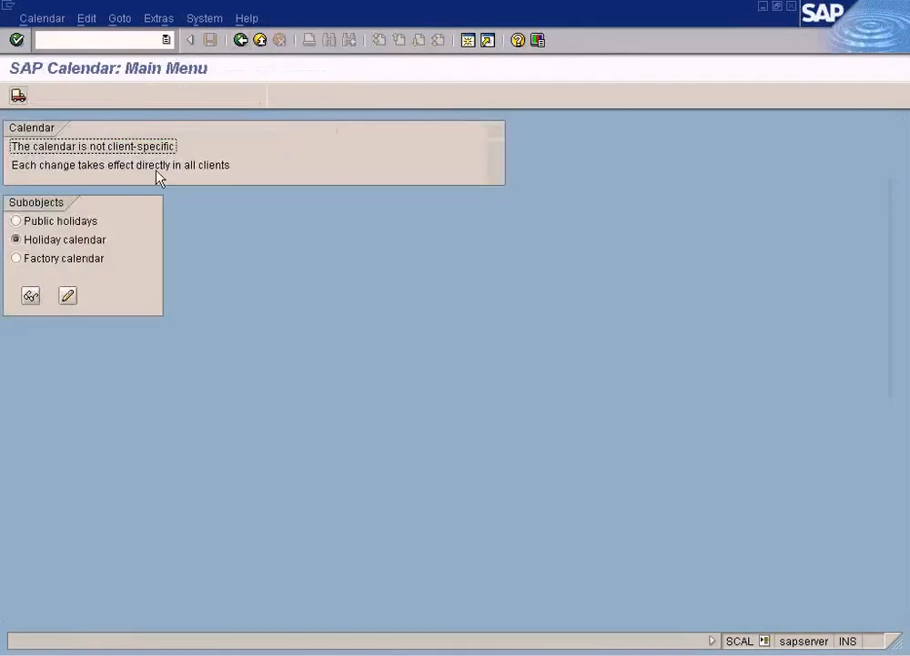
# Step: Open the holiday calendar overview in change mode and open the details of Public holiday calendar USA for editing
pyautogui.click(67, 297)
pyautogui.click(898, 572)
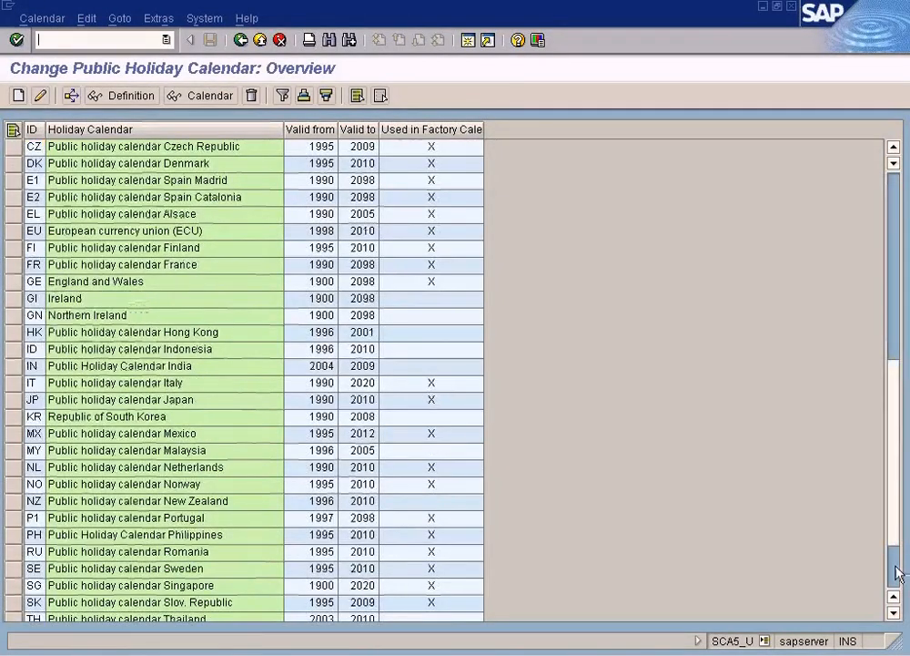
pyautogui.click(897, 572)
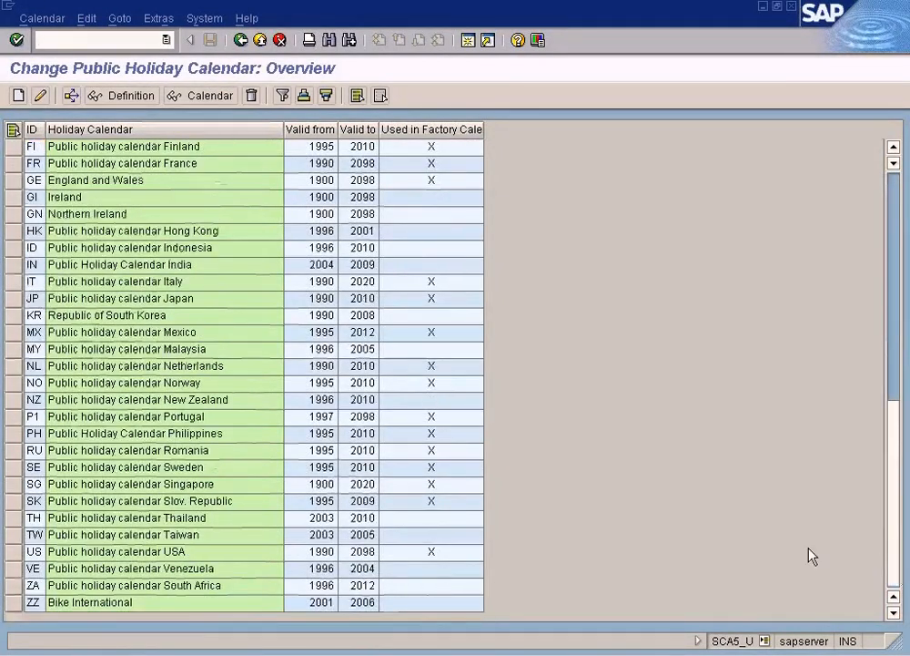
pyautogui.click(32, 551)
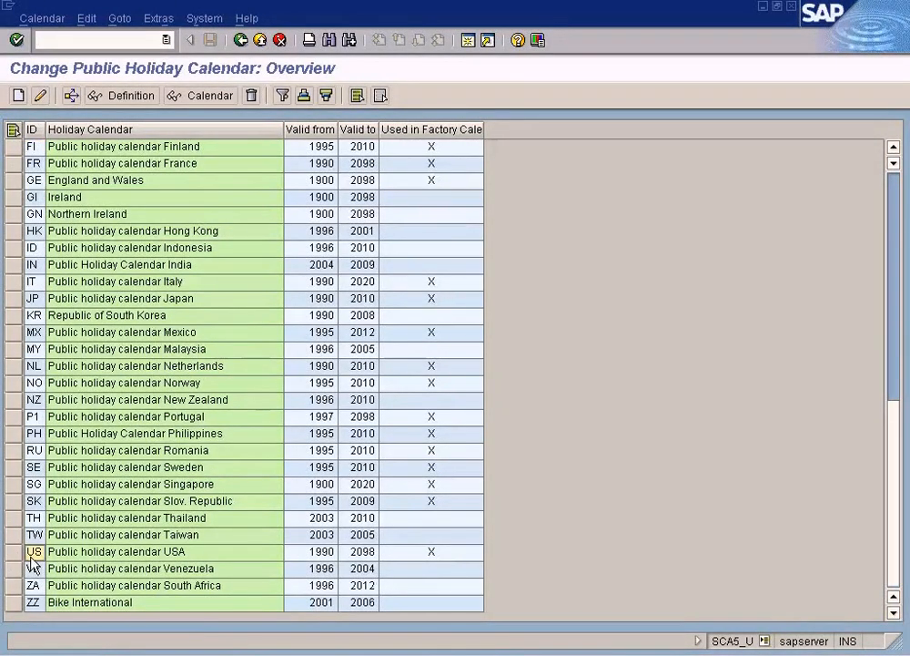
pyautogui.click(40, 95)
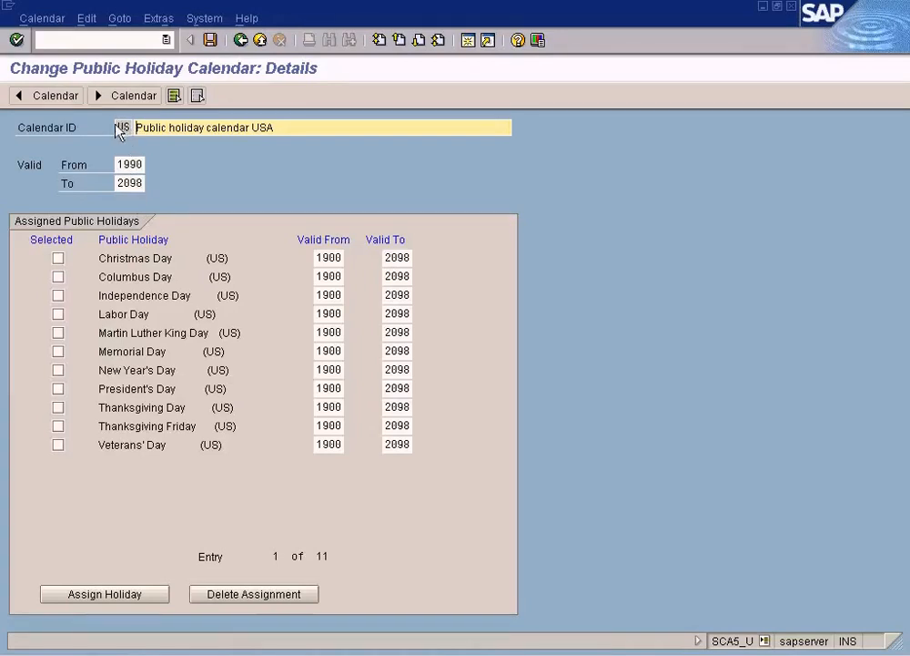
pyautogui.moveTo(117, 127); pyautogui.dragTo(136, 127)
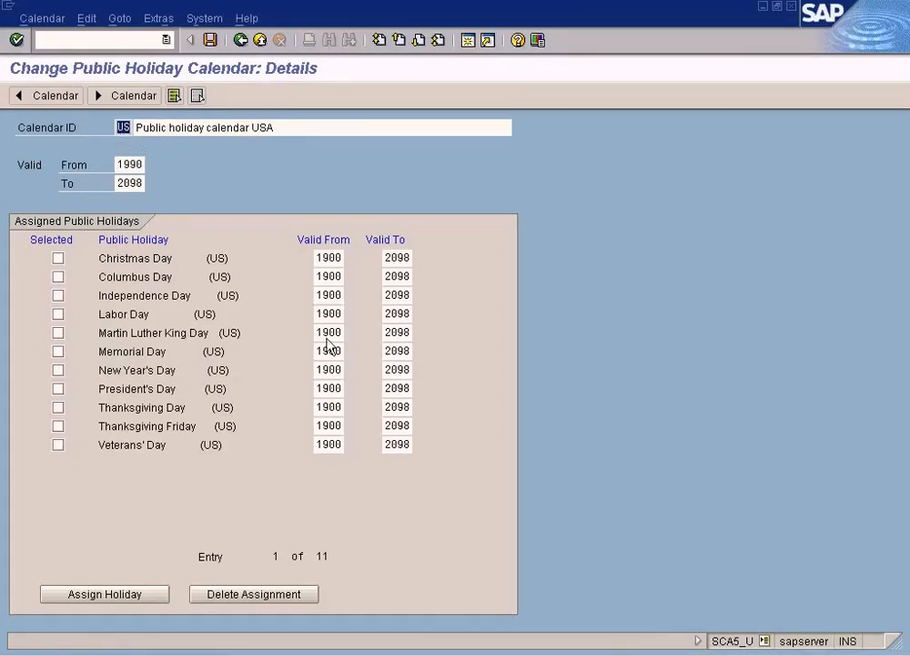
# Step: Switch to the untitled Paint drawing and draw a vertical red line down from the "Define Public Holiday" text
pyautogui.click(471, 630)
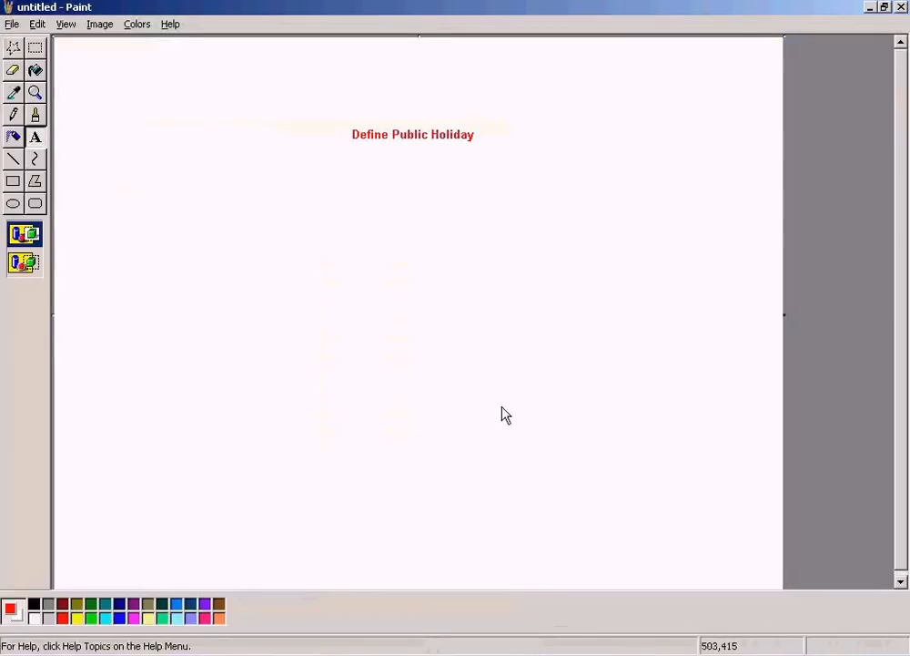
pyautogui.click(12, 159)
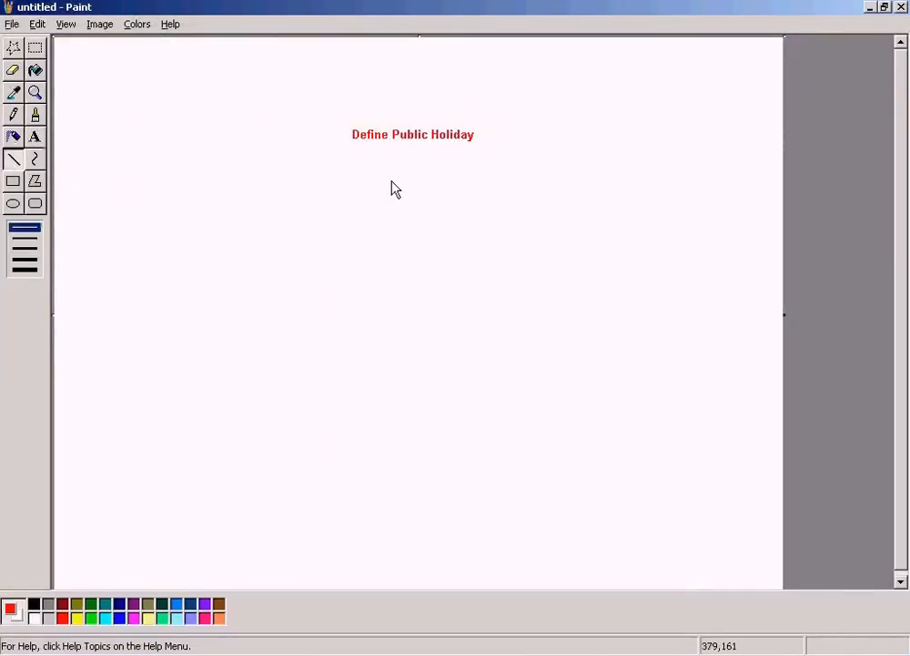
pyautogui.moveTo(415, 151)
pyautogui.mouseDown()
pyautogui.moveTo(420, 238)
pyautogui.moveTo(398, 254)
pyautogui.mouseUp()
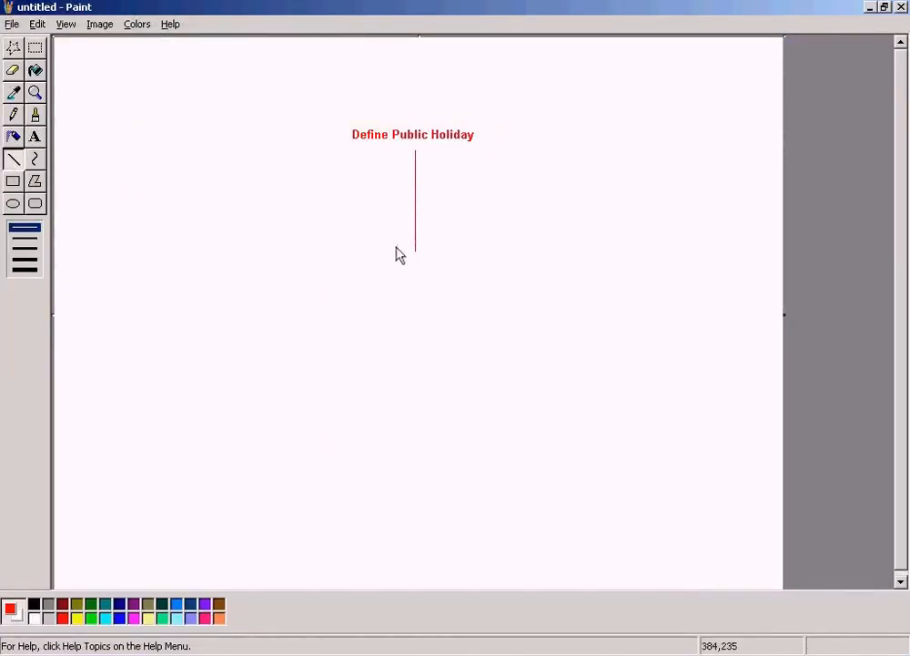
# Step: Add the text "Group a list of public holidays under a holiday calendar" to the right of the vertical line
pyautogui.click(36, 137)
pyautogui.moveTo(444, 189); pyautogui.dragTo(643, 215)
pyautogui.write('Group a li')
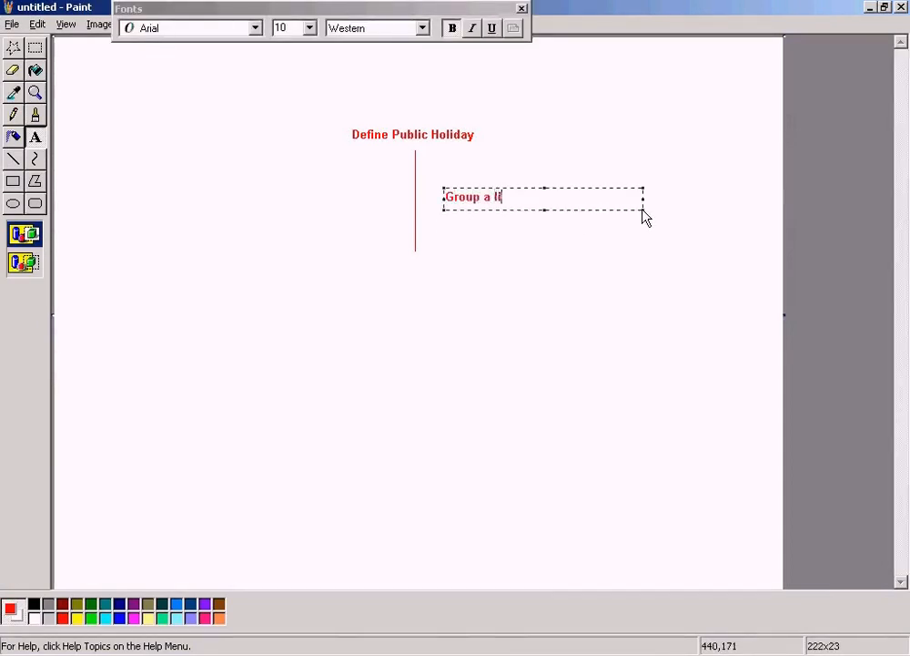
pyautogui.write('st of public holidays')
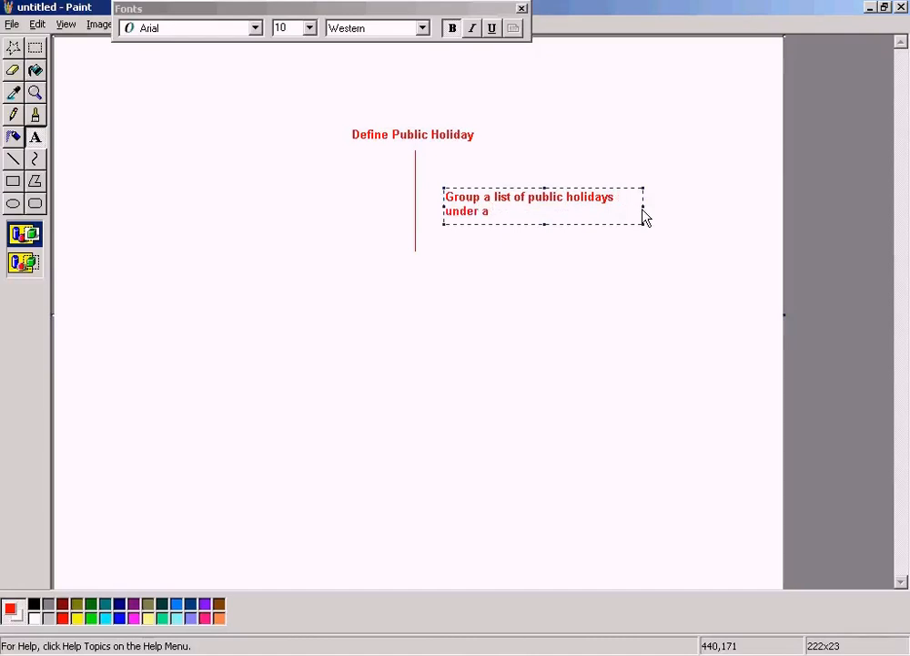
pyautogui.write('holiday calendar')
pyautogui.press('Return')
pyautogui.click(620, 145)
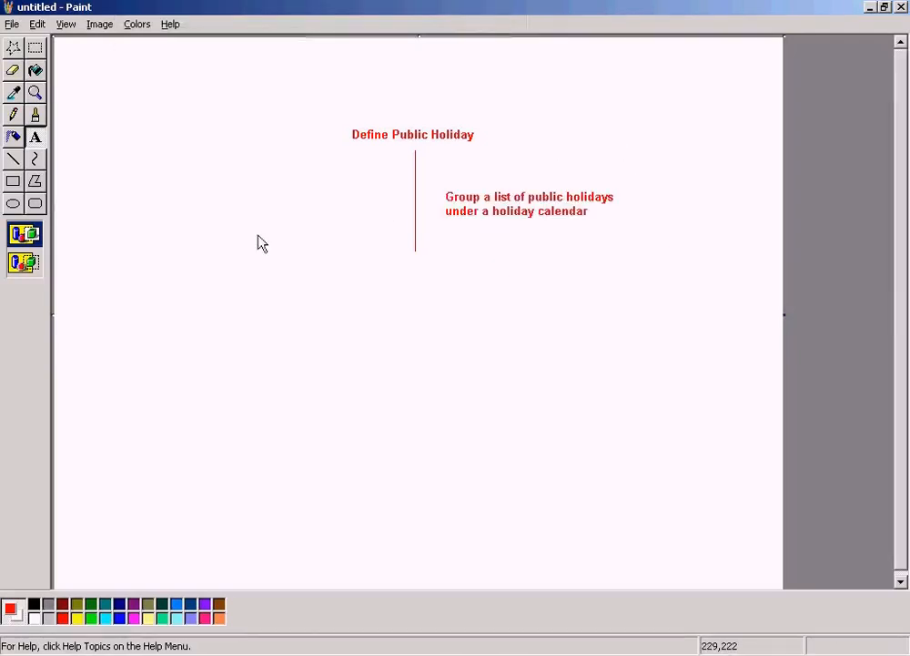
# Step: Add the text "Holiday Calendar Group" at the lower end of the vertical line and indent it slightly
pyautogui.click(40, 138)
pyautogui.moveTo(329, 254); pyautogui.dragTo(560, 284)
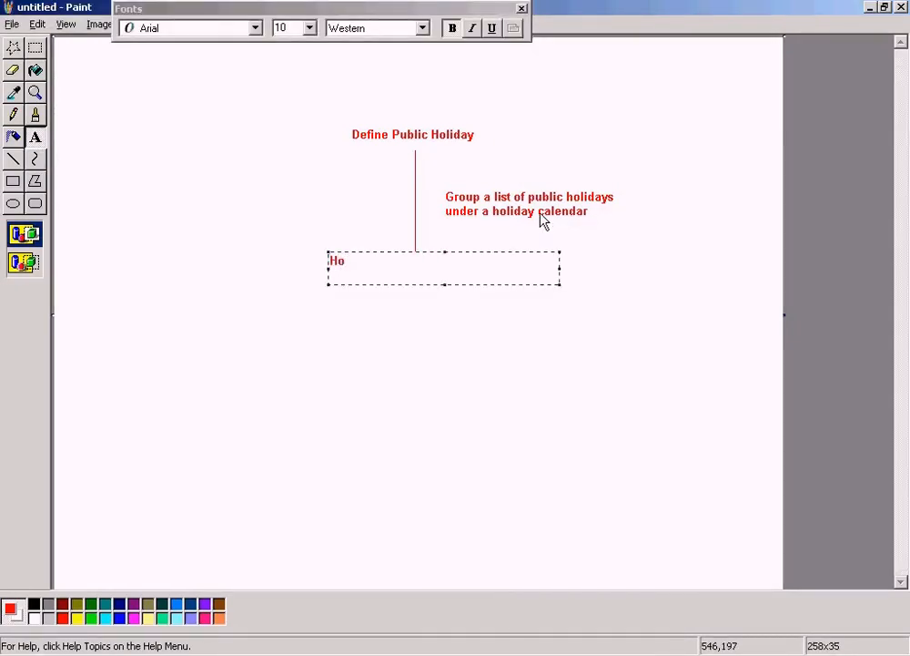
pyautogui.write('Holiday Calendar ')
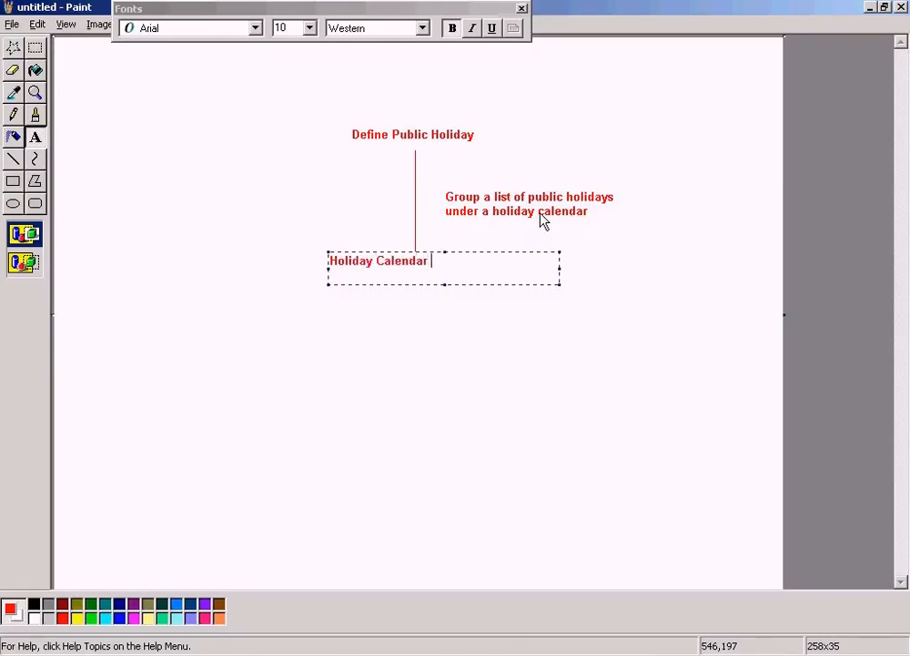
pyautogui.write('Group')
pyautogui.press('Home')
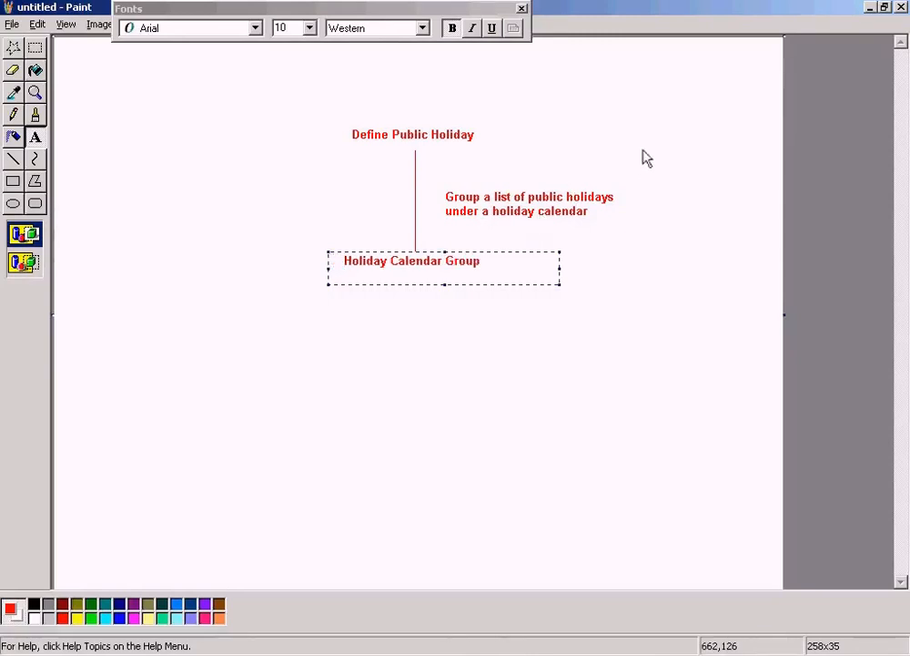
# Step: Back in SAP, open the list of holidays to assign to the USA calendar and sort it by name in ascending order
pyautogui.hotkey('alt', 'Tab')
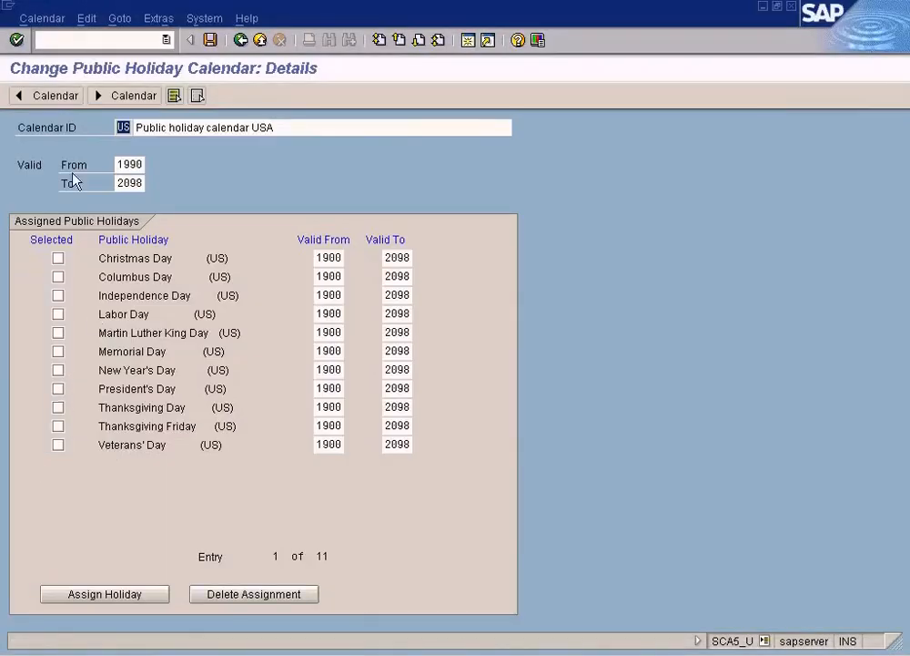
pyautogui.click(131, 599)
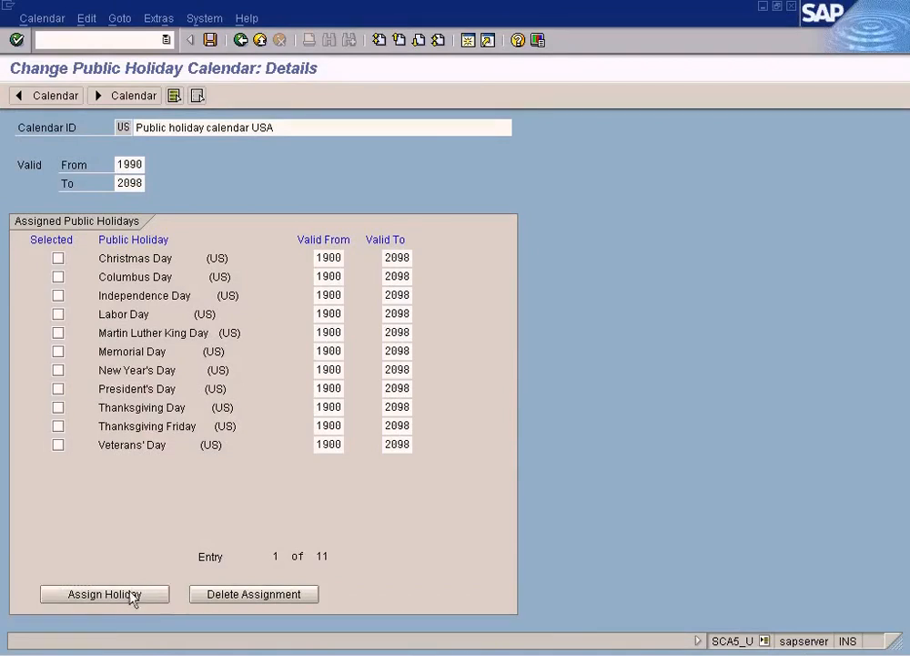
pyautogui.click(558, 454)
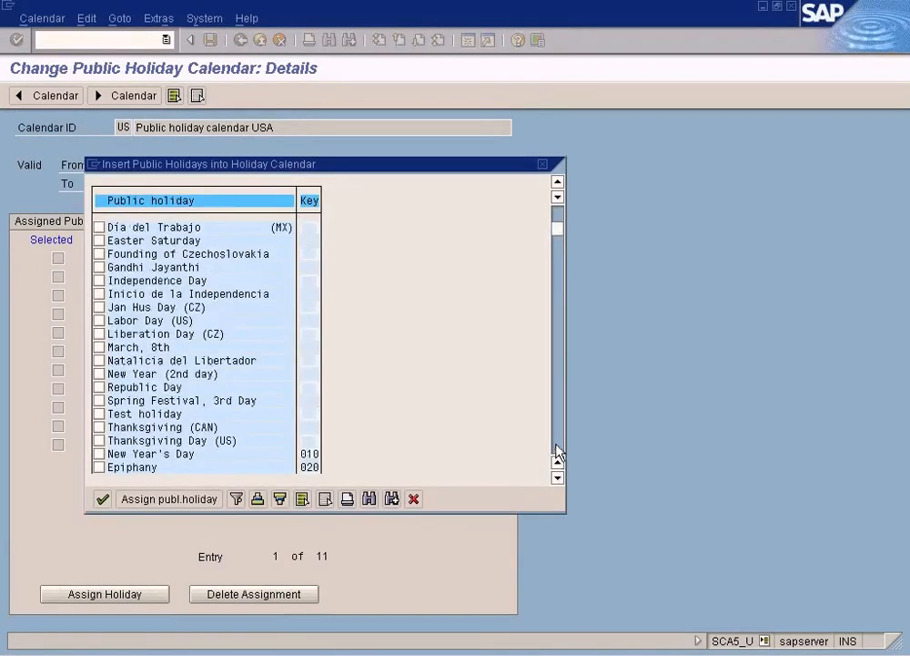
pyautogui.click(556, 448)
pyautogui.click(558, 450)
pyautogui.click(559, 450)
pyautogui.click(558, 450)
pyautogui.click(559, 450)
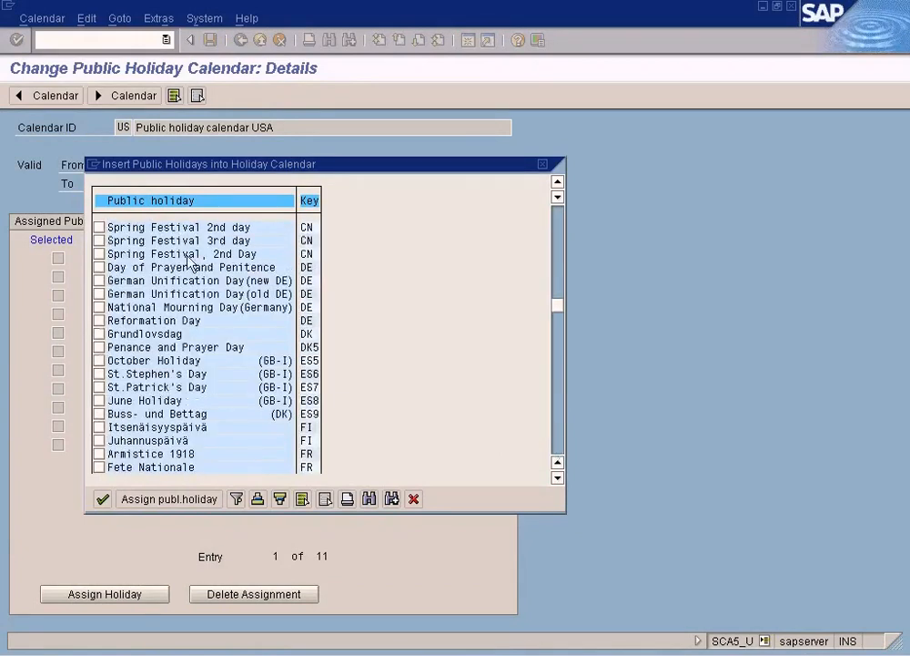
pyautogui.click(258, 498)
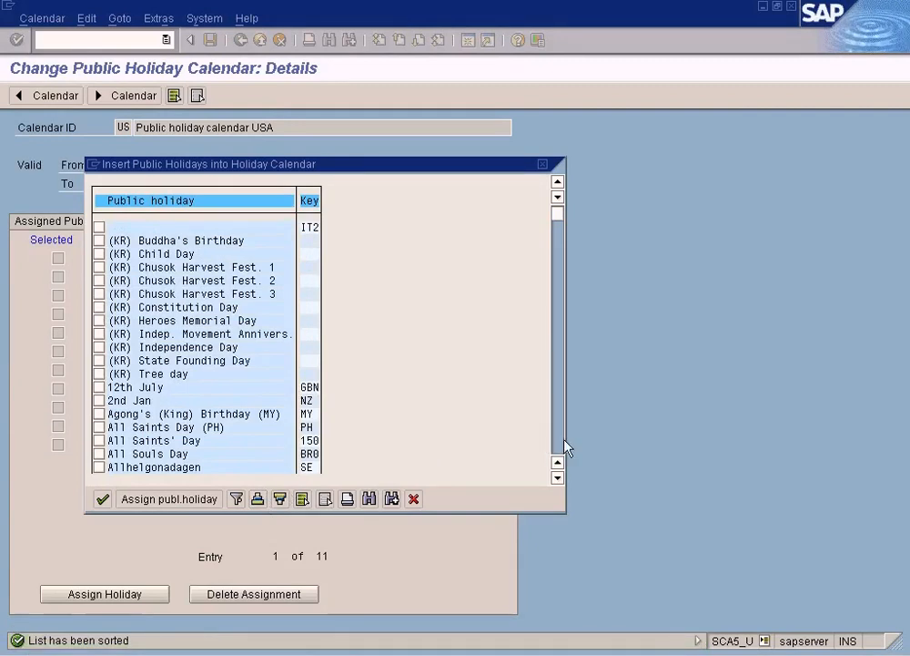
# Step: Search the holiday list for "test" and assign Test holiday to Public holiday calendar USA
pyautogui.click(369, 498)
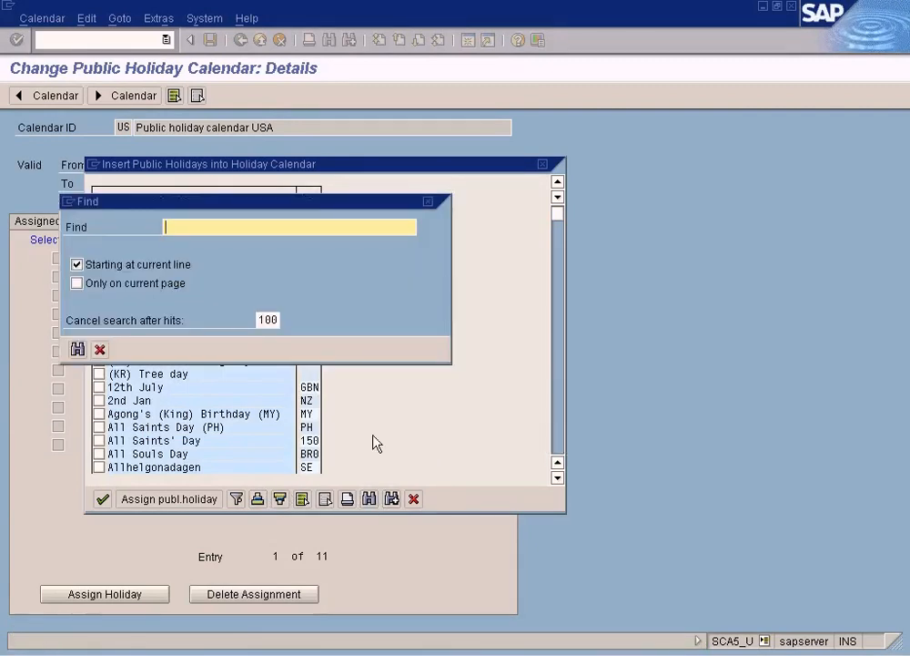
pyautogui.write('test')
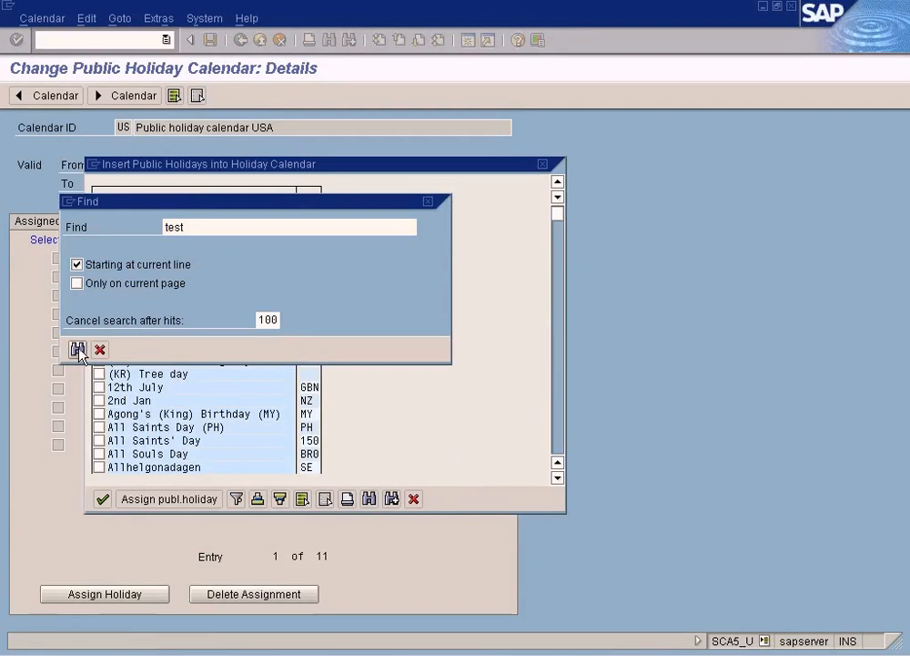
pyautogui.click(78, 349)
pyautogui.doubleClick(199, 312)
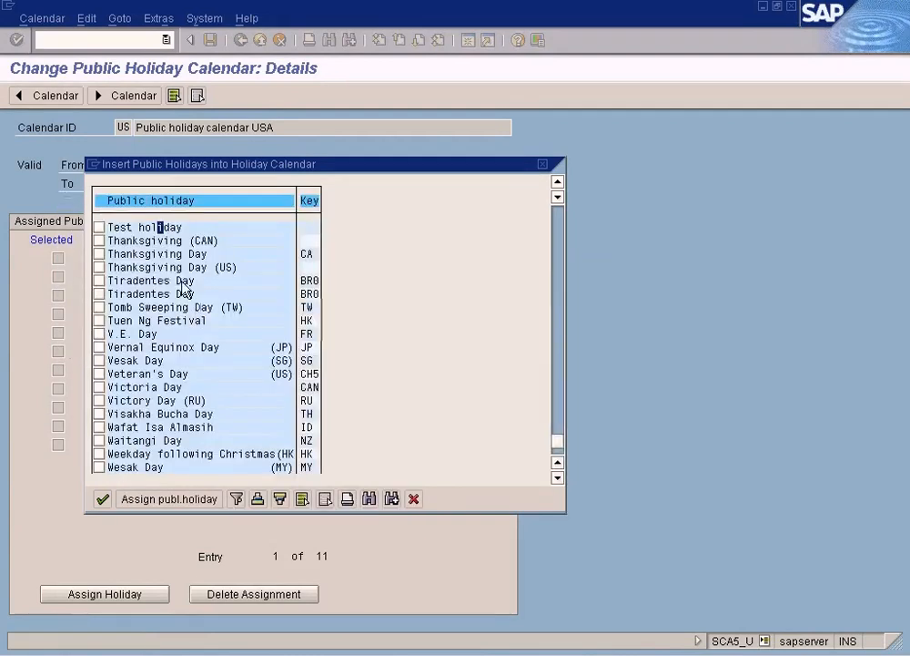
pyautogui.click(99, 226)
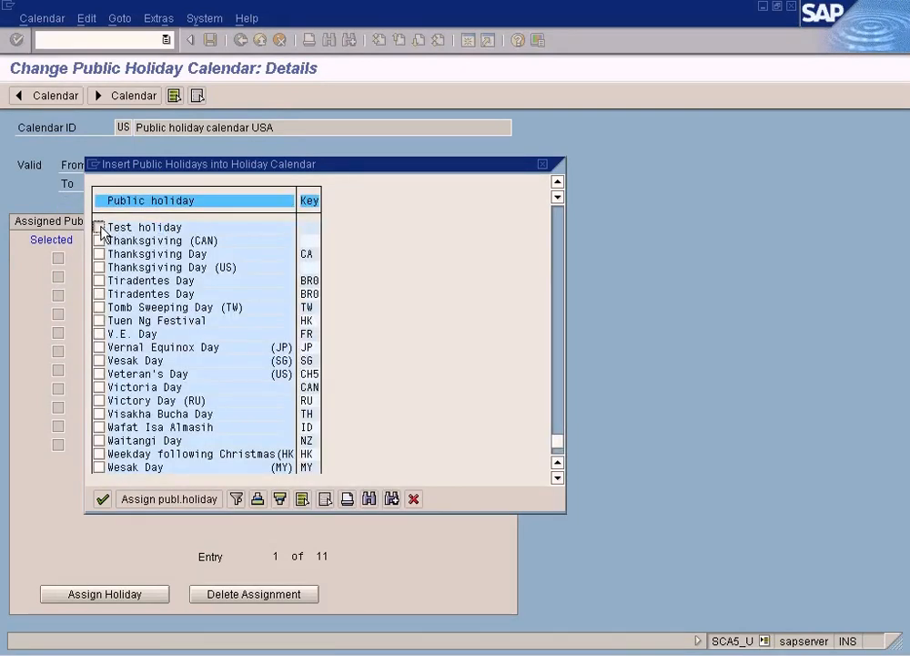
pyautogui.click(132, 499)
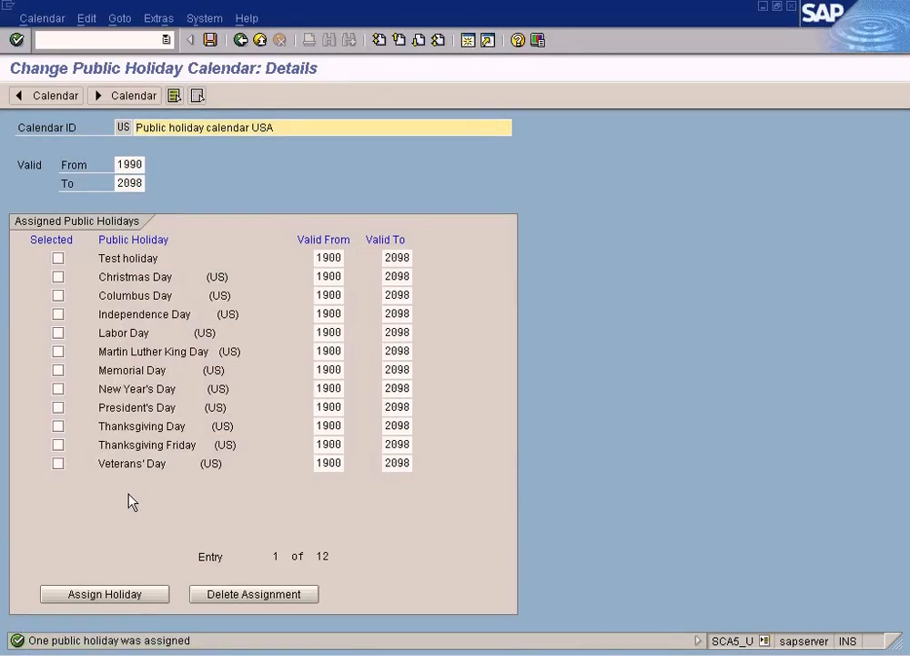
# Step: Focus the assigned Test holiday entry and bring up the untitled Paint drawing to review the diagram
pyautogui.click(144, 258)
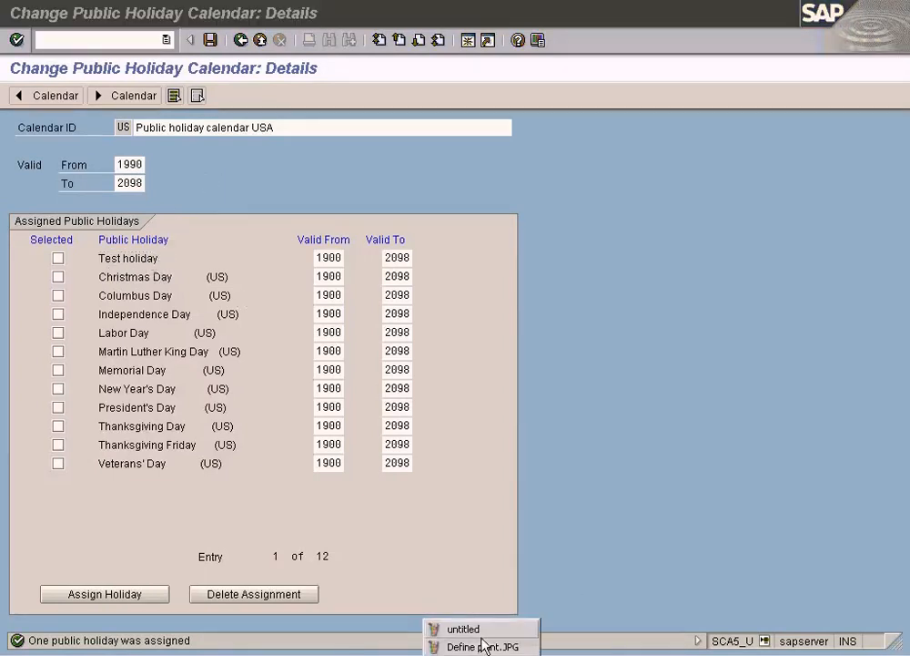
pyautogui.click(464, 629)
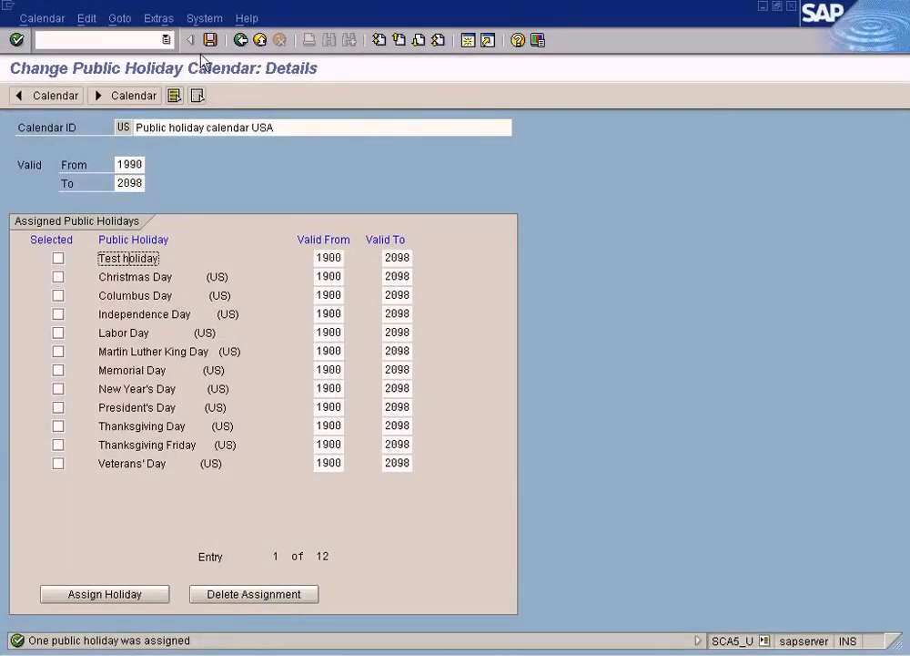
# Step: Save Public holiday calendar USA, reading the help on large validity periods and accepting the adjustment of referencing factory calendars
pyautogui.click(211, 39)
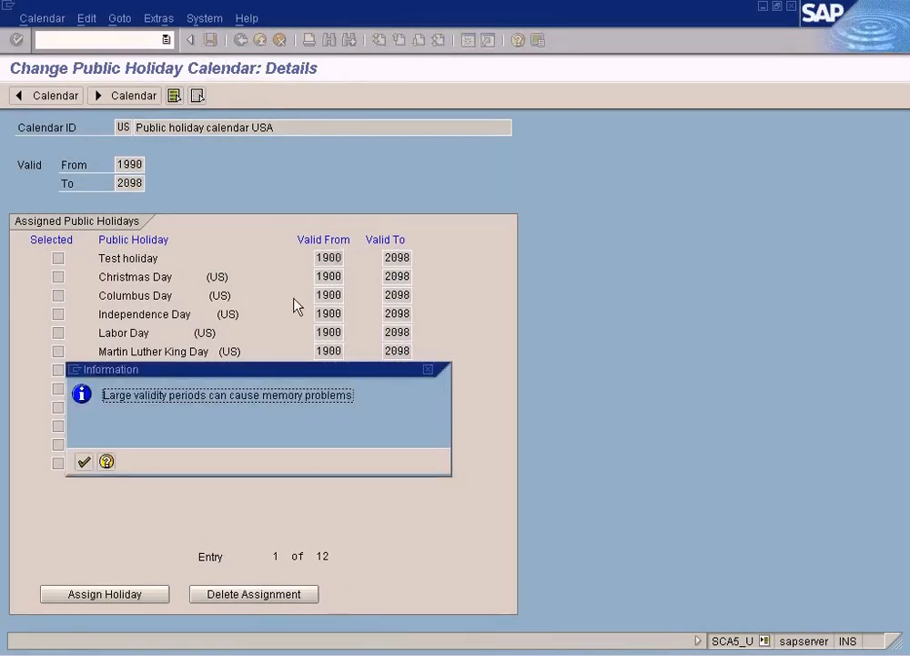
pyautogui.click(108, 461)
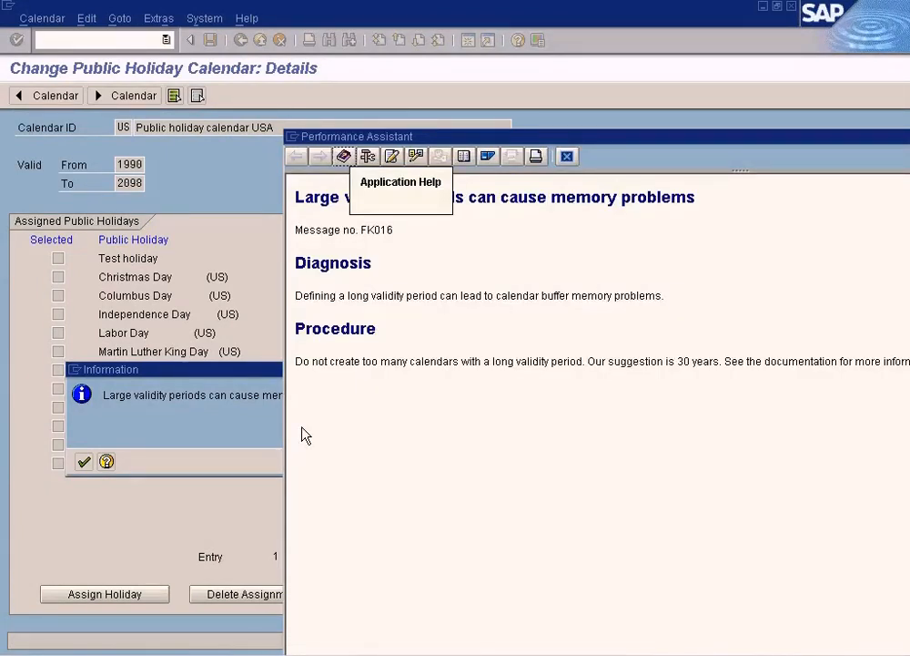
pyautogui.click(566, 157)
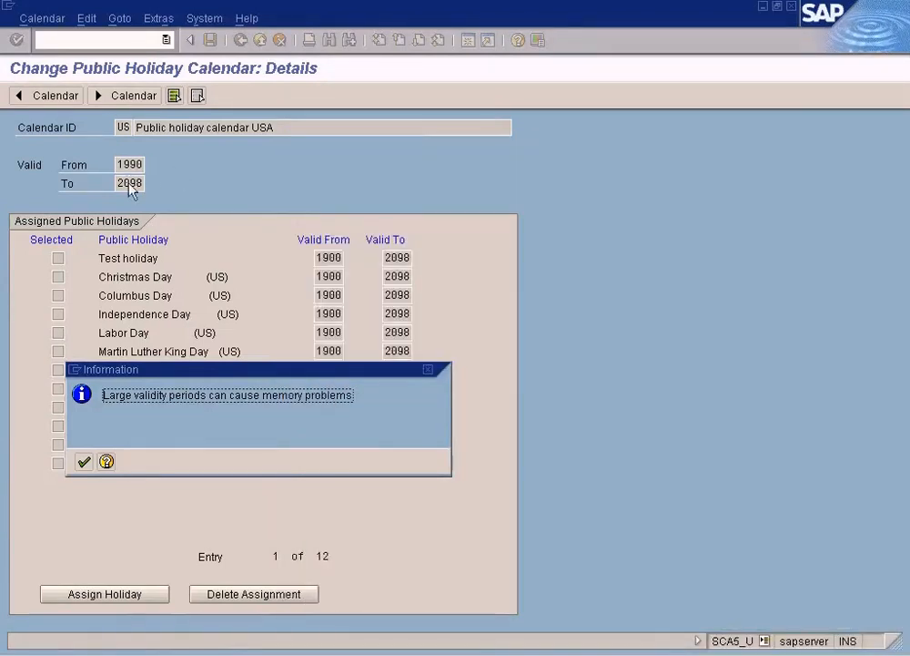
pyautogui.click(84, 462)
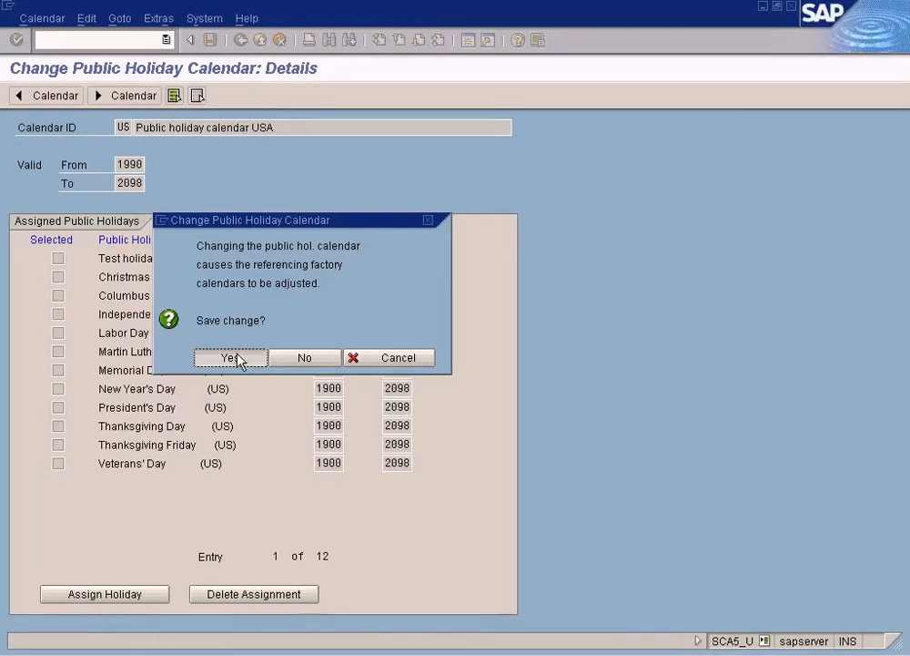
pyautogui.click(238, 359)
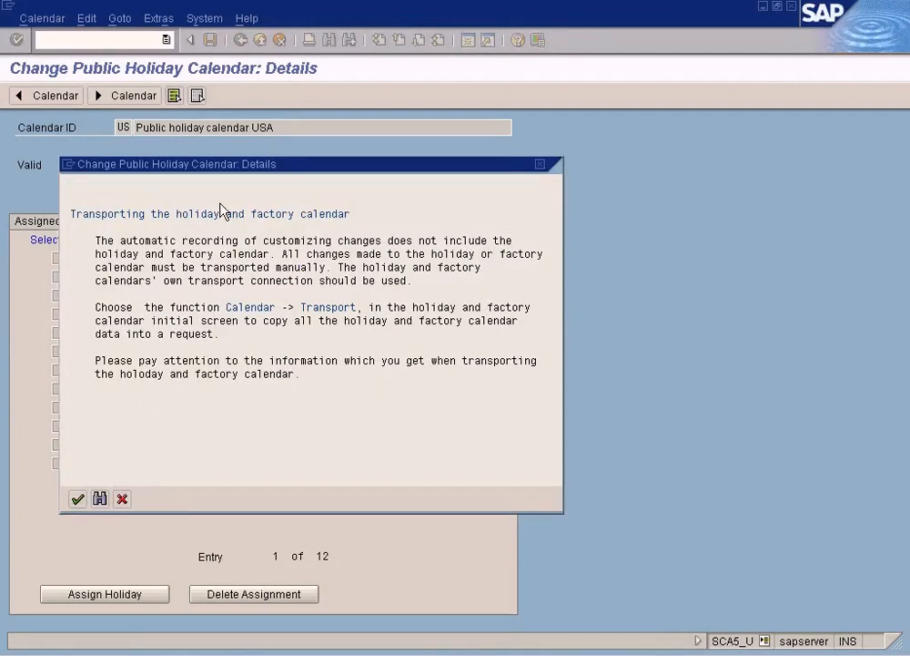
pyautogui.press('Return')
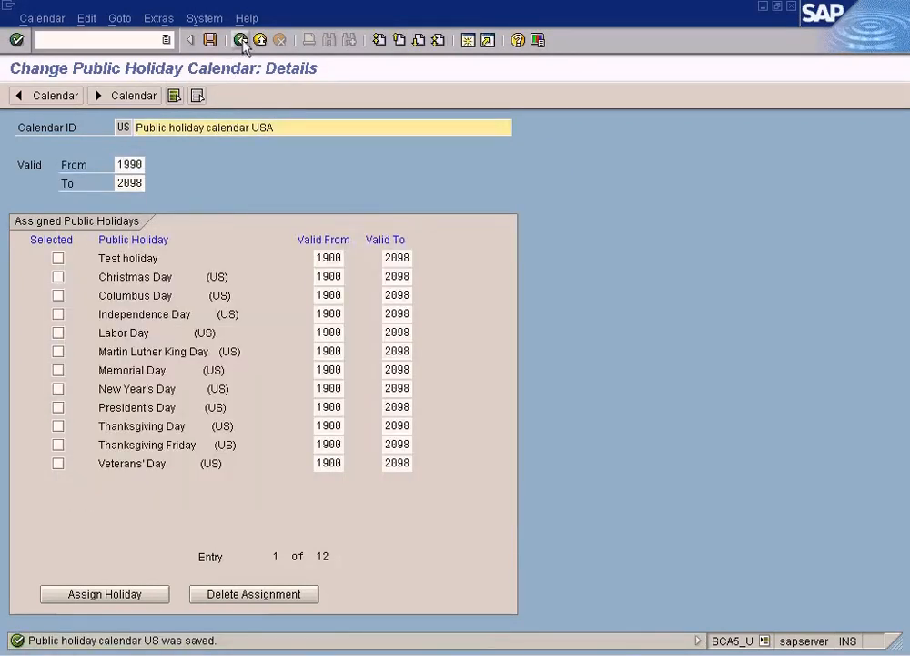
# Step: Return to the calendar selection and open Factory calendar US standard for editing from the factory calendar overview
pyautogui.click(242, 46)
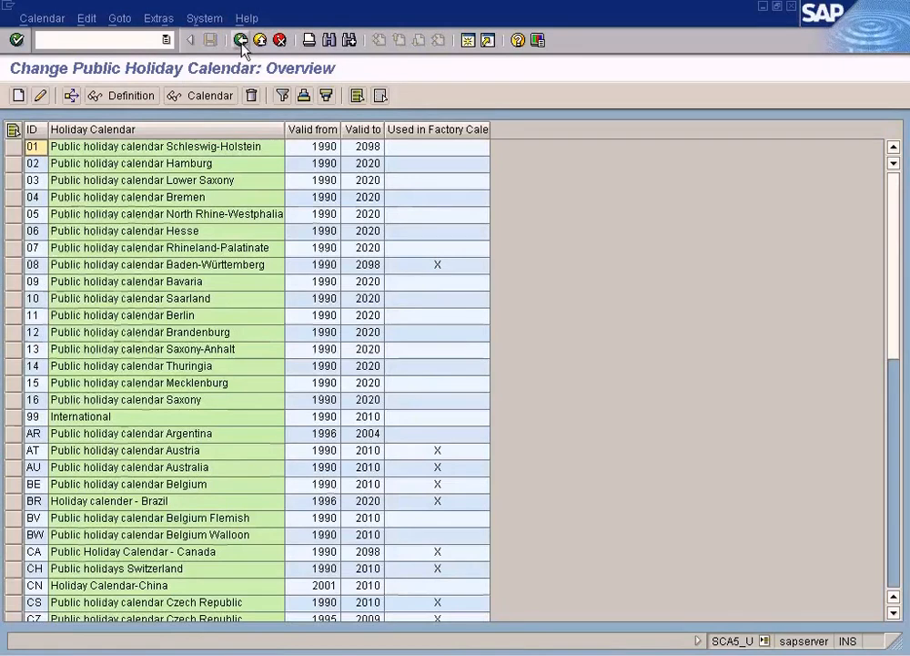
pyautogui.click(243, 44)
pyautogui.click(17, 259)
pyautogui.click(68, 299)
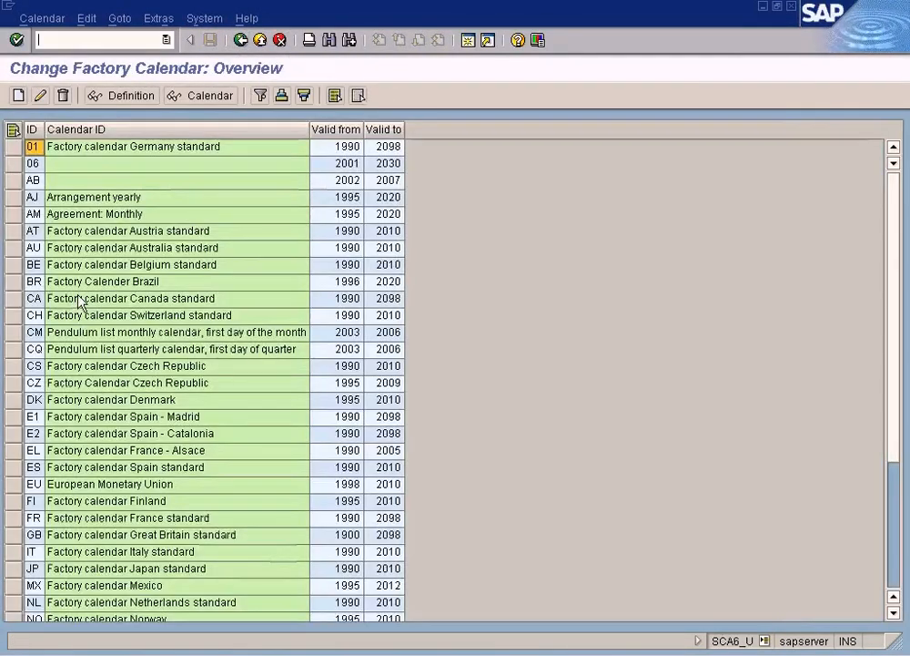
pyautogui.click(894, 517)
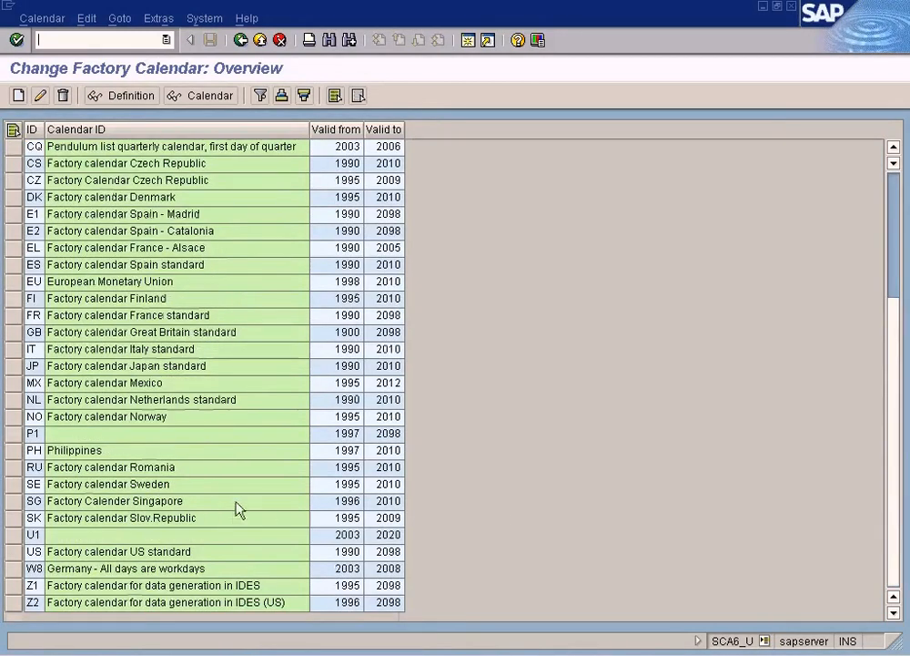
pyautogui.click(34, 551)
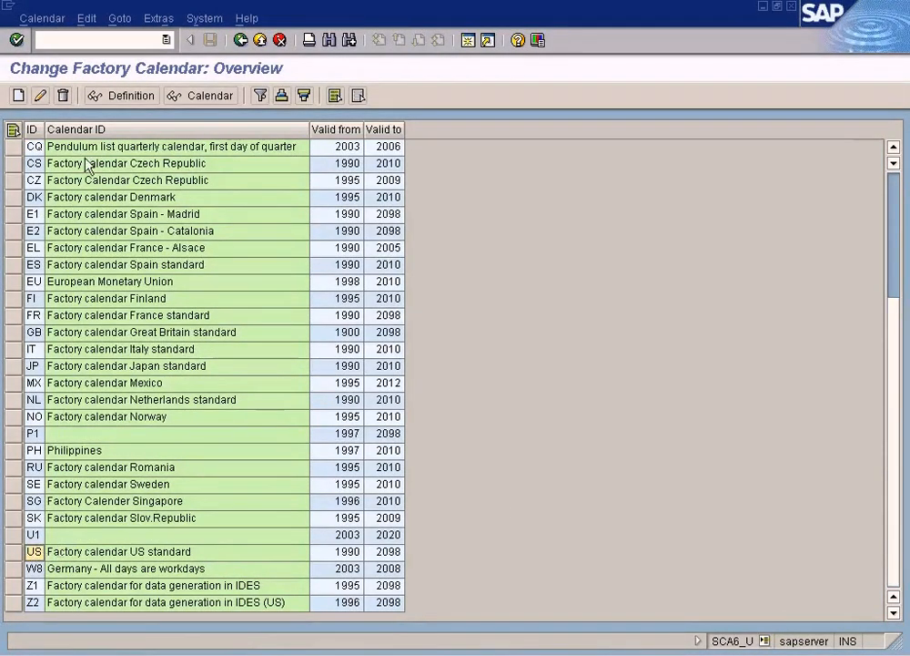
pyautogui.click(39, 99)
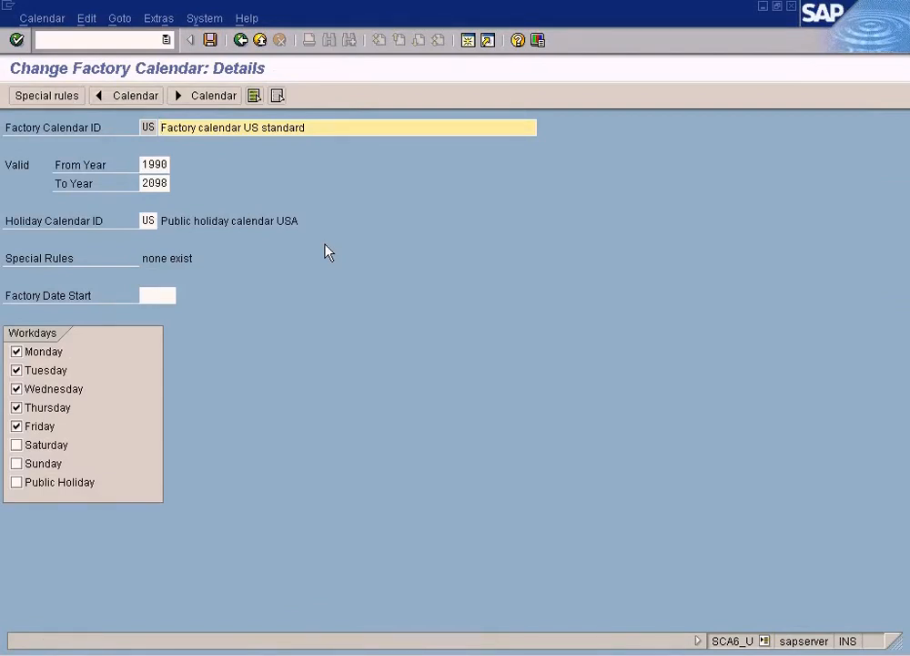
# Step: Check the available holiday calendars for the US factory calendar and compare its ID with the factory calendar assigned to plant NY
pyautogui.click(147, 221)
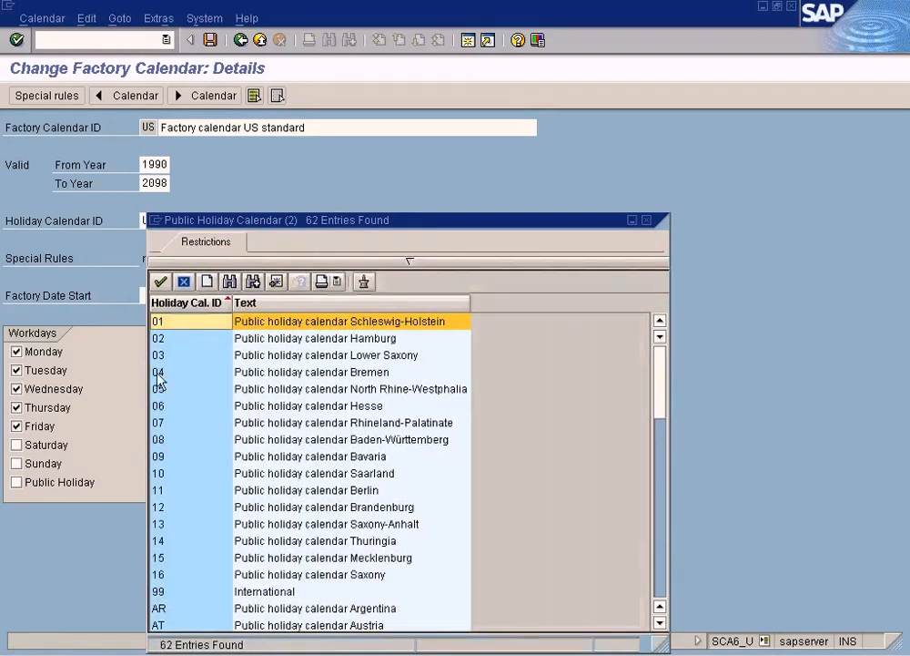
pyautogui.click(647, 220)
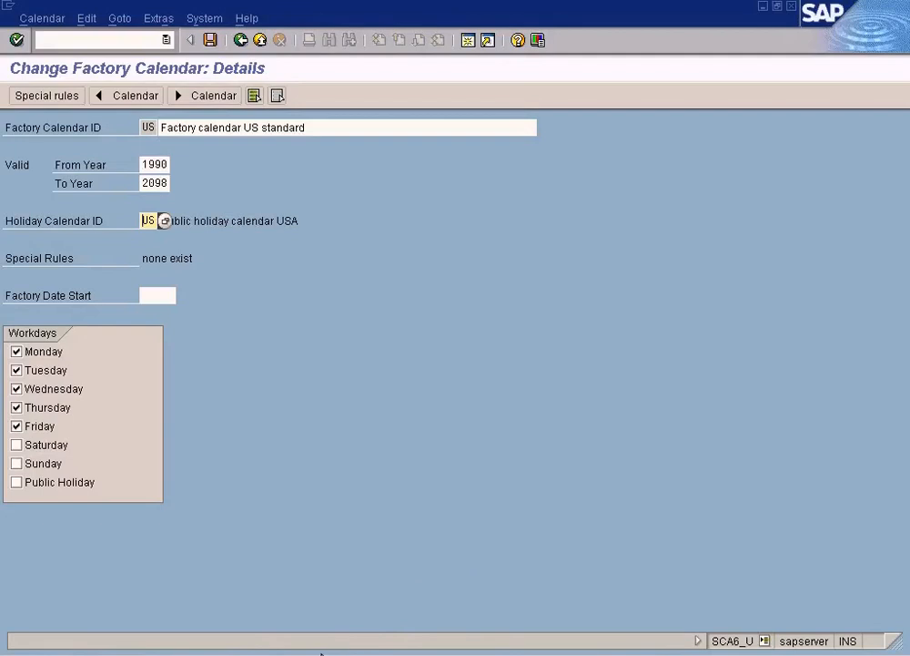
pyautogui.click(321, 654)
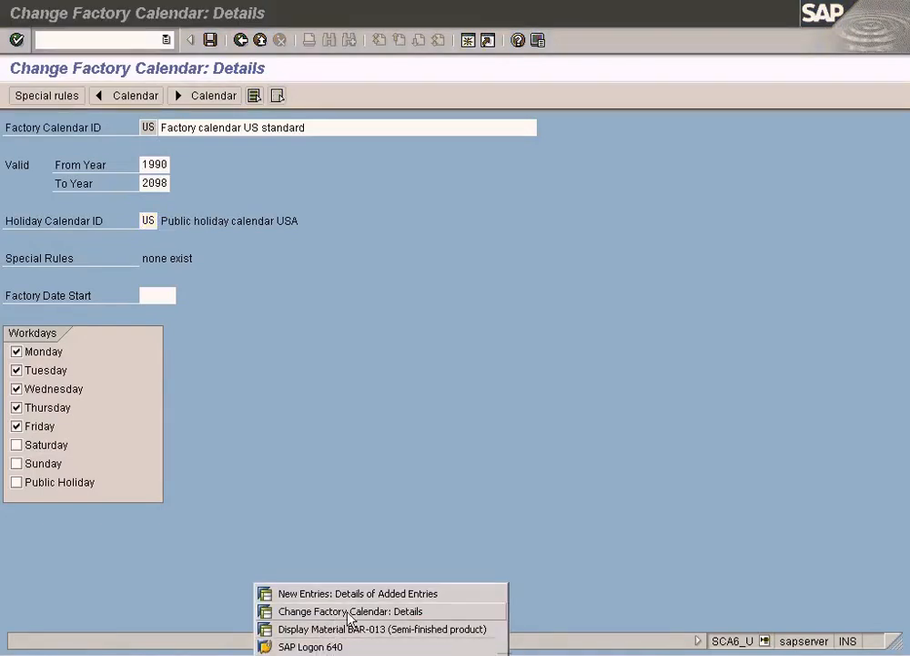
pyautogui.click(371, 594)
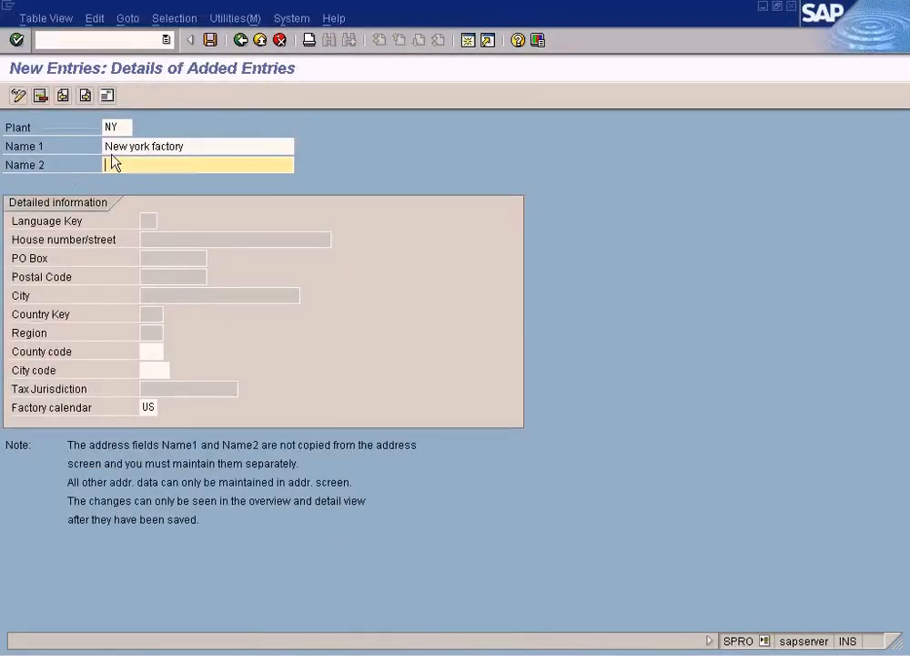
pyautogui.doubleClick(185, 409)
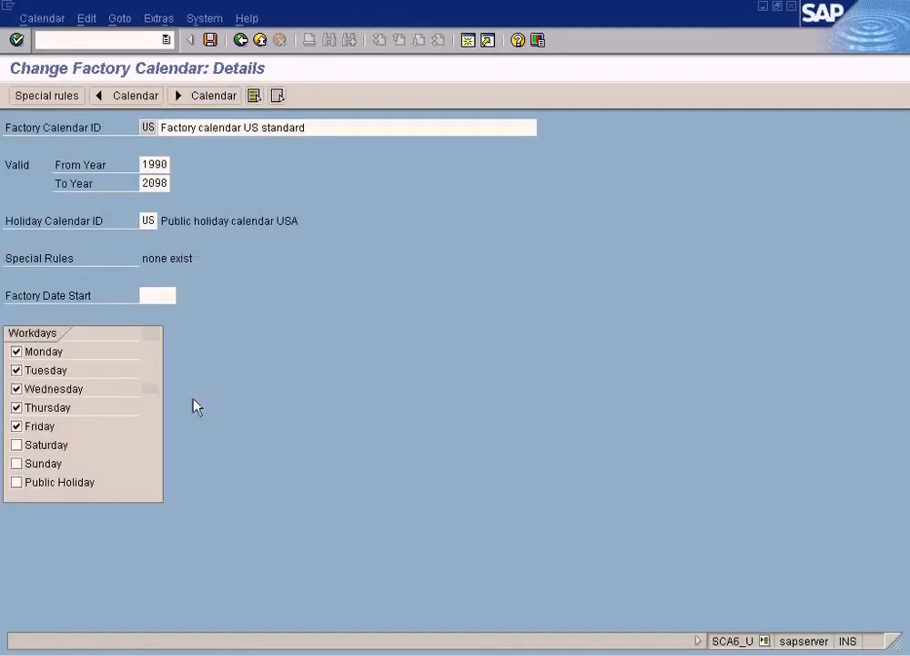
pyautogui.click(151, 127)
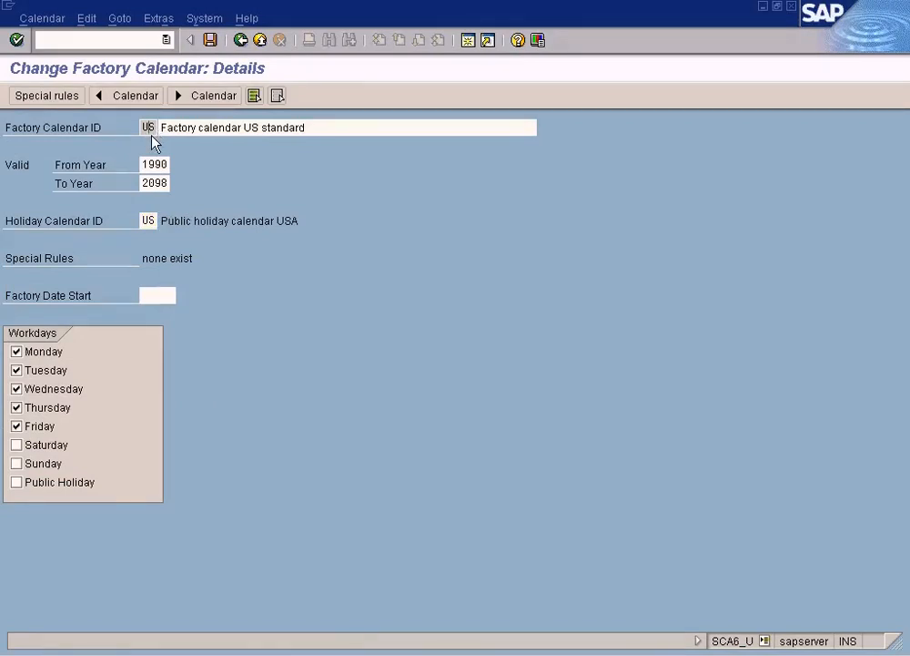
pyautogui.click(162, 130)
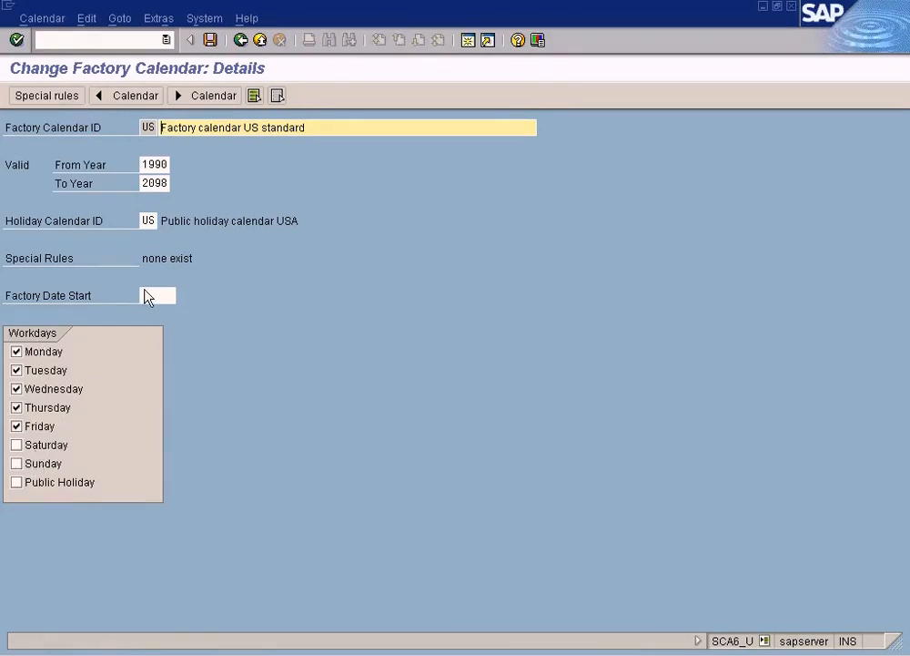
# Step: Start a new special rule for Factory calendar US standard and pick 01.01.1990 as its From Date from the date calendar
pyautogui.click(56, 97)
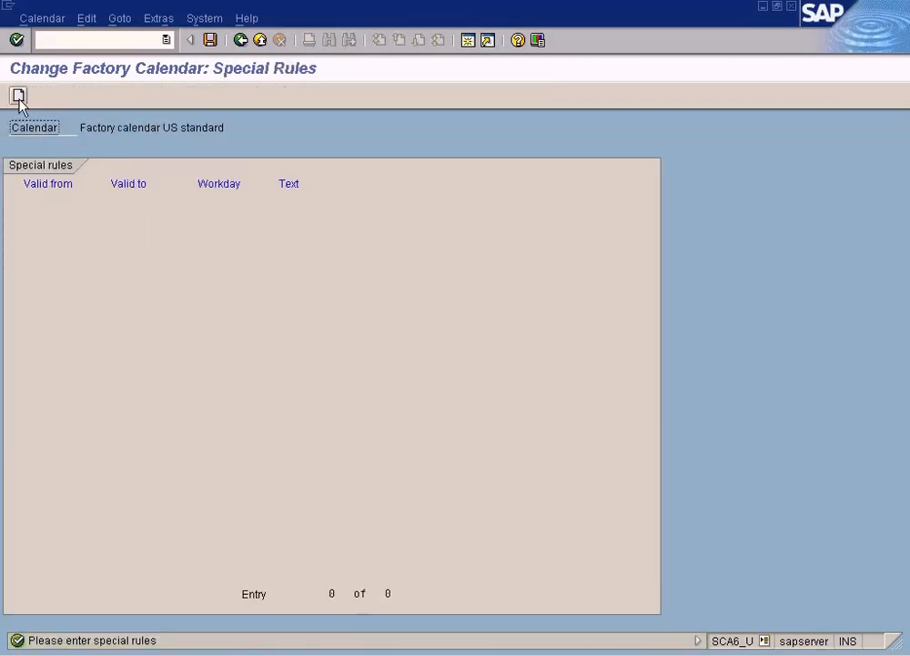
pyautogui.click(19, 96)
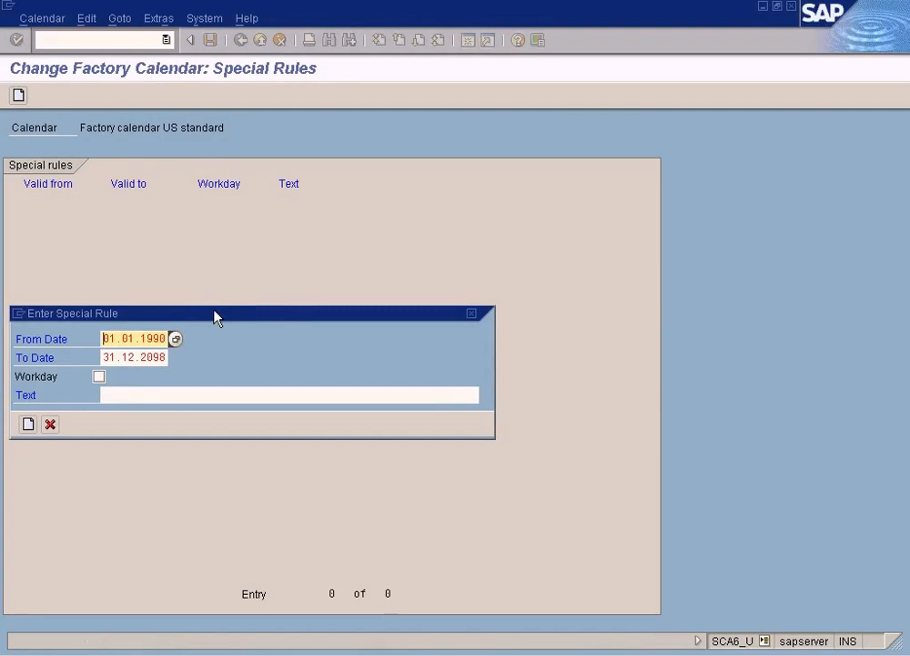
pyautogui.moveTo(216, 315); pyautogui.dragTo(458, 330)
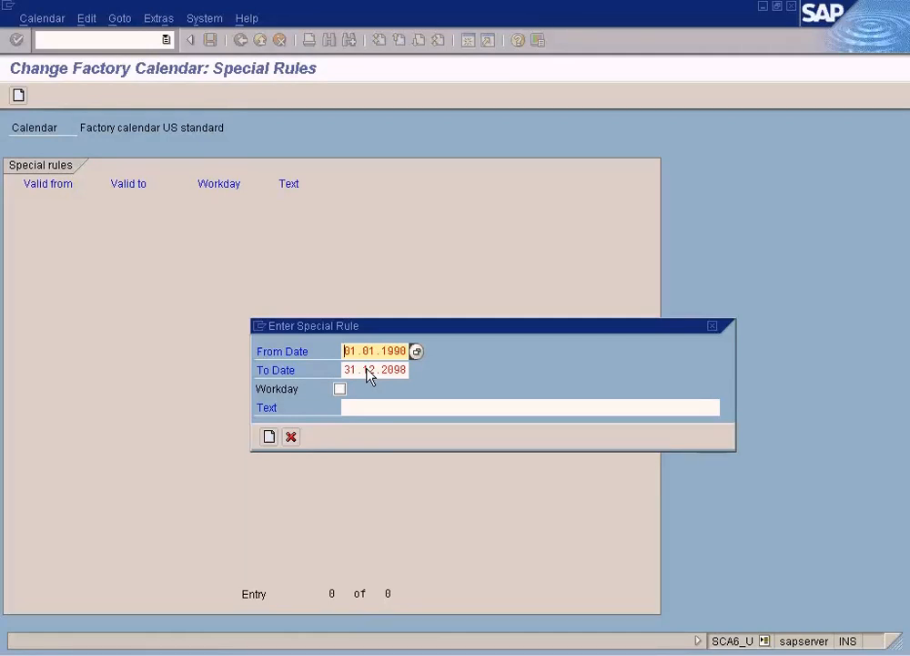
pyautogui.press('Return')
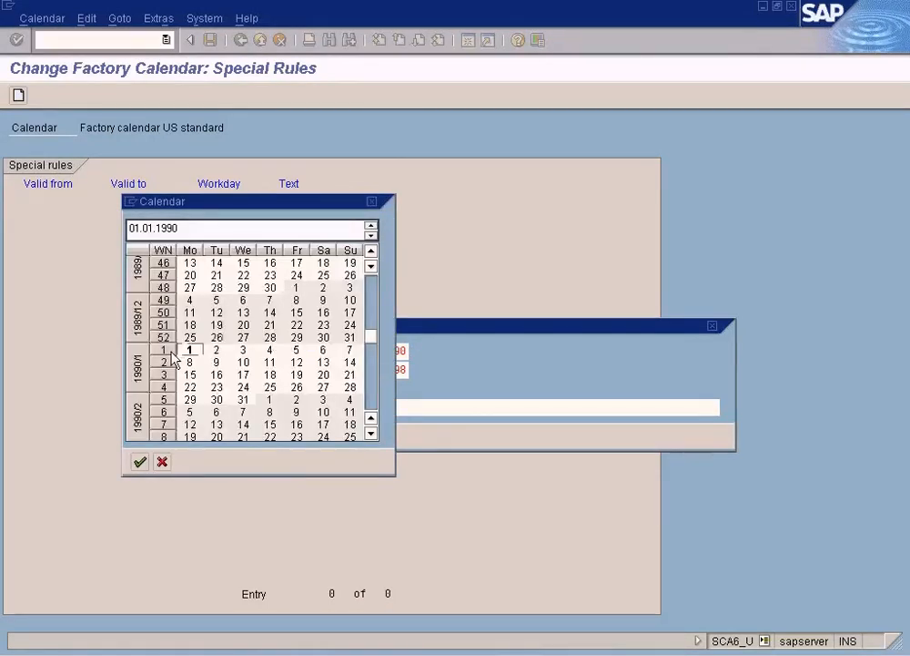
pyautogui.doubleClick(189, 351)
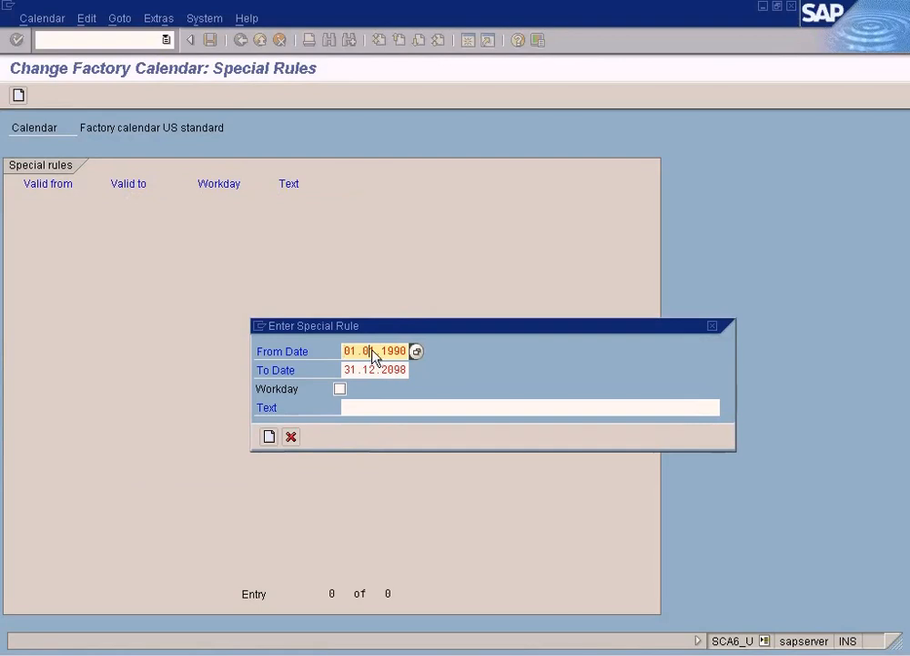
# Step: Set the new special rule's From Date to 01.04.2011
pyautogui.press('Right')
pyautogui.press('Right')
pyautogui.press('Right')
pyautogui.press('Right')
pyautogui.press('Delete')
pyautogui.write('4')
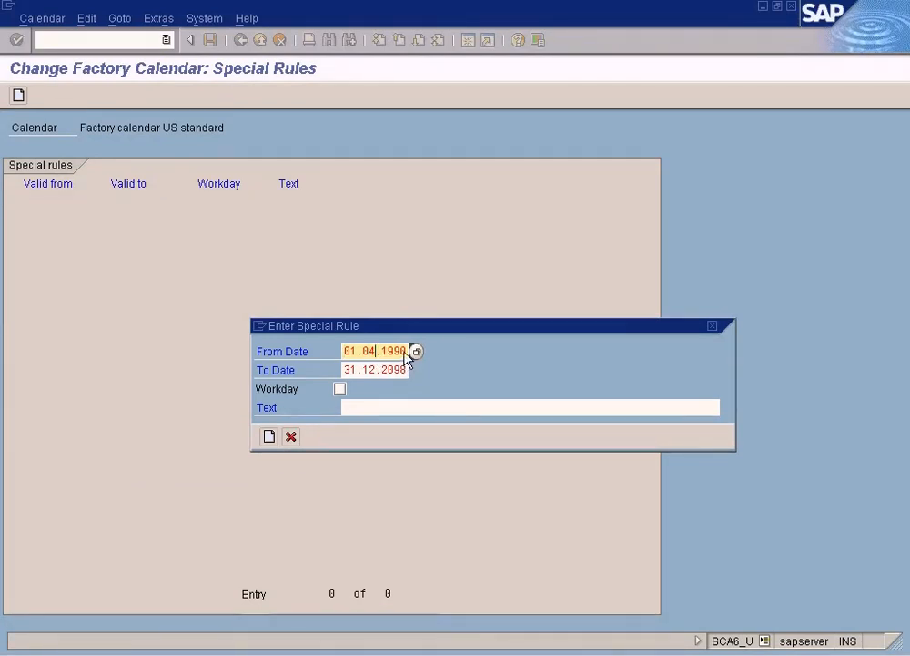
pyautogui.click(397, 352)
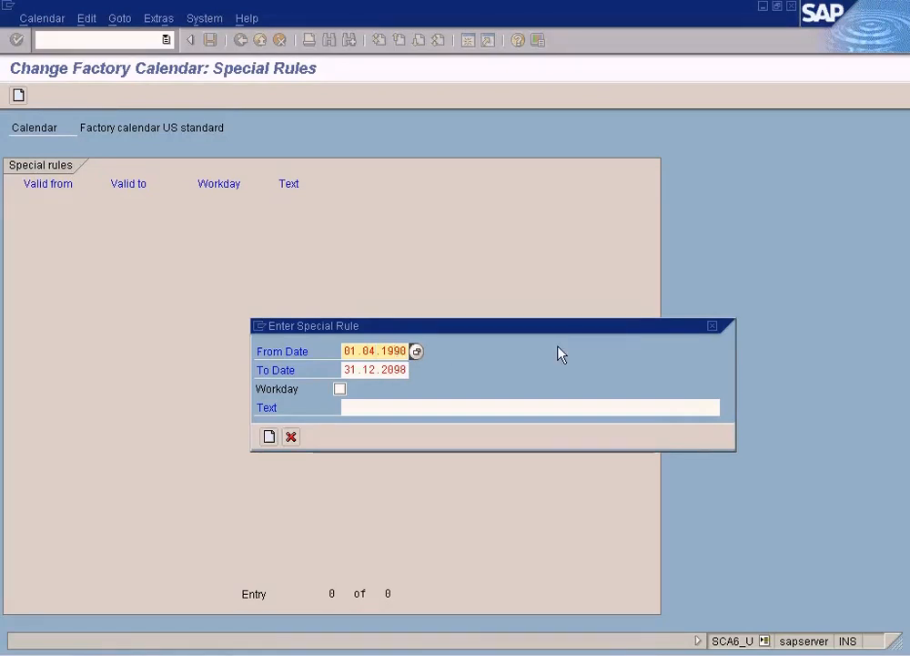
pyautogui.press('Left')
pyautogui.press('Delete')
pyautogui.press('Delete')
pyautogui.press('Delete')
pyautogui.press('Delete')
pyautogui.write('2011')
# Step: Set the special rule's To Date to 07.04.2011
pyautogui.press('Tab')
pyautogui.press('Home')
pyautogui.press('Delete')
pyautogui.press('Delete')
pyautogui.write('07')
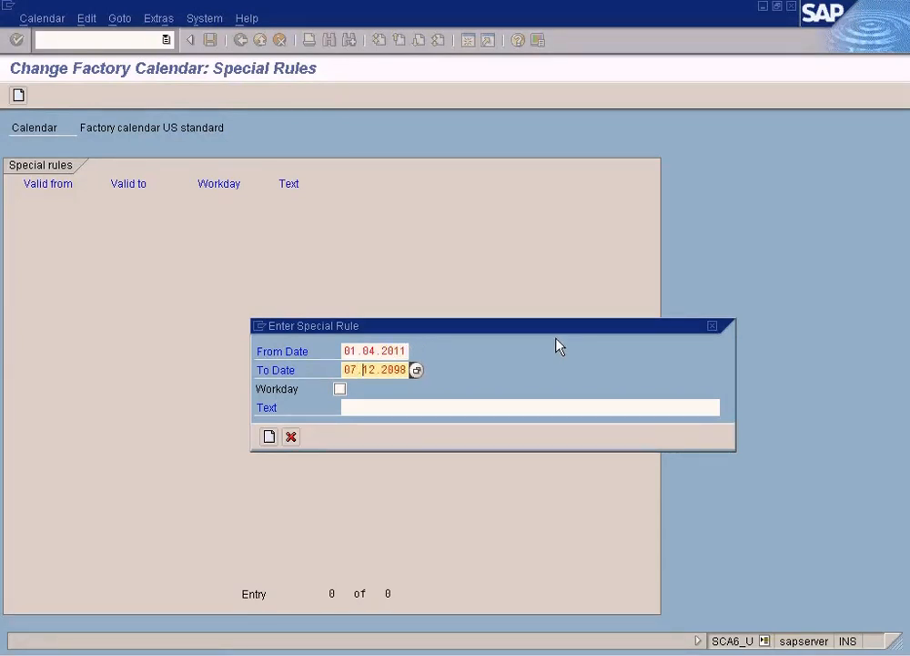
pyautogui.press('Delete')
pyautogui.press('Delete')
pyautogui.write('04')
pyautogui.press('Right')
pyautogui.press('Right')
pyautogui.press('Right')
pyautogui.press('Delete')
pyautogui.press('Delete')
pyautogui.write('11')
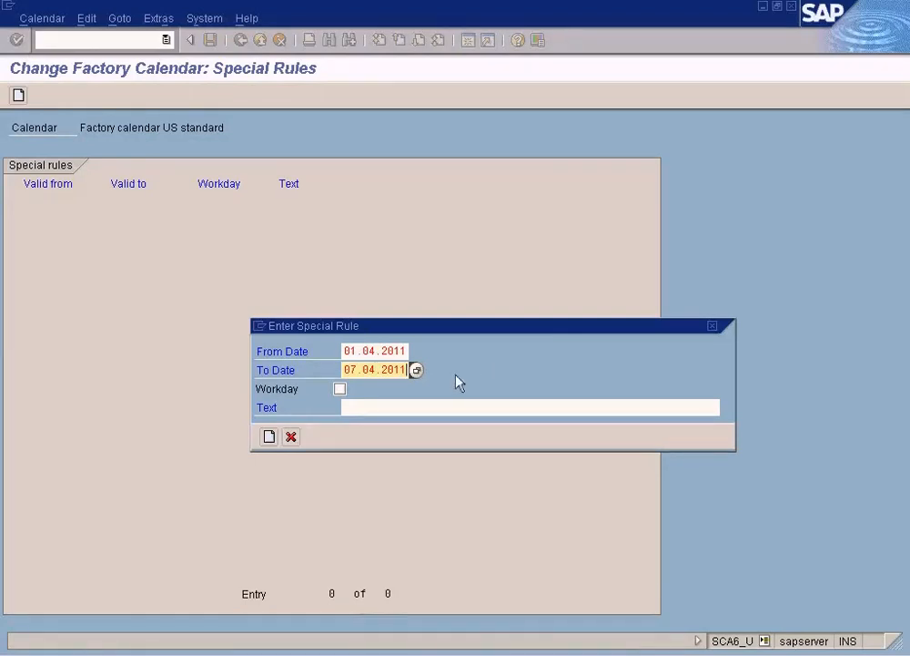
# Step: Describe the special rule as "Factory will undergo maintenance work" and create it as a non-workday period
pyautogui.click(355, 408)
pyautogui.write('Factory will undergo maint')
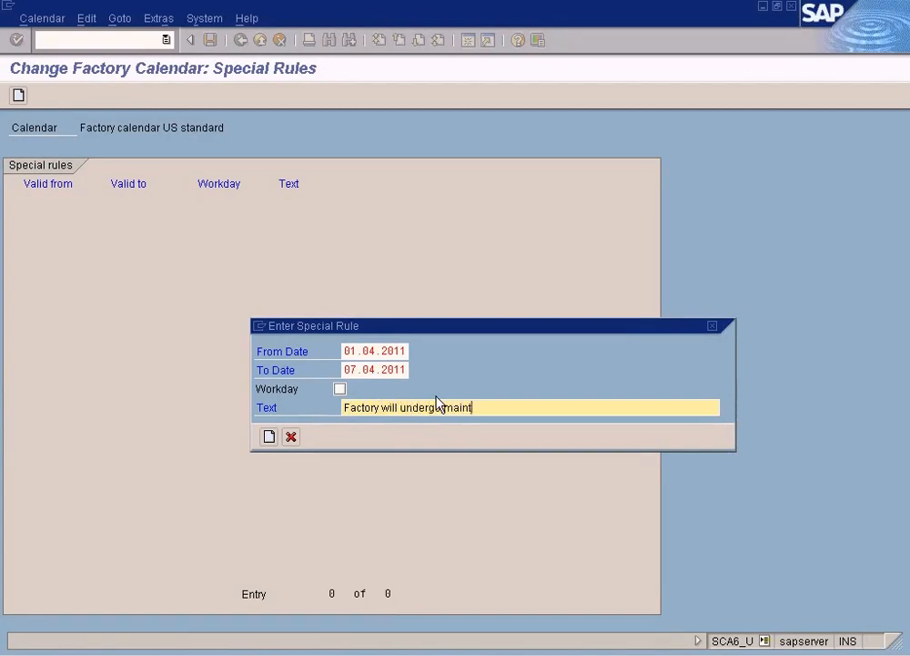
pyautogui.write('enance work')
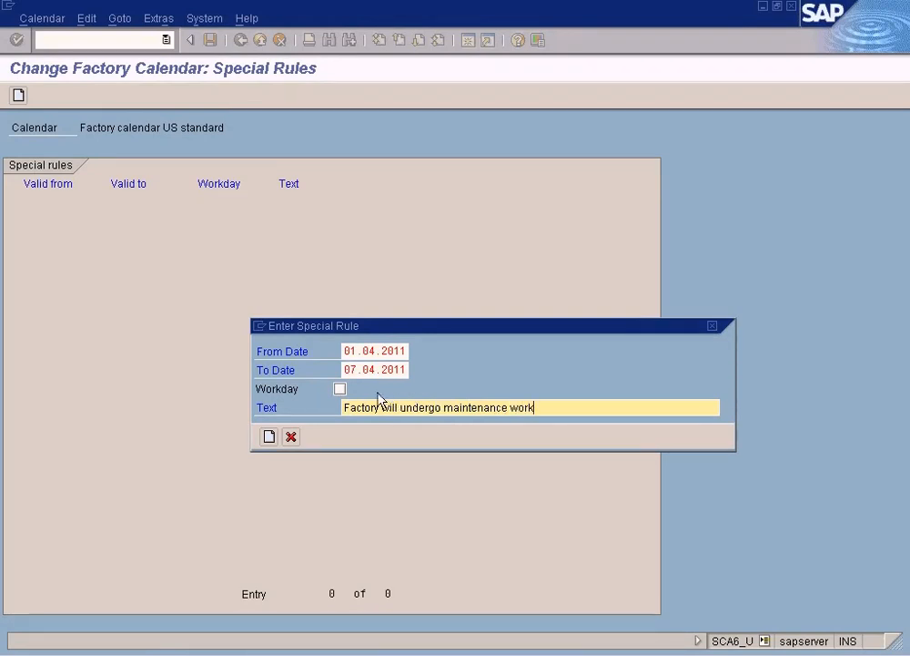
pyautogui.click(270, 439)
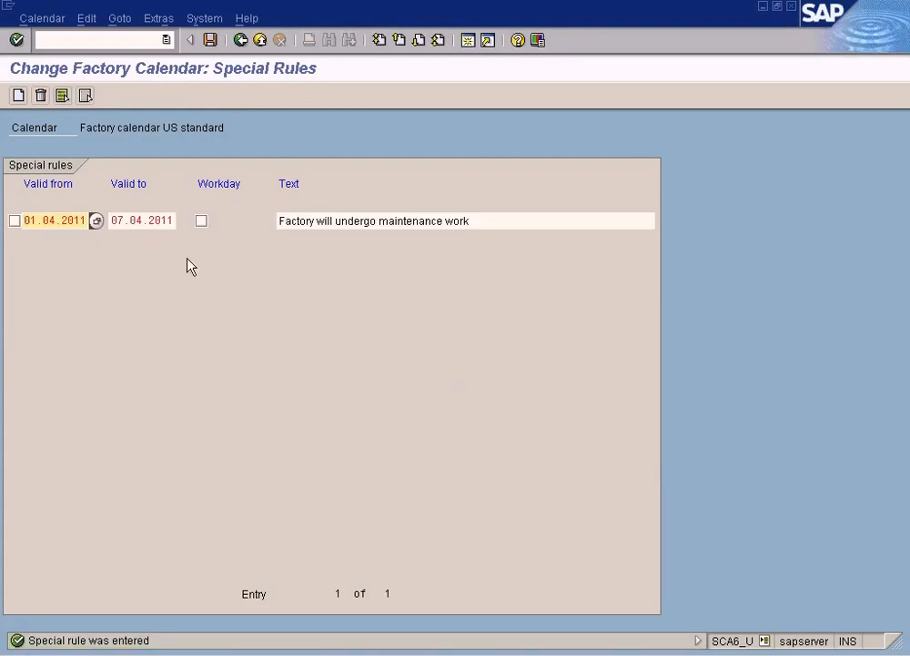
# Step: Try marking the maintenance rule as a workday period and clear it again, and open and cancel another special rule entry
pyautogui.click(329, 222)
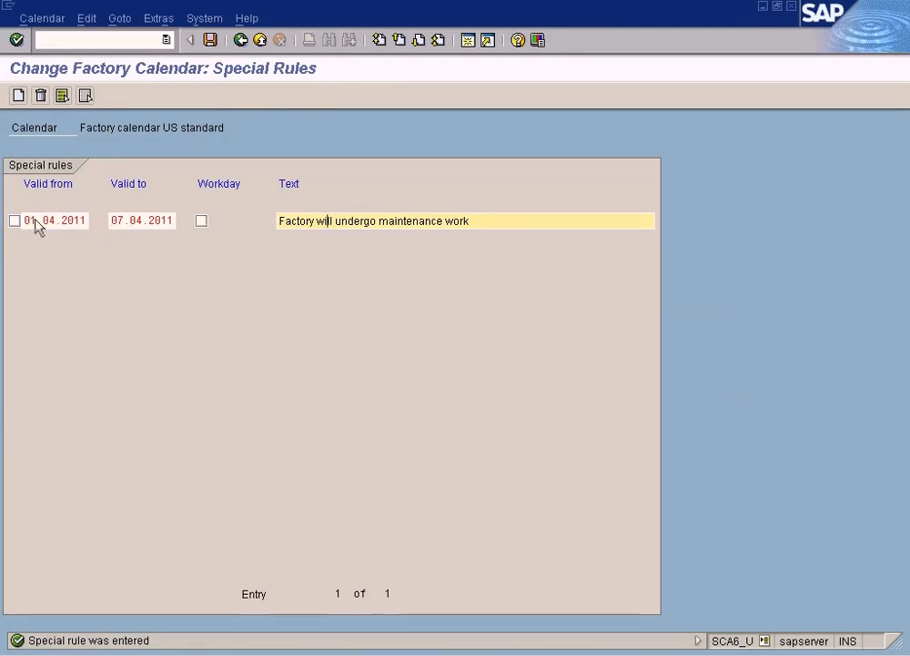
pyautogui.click(204, 225)
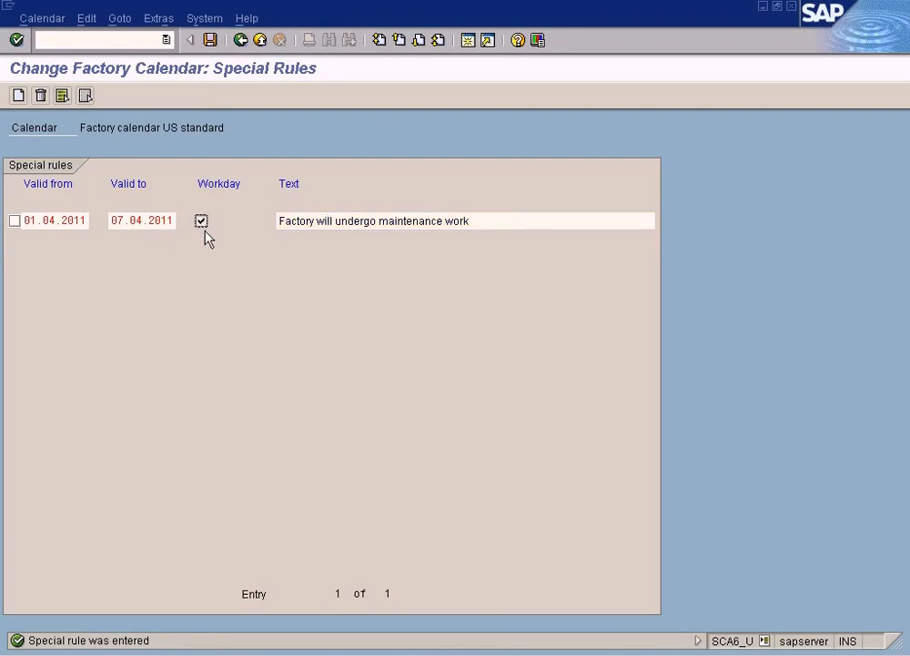
pyautogui.click(204, 227)
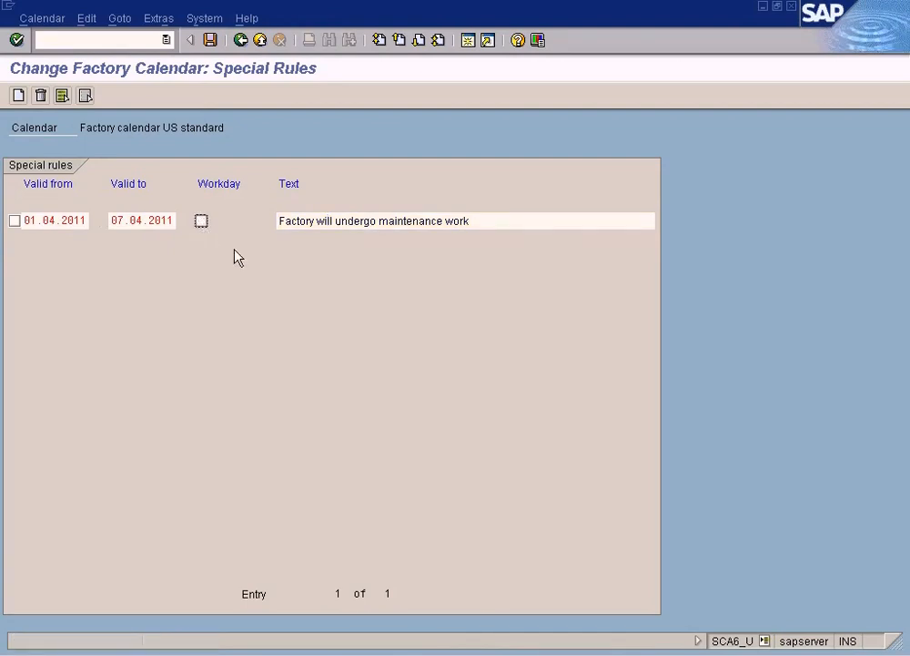
pyautogui.click(18, 96)
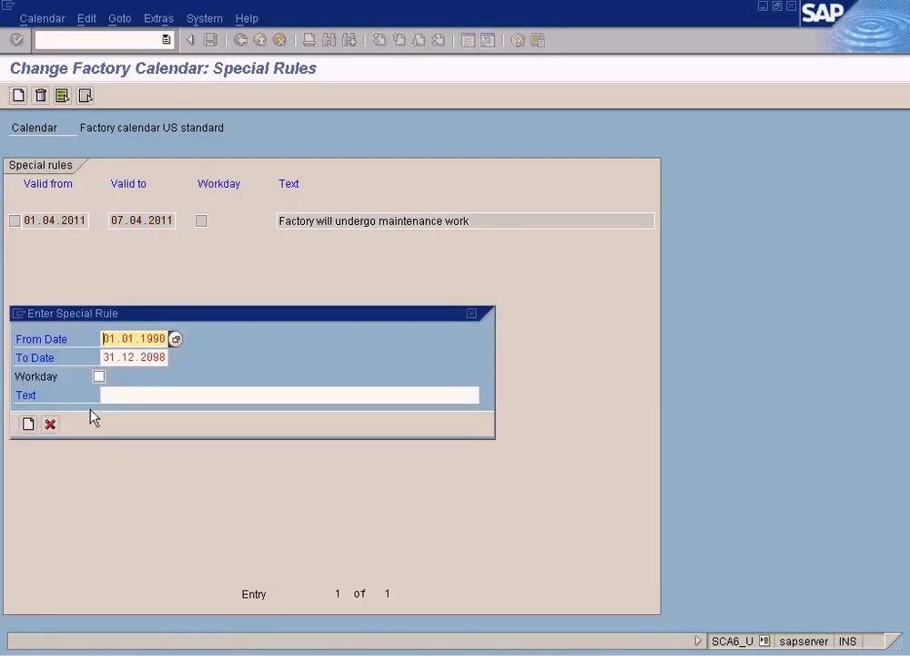
pyautogui.click(53, 425)
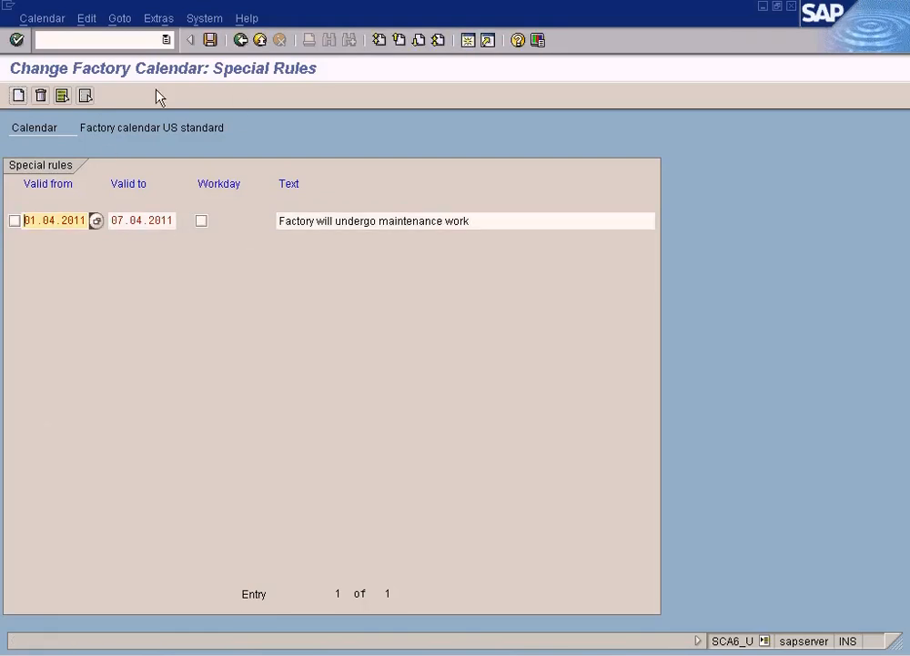
# Step: Delete the maintenance work special rule and leave the US factory calendar without saving its changes
pyautogui.click(15, 220)
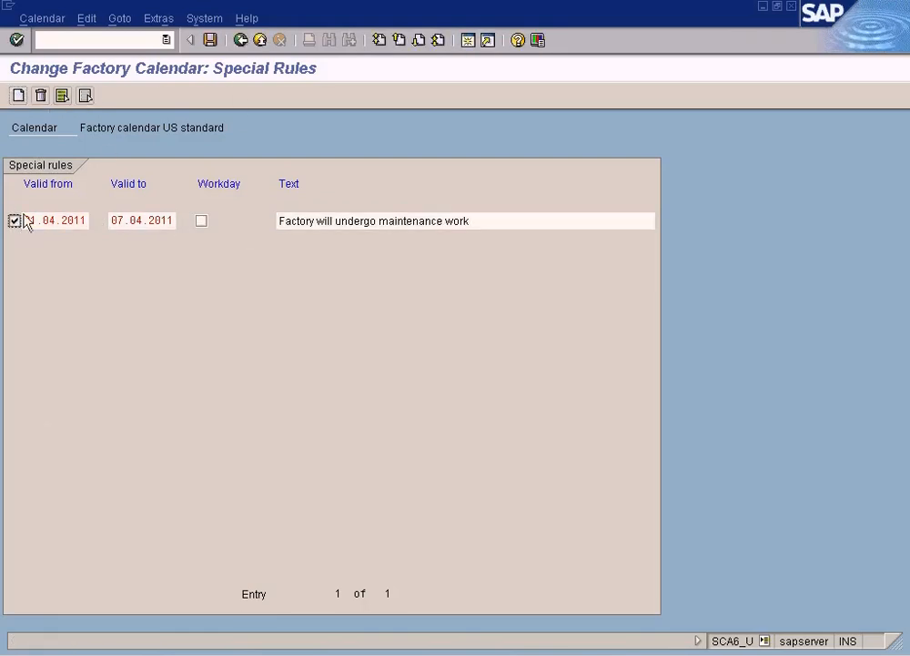
pyautogui.click(41, 95)
pyautogui.click(242, 40)
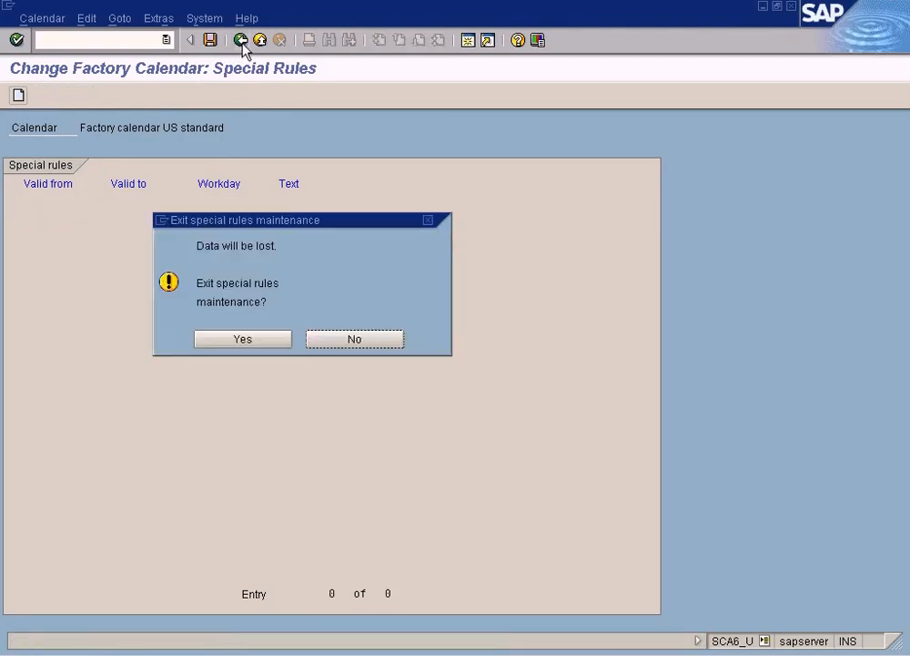
pyautogui.click(253, 343)
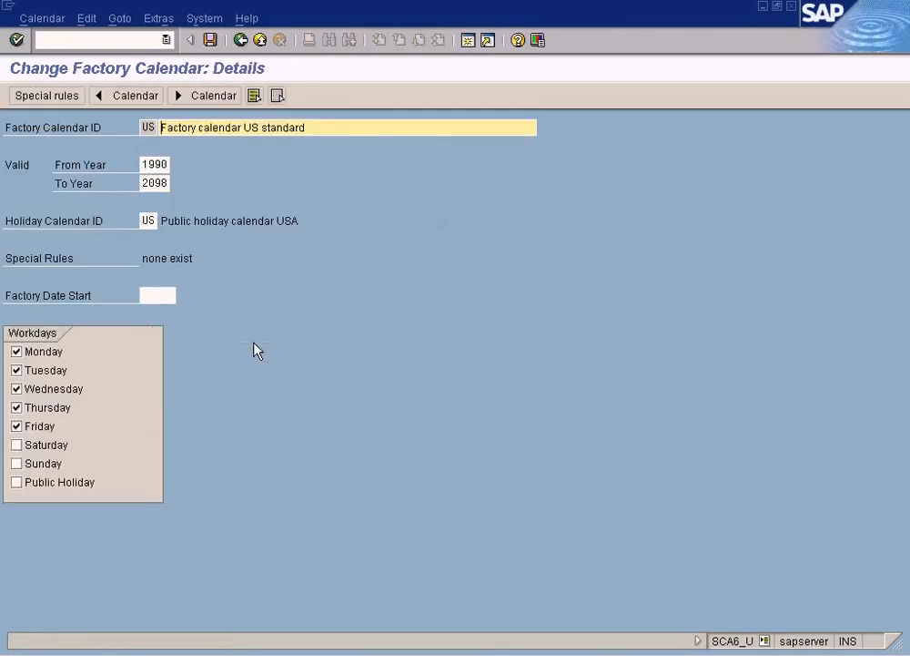
pyautogui.click(243, 44)
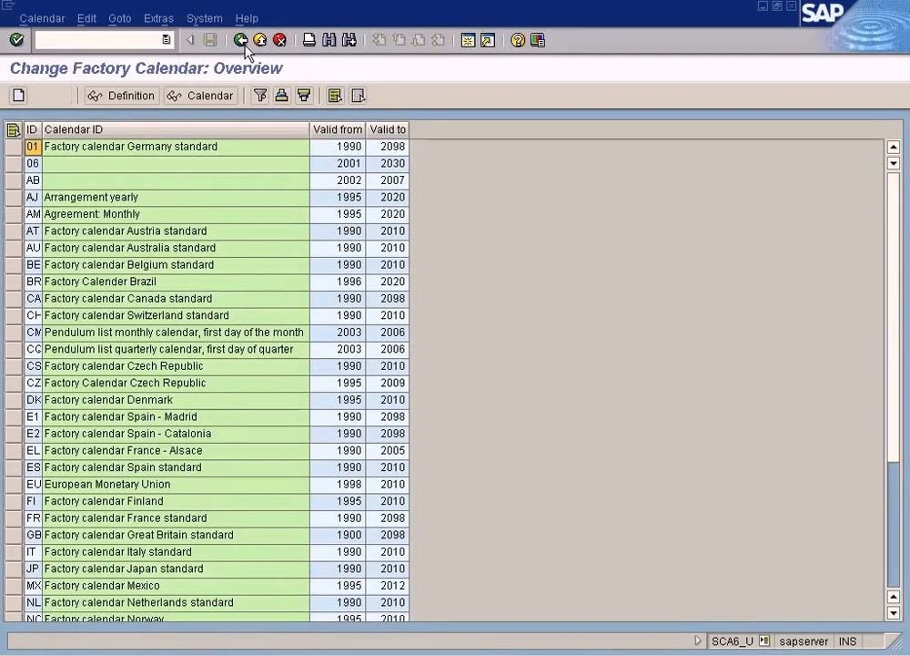
pyautogui.click(242, 42)
# Step: Open the holiday calendar US, Public holiday calendar USA, for editing
pyautogui.click(24, 241)
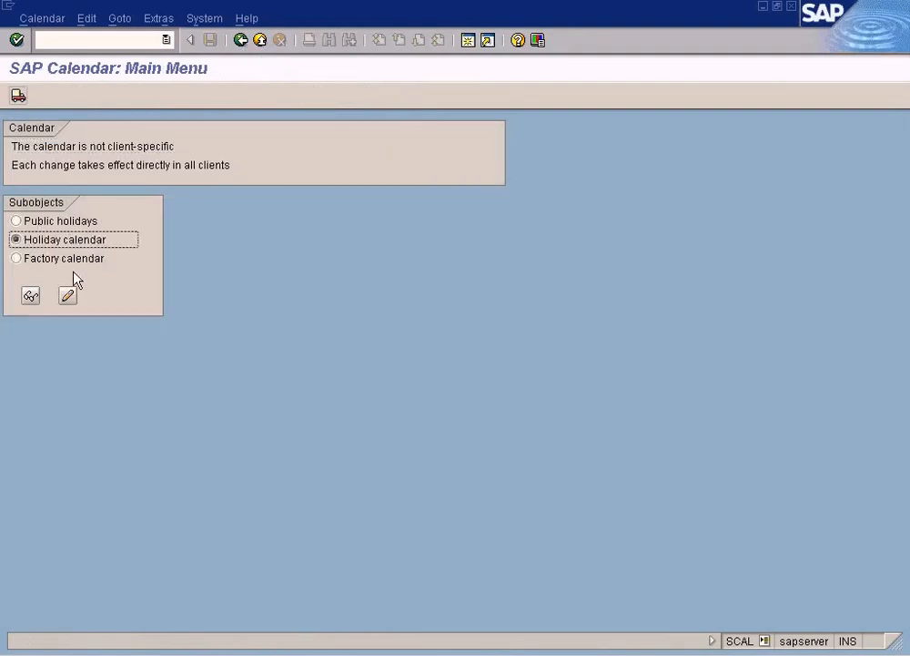
pyautogui.click(68, 297)
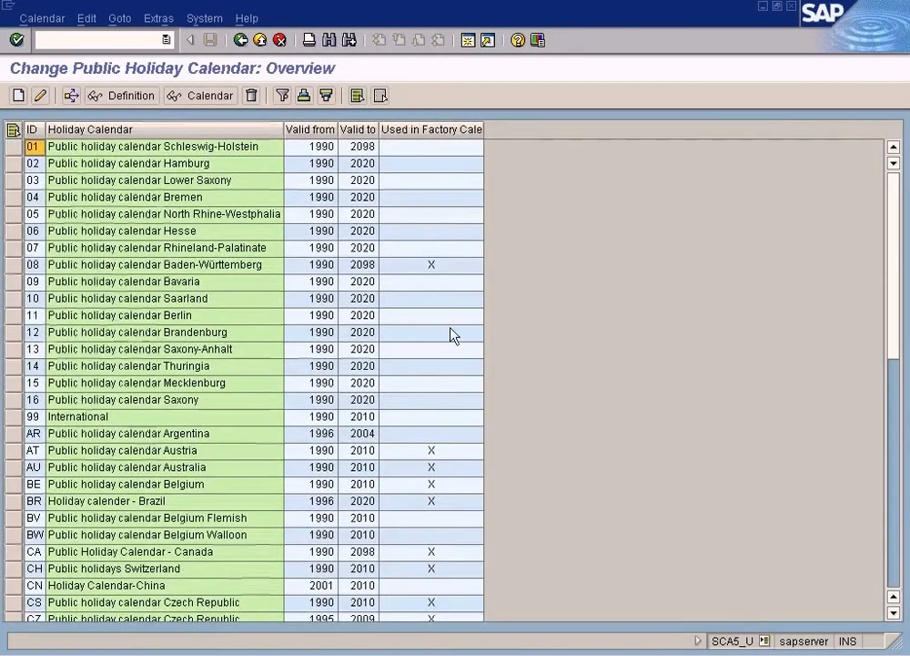
pyautogui.click(890, 587)
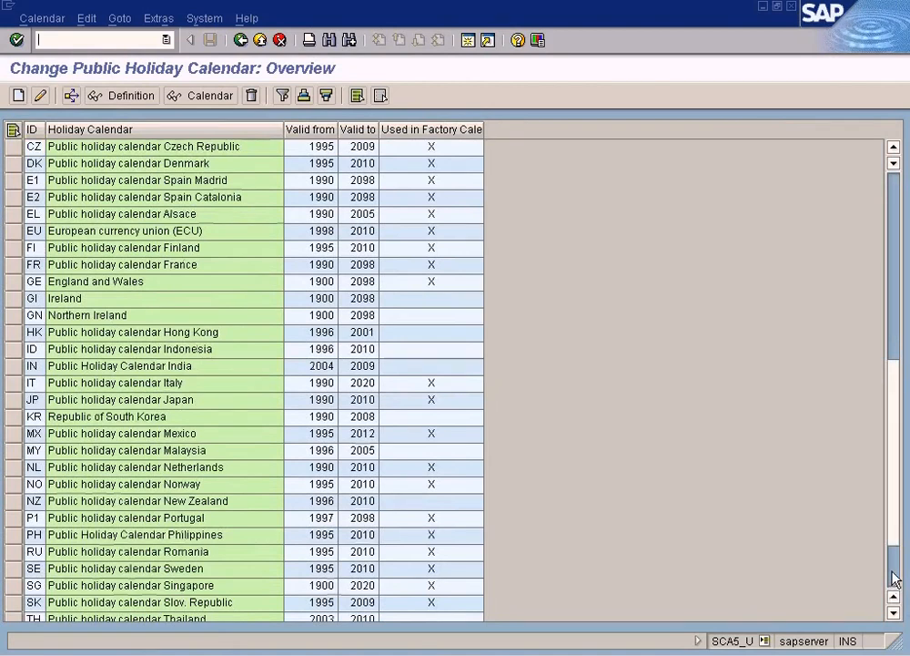
pyautogui.click(893, 579)
pyautogui.click(33, 552)
pyautogui.click(40, 95)
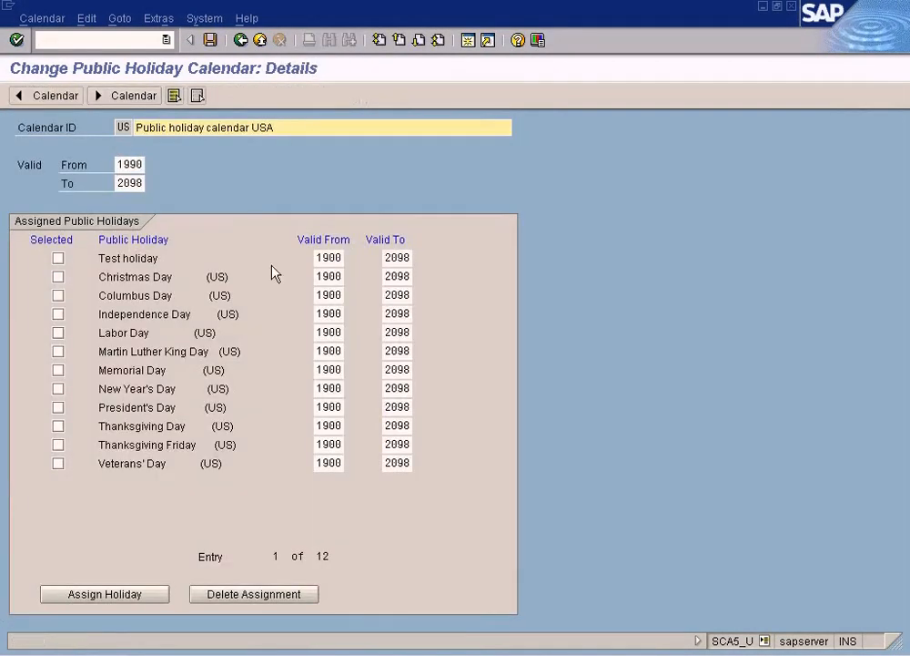
# Step: Delete the Test holiday assignment from the USA public holiday calendar and save the change
pyautogui.click(58, 259)
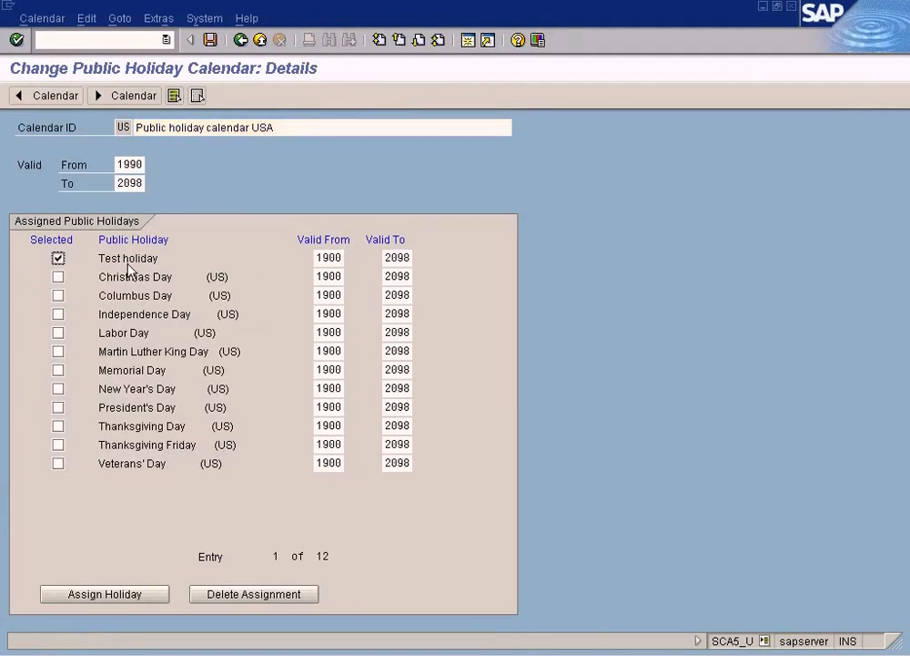
pyautogui.click(261, 594)
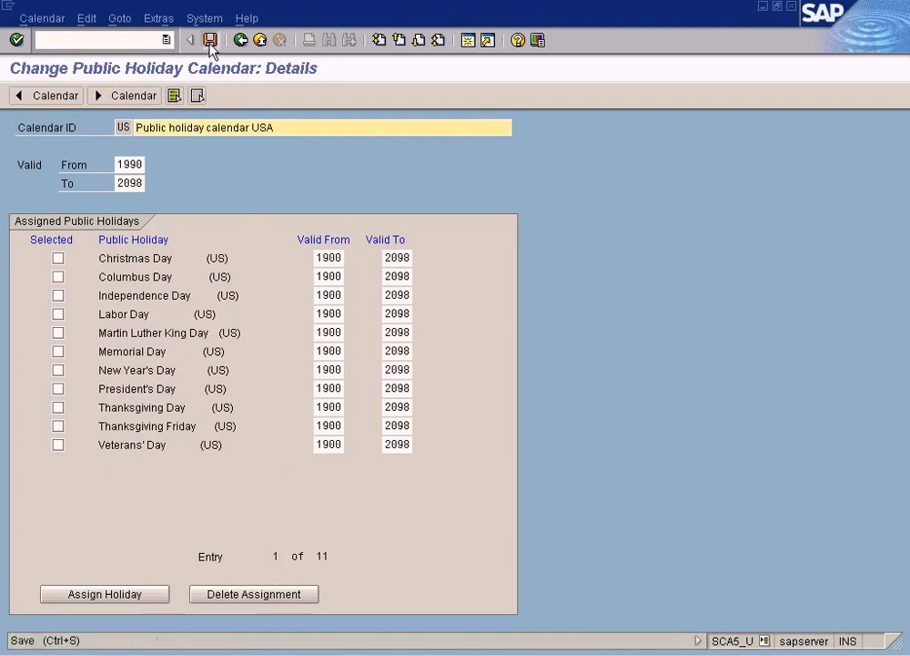
pyautogui.click(209, 41)
pyautogui.click(82, 462)
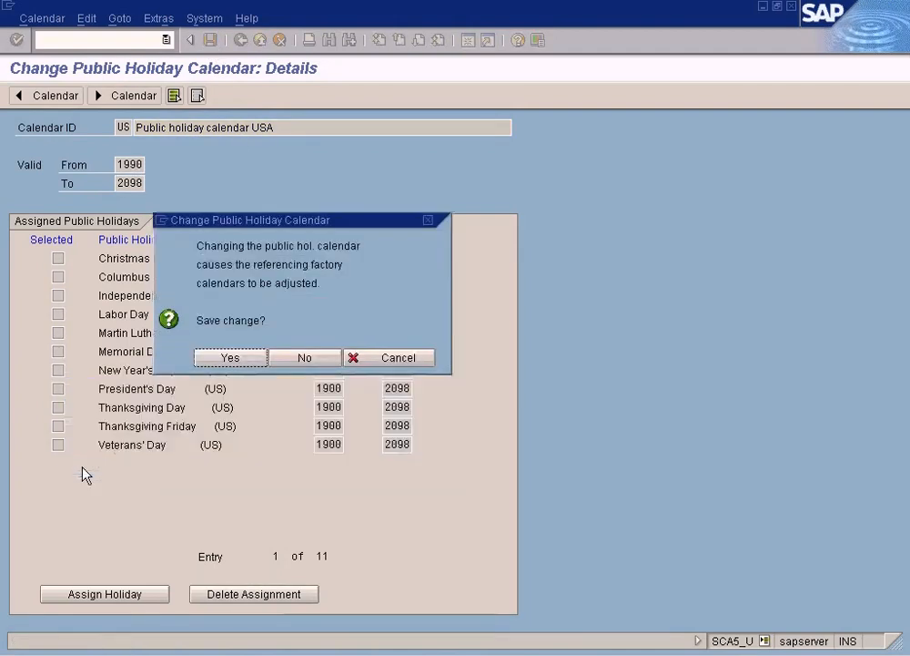
pyautogui.click(233, 359)
pyautogui.click(79, 498)
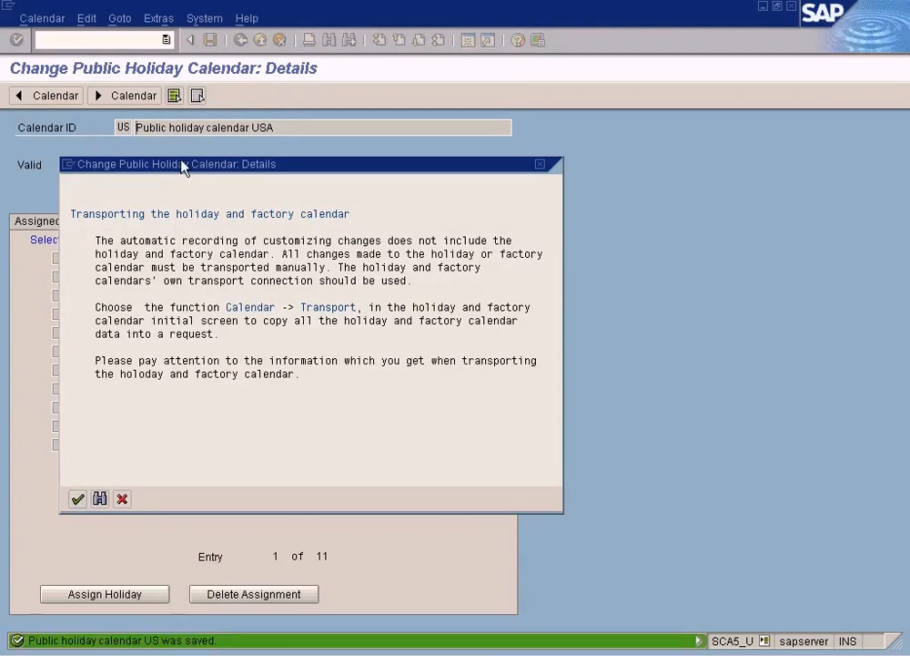
# Step: Open the public holidays list for editing and sort it by public holiday name in ascending order
pyautogui.click(242, 42)
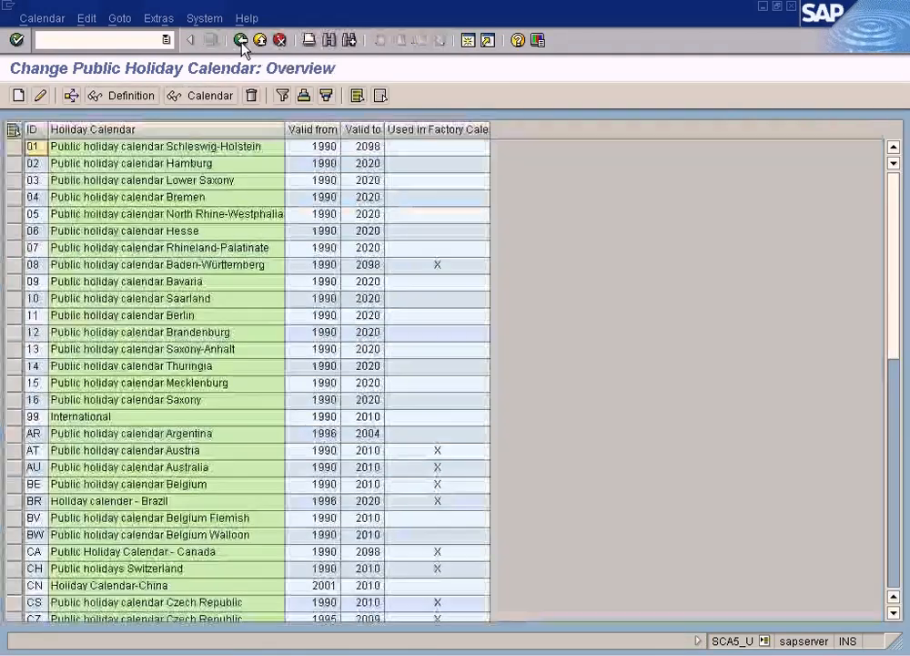
pyautogui.click(242, 42)
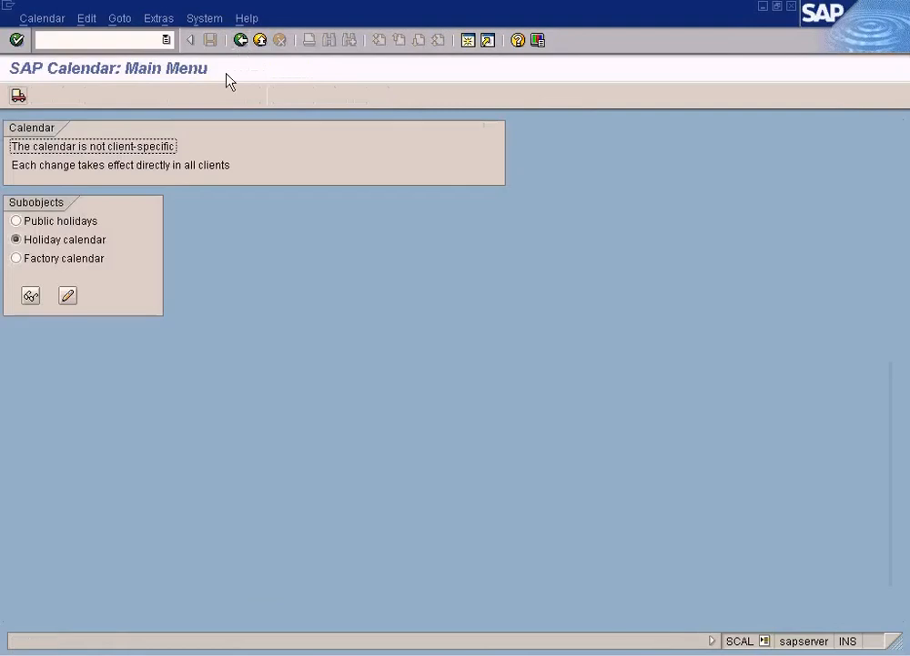
pyautogui.click(16, 221)
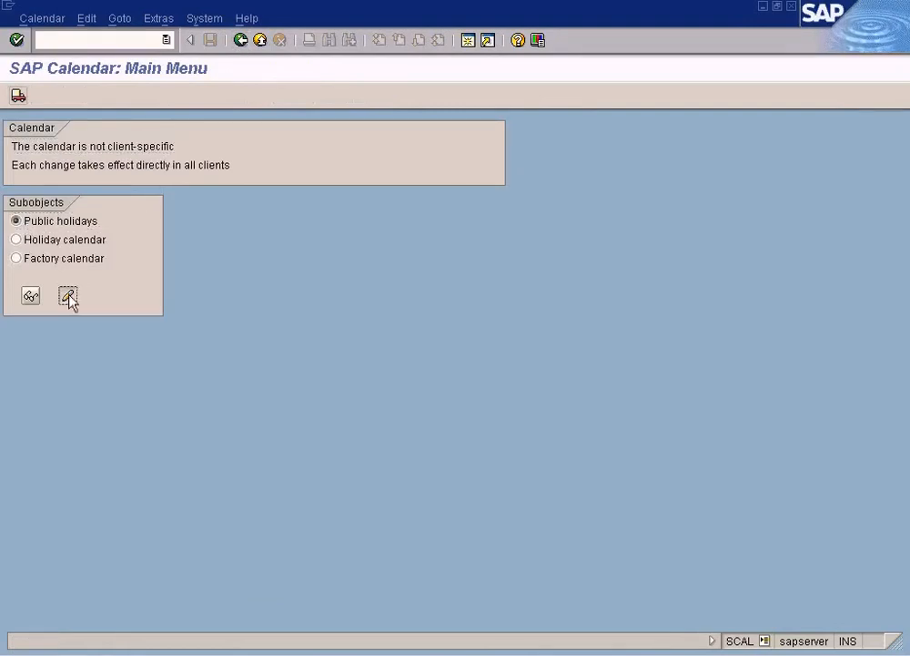
pyautogui.click(67, 296)
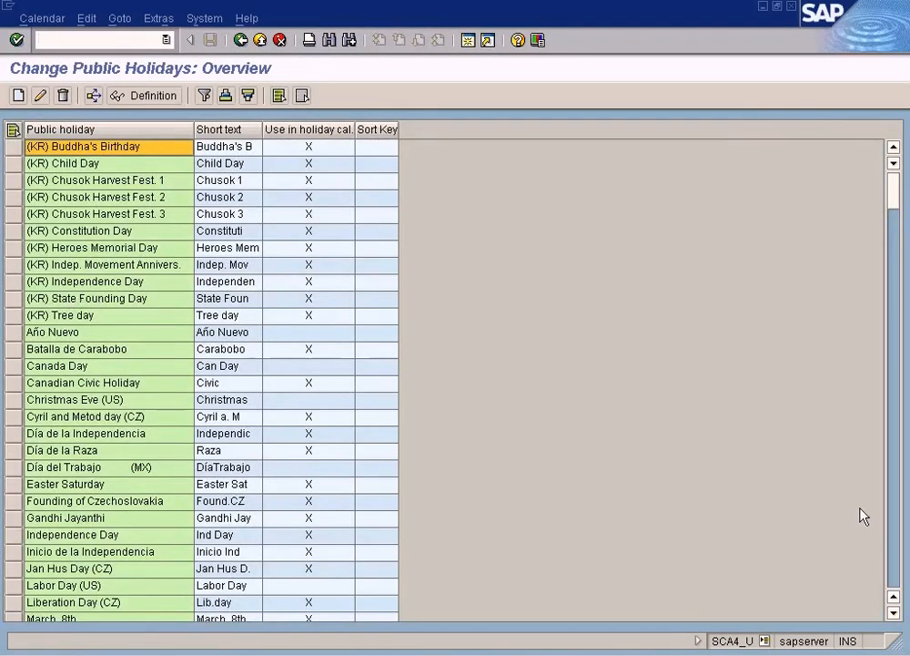
pyautogui.click(895, 572)
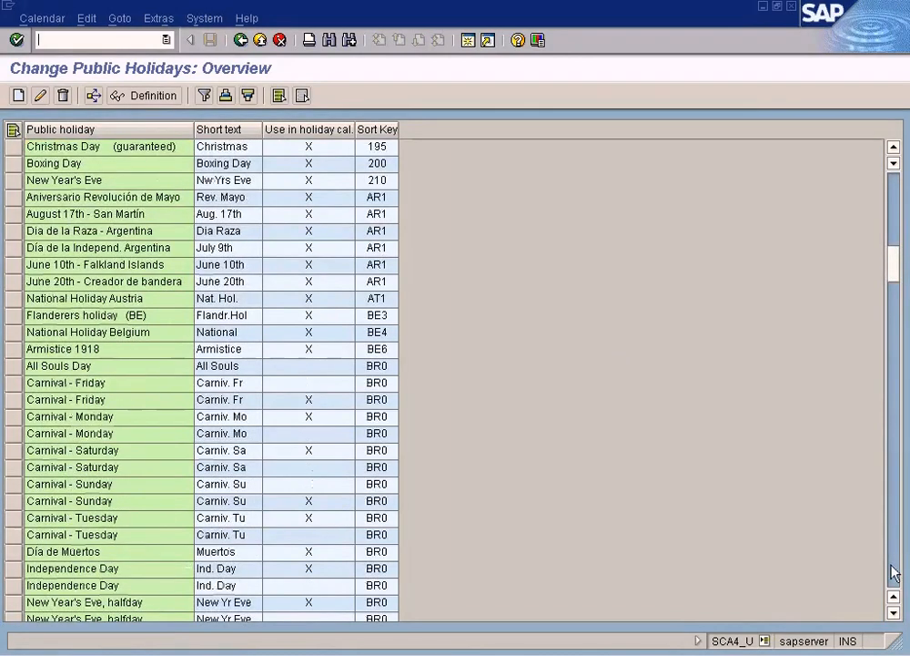
pyautogui.click(895, 572)
pyautogui.click(895, 572)
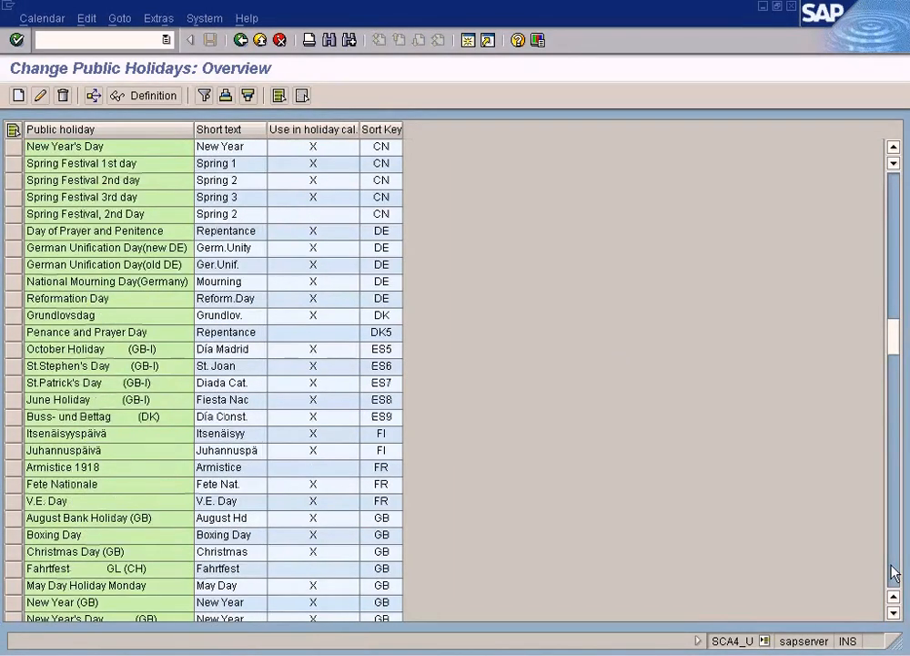
pyautogui.click(895, 572)
pyautogui.click(895, 572)
pyautogui.click(895, 571)
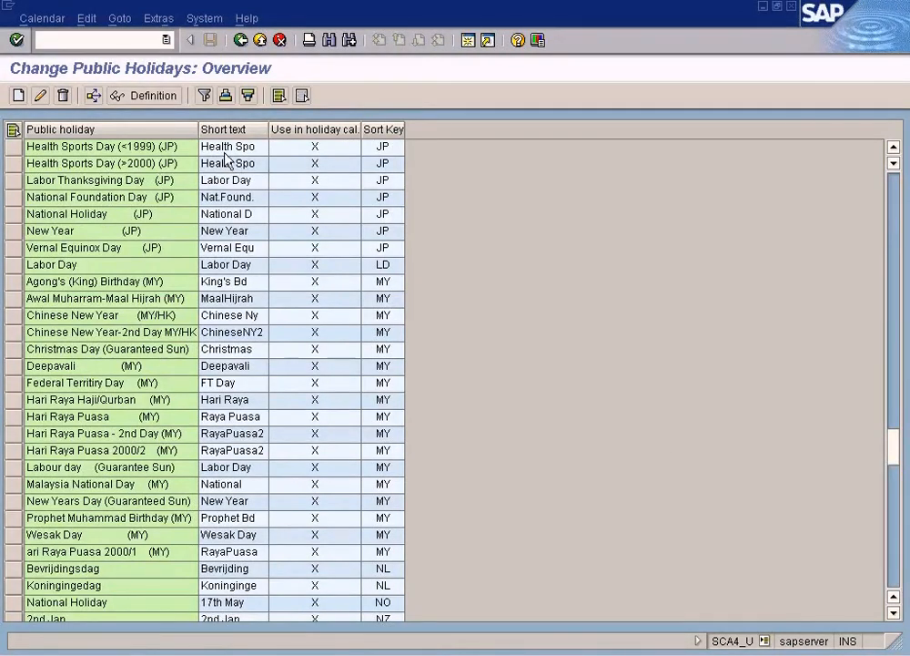
pyautogui.click(97, 133)
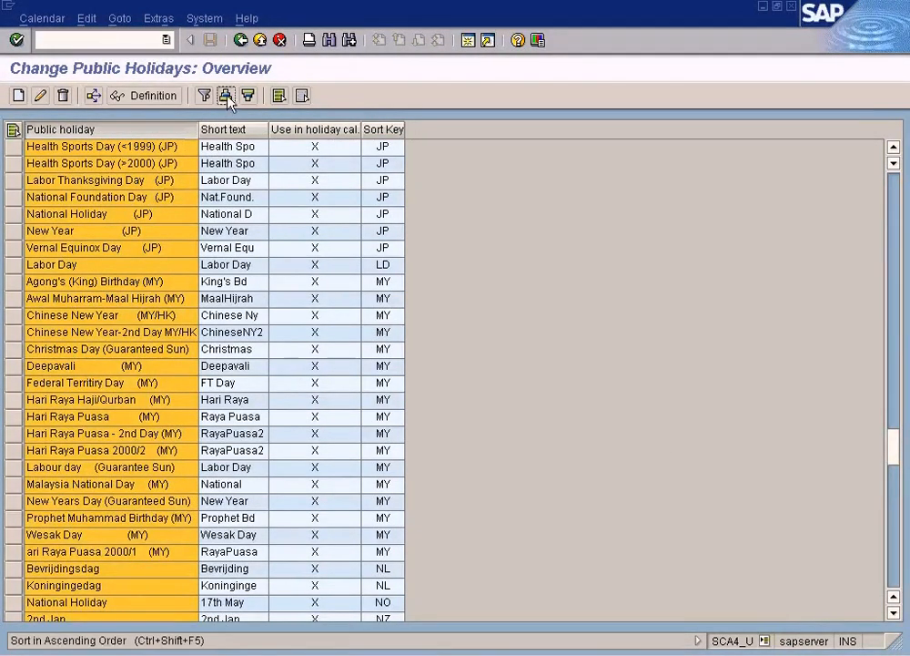
pyautogui.click(225, 95)
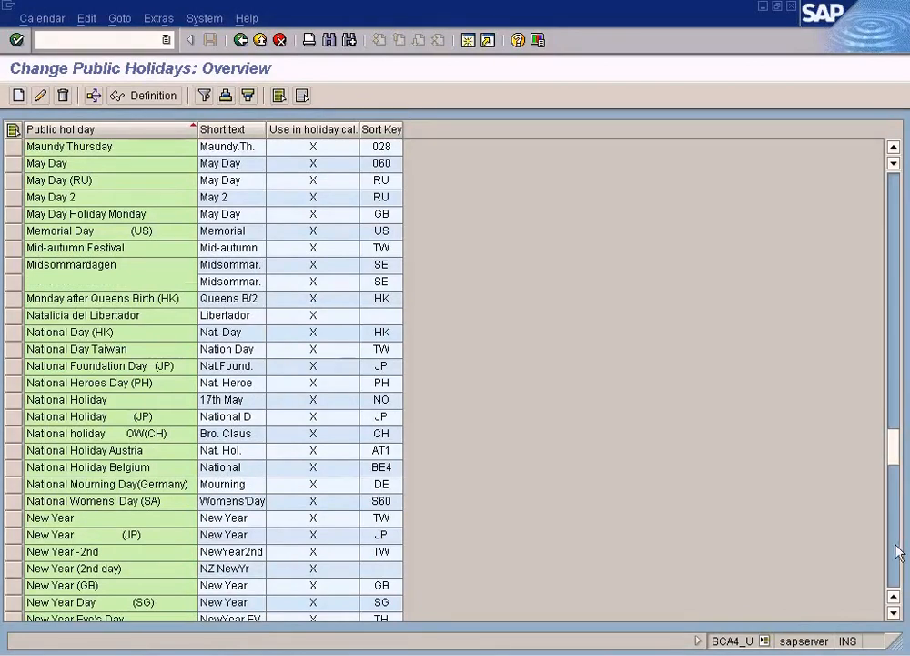
# Step: Delete the Test holiday entry from the public holidays list and acknowledge the transport note
pyautogui.click(899, 549)
pyautogui.click(899, 563)
pyautogui.click(898, 566)
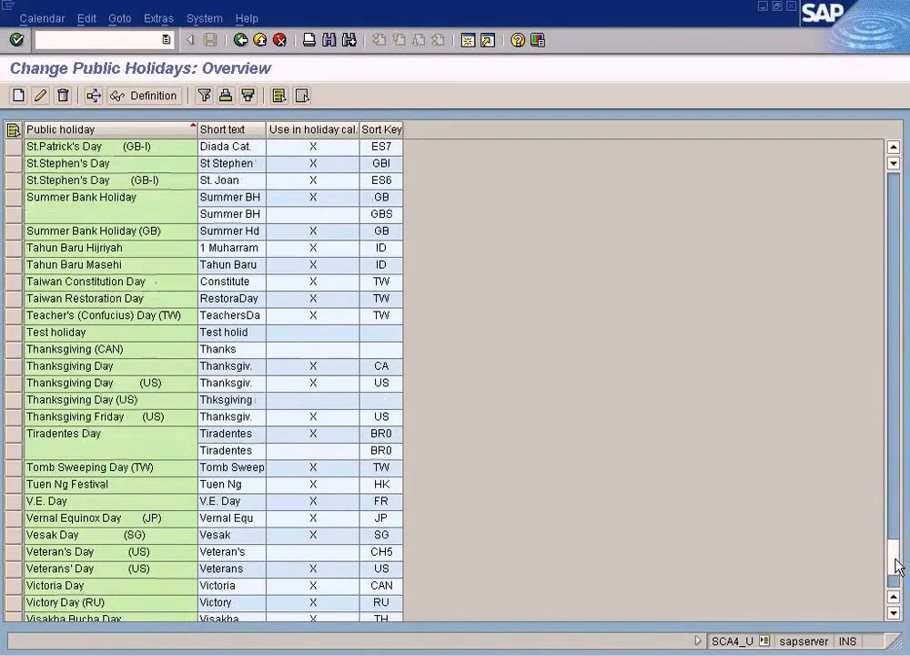
pyautogui.click(13, 336)
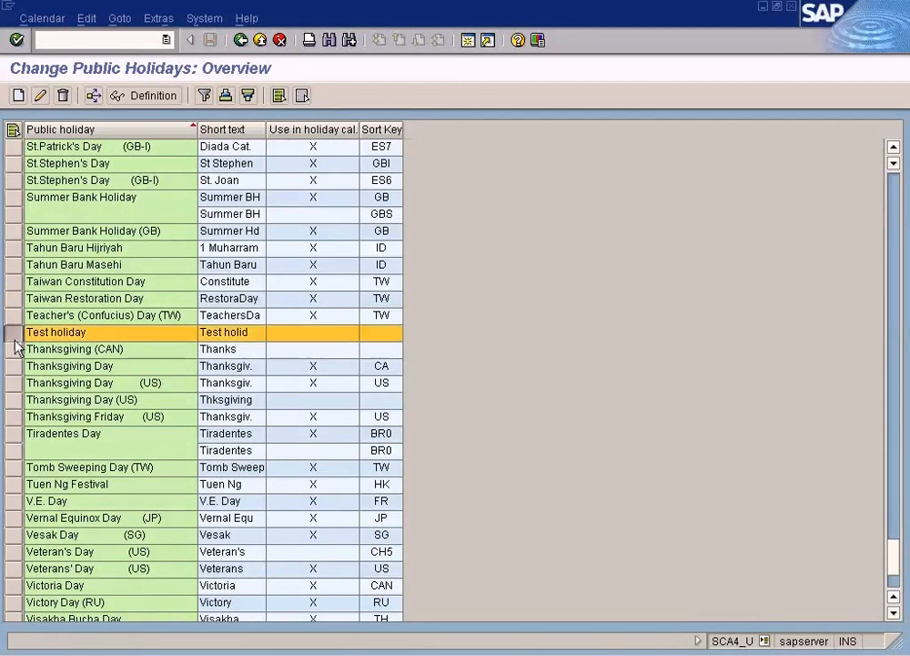
pyautogui.click(63, 95)
pyautogui.click(244, 302)
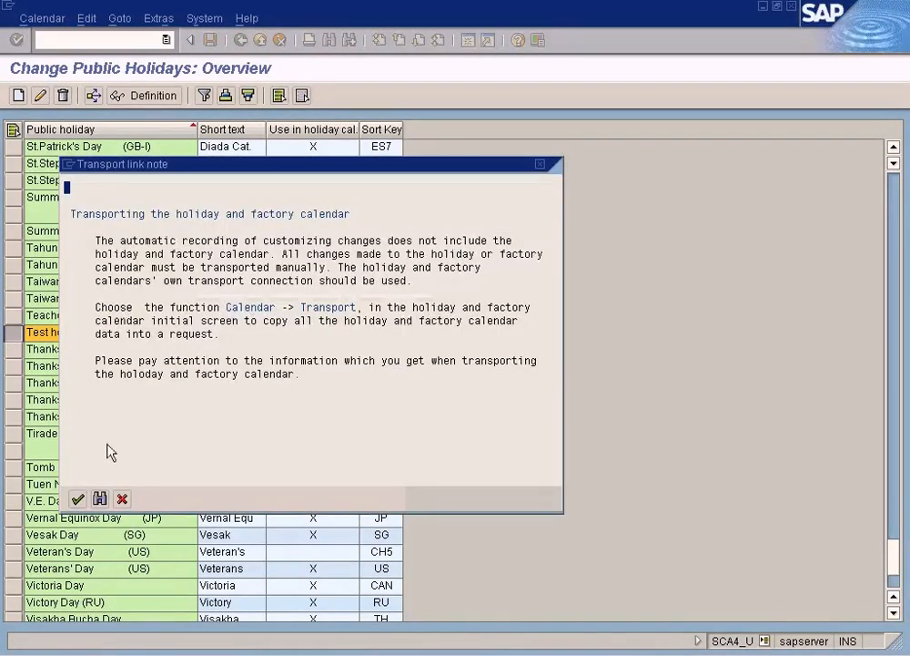
pyautogui.click(78, 499)
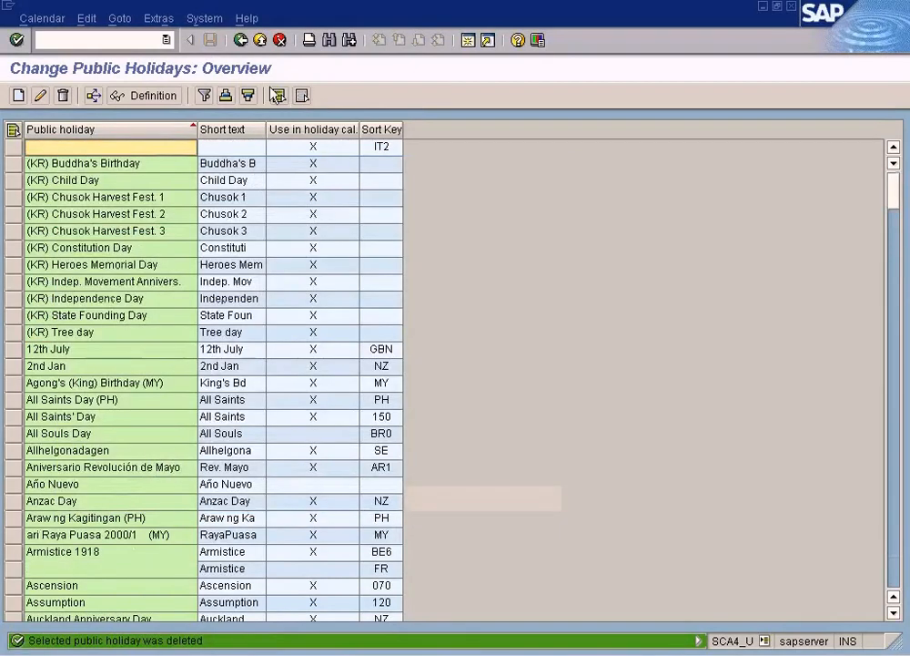
# Step: Return from calendar maintenance to the implementation guide and switch to the untitled holiday diagram in Paint
pyautogui.click(241, 41)
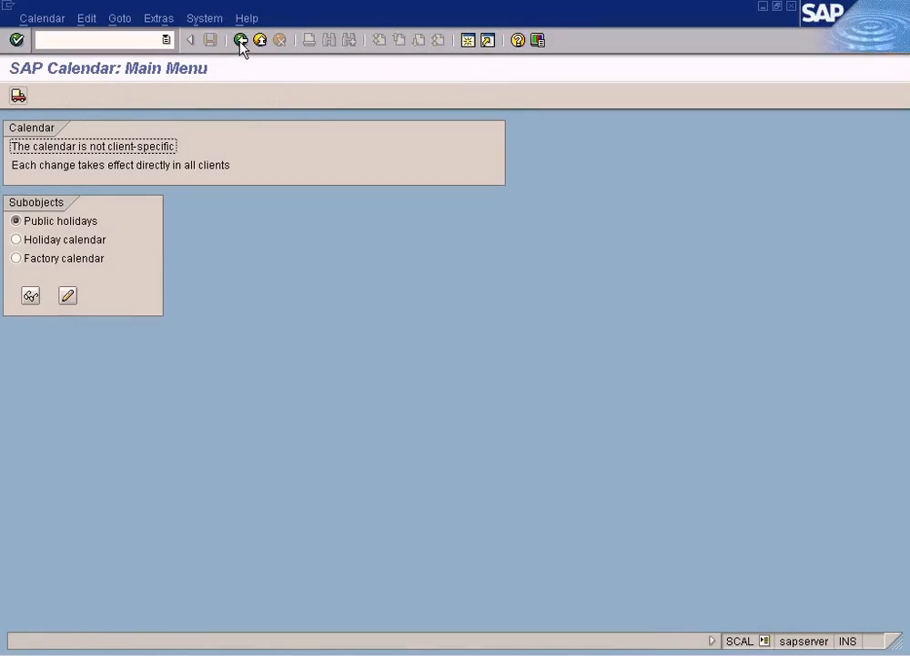
pyautogui.click(240, 41)
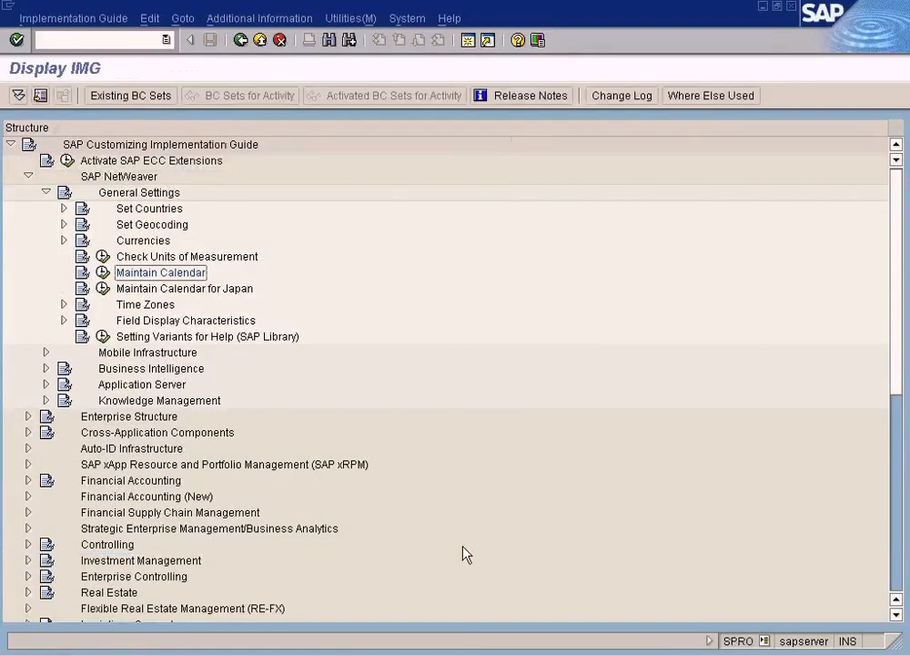
pyautogui.click(467, 652)
pyautogui.click(468, 630)
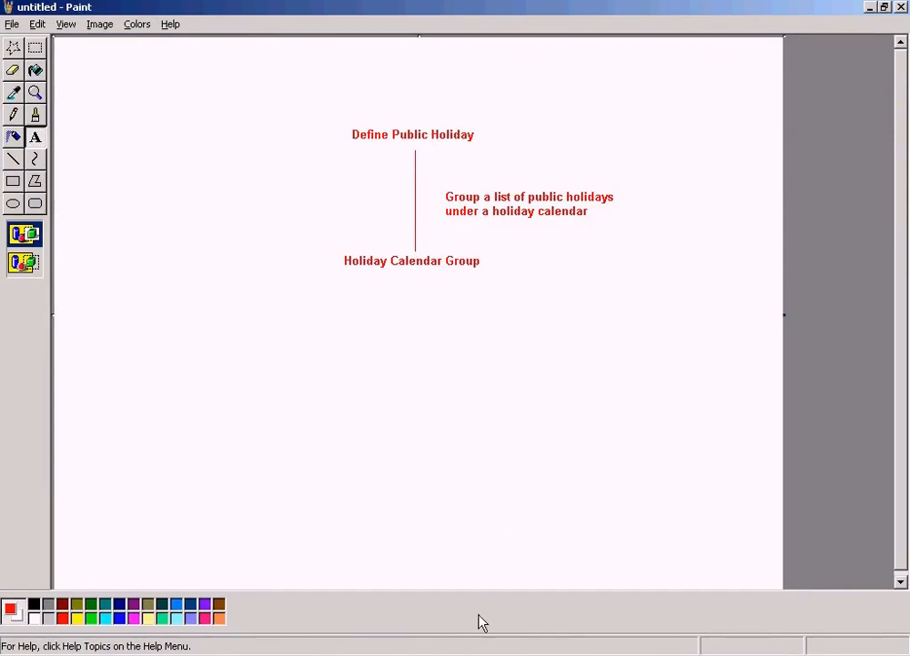
pyautogui.click(473, 652)
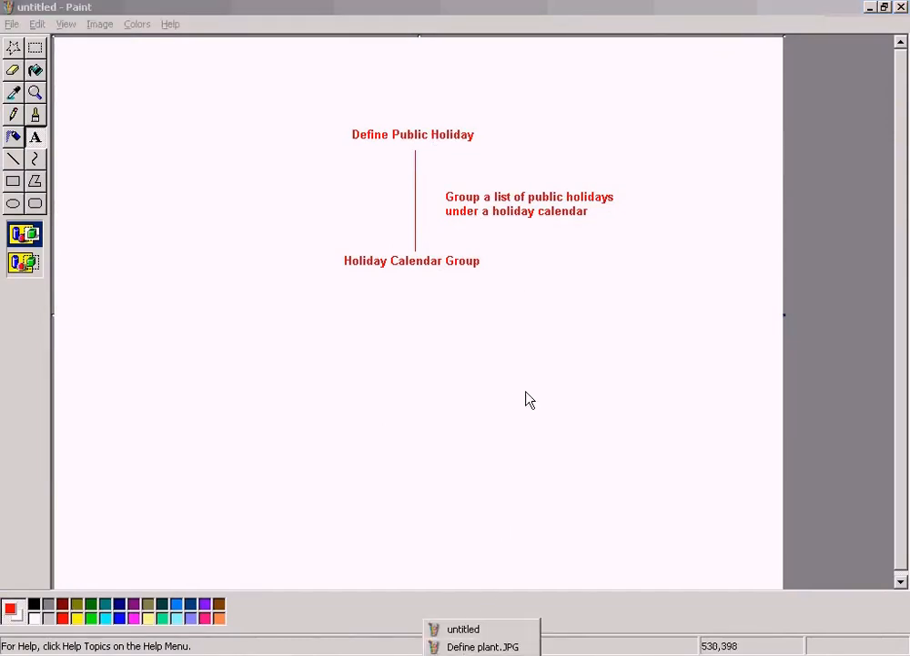
pyautogui.click(526, 365)
# Step: Draw a downward arrow about 70 pixels long below the "Holiday Calendar Group" label
pyautogui.click(13, 161)
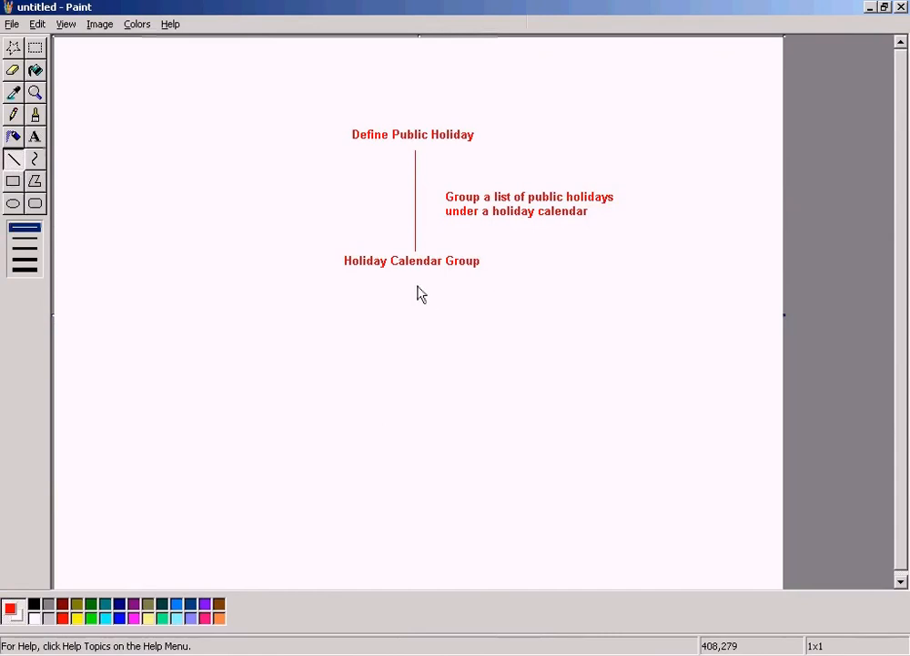
pyautogui.moveTo(407, 273); pyautogui.dragTo(409, 332)
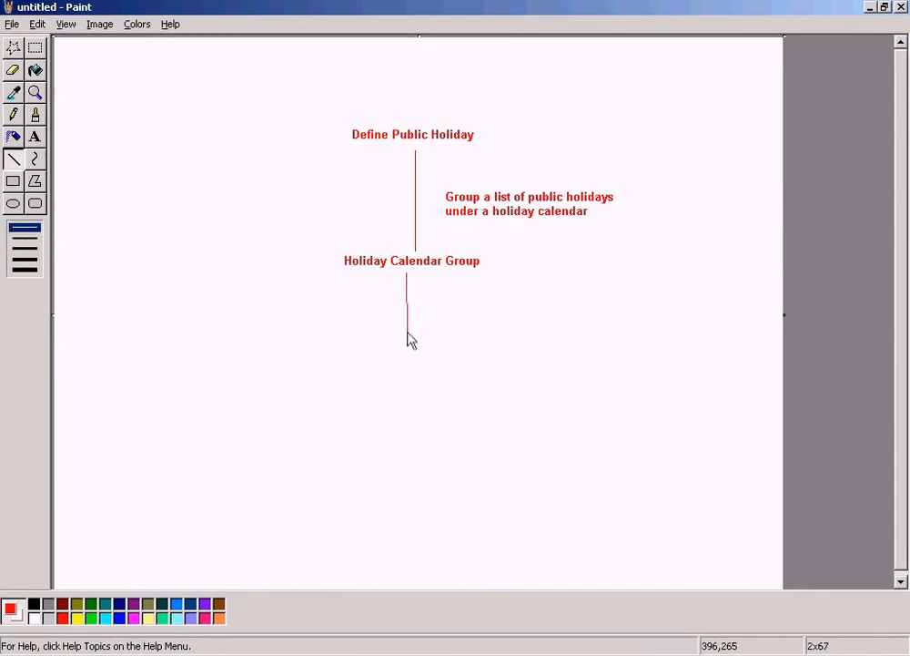
pyautogui.moveTo(408, 339); pyautogui.dragTo(408, 340)
pyautogui.moveTo(398, 323); pyautogui.dragTo(407, 339)
pyautogui.moveTo(420, 324); pyautogui.dragTo(408, 340)
# Step: Add the text label "Factory calendar" below the arrowhead
pyautogui.click(34, 137)
pyautogui.moveTo(329, 344); pyautogui.dragTo(552, 373)
pyautogui.write('Factory calendar')
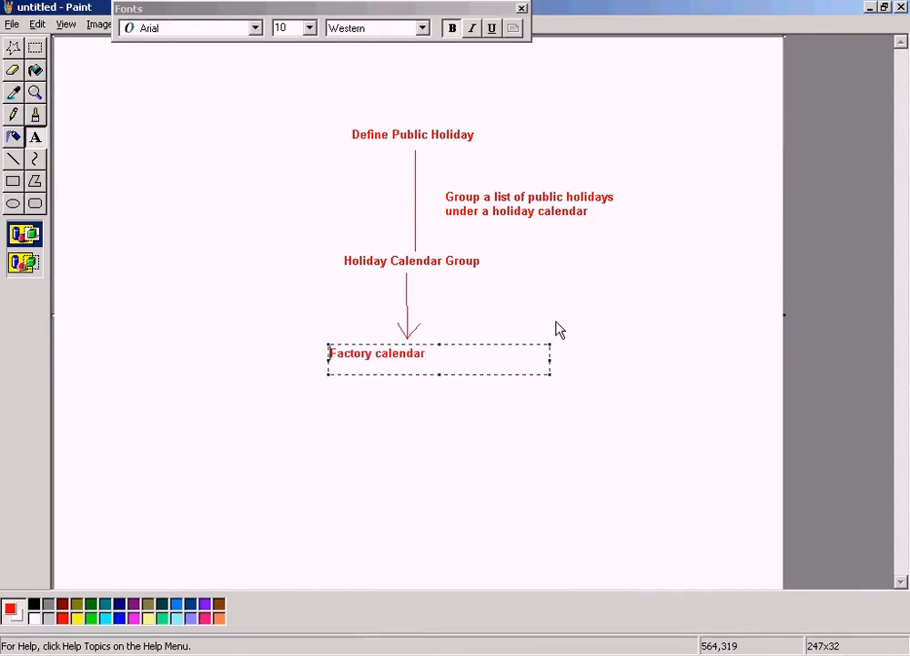
# Step: Add the note "Assign the holiday id to factory calendar" beside the arrow between Holiday Calendar Group and Factory calendar
pyautogui.click(36, 146)
pyautogui.moveTo(455, 290); pyautogui.dragTo(655, 314)
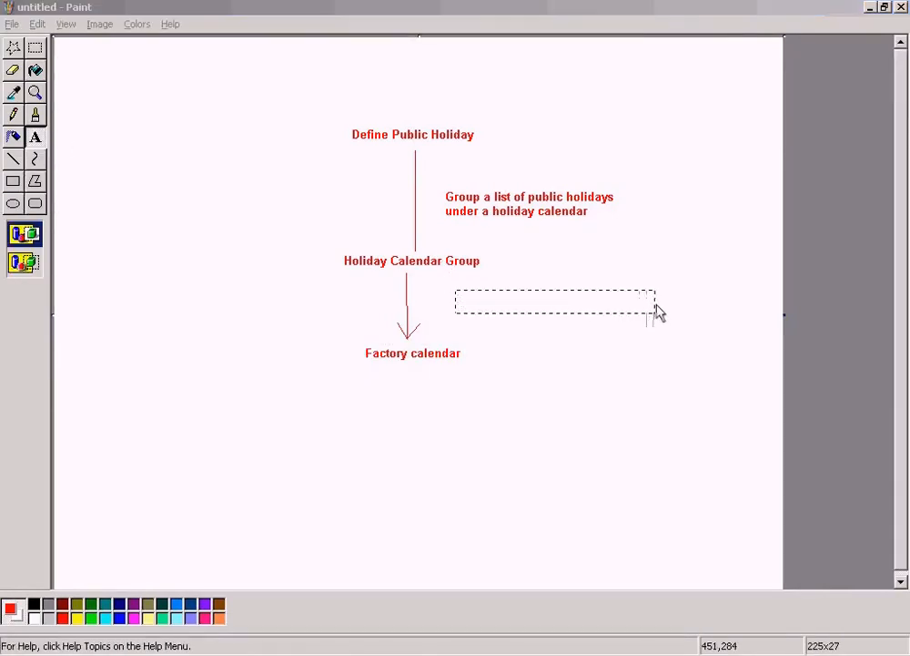
pyautogui.write('Assign the ho')
pyautogui.write('loda')
pyautogui.press('BackSpace')
pyautogui.press('BackSpace')
pyautogui.press('BackSpace')
pyautogui.write('iday id')
pyautogui.write('to')
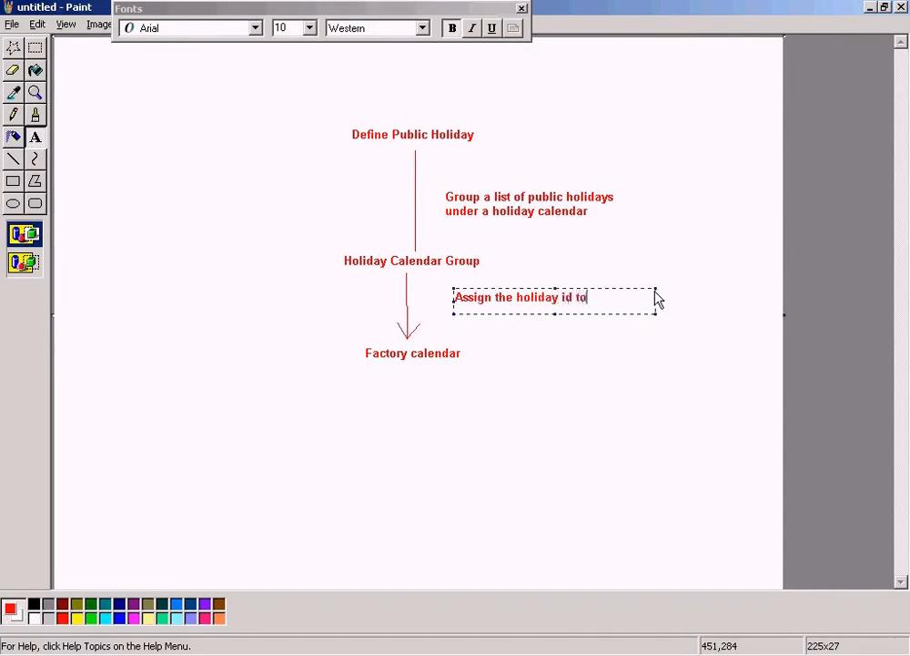
pyautogui.write(' factory calendar')
pyautogui.click(528, 136)
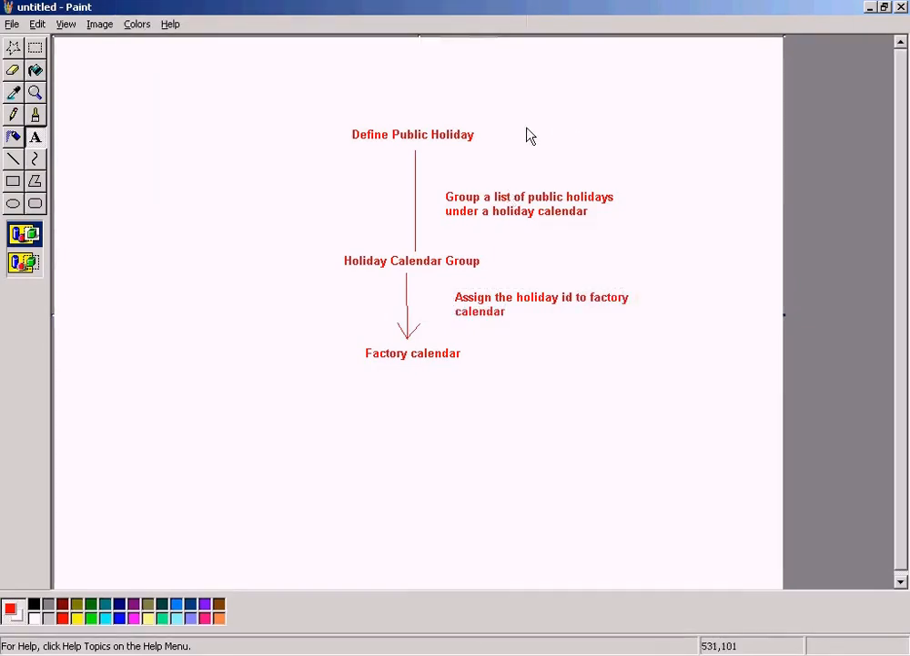
# Step: Save the diagram in My Documents as a JPEG file named "Factory calendar" and close Paint
pyautogui.click(13, 24)
pyautogui.click(38, 88)
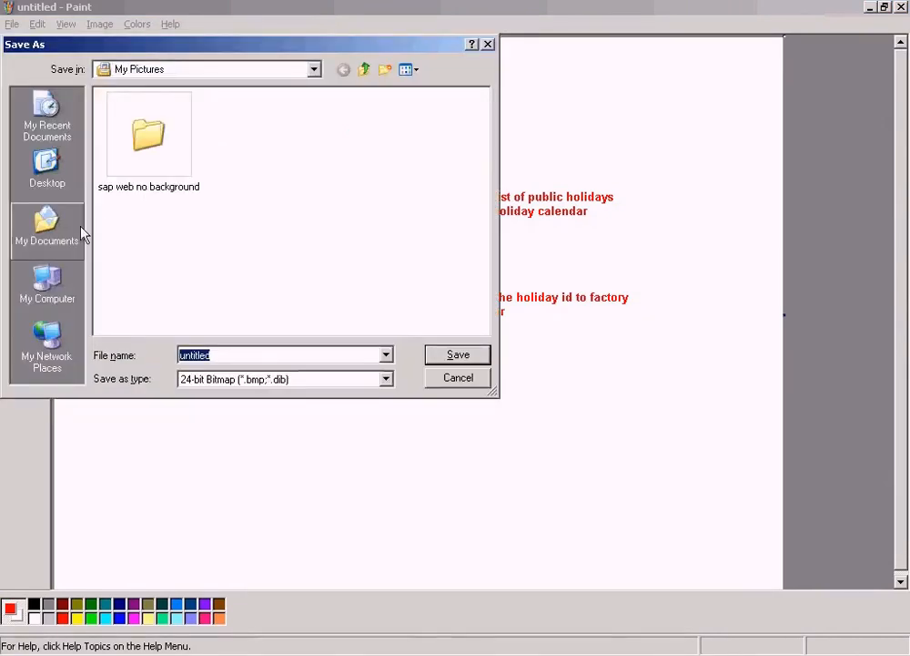
pyautogui.click(47, 228)
pyautogui.click(231, 381)
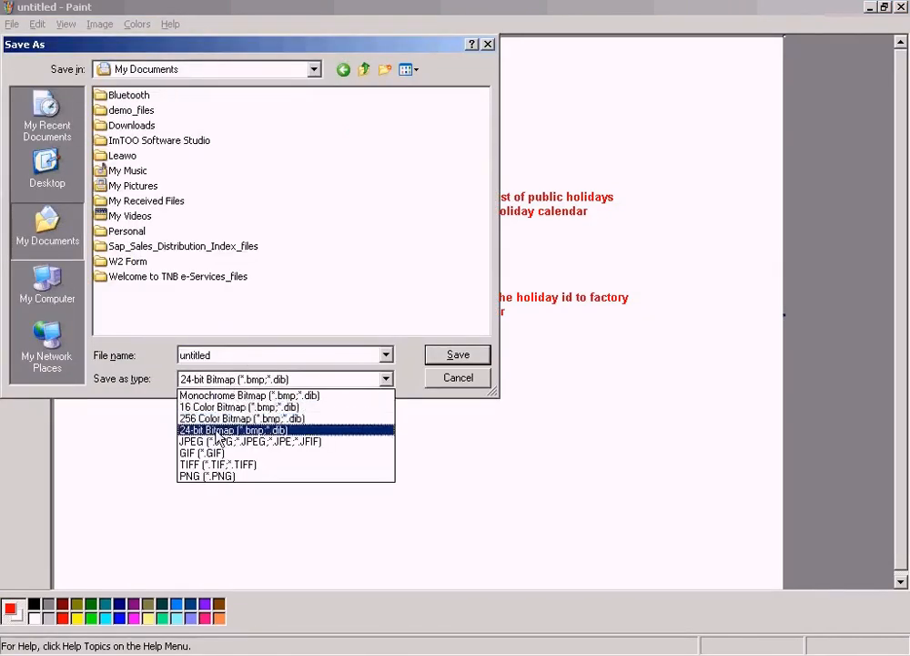
pyautogui.click(227, 441)
pyautogui.doubleClick(238, 358)
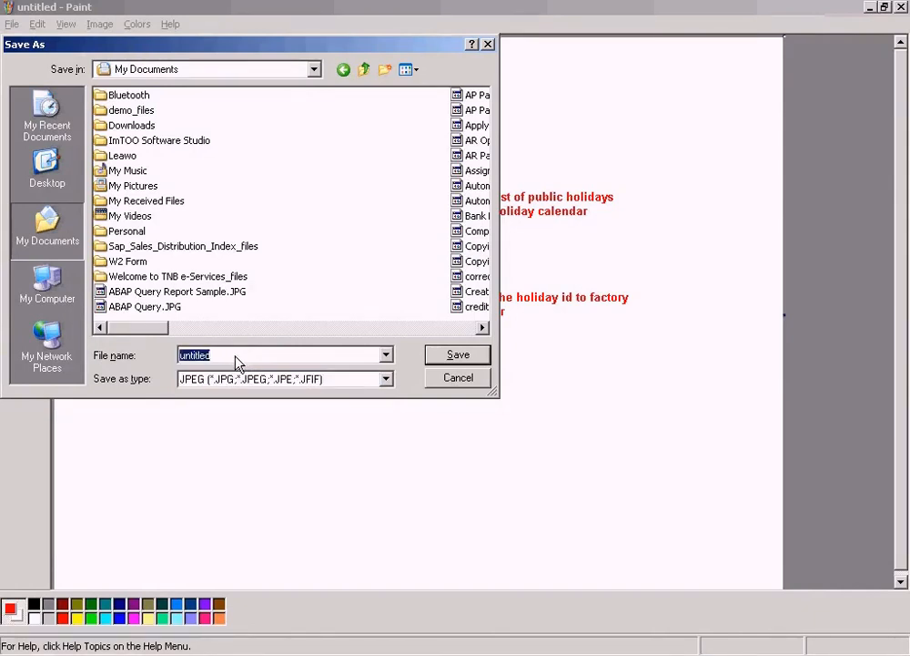
pyautogui.press('BackSpace')
pyautogui.write('Factory calen')
pyautogui.press('Return')
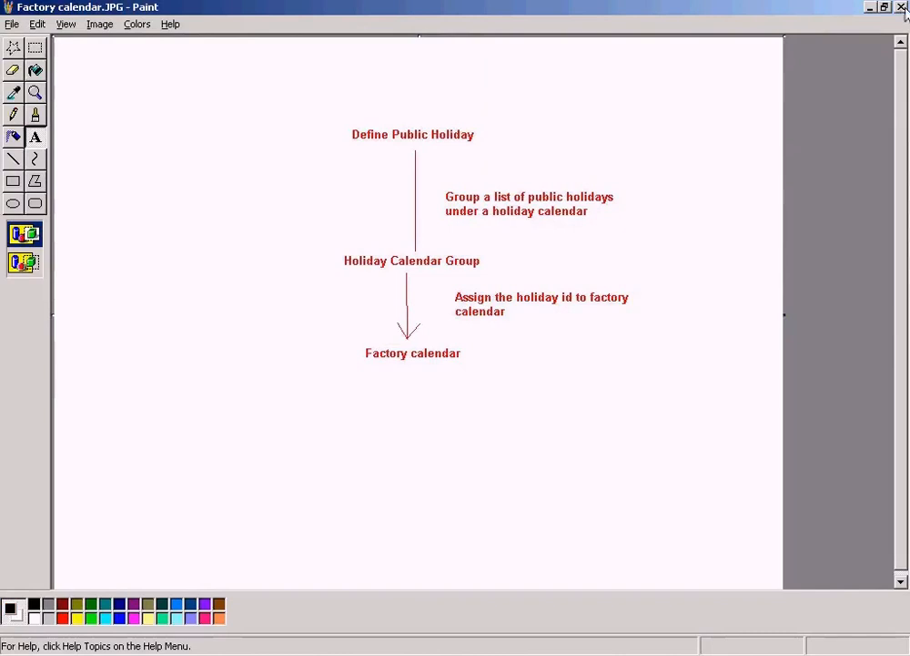
pyautogui.click(901, 6)
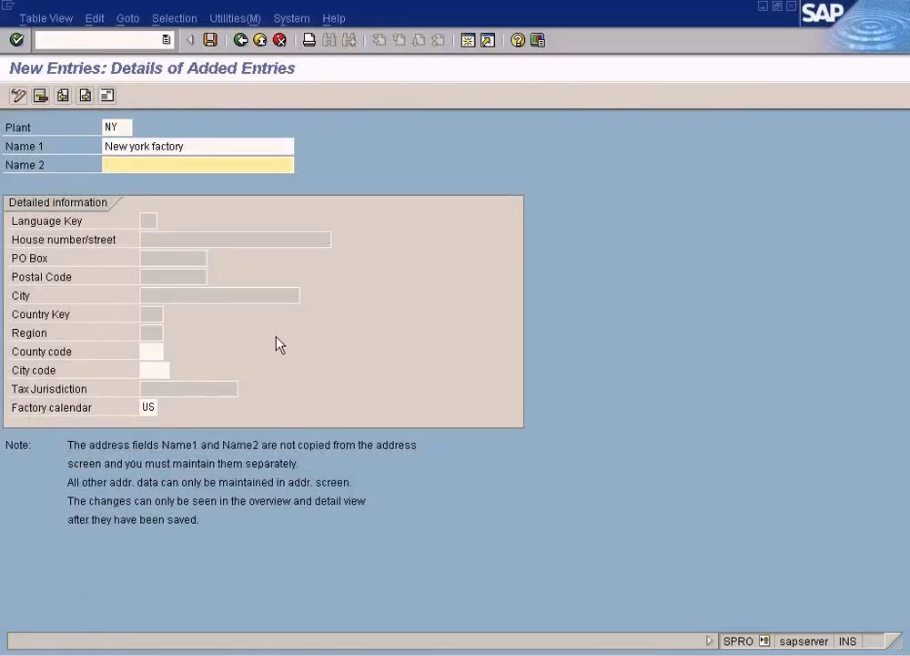
# Step: Open the address data of plant NY and set the country to US
pyautogui.doubleClick(149, 409)
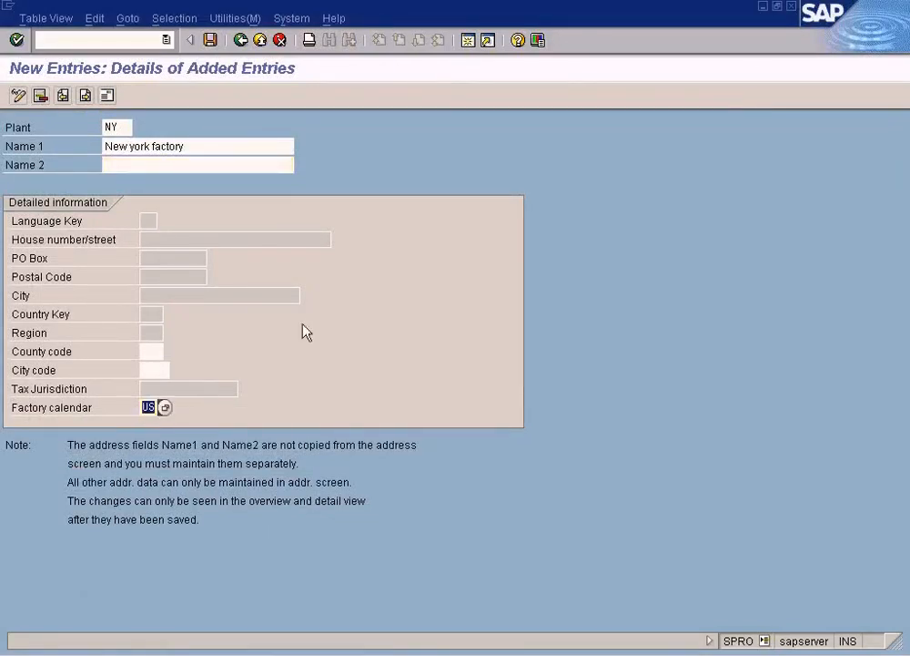
pyautogui.click(214, 166)
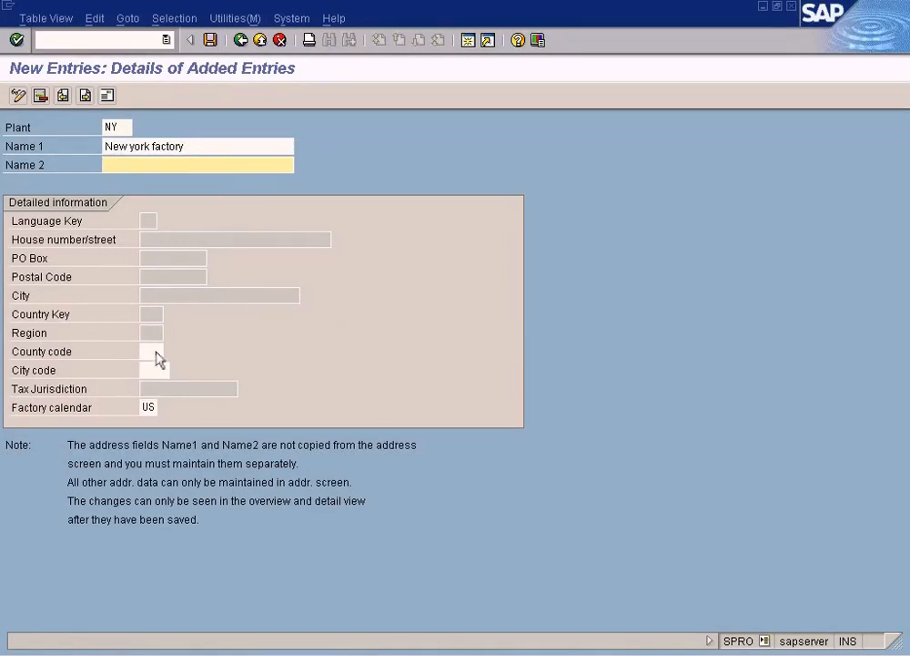
pyautogui.click(148, 316)
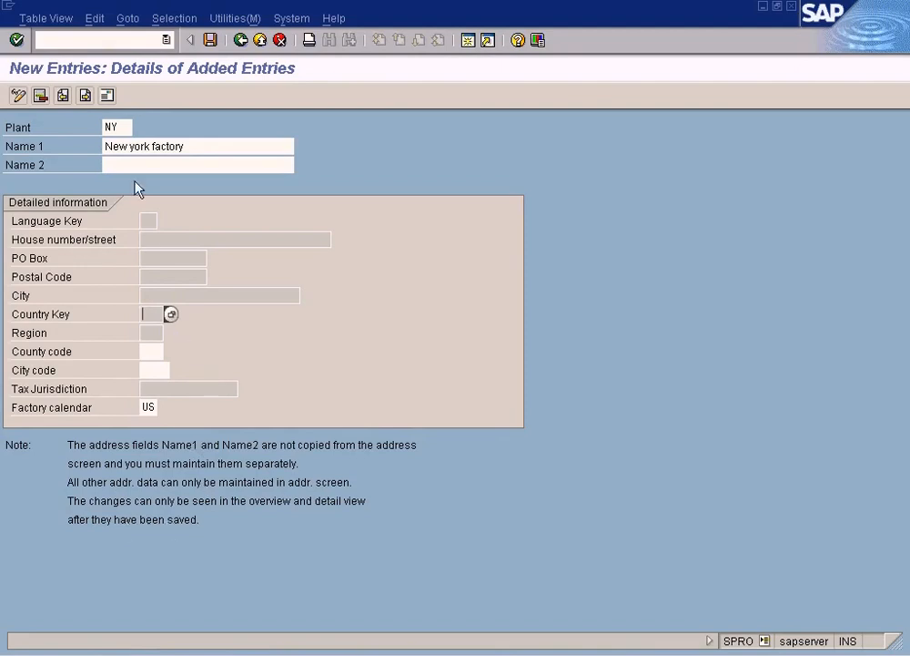
pyautogui.click(106, 96)
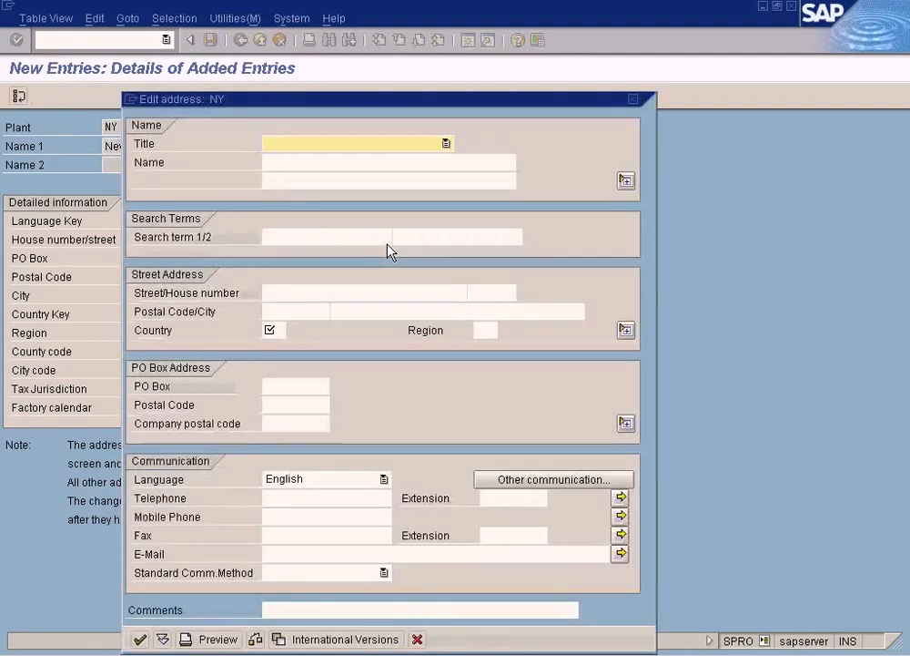
pyautogui.moveTo(335, 105); pyautogui.dragTo(529, 74)
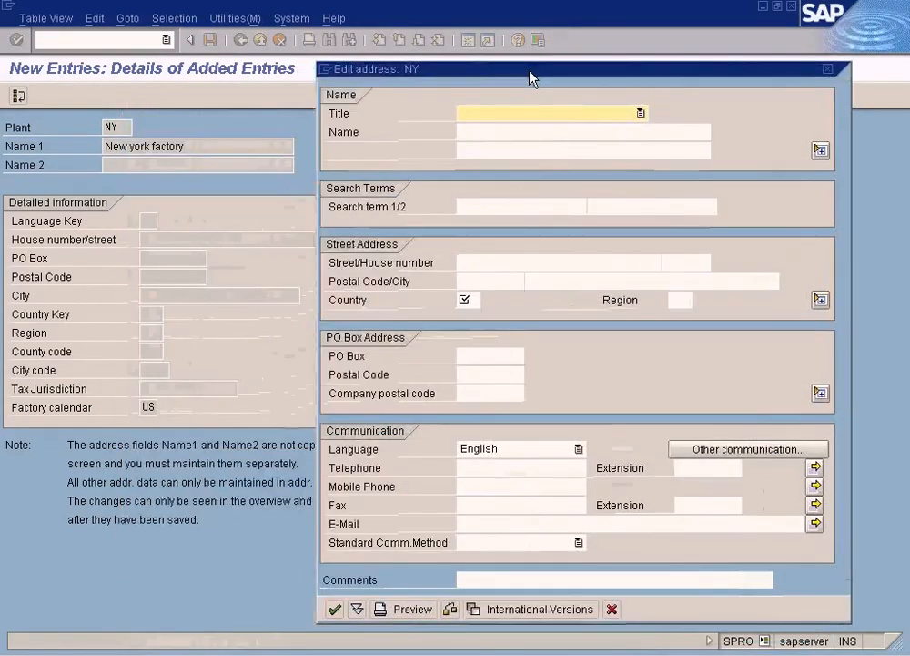
pyautogui.click(474, 301)
pyautogui.write('US')
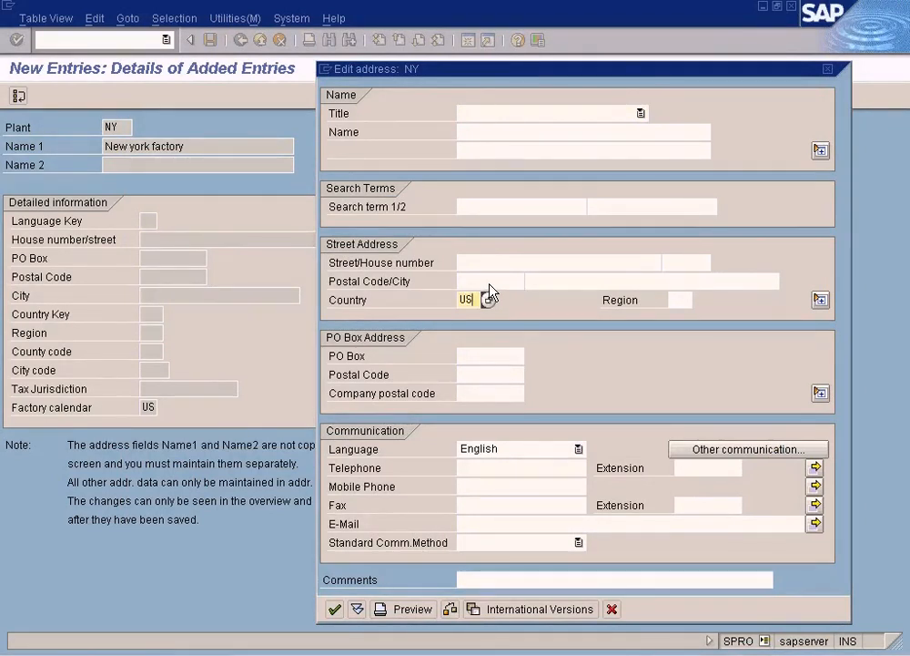
# Step: Try to confirm the address with a seven-digit PO Box postal code and a six-digit PO Box number
pyautogui.click(466, 358)
pyautogui.click(470, 377)
pyautogui.write('1212111')
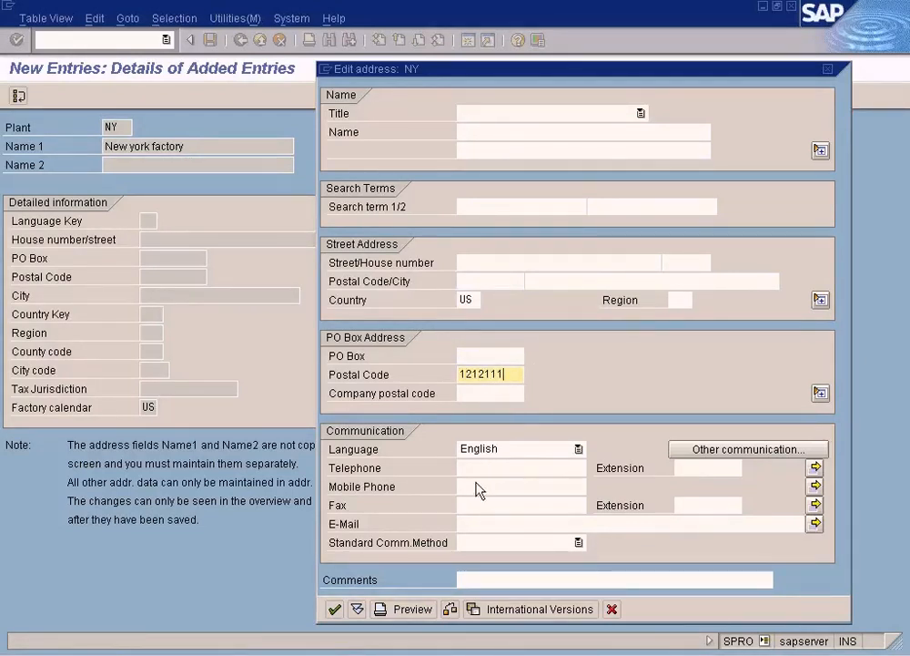
pyautogui.click(333, 610)
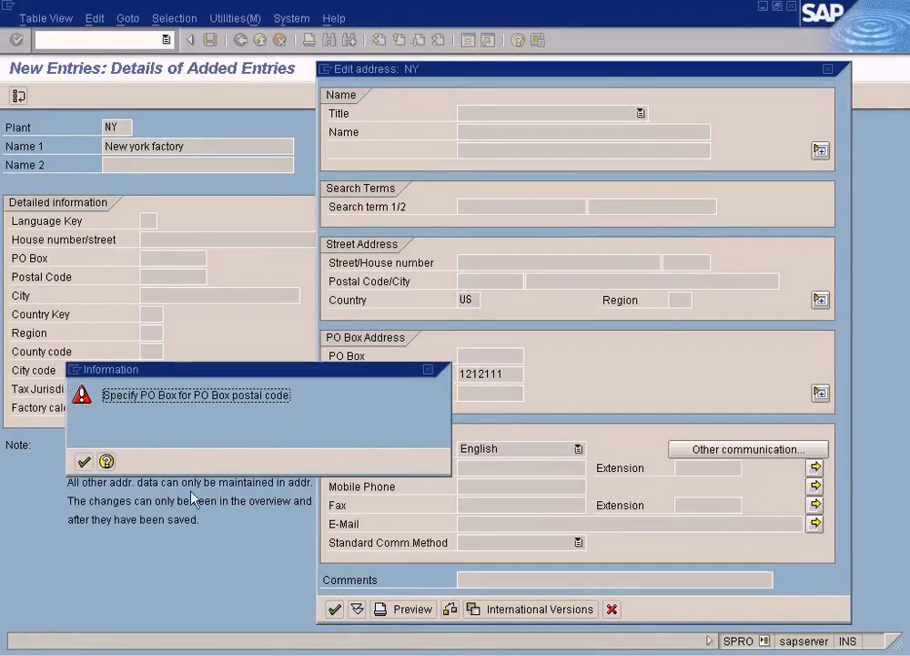
pyautogui.click(83, 460)
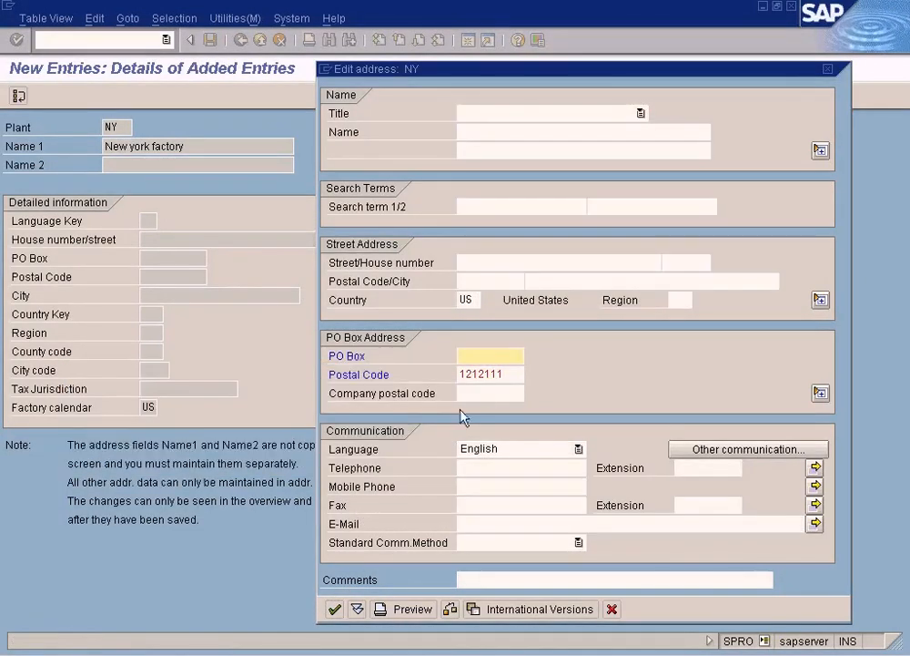
pyautogui.write('121222')
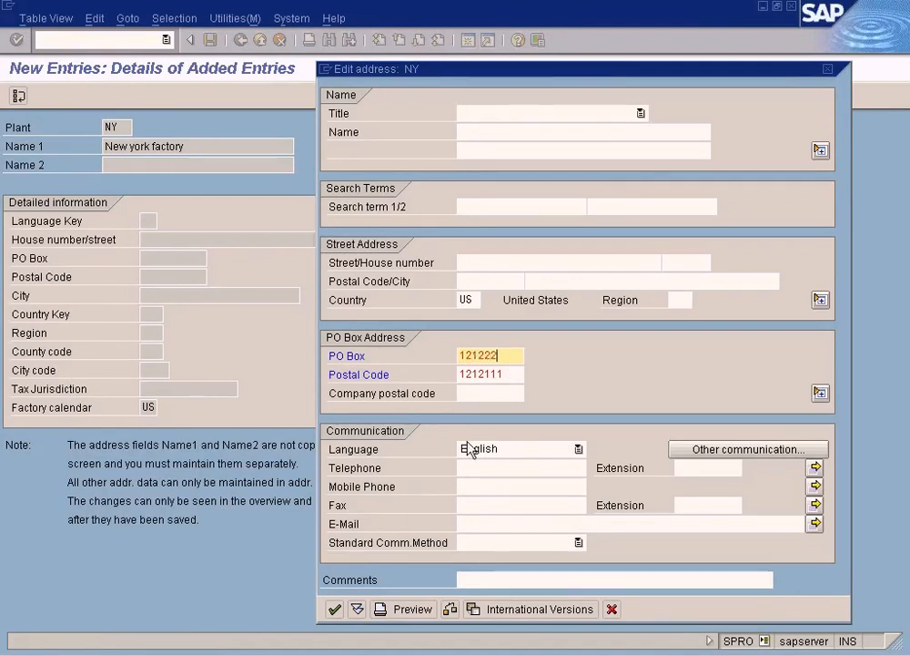
pyautogui.click(333, 609)
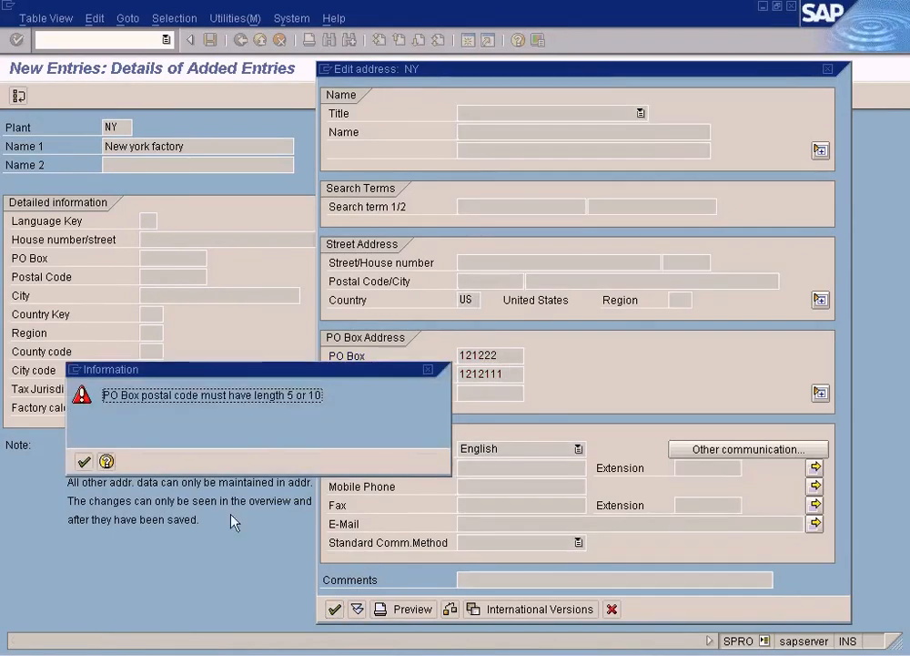
pyautogui.click(83, 460)
# Step: Replace the PO Box number in plant NY's address with a different six-digit number
pyautogui.moveTo(510, 355); pyautogui.dragTo(449, 356)
pyautogui.write('123456')
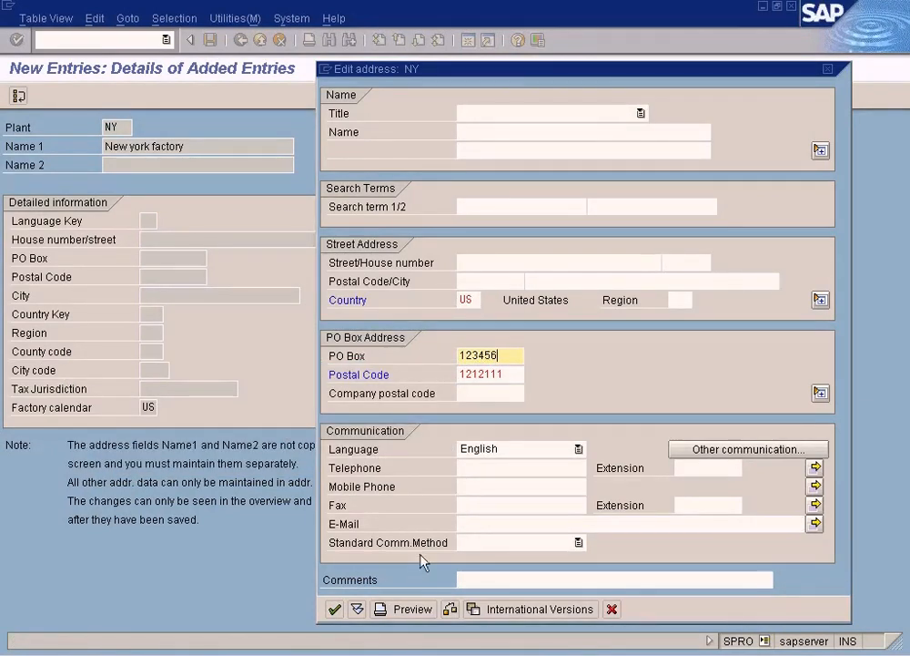
pyautogui.press('Return')
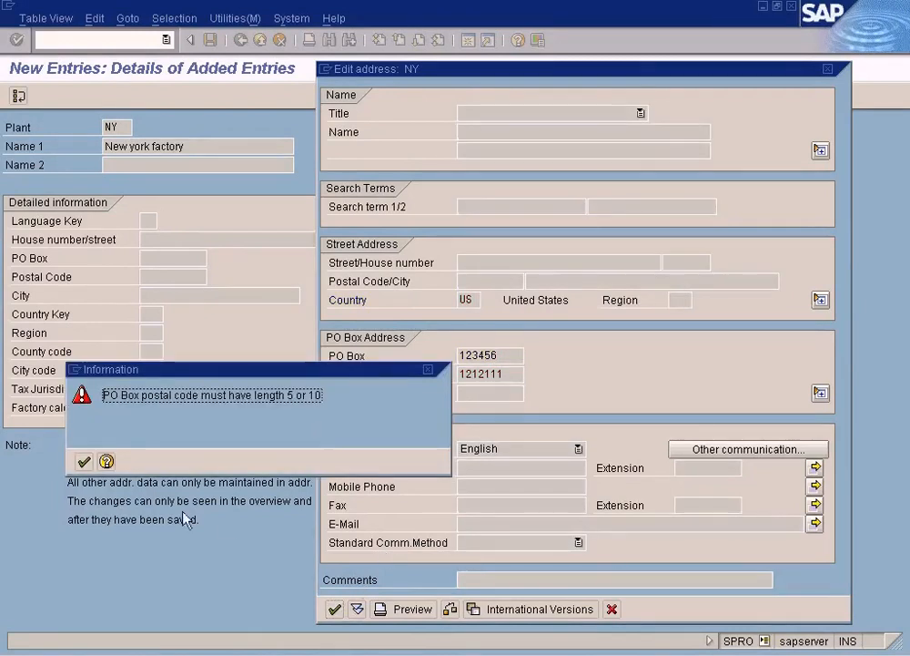
pyautogui.click(84, 462)
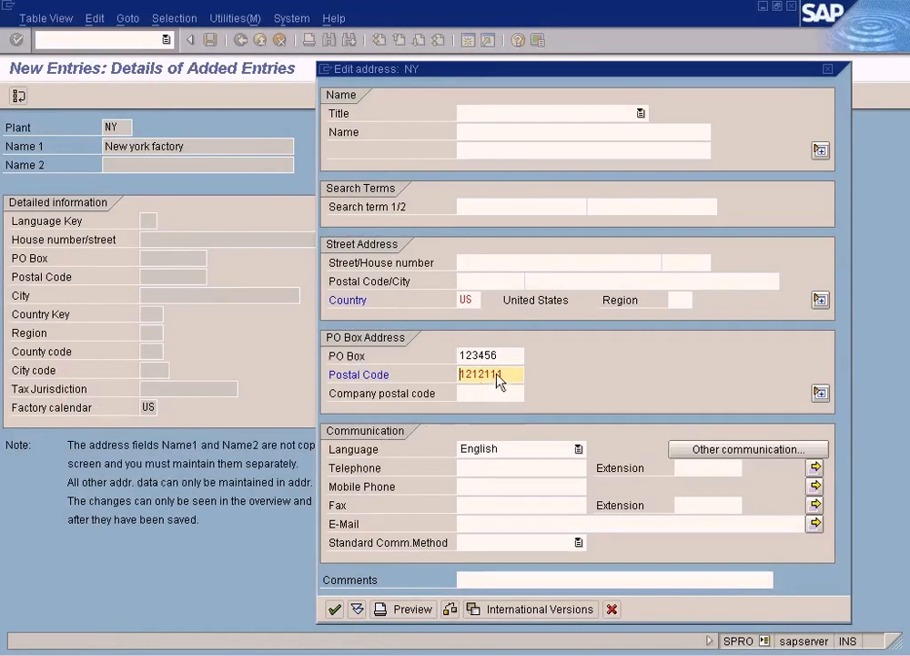
# Step: Change the PO Box postal code to a five-digit code, confirm the address and save plant NY
pyautogui.moveTo(507, 379); pyautogui.dragTo(441, 379)
pyautogui.write('12345')
pyautogui.click(334, 609)
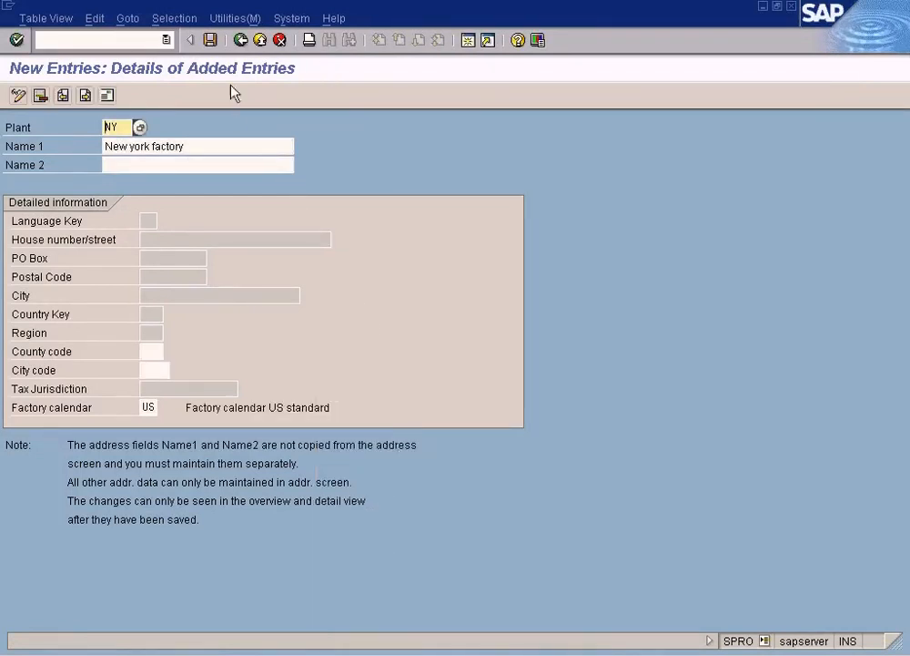
pyautogui.click(210, 40)
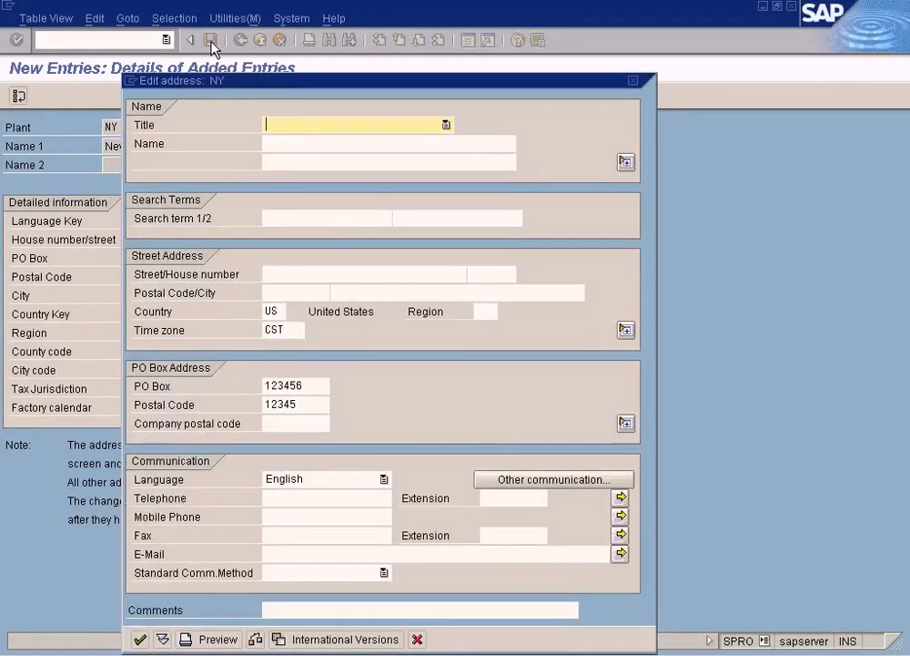
pyautogui.click(142, 639)
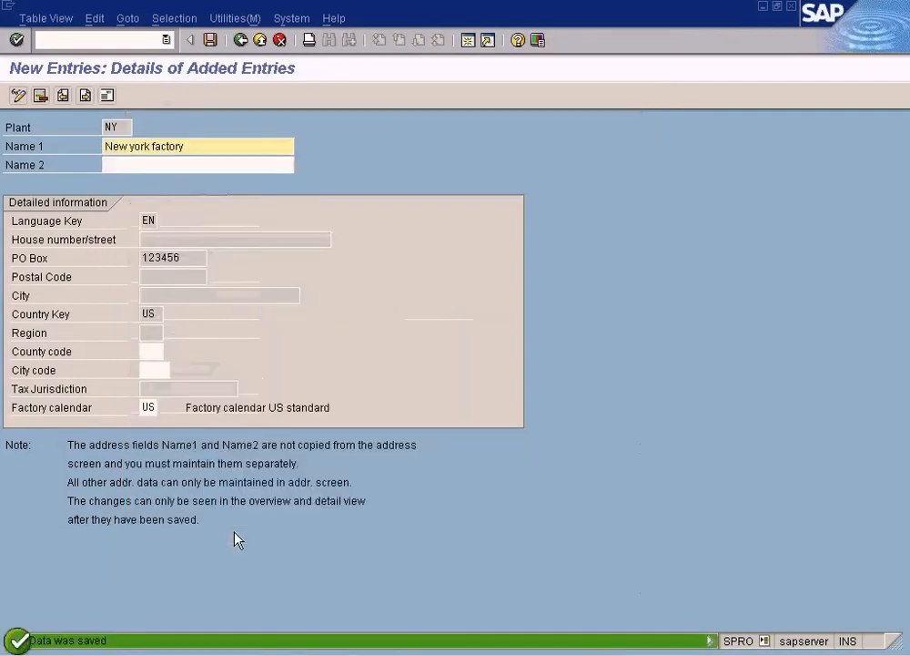
# Step: Check the country key, PO Box and postal code of saved plant NY and save the record again
pyautogui.click(166, 314)
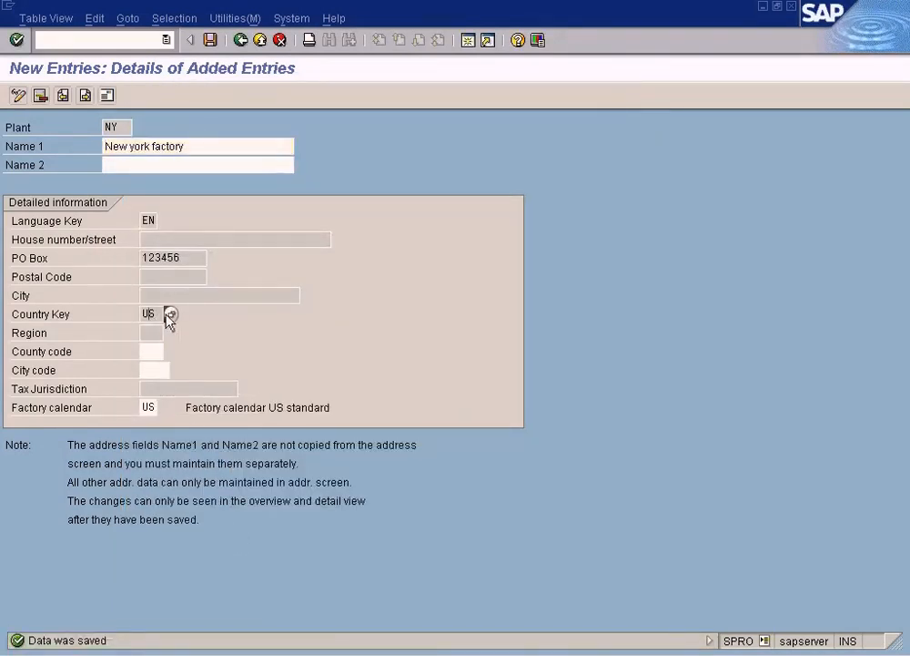
pyautogui.doubleClick(182, 260)
pyautogui.click(196, 278)
pyautogui.click(210, 40)
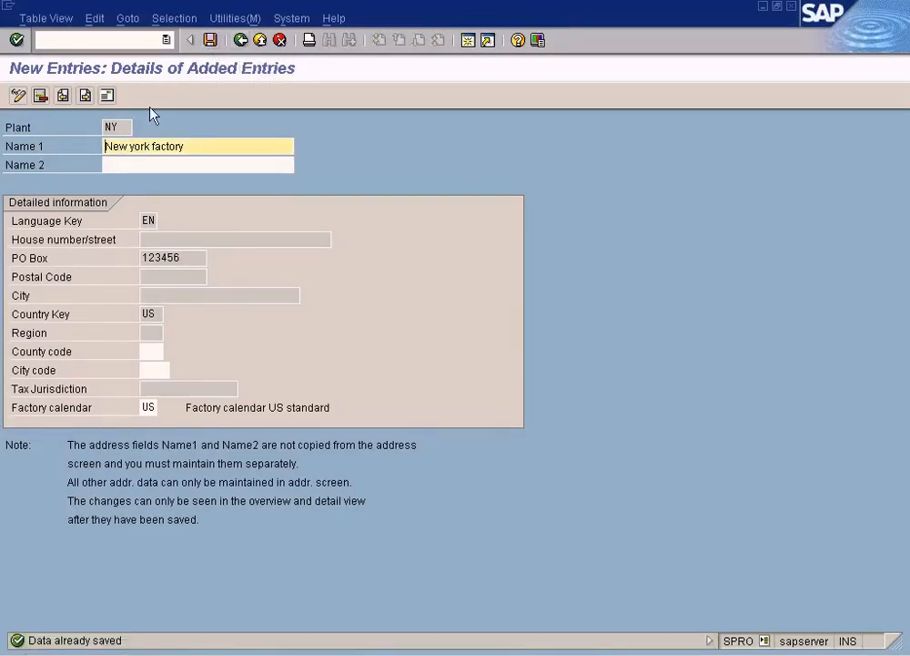
# Step: Switch to the Define plant diagram in Paint, mark Plant 1 and Sun Ltd, and return to the plants overview in SAP
pyautogui.hotkey('alt', 'Tab')
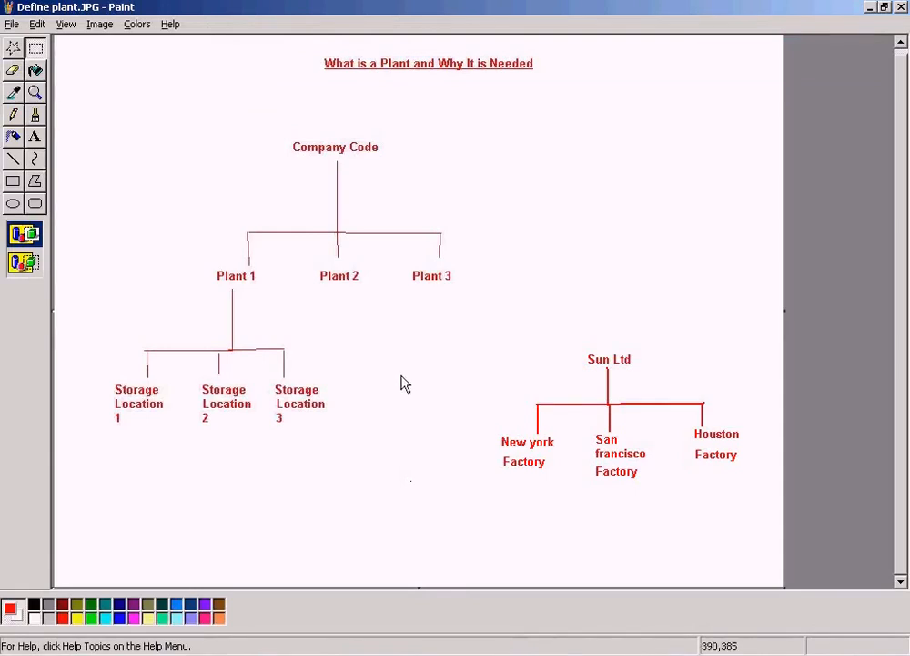
pyautogui.click(35, 47)
pyautogui.moveTo(200, 257); pyautogui.dragTo(278, 291)
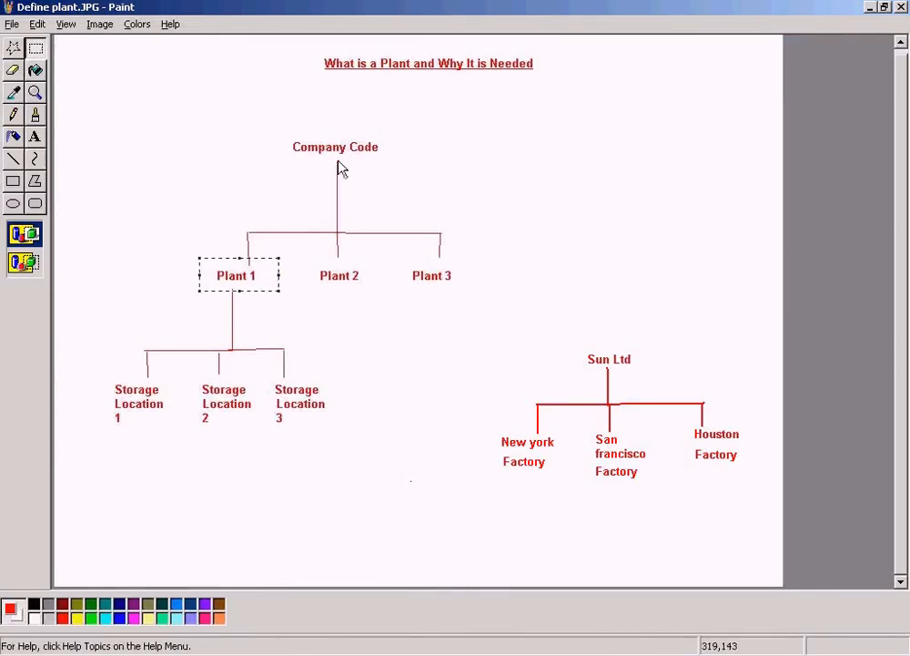
pyautogui.hotkey('alt', 'Tab')
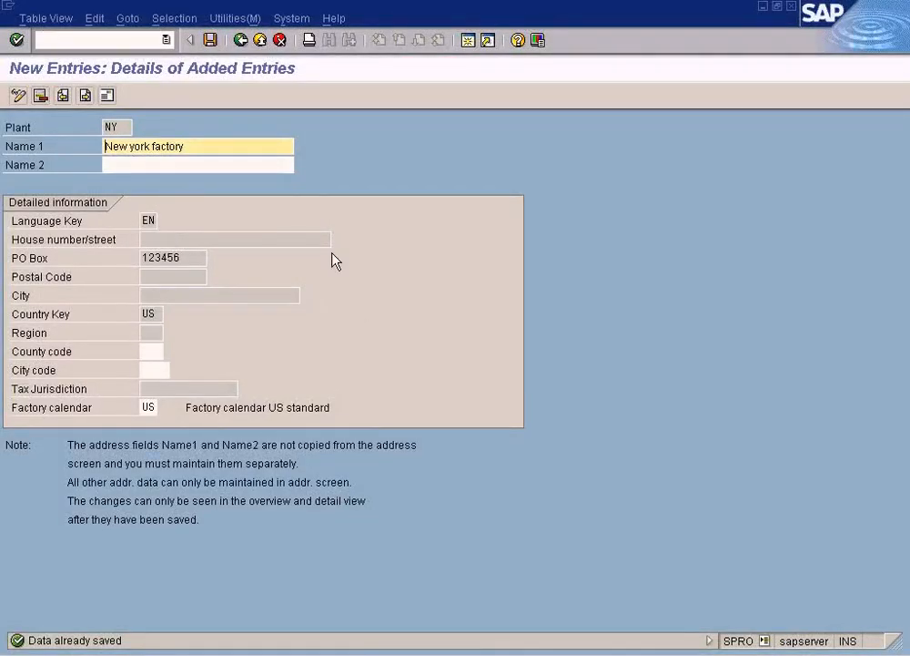
pyautogui.hotkey('alt', 'Tab')
pyautogui.moveTo(588, 343); pyautogui.dragTo(648, 373)
pyautogui.hotkey('alt', 'Tab')
pyautogui.hotkey('alt', 'Tab')
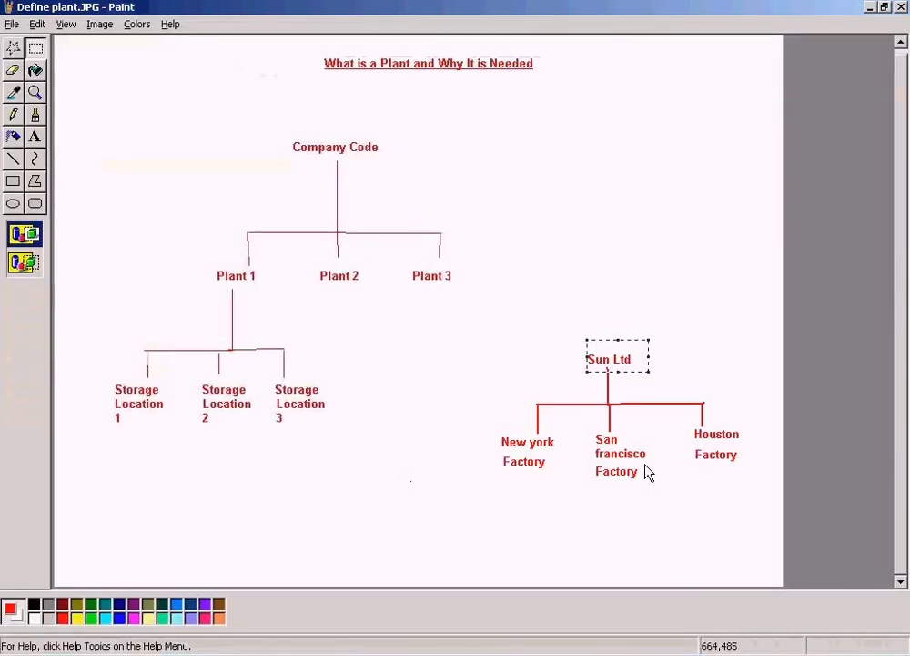
pyautogui.hotkey('alt', 'Tab')
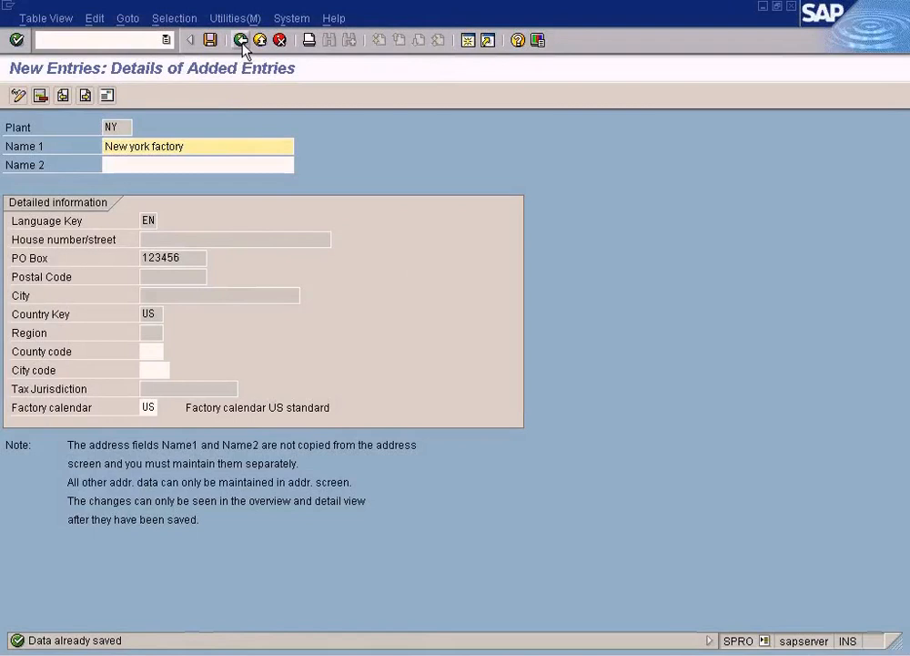
pyautogui.click(241, 41)
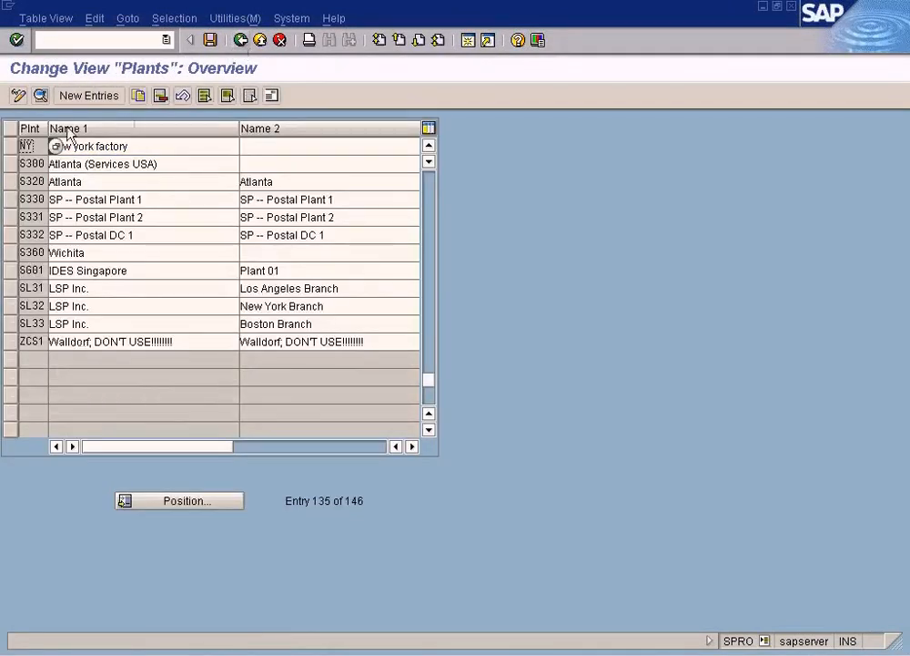
pyautogui.click(8, 164)
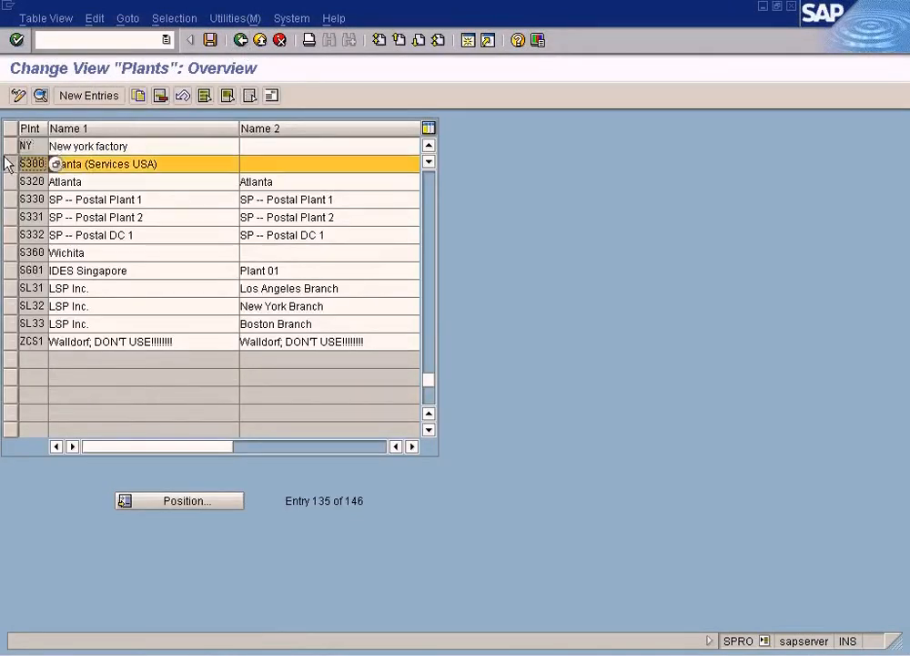
pyautogui.click(139, 97)
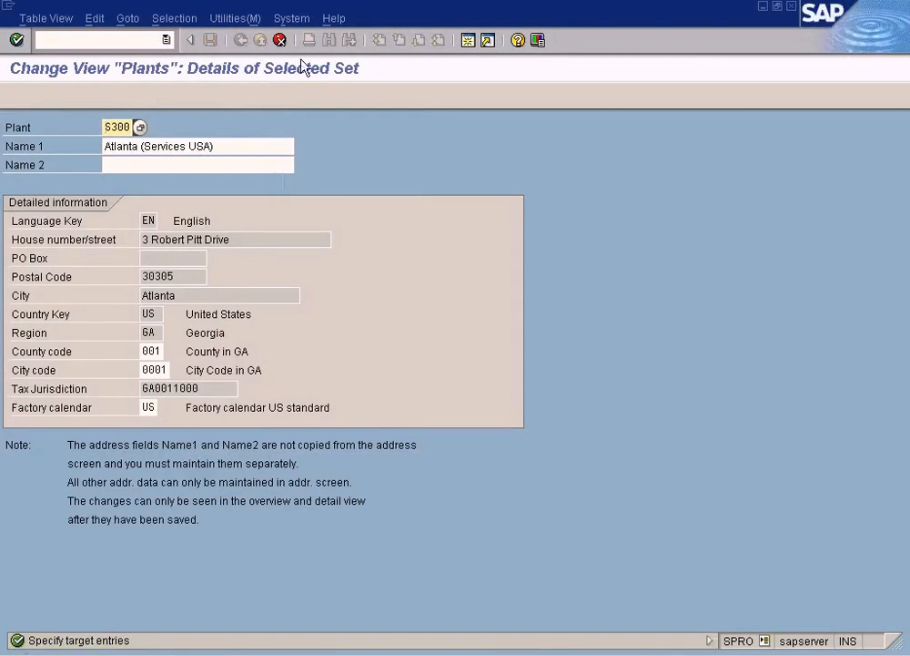
pyautogui.click(279, 40)
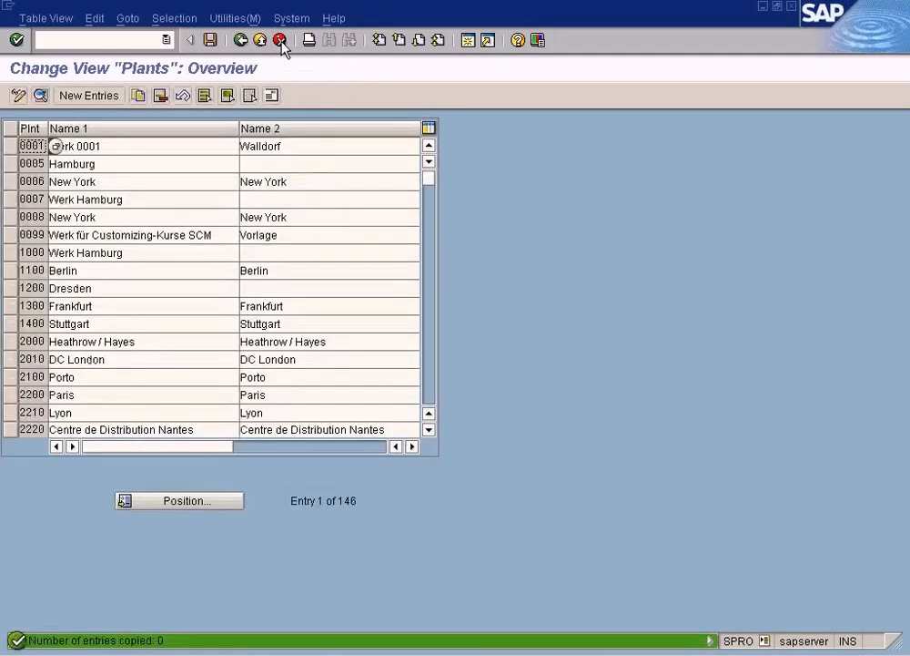
# Step: Position the plants overview list at plant NY
pyautogui.click(162, 501)
pyautogui.write('NY')
pyautogui.press('Return')
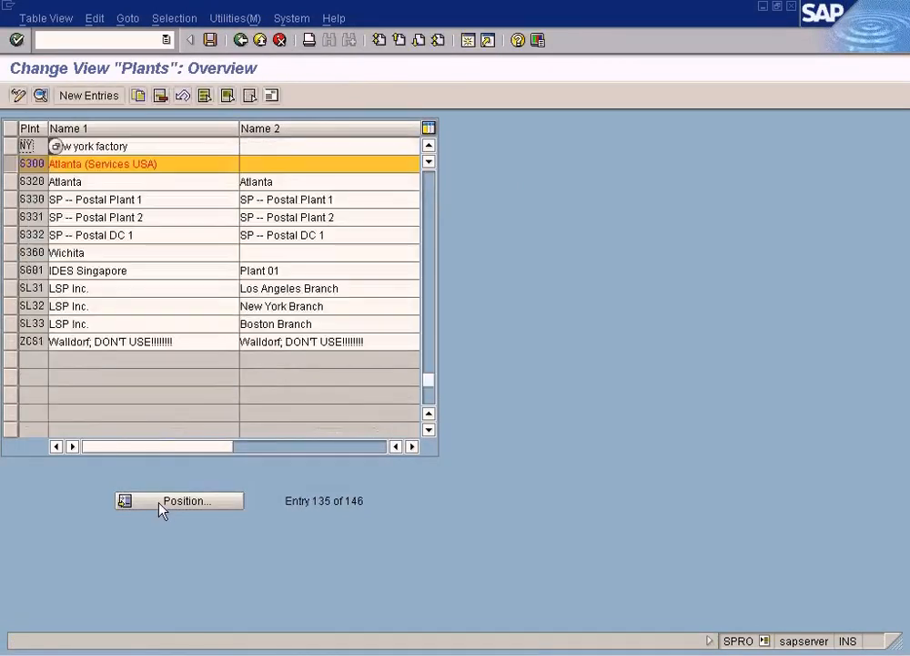
# Step: Copy plant NY to a new plant with the code SF
pyautogui.click(10, 163)
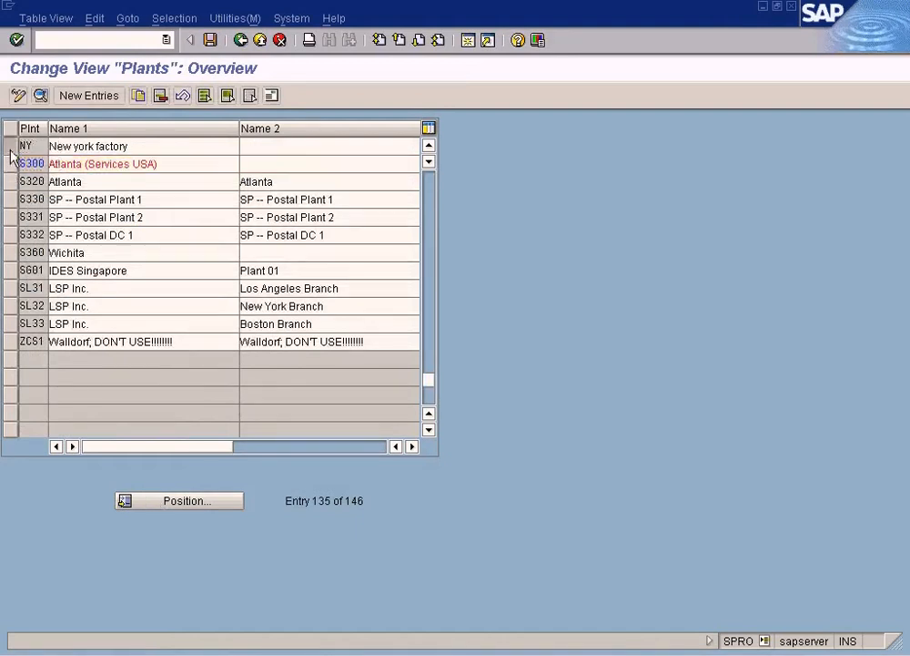
pyautogui.click(10, 150)
pyautogui.click(138, 95)
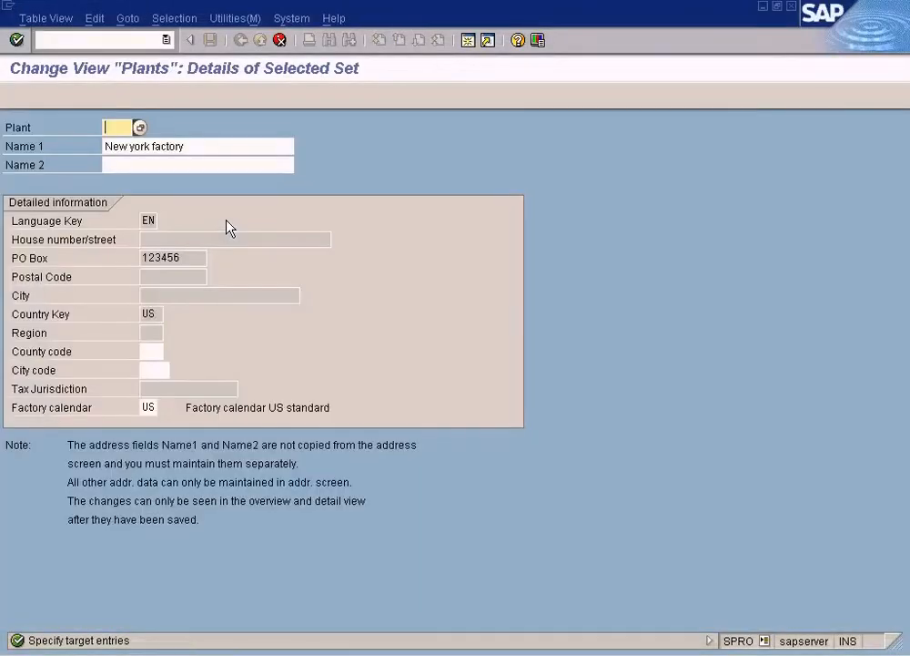
pyautogui.write('SF')
pyautogui.press('Tab')
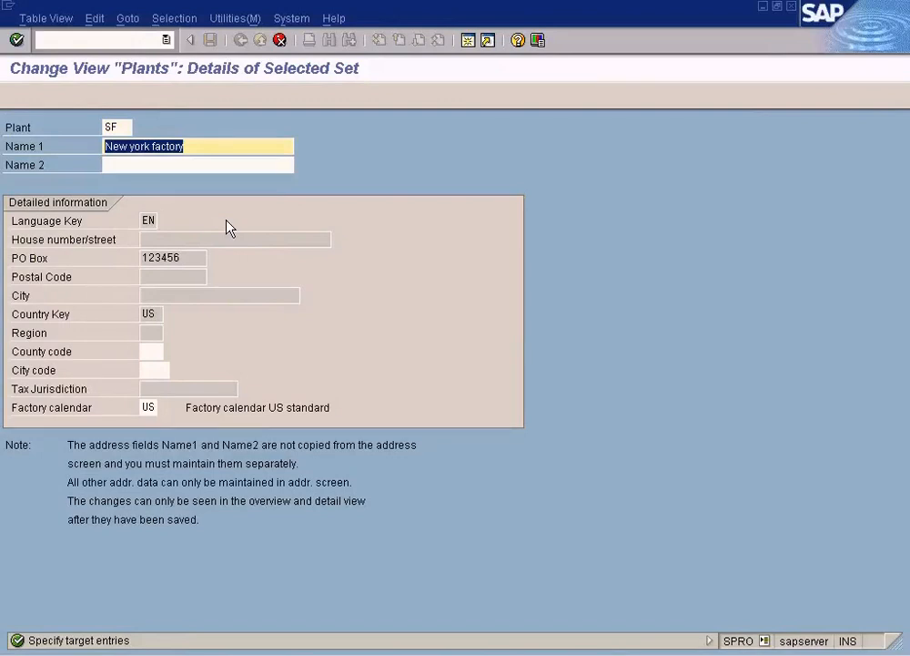
# Step: Name plant SF "San francisco factory" and accept the address copied from plant NY
pyautogui.write('Sanf')
pyautogui.press('BackSpace')
pyautogui.write('fran')
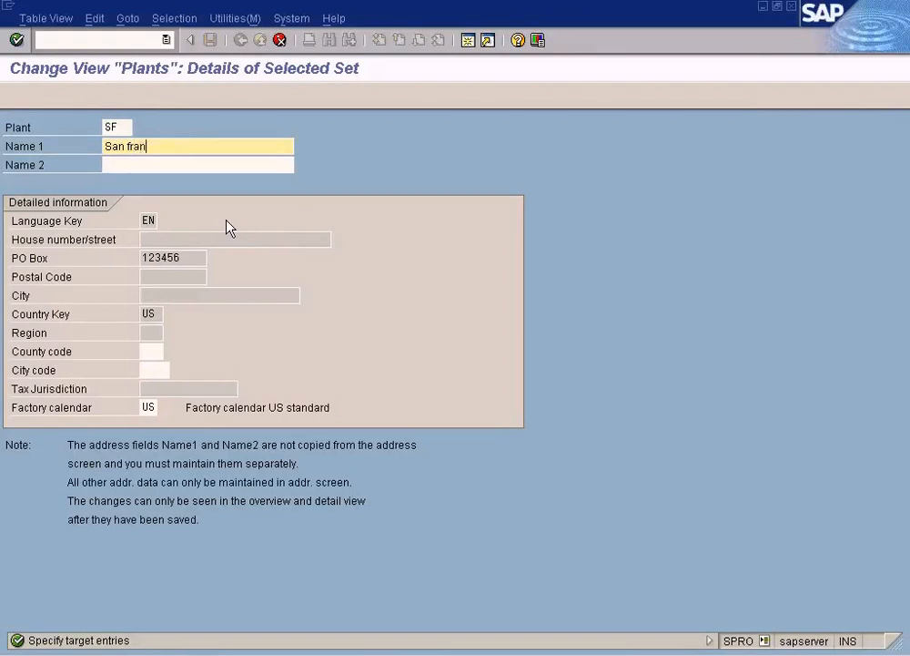
pyautogui.write('cisco factory')
pyautogui.press('Return')
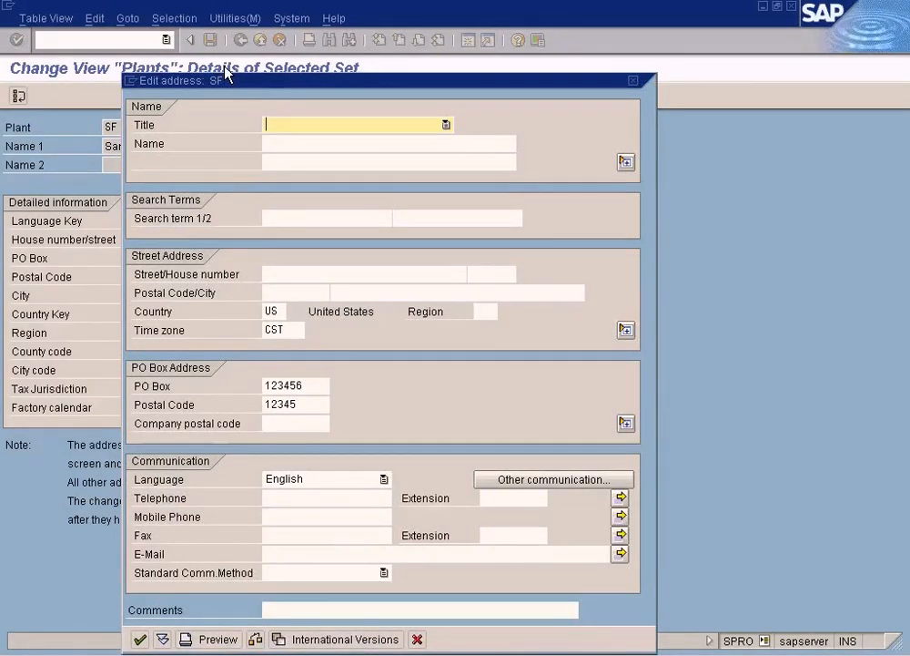
pyautogui.click(141, 639)
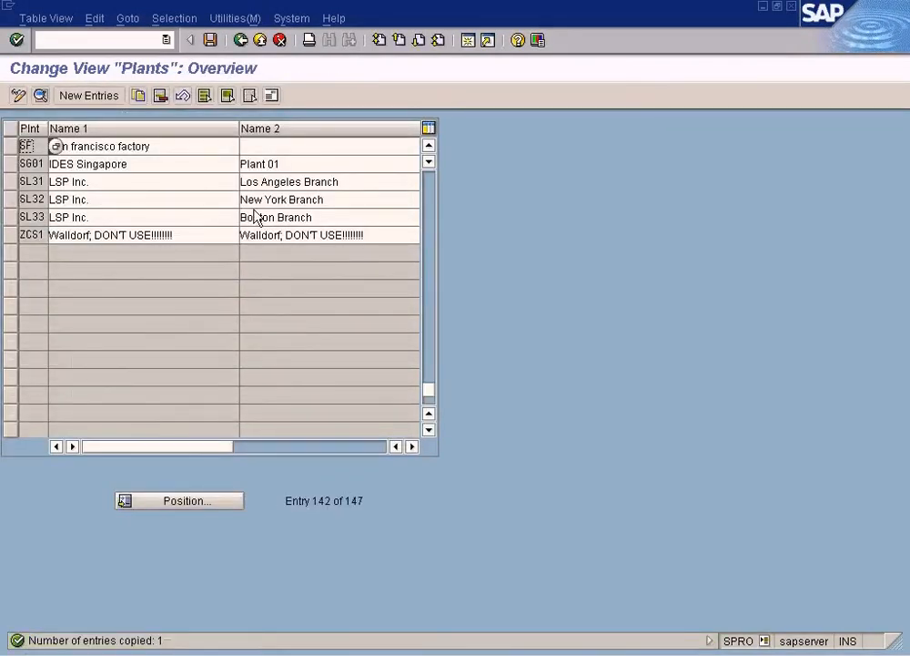
# Step: Copy plant SF to a new plant with the code HO and the name "Houston factory"
pyautogui.click(12, 146)
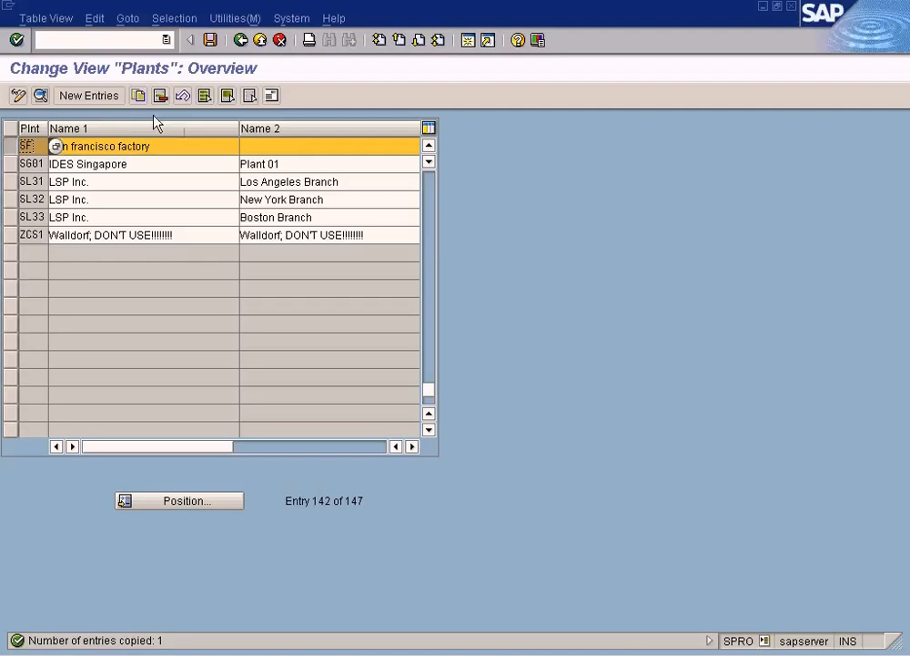
pyautogui.click(138, 94)
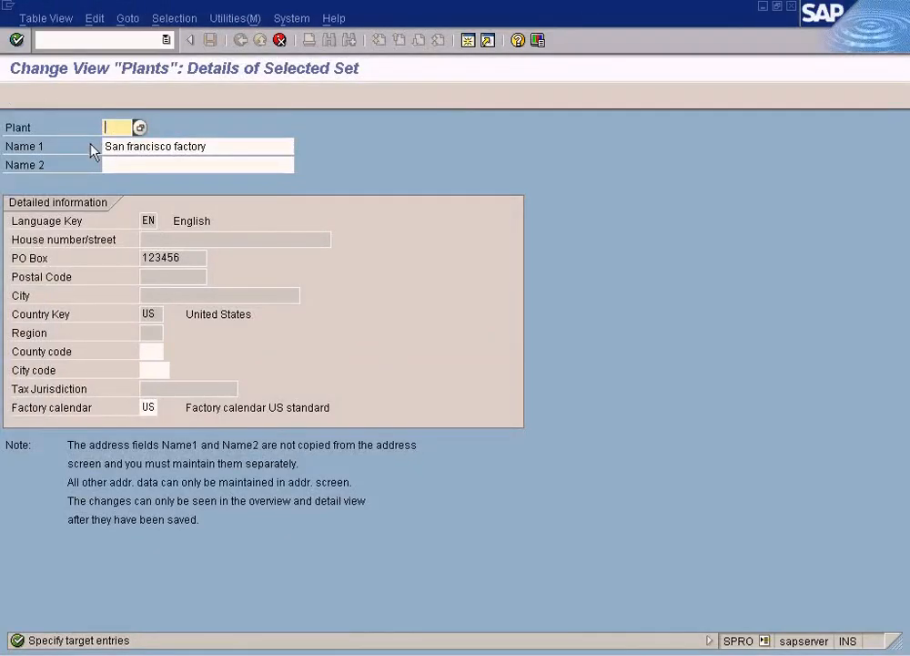
pyautogui.press('Tab')
pyautogui.press('Home')
pyautogui.hotkey('ctrl', 'shift', 'Right')
pyautogui.hotkey('ctrl', 'shift', 'Right')
pyautogui.write('Houston')
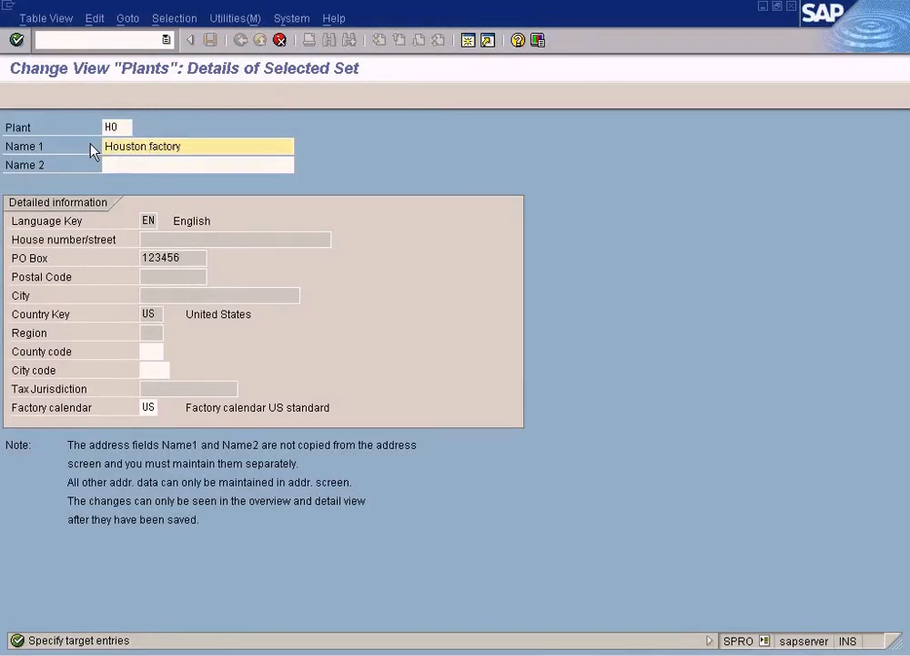
pyautogui.press('Return')
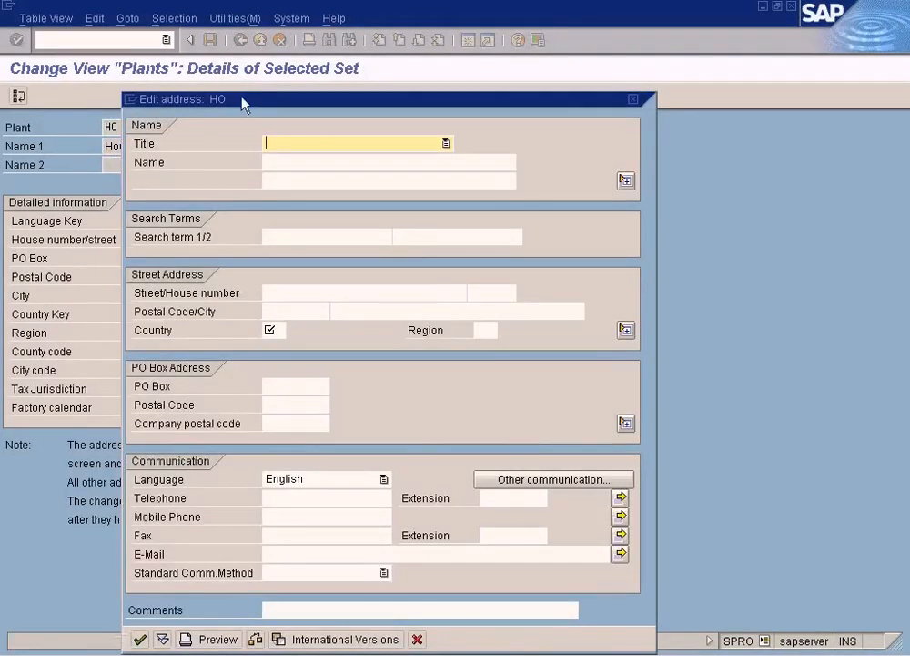
# Step: Complete plant HO's address with country US, a PO Box and a five-digit PO Box postal code, and save the plants
pyautogui.click(139, 639)
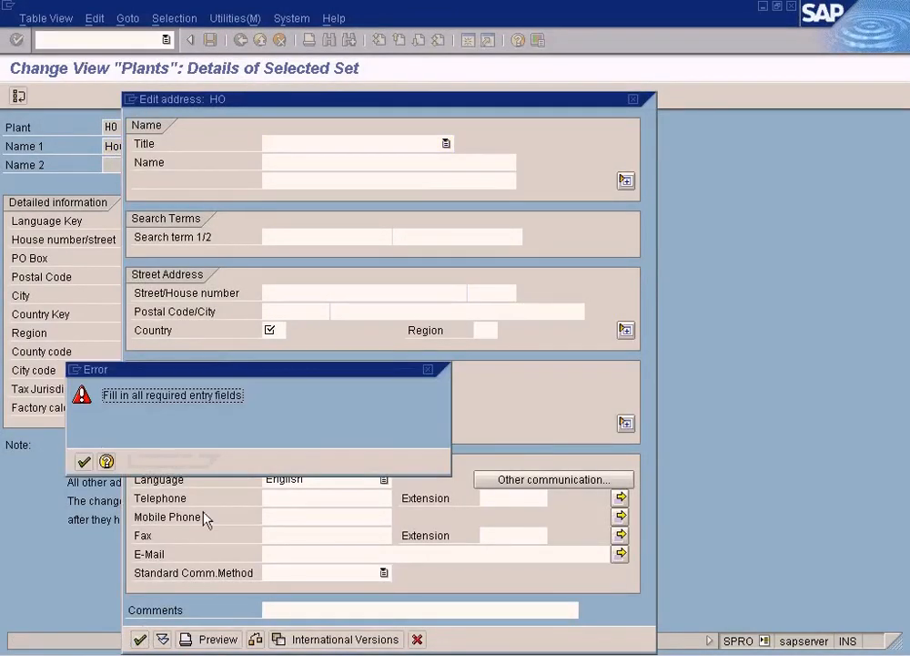
pyautogui.click(82, 461)
pyautogui.write('US')
pyautogui.click(280, 391)
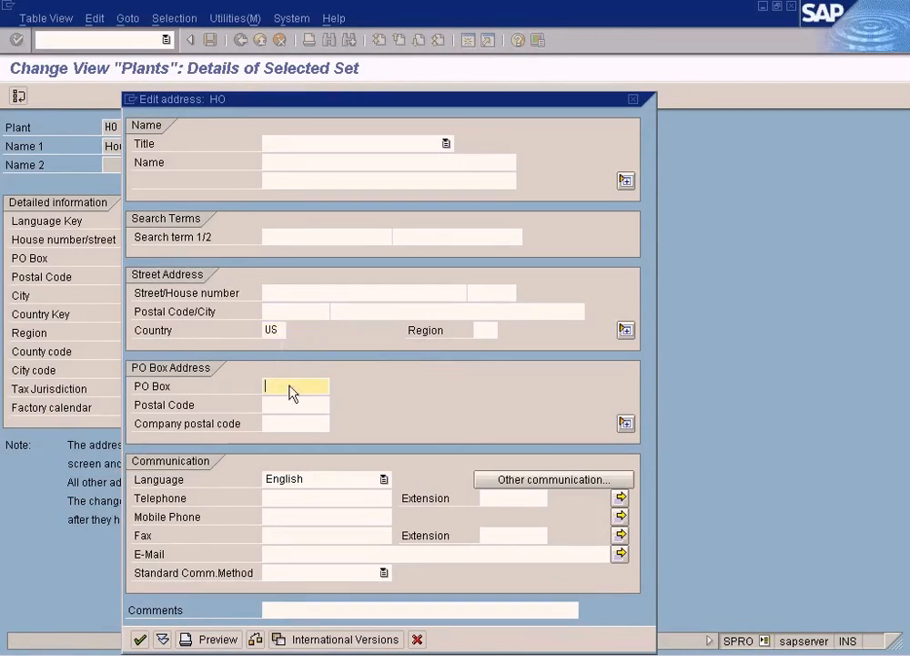
pyautogui.write('12345')
pyautogui.click(299, 406)
pyautogui.write('12345')
pyautogui.click(138, 642)
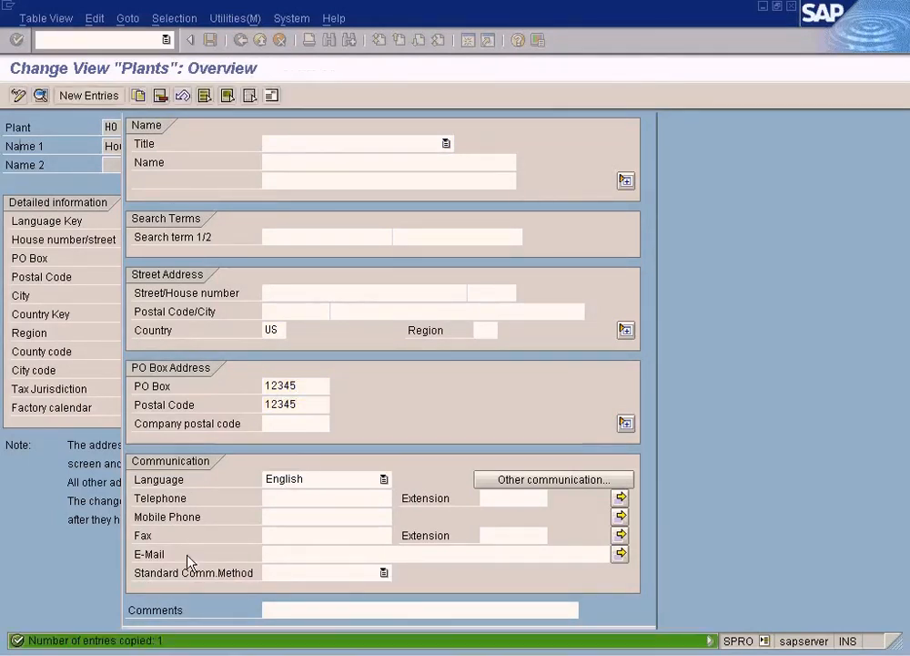
pyautogui.click(210, 40)
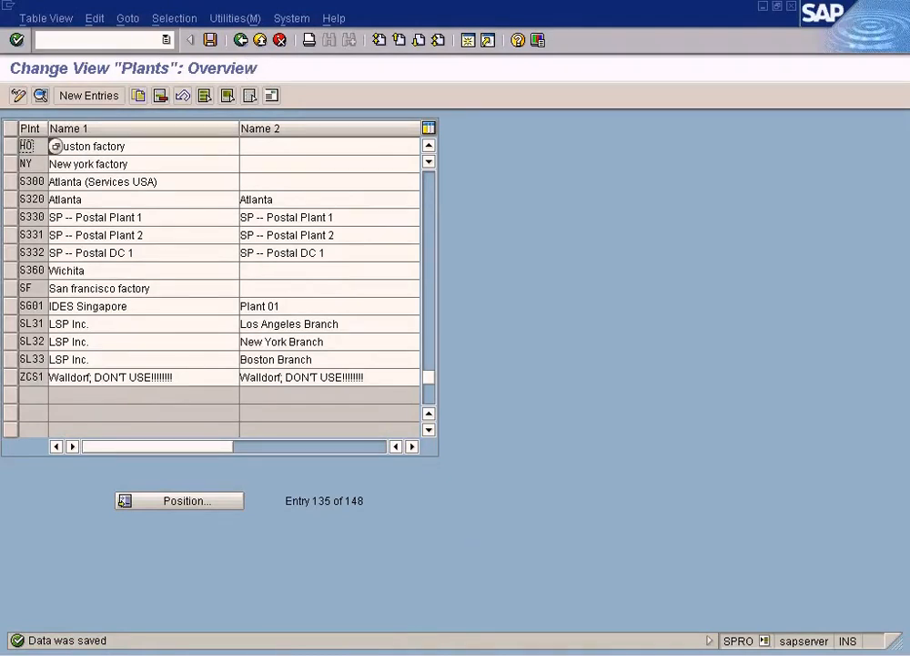
# Step: Leave the plant definition and open Define valuation level to examine the plant and company code options
pyautogui.click(241, 42)
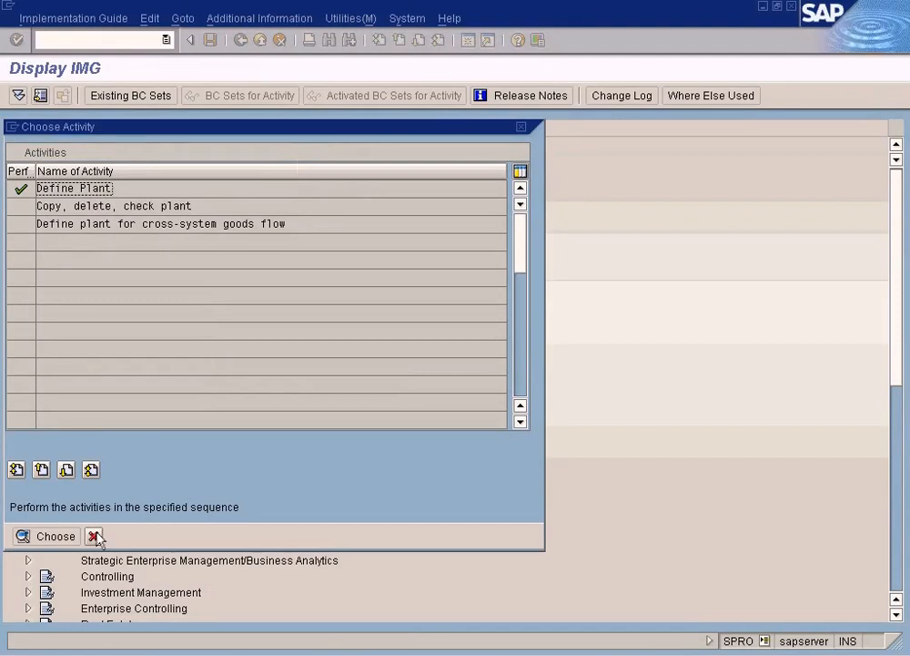
pyautogui.click(95, 536)
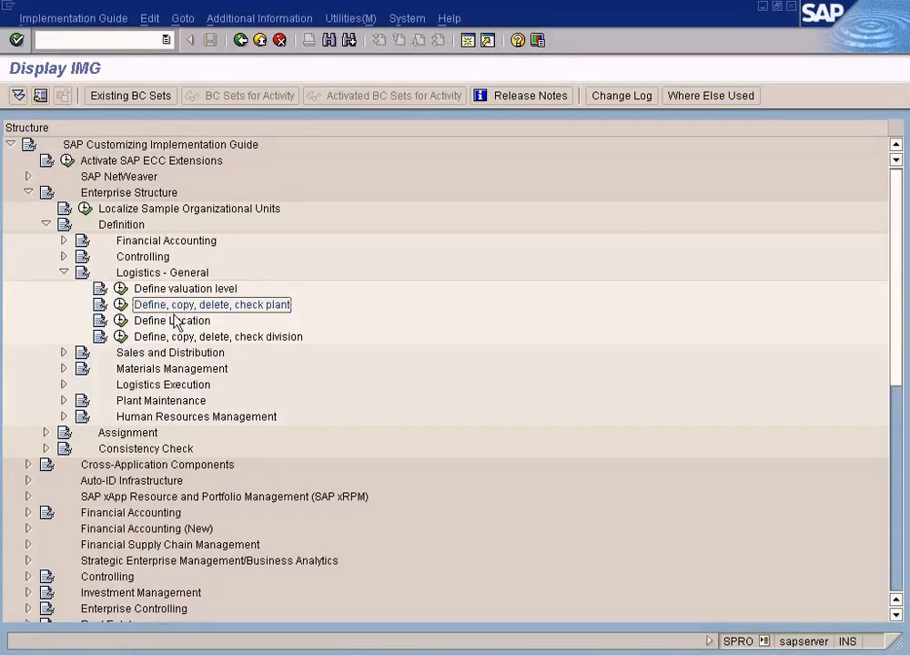
pyautogui.click(162, 289)
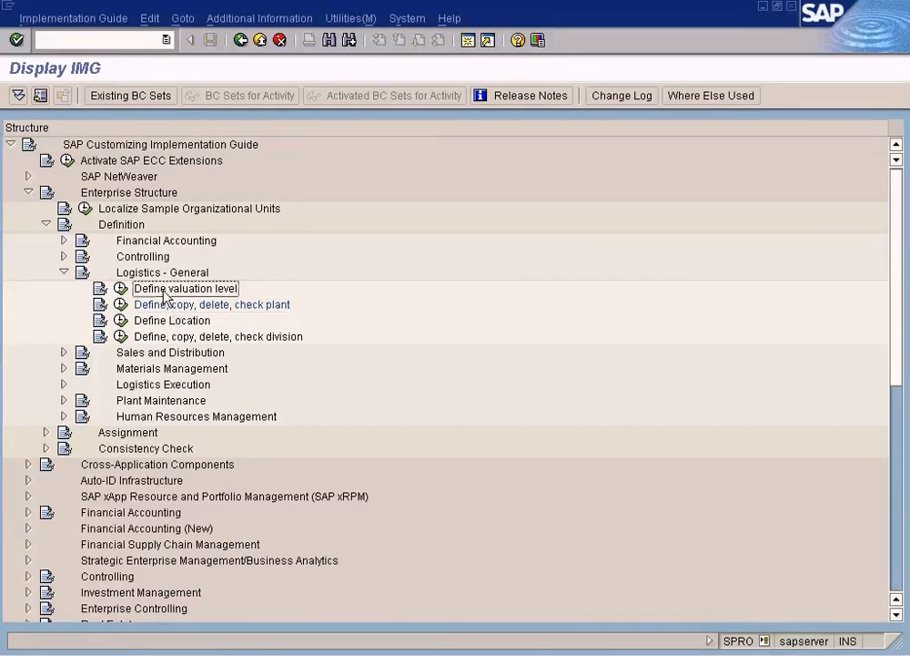
pyautogui.click(121, 290)
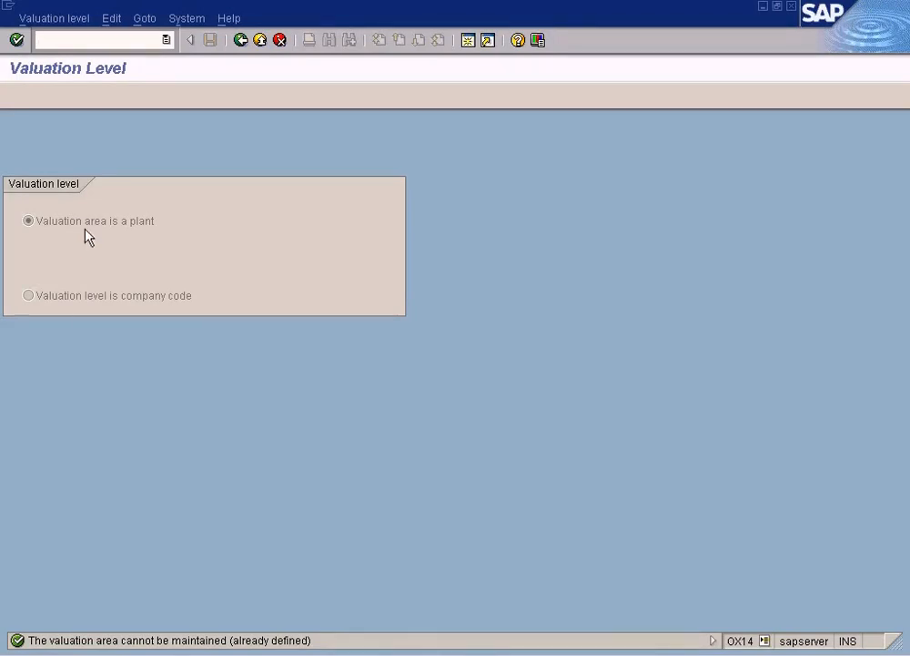
pyautogui.click(112, 302)
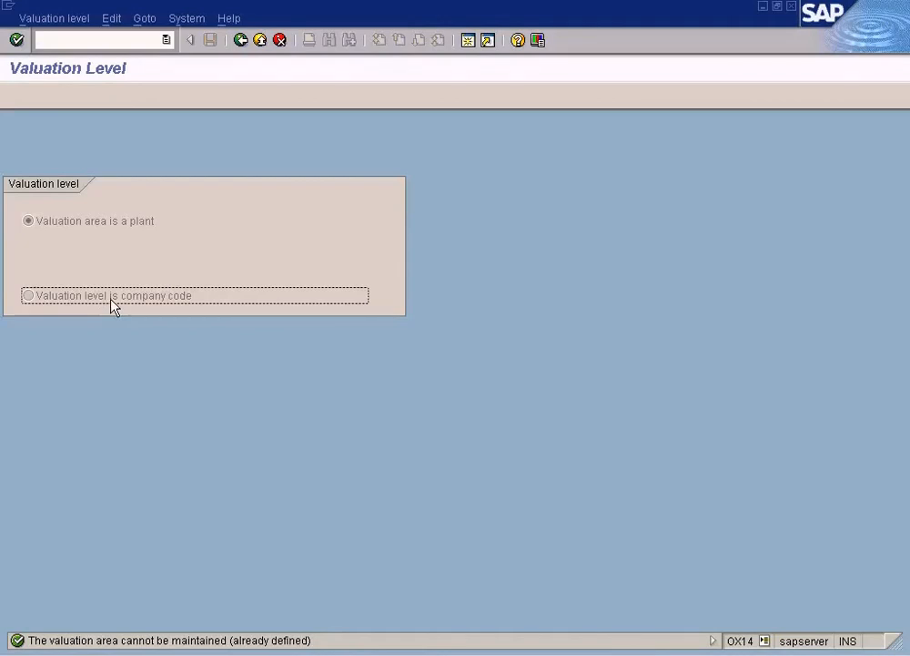
pyautogui.click(29, 220)
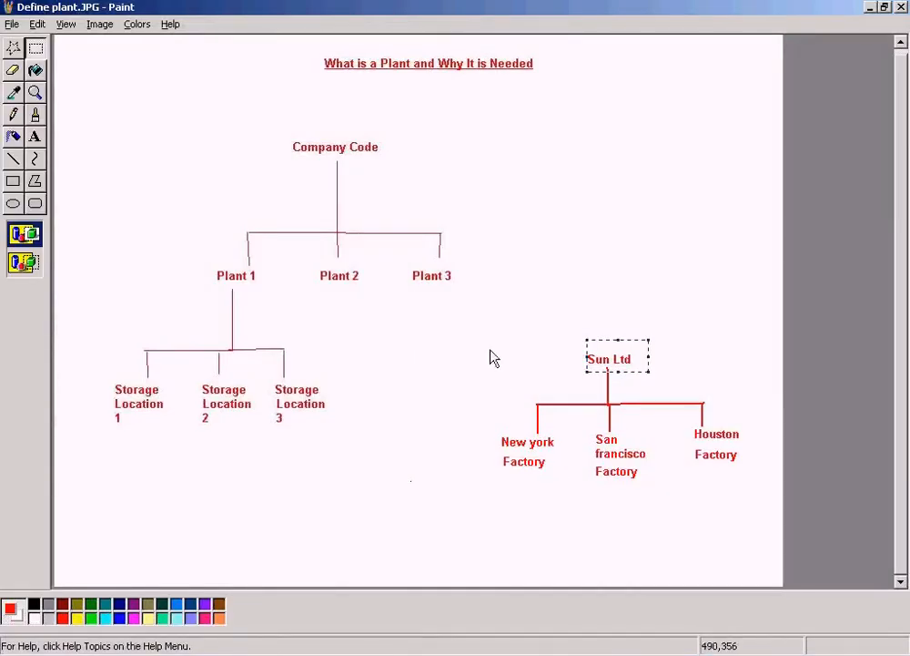
# Step: Switch to the Define plant diagram in Paint, mark Sun Ltd and its New York and San Francisco factories, and return to SAP
pyautogui.click(587, 361)
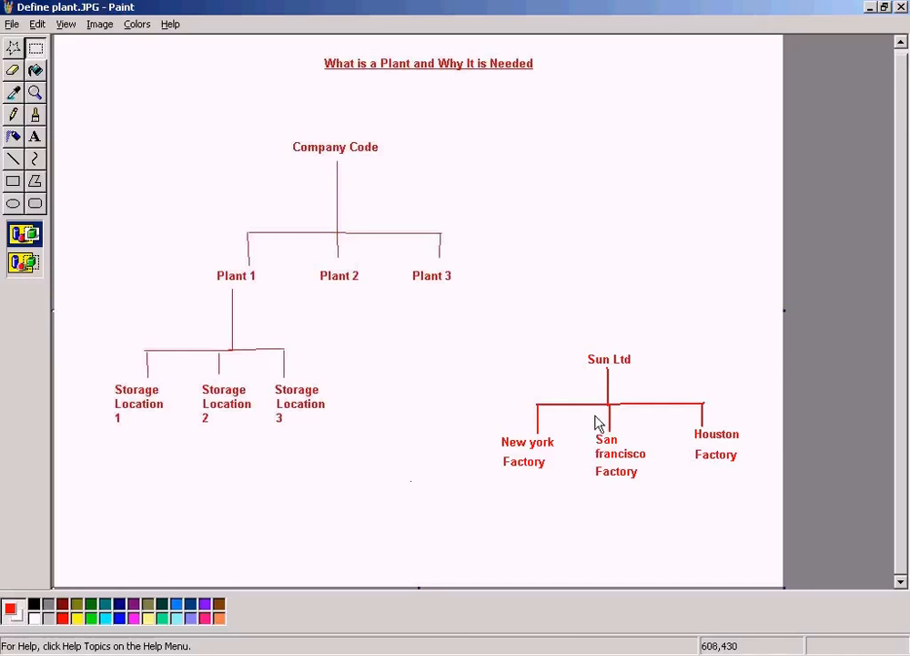
pyautogui.moveTo(575, 343); pyautogui.dragTo(665, 376)
pyautogui.click(641, 335)
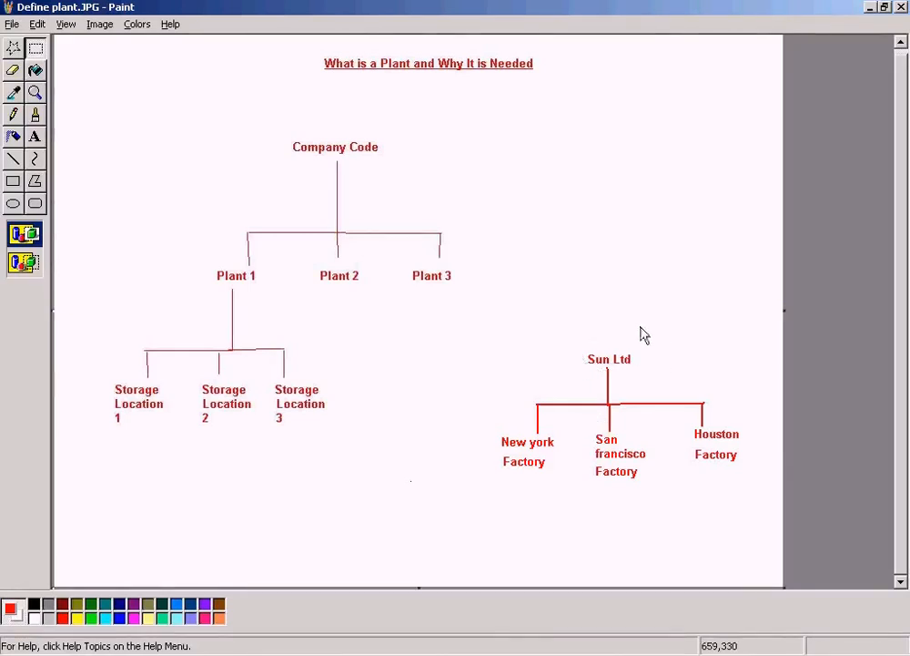
pyautogui.moveTo(503, 429); pyautogui.dragTo(532, 496)
pyautogui.click(550, 493)
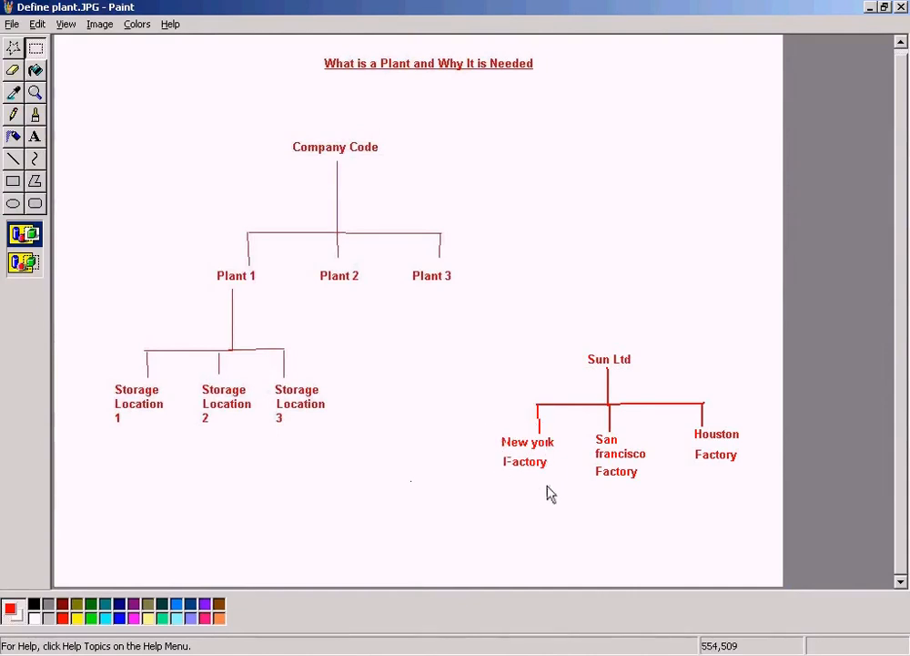
pyautogui.moveTo(595, 427); pyautogui.dragTo(667, 480)
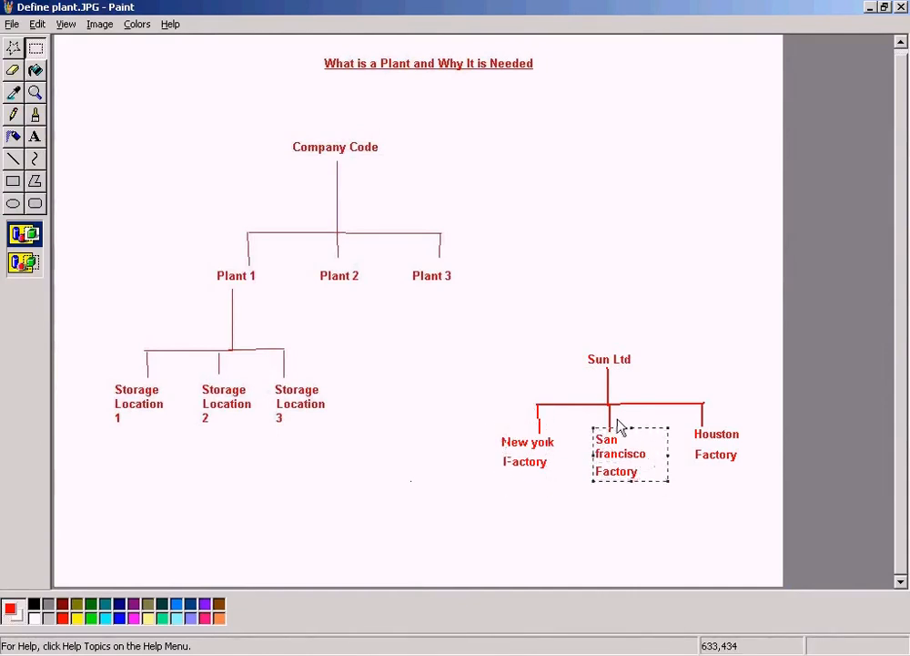
pyautogui.click(517, 382)
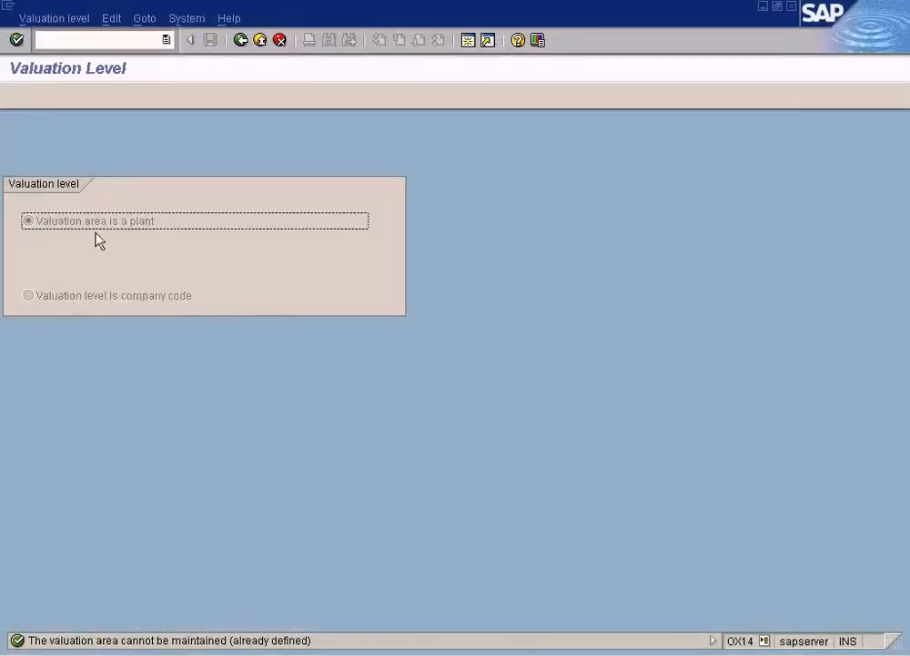
# Step: Review the factories in the Paint diagram and examine the company code valuation option in SAP
pyautogui.hotkey('alt', 'Tab')
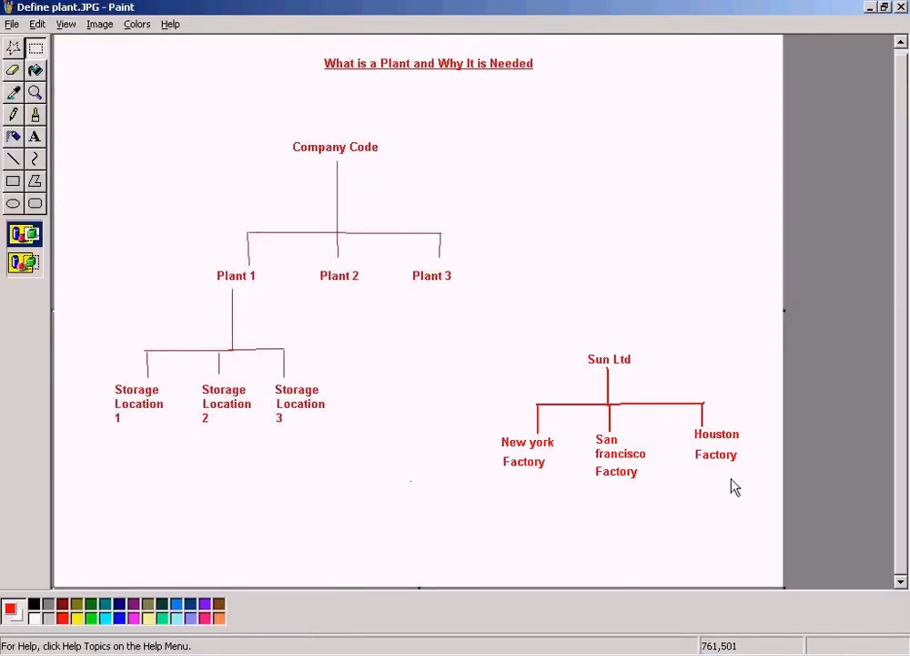
pyautogui.hotkey('alt', 'Tab')
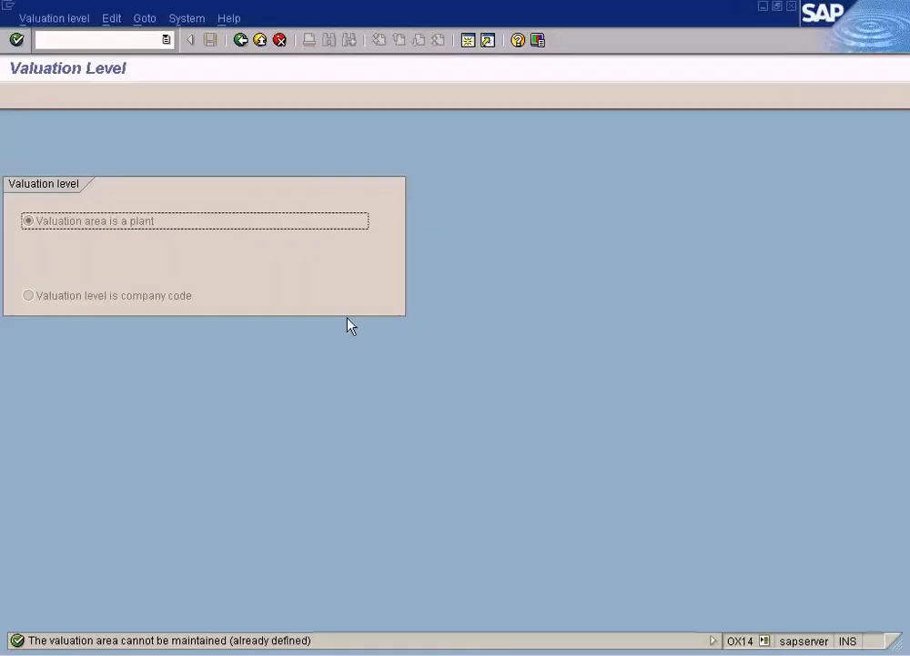
pyautogui.click(144, 300)
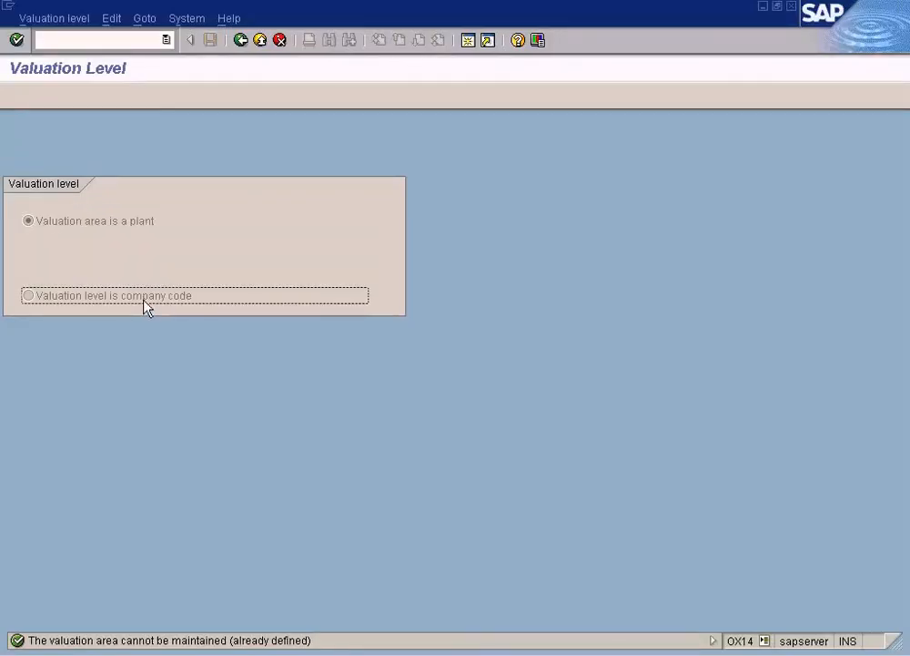
# Step: Mark Sun Ltd as the company code in the Paint diagram and return to the company code valuation option in SAP
pyautogui.hotkey('alt', 'Tab')
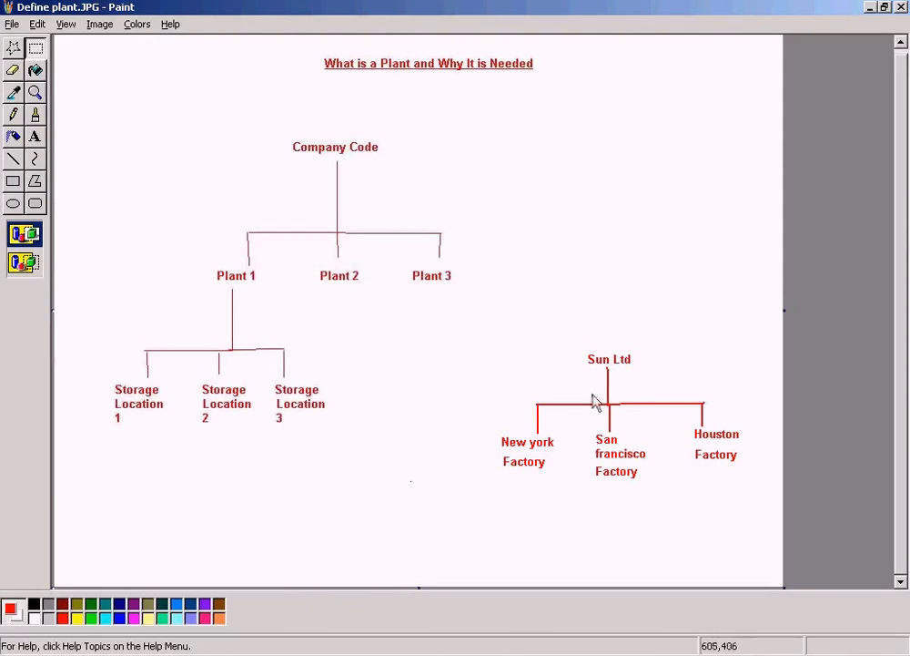
pyautogui.moveTo(584, 345); pyautogui.dragTo(694, 388)
pyautogui.click(639, 294)
pyautogui.moveTo(583, 344); pyautogui.dragTo(665, 376)
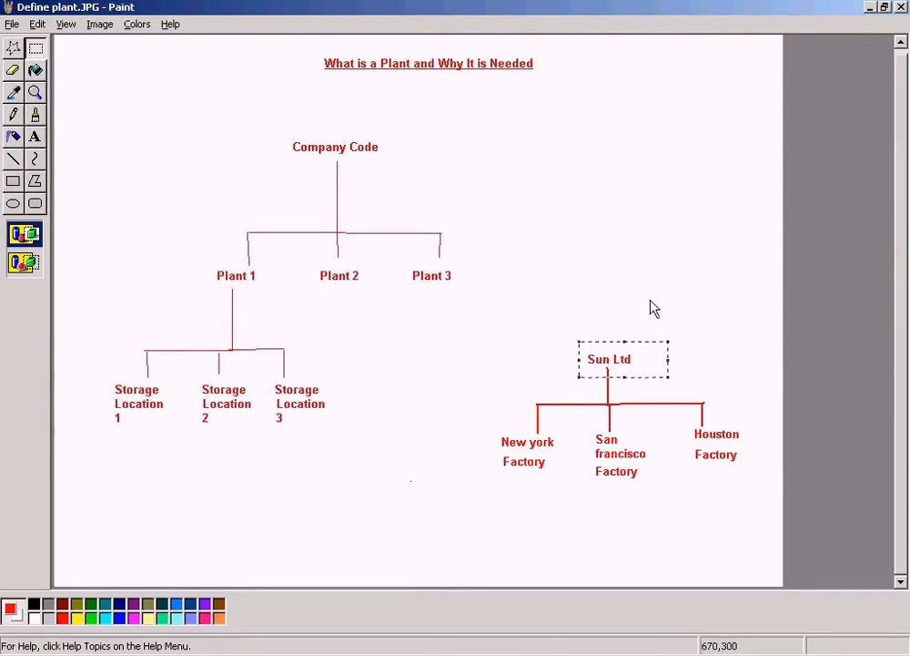
pyautogui.click(654, 308)
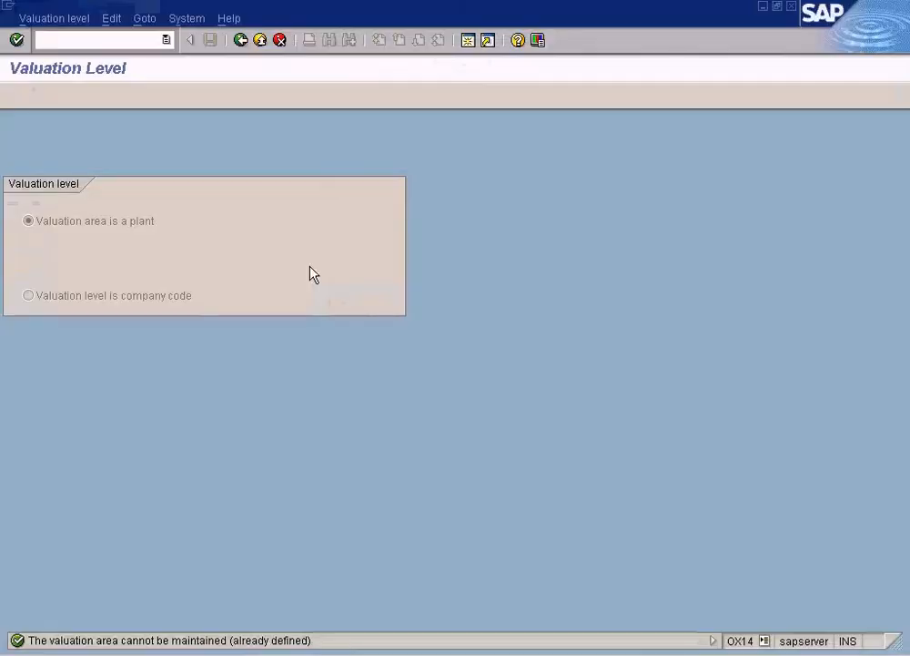
pyautogui.click(167, 295)
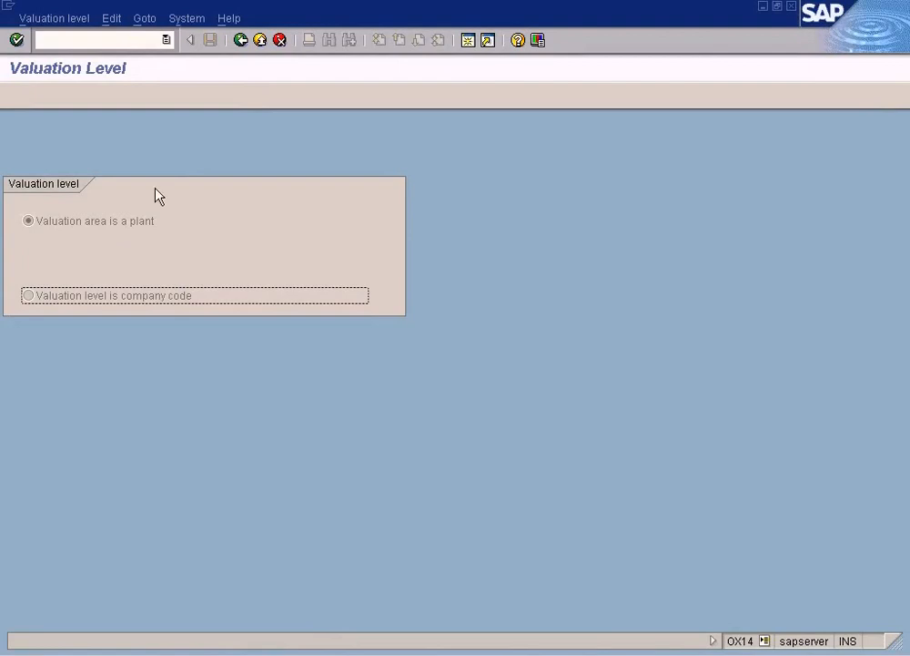
# Step: Leave the valuation level and open Assign plant to company code under Assignment, Logistics - General
pyautogui.click(243, 46)
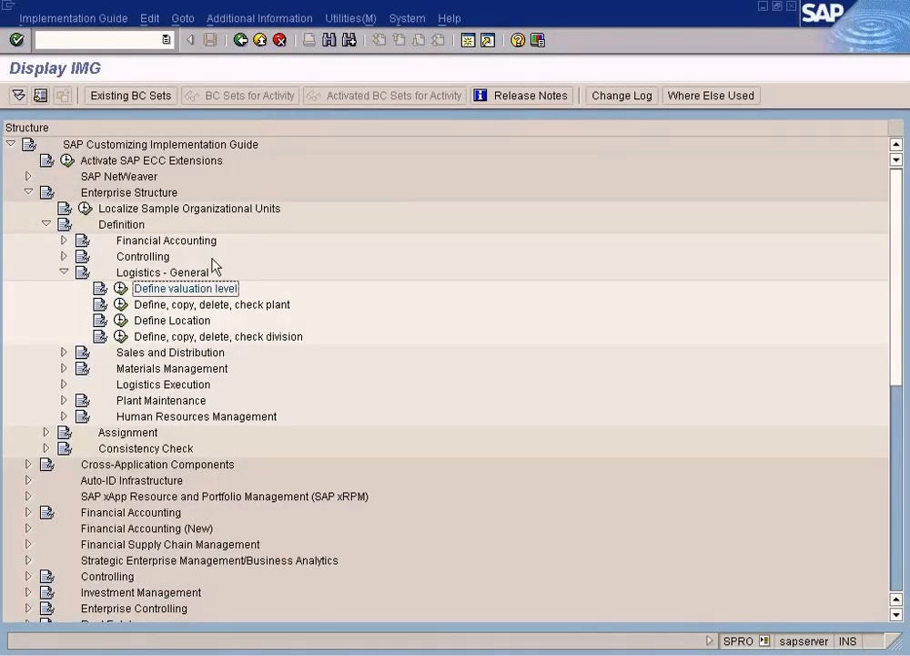
pyautogui.click(166, 306)
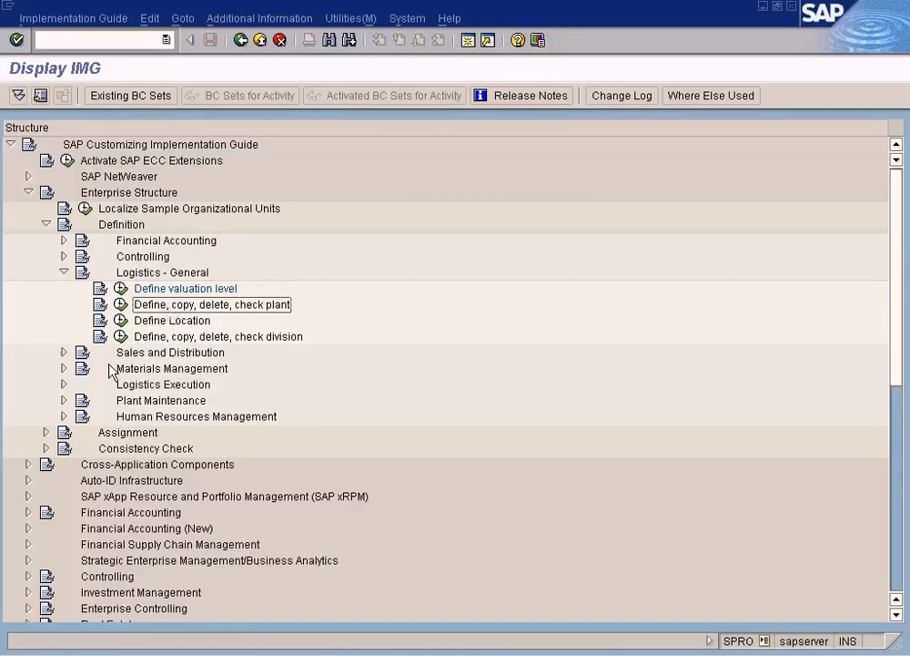
pyautogui.click(117, 433)
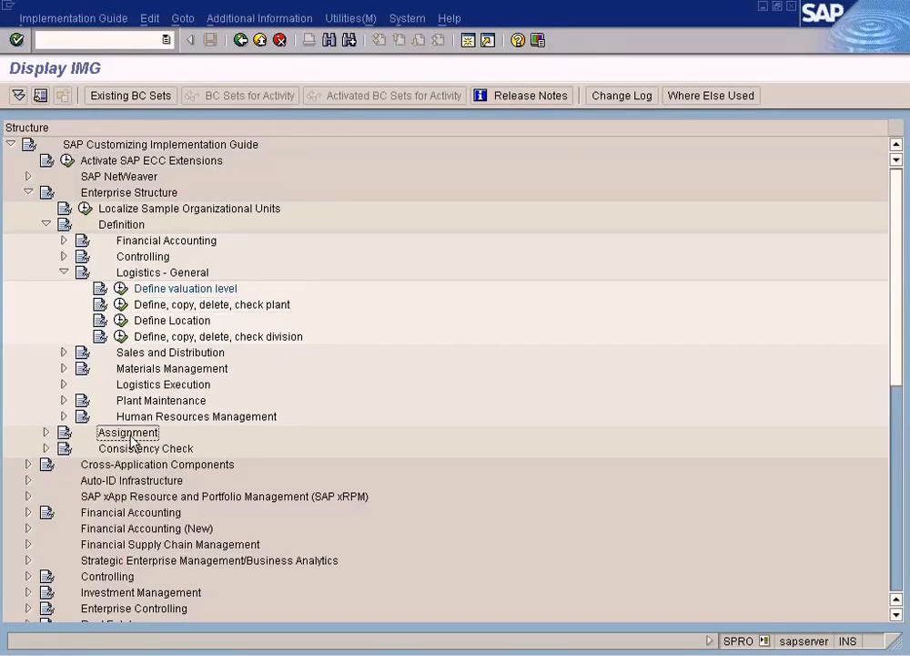
pyautogui.click(46, 433)
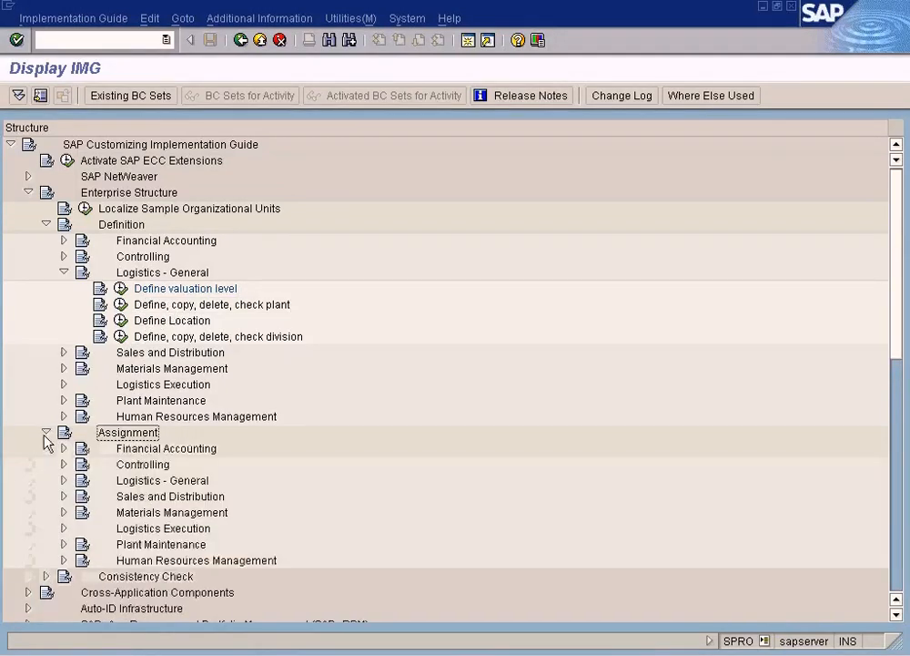
pyautogui.click(64, 480)
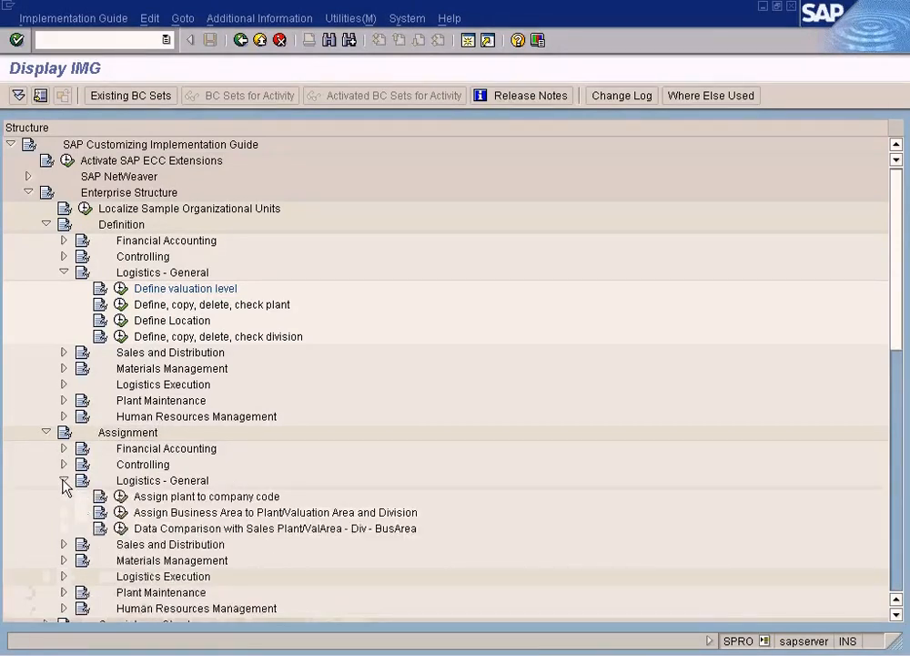
pyautogui.moveTo(893, 342); pyautogui.dragTo(896, 387)
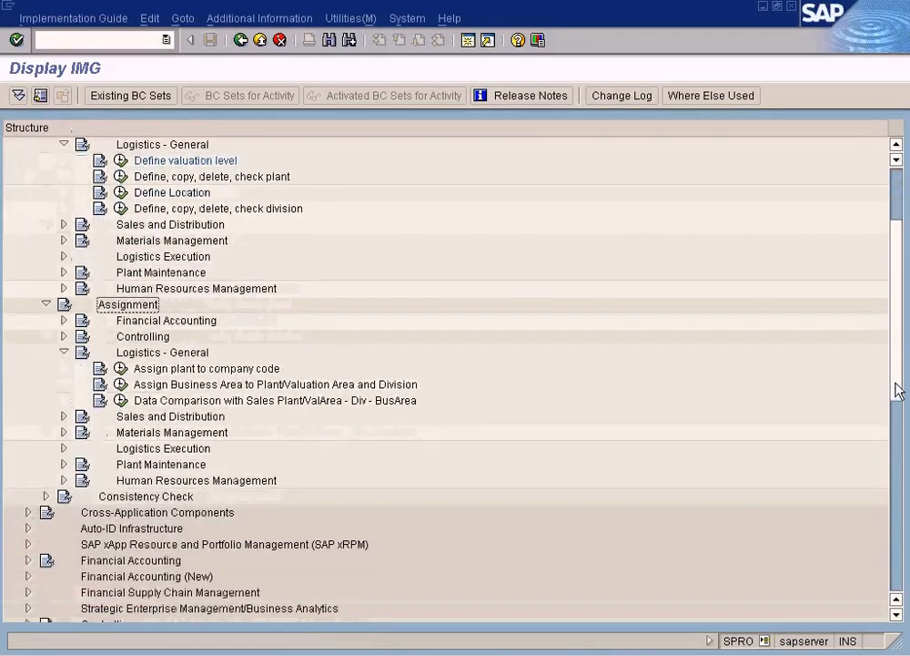
pyautogui.click(120, 368)
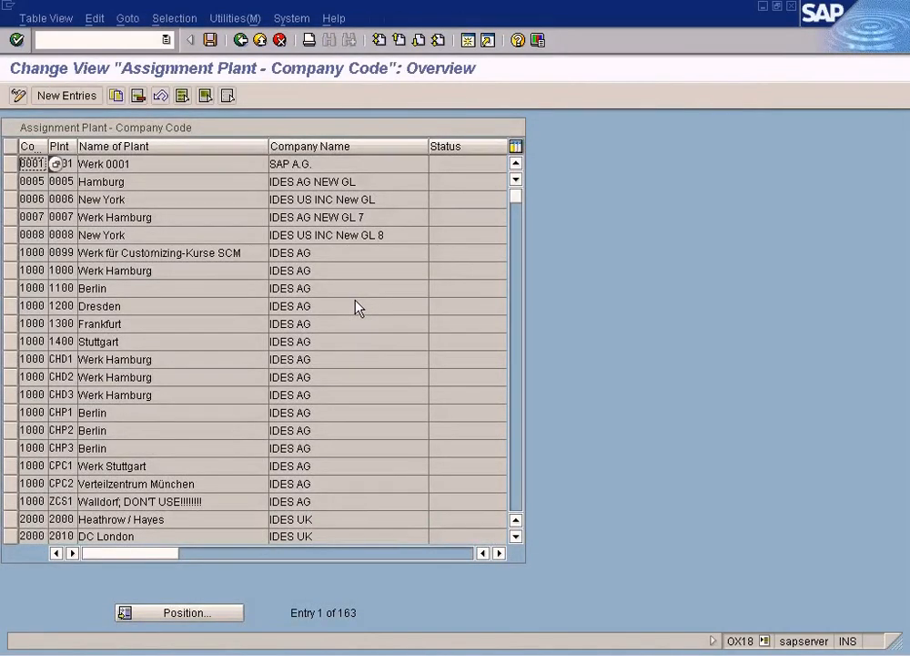
pyautogui.click(241, 39)
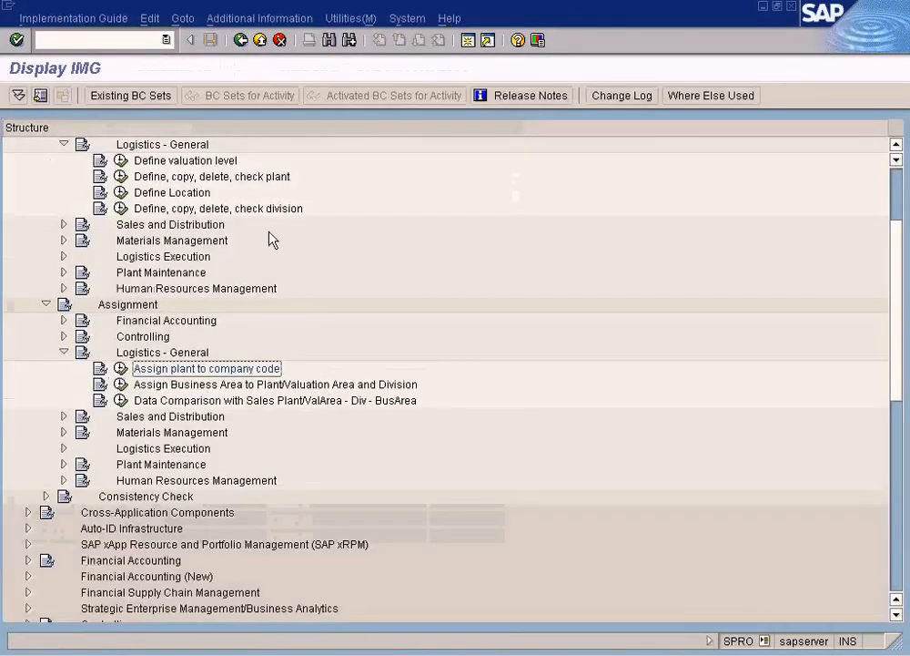
pyautogui.click(120, 368)
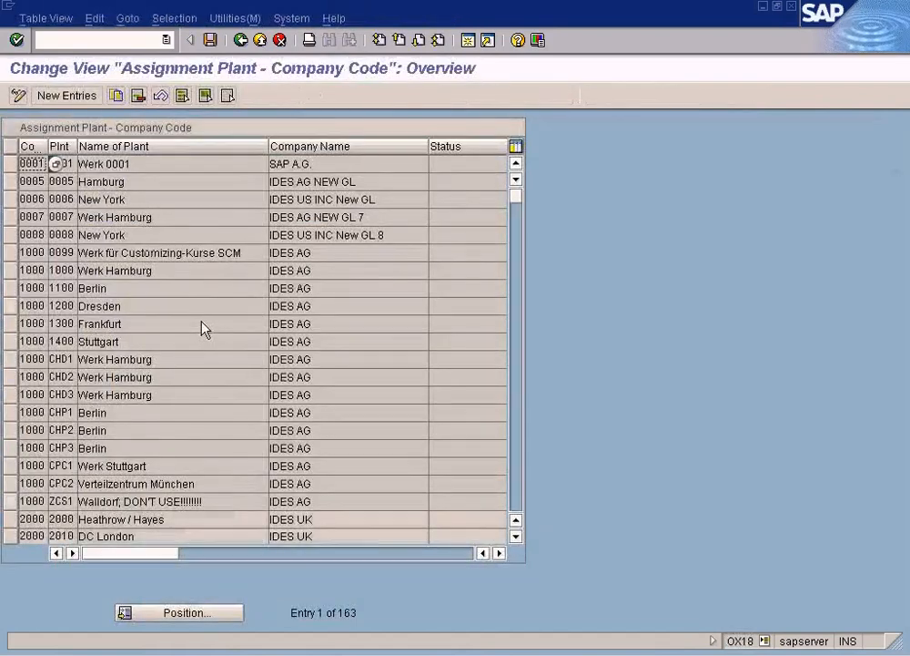
# Step: Widen the company code and plant columns and add a new entry for company code SUN with plant NY
pyautogui.moveTo(77, 146); pyautogui.dragTo(204, 151)
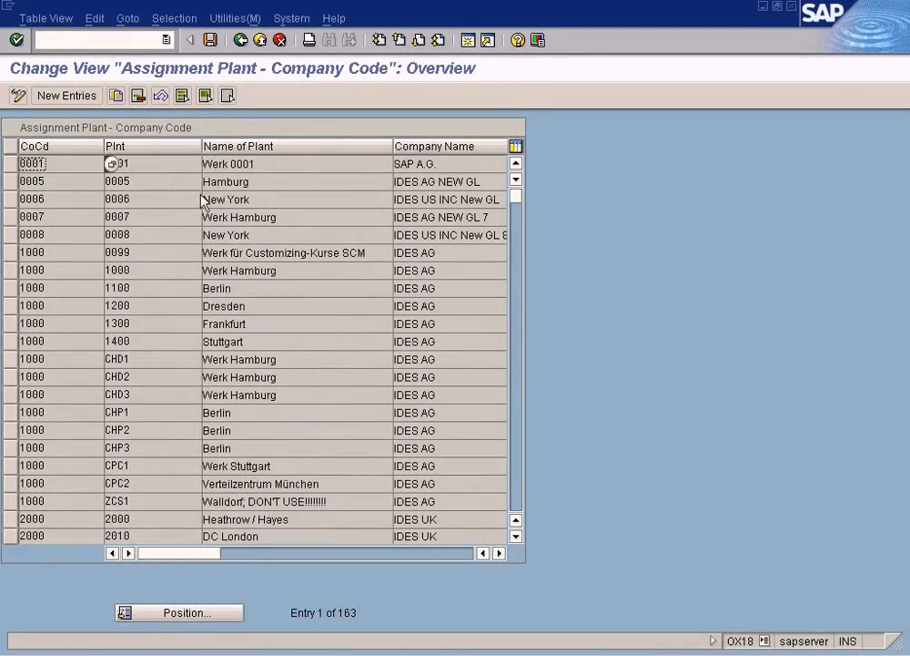
pyautogui.click(80, 98)
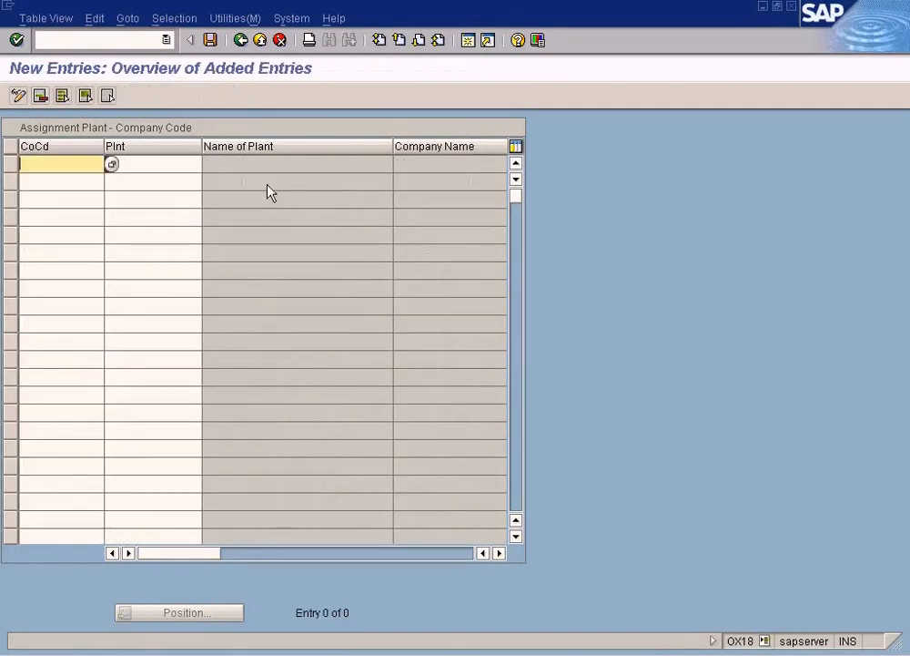
pyautogui.press('Tab')
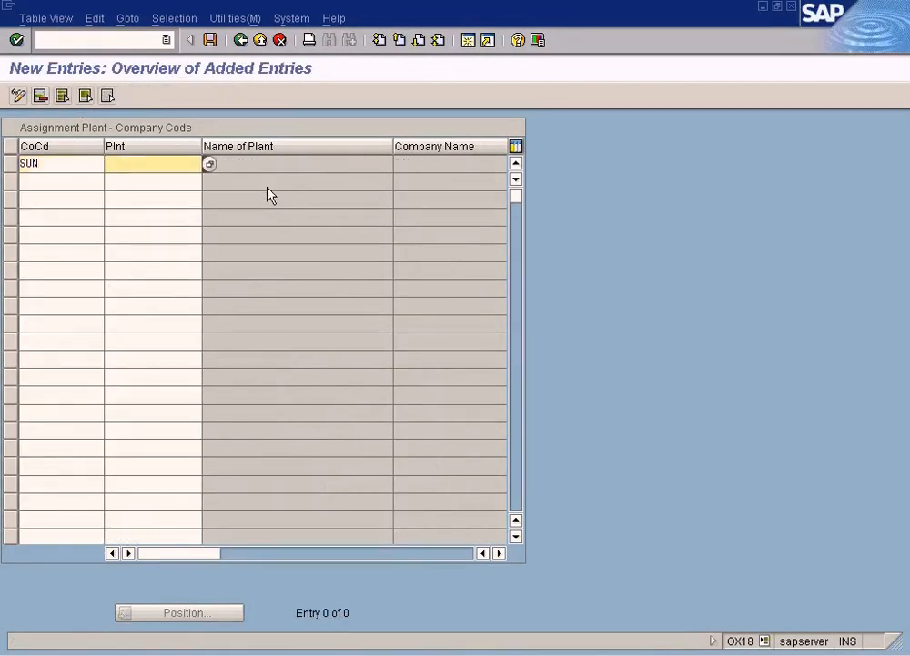
pyautogui.click(212, 164)
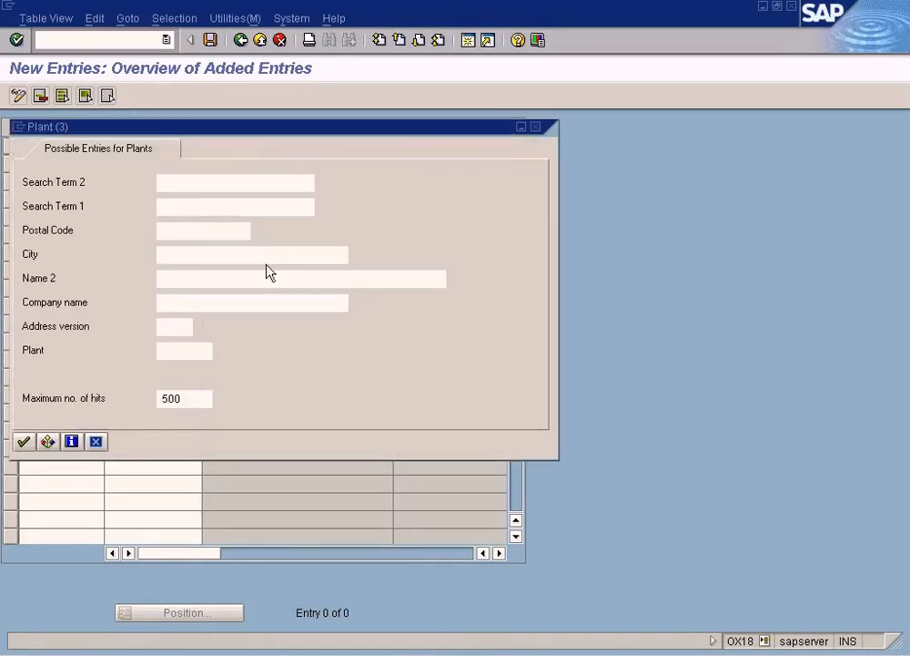
pyautogui.click(180, 351)
pyautogui.write('ny')
pyautogui.press('Return')
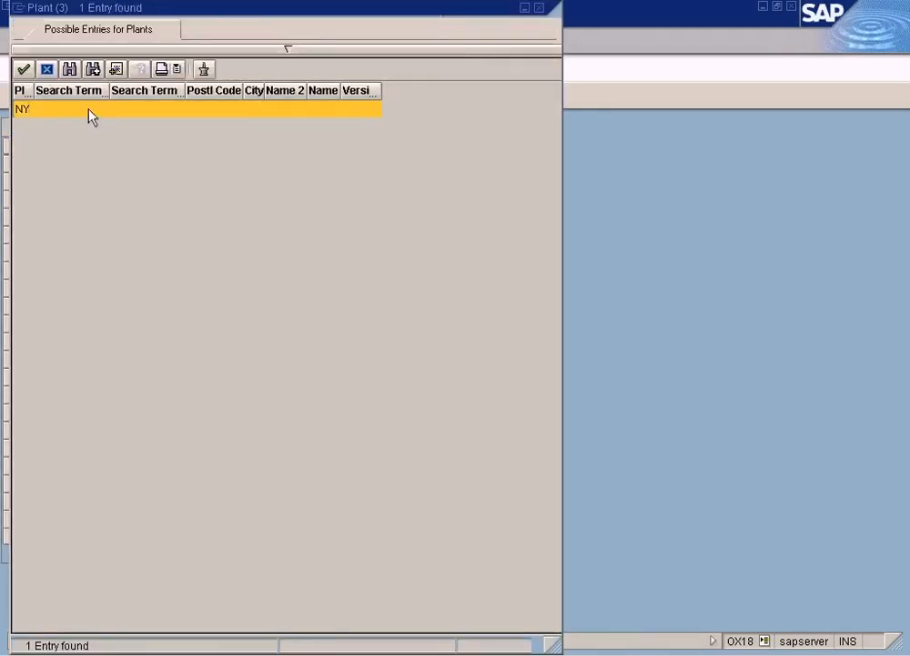
pyautogui.doubleClick(89, 110)
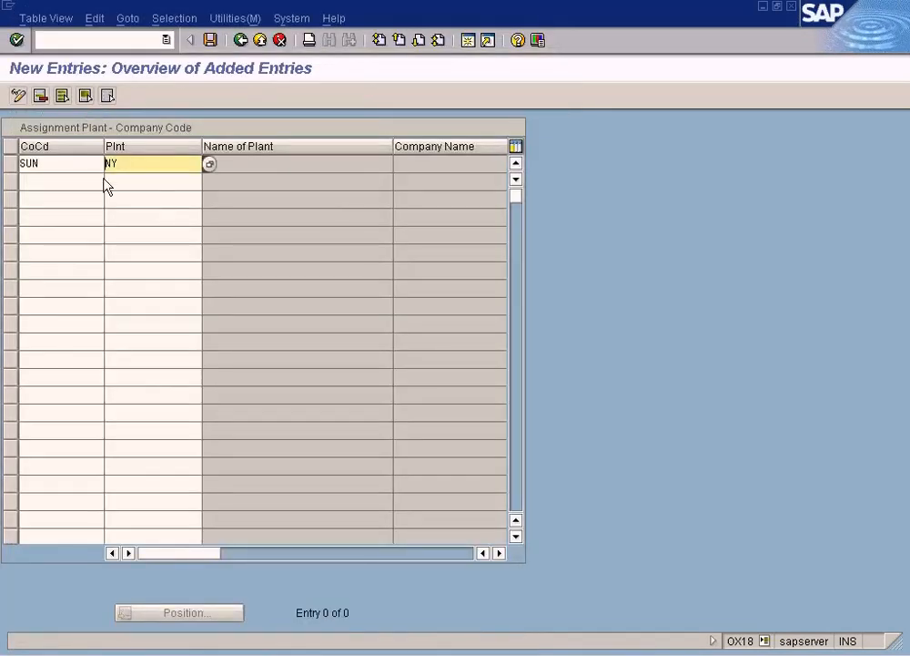
# Step: Add entries assigning plants HO and SF to company code SUN and save the assignments
pyautogui.click(78, 184)
pyautogui.write('SUN')
pyautogui.press('Tab')
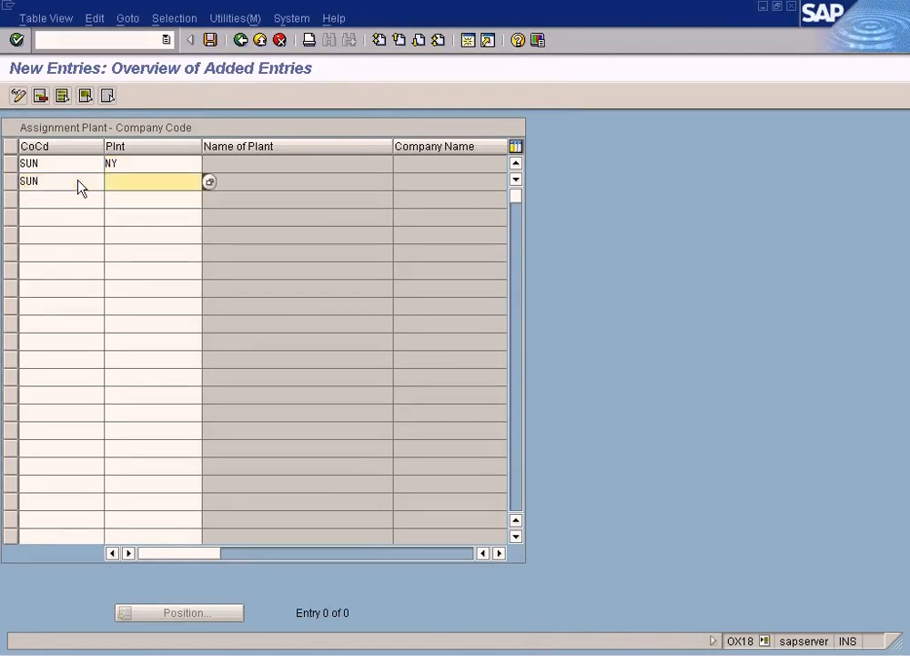
pyautogui.write('HO')
pyautogui.press('Tab')
pyautogui.write('SUN')
pyautogui.press('Tab')
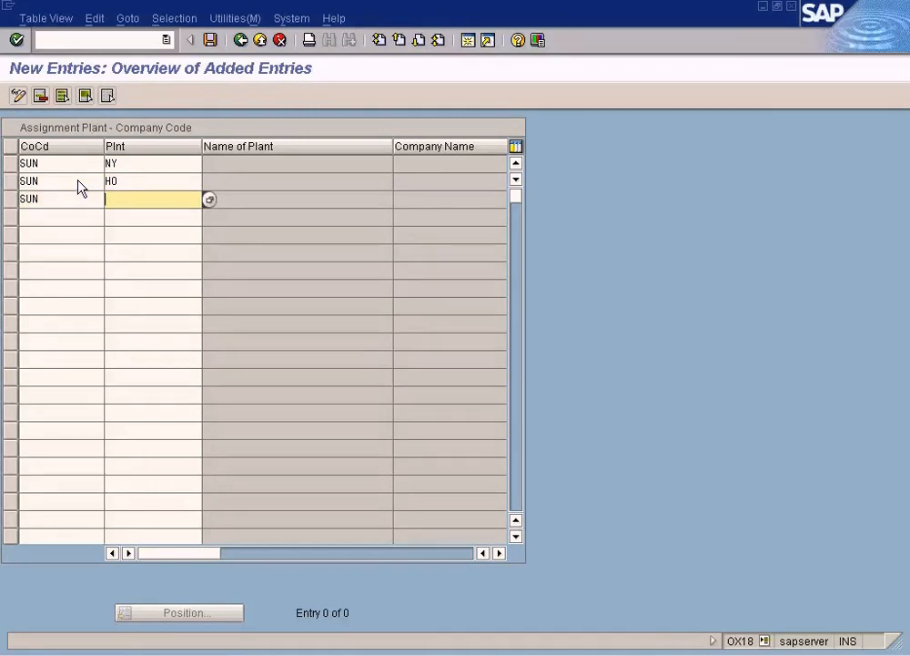
pyautogui.write('SF')
pyautogui.click(211, 41)
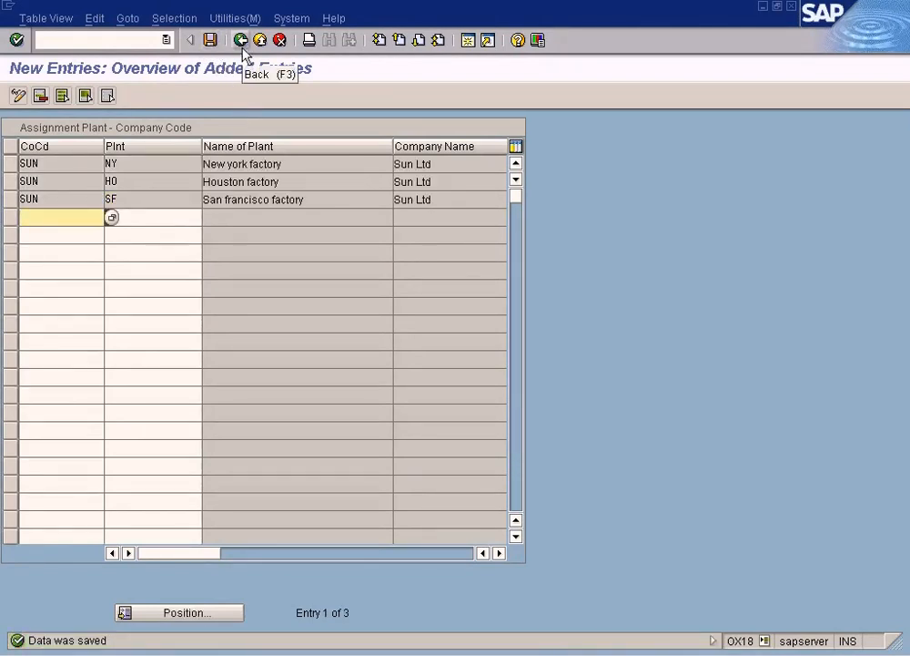
# Step: Switch to the Define plant diagram in Paint and mark the company code structure and the Sun Ltd factories
pyautogui.hotkey('alt', 'Tab')
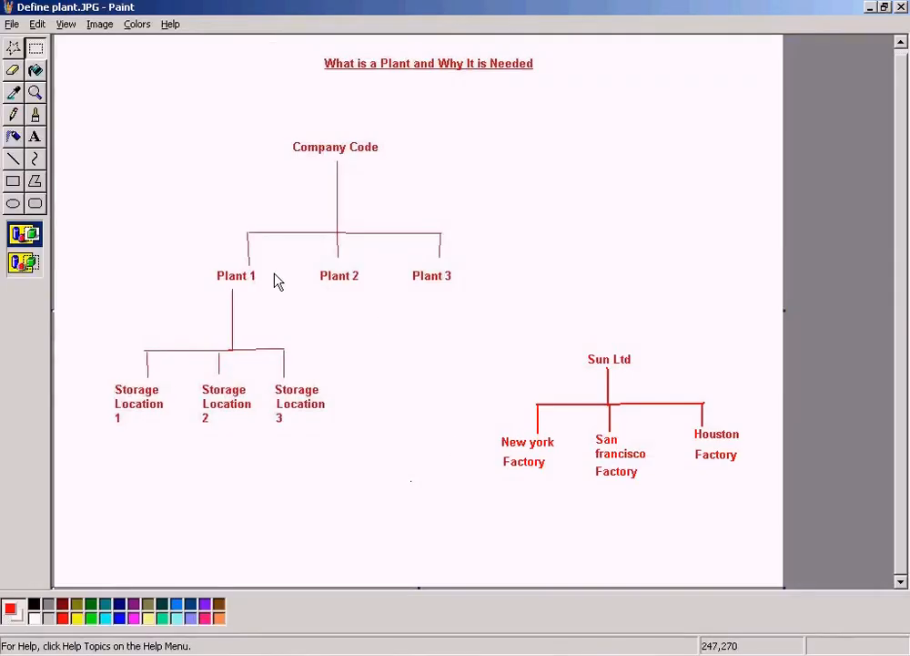
pyautogui.moveTo(224, 140); pyautogui.dragTo(511, 249)
pyautogui.click(567, 265)
pyautogui.moveTo(494, 421); pyautogui.dragTo(764, 483)
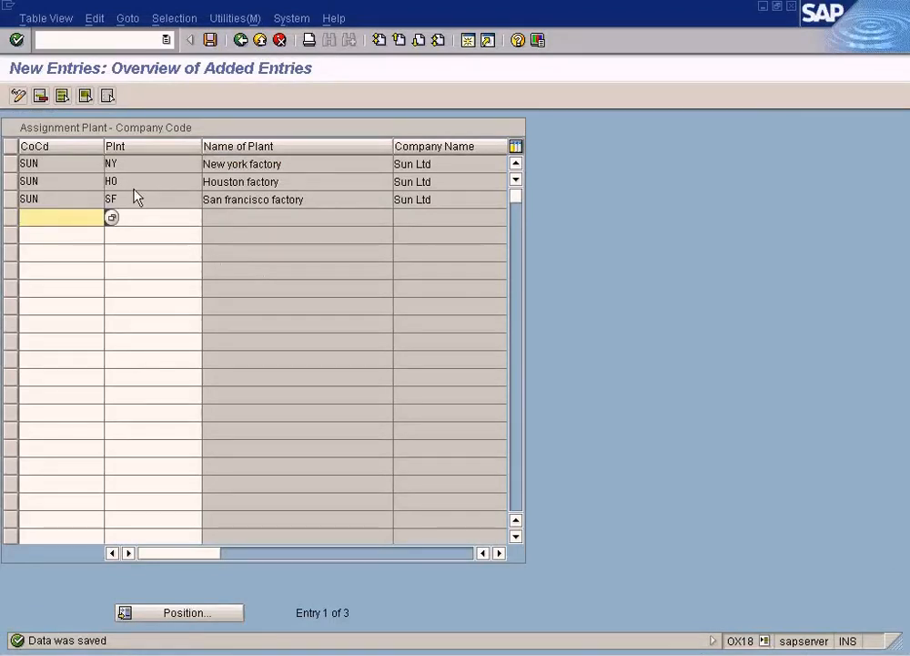
# Step: Return to SAP, review the NY, HO and SF assignments to SUN, and go back to the implementation guide
pyautogui.click(136, 169)
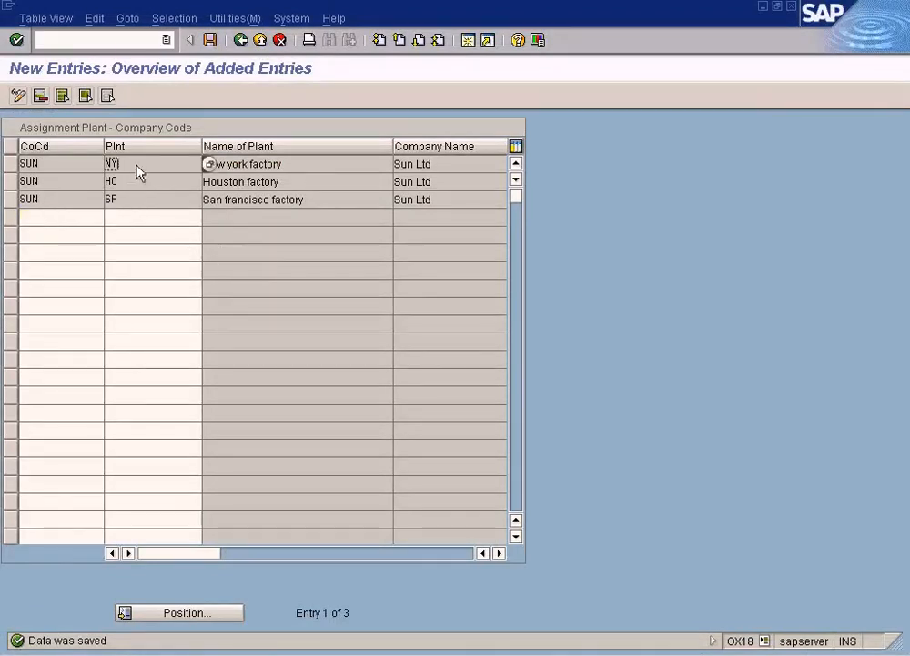
pyautogui.click(128, 182)
pyautogui.click(51, 182)
pyautogui.click(139, 199)
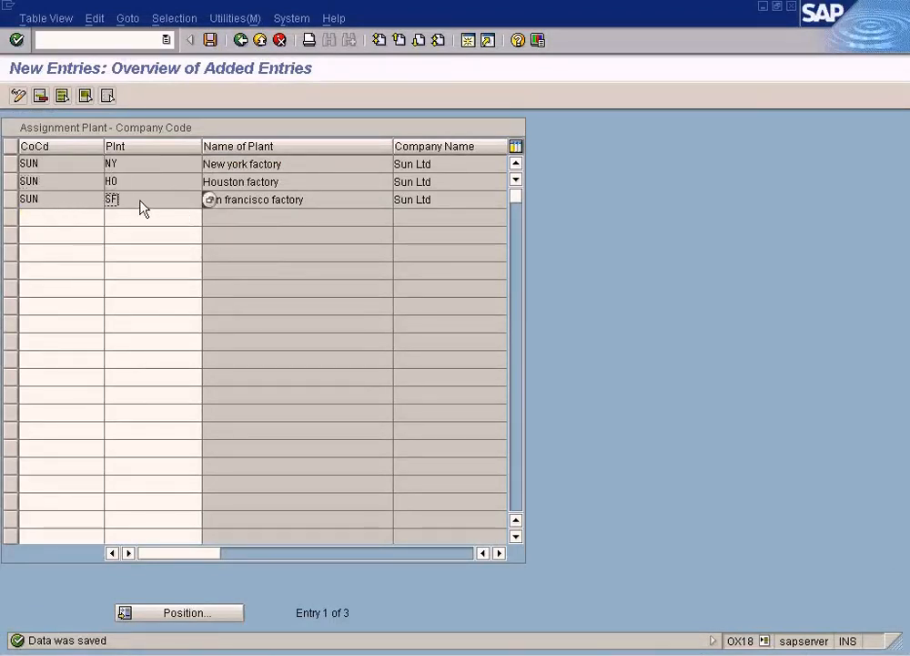
pyautogui.click(72, 209)
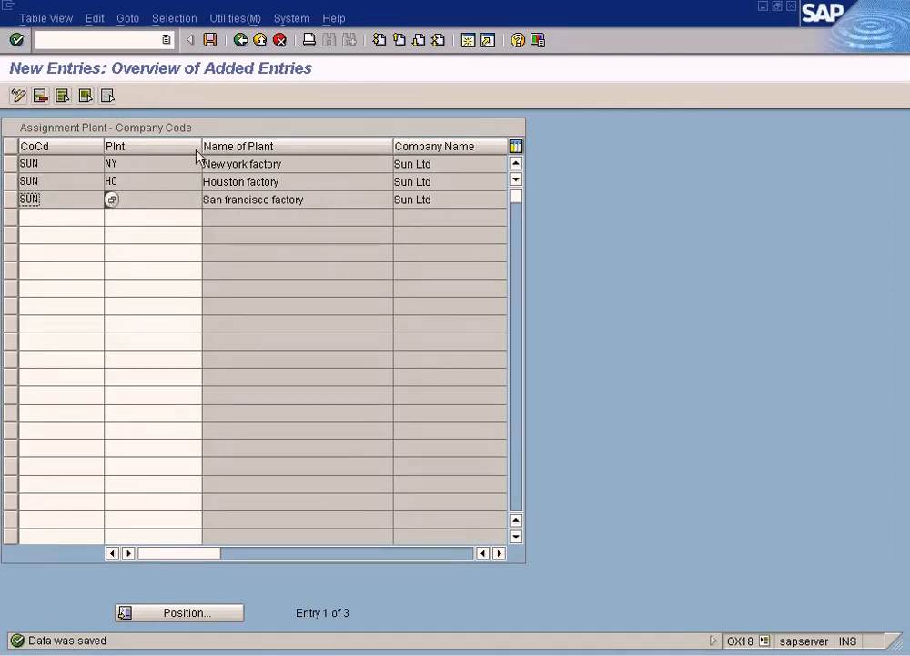
pyautogui.click(241, 42)
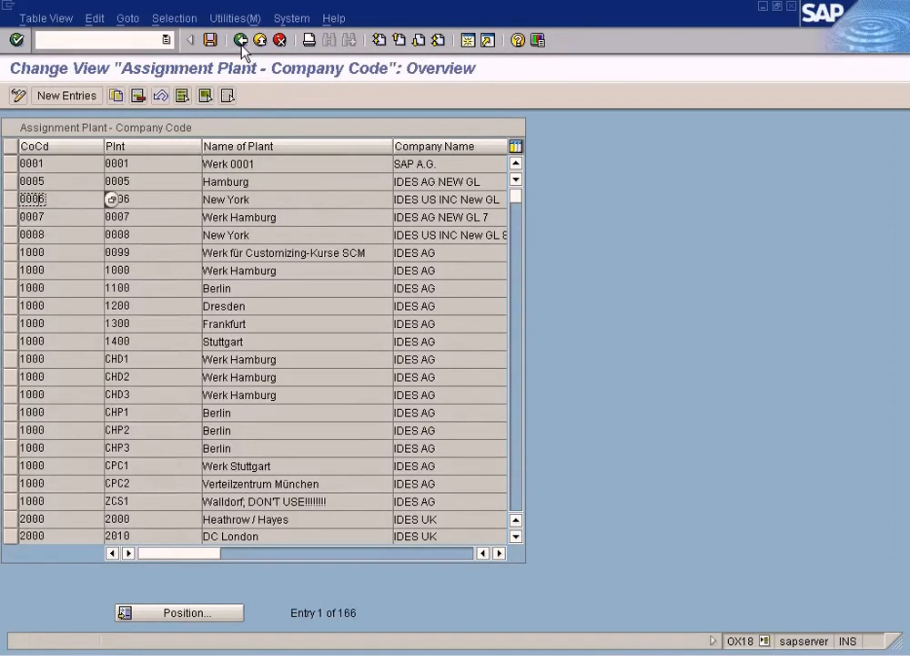
pyautogui.click(241, 42)
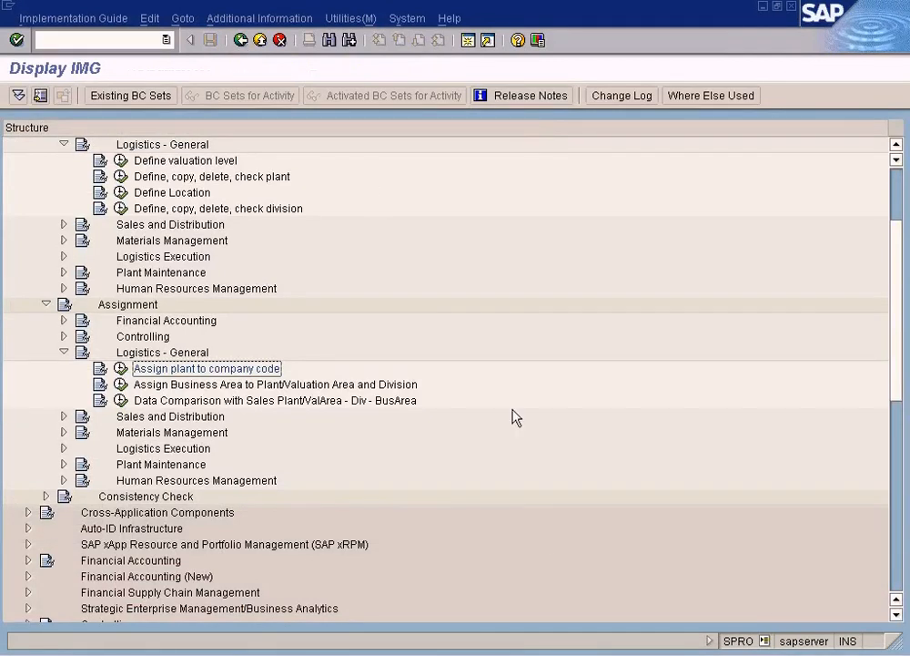
# Step: Switch to the Define plant diagram in Paint and clear the selection around Sun Ltd
pyautogui.click(484, 653)
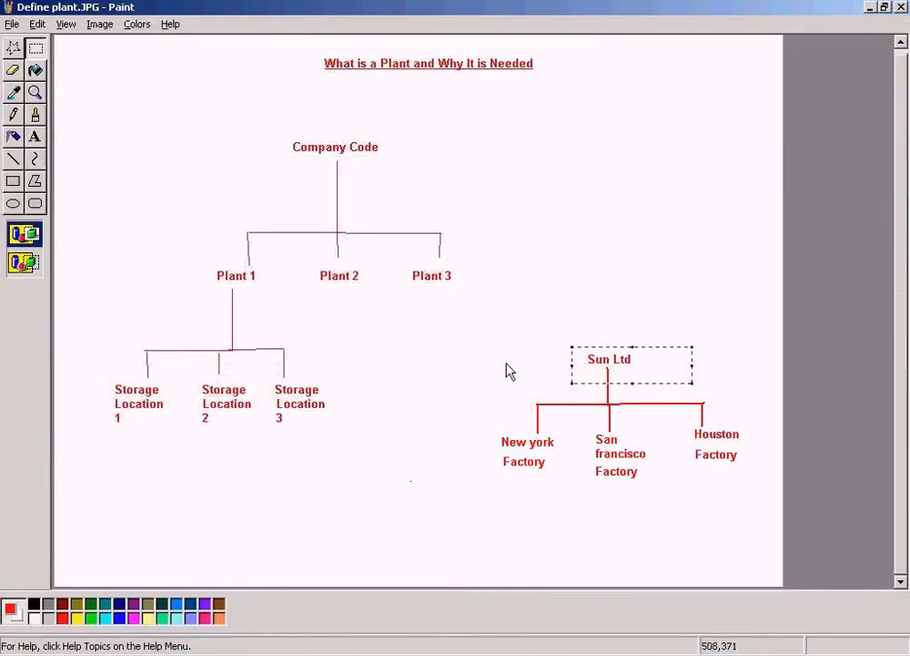
pyautogui.click(590, 297)
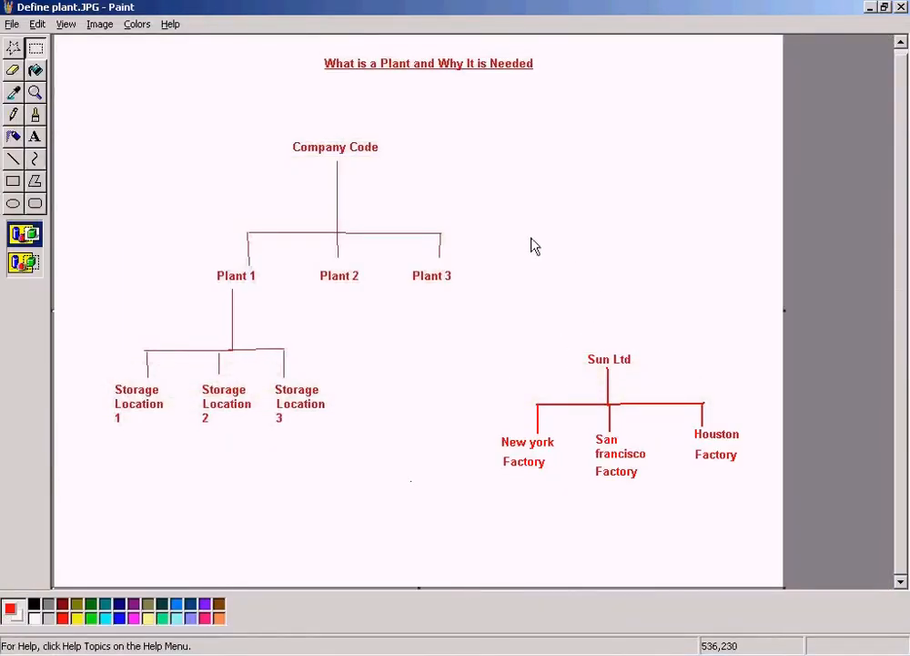